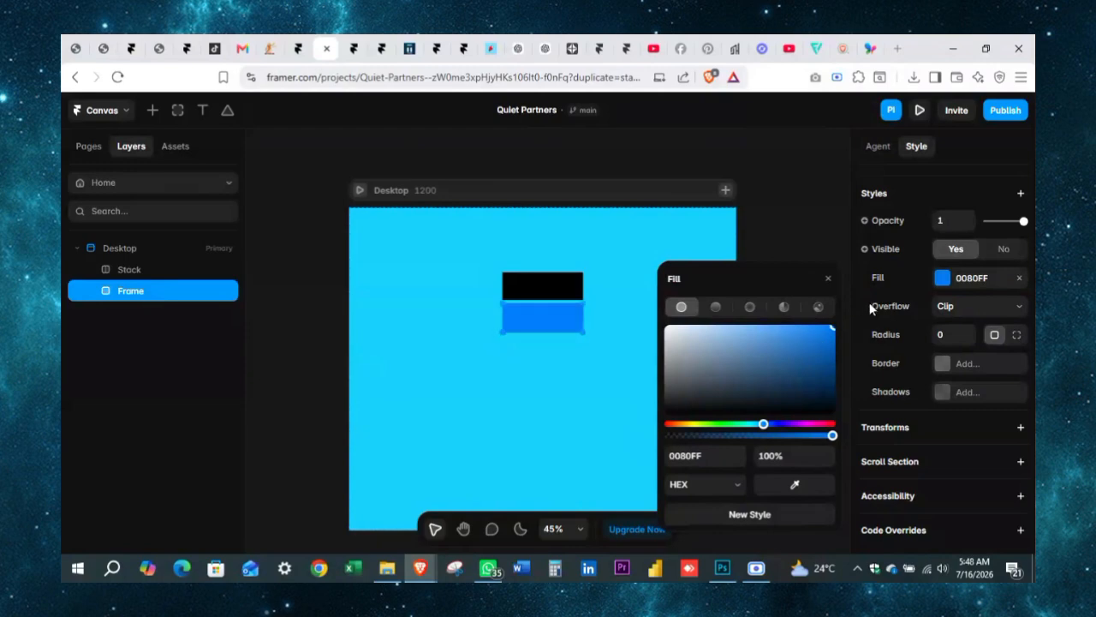
Nest the blue frame inside the Stack layer.
{"action": "left_click", "coordinate": [828, 278]}
{"action": "left_click", "coordinate": [549, 354]}
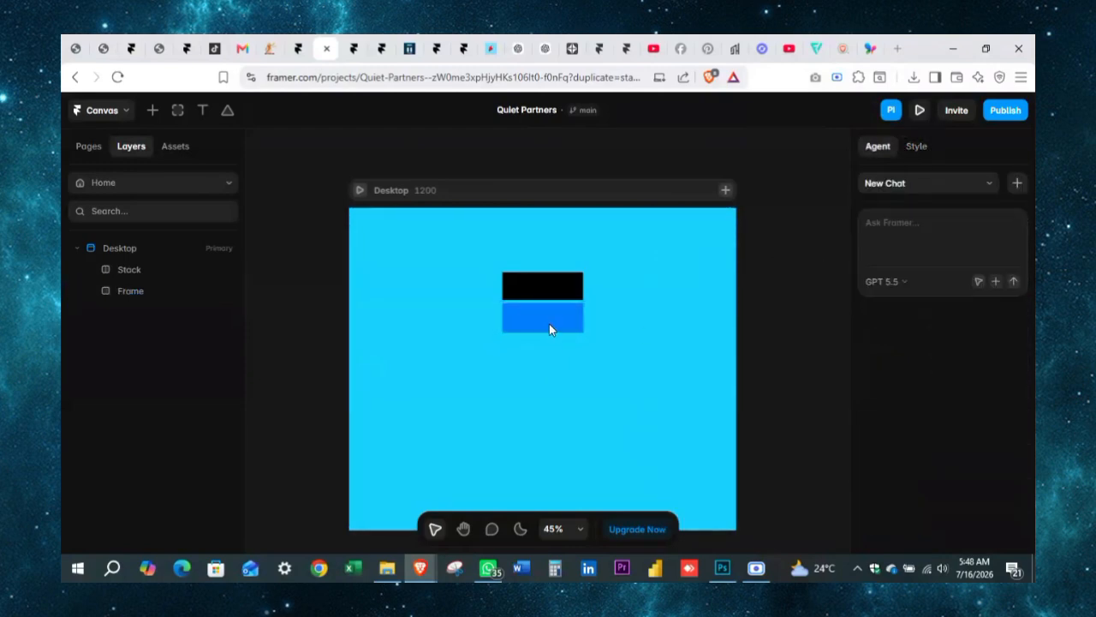
{"action": "left_click", "coordinate": [549, 327]}
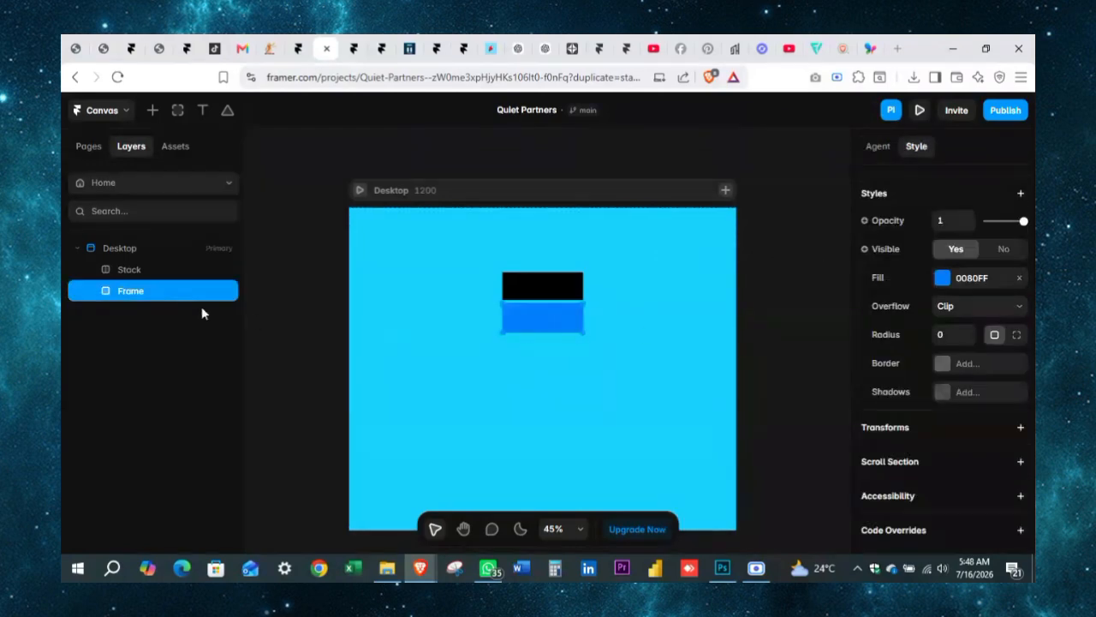
{"action": "left_click_drag", "start_coordinate": [132, 300], "coordinate": [140, 276]}
{"action": "left_click", "coordinate": [138, 274]}
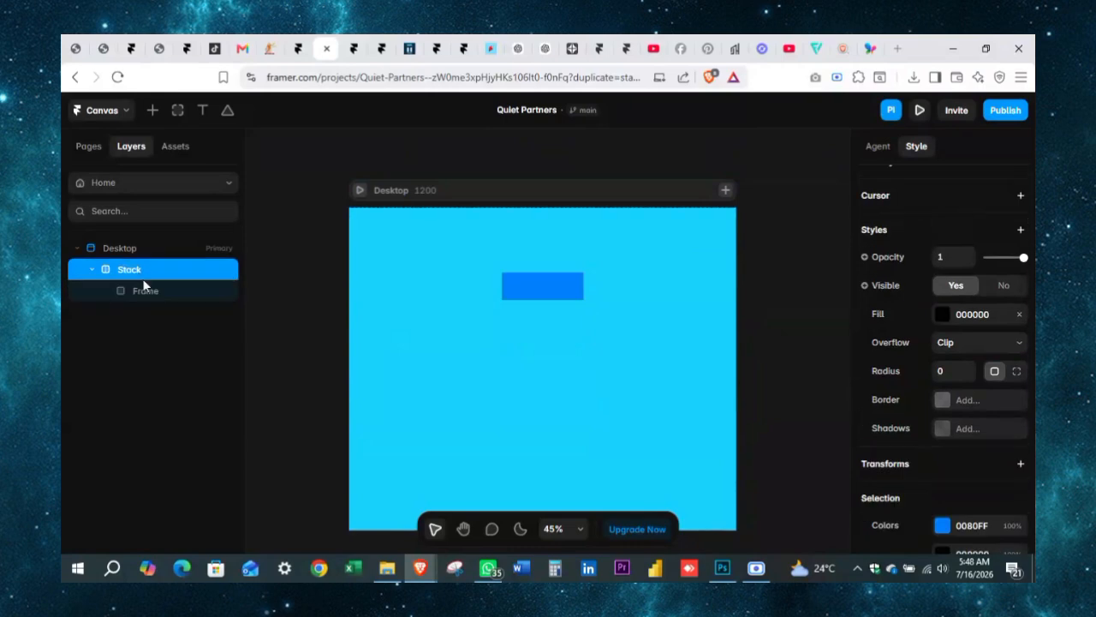
{"action": "left_click", "coordinate": [139, 287]}
{"action": "left_click", "coordinate": [138, 274]}
{"action": "left_click", "coordinate": [142, 289]}
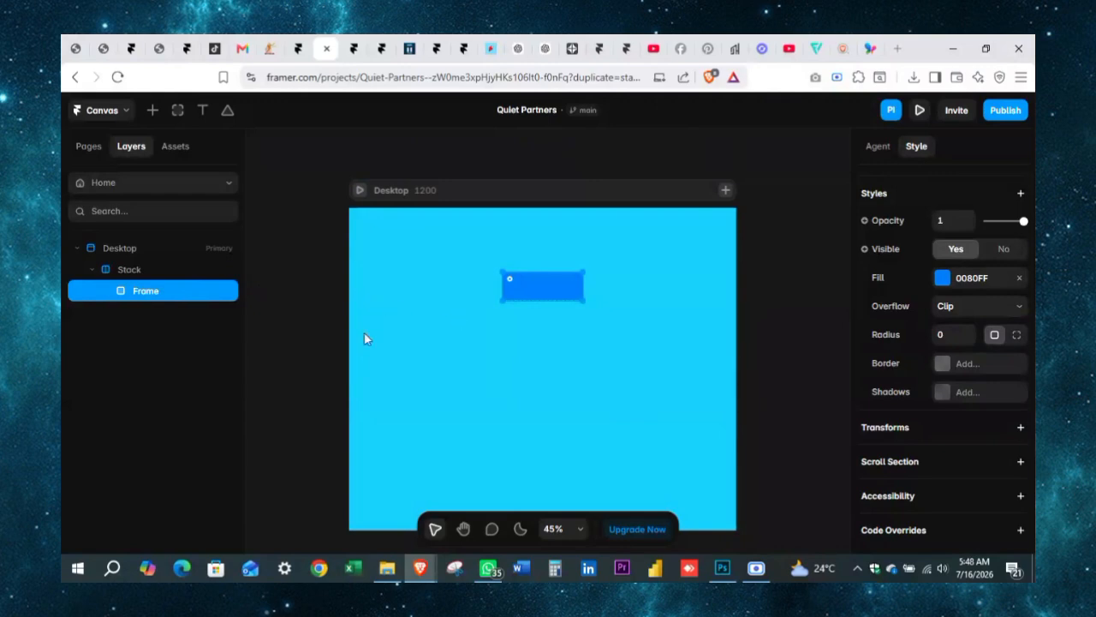
Duplicate the blue frame inside the Stack.
{"action": "left_click", "coordinate": [130, 272]}
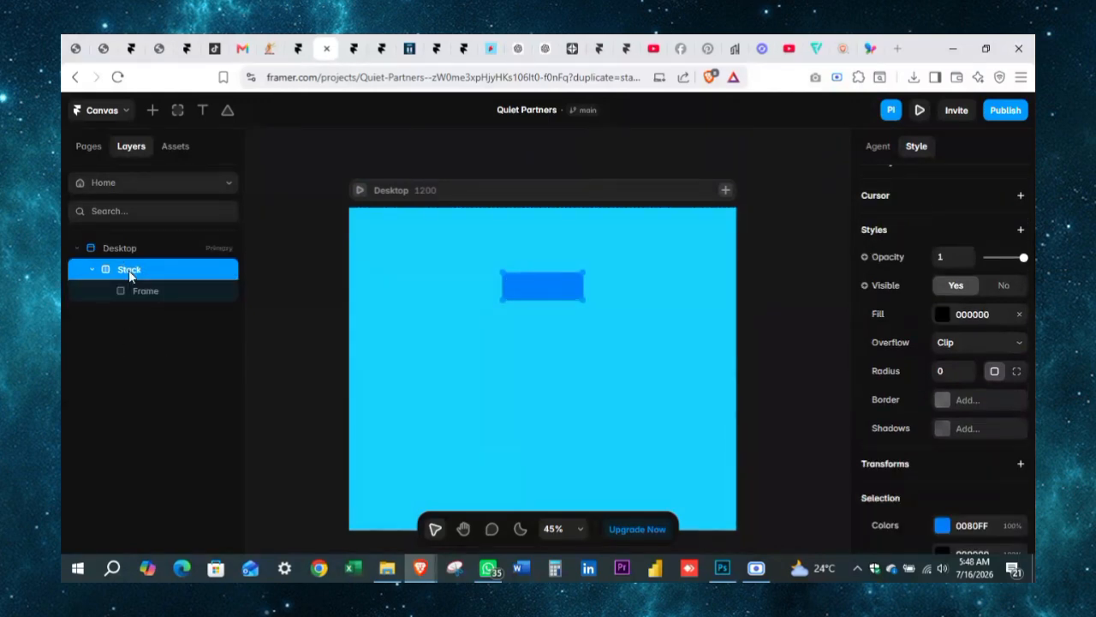
{"action": "scroll", "coordinate": [955, 314], "scroll_direction": "up", "scroll_amount": 6}
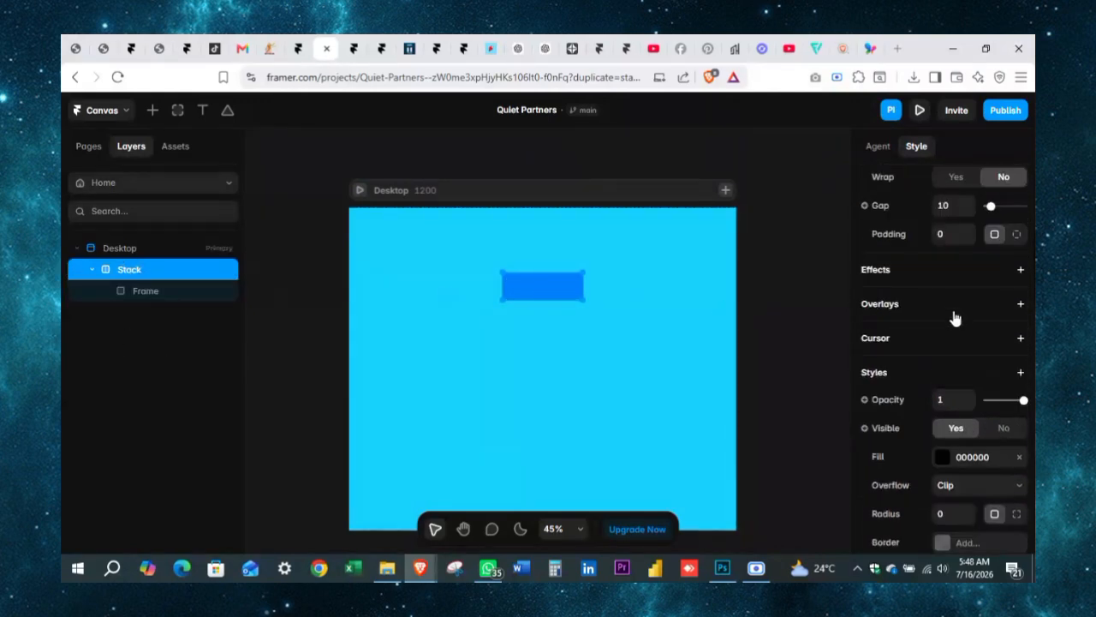
{"action": "scroll", "coordinate": [961, 428], "scroll_direction": "down", "scroll_amount": 1}
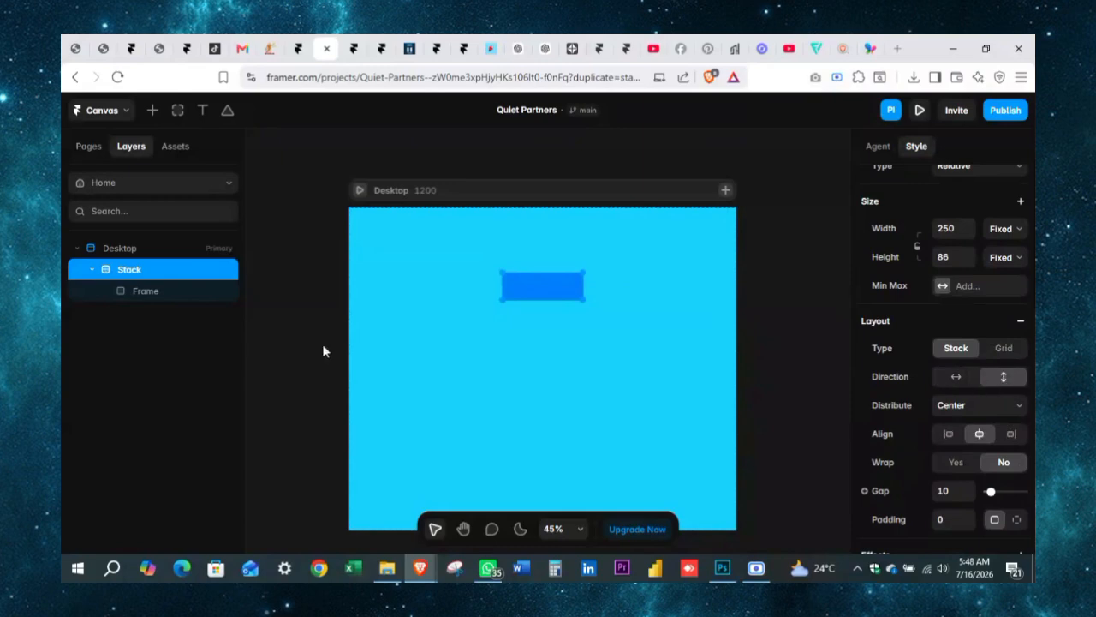
{"action": "left_click", "coordinate": [117, 297]}
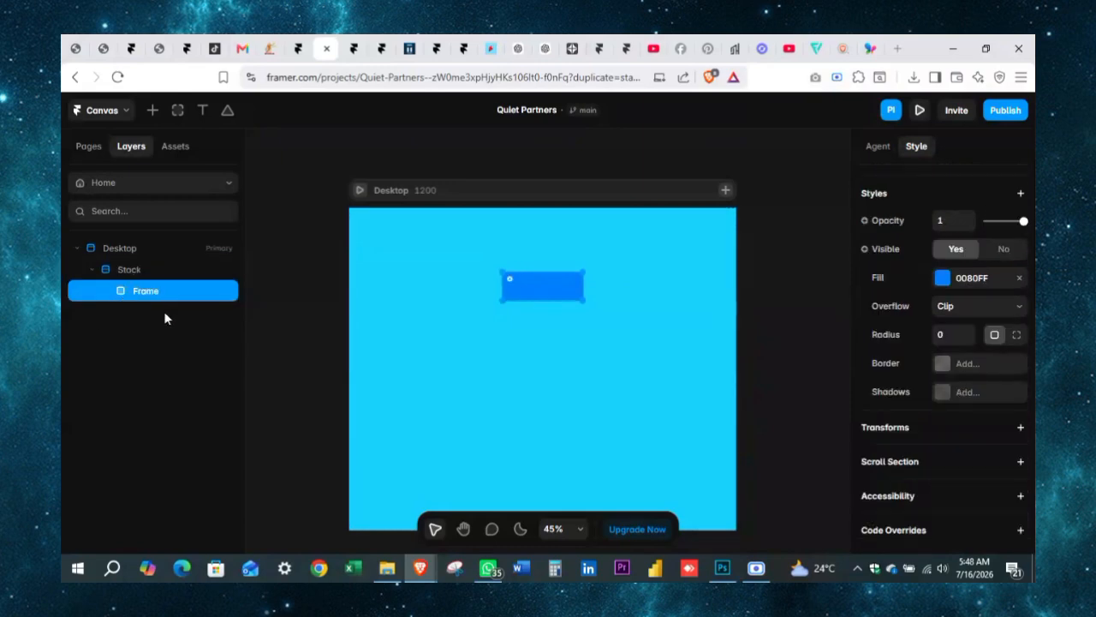
{"action": "key", "text": "ctrl+d"}
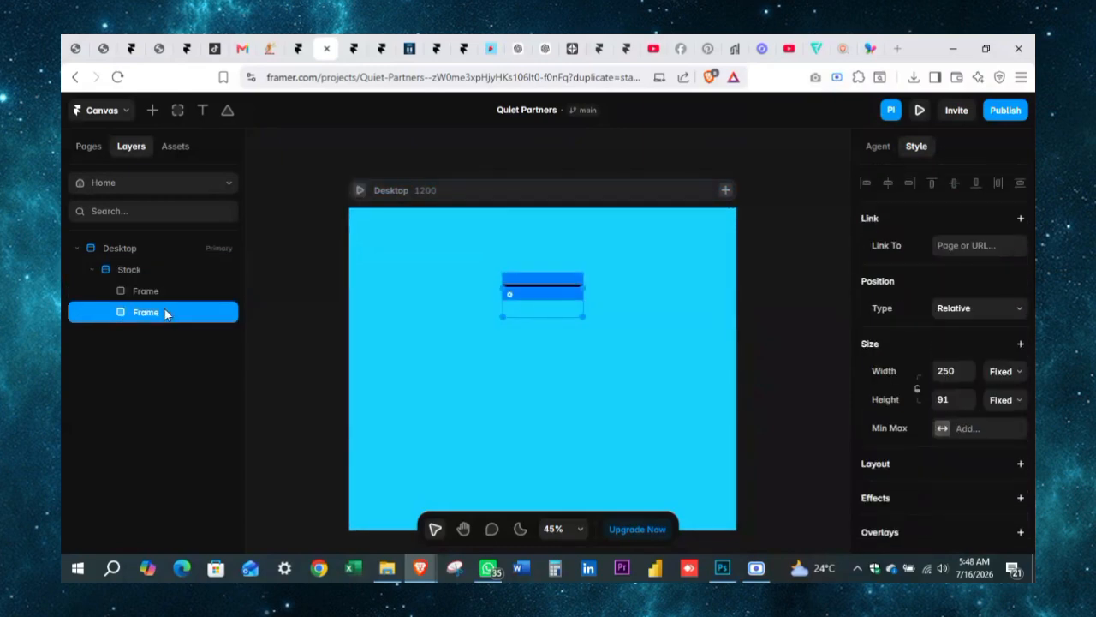
Set the Stack's height sizing to Fit Content.
{"action": "left_click", "coordinate": [134, 269]}
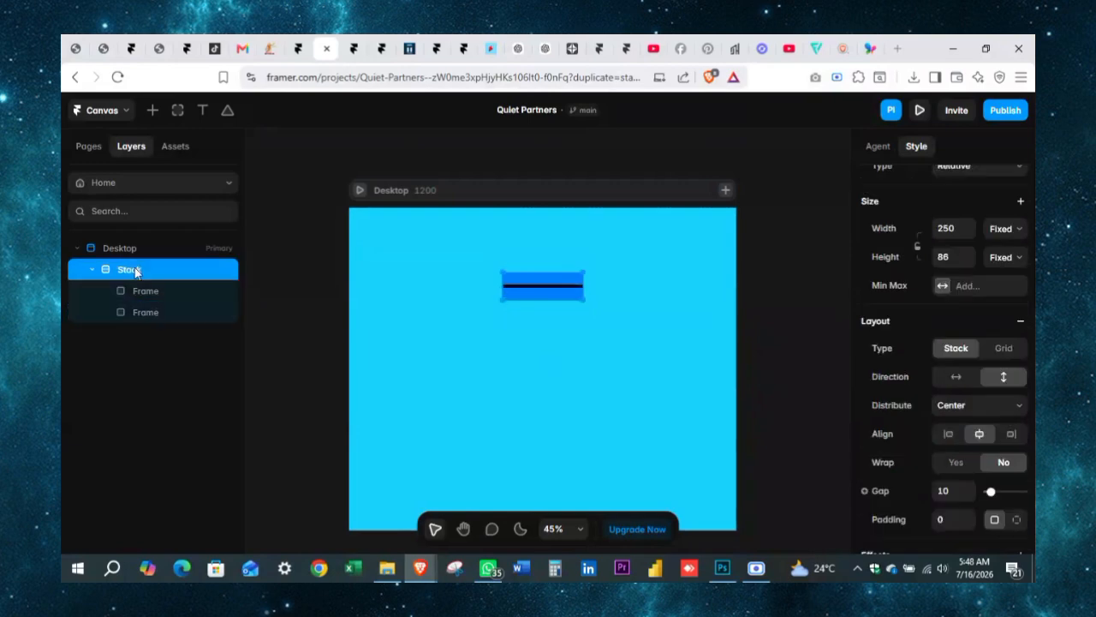
{"action": "scroll", "coordinate": [1022, 319], "scroll_direction": "up", "scroll_amount": 1}
{"action": "left_click", "coordinate": [1019, 324]}
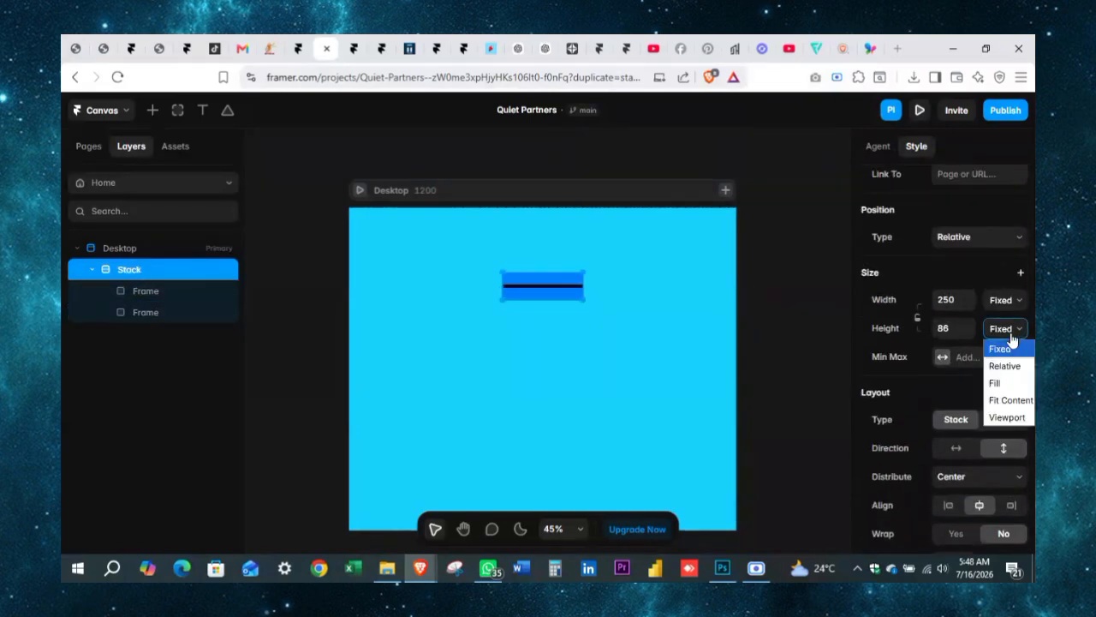
{"action": "left_click", "coordinate": [1008, 398]}
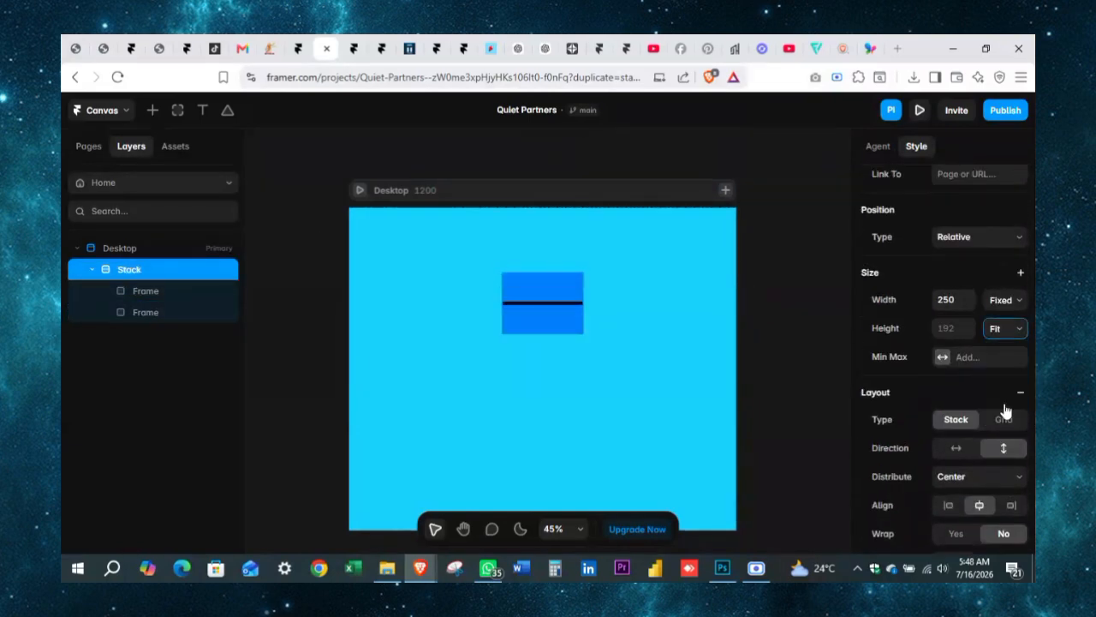
Change the fill of the upper frame in the Stack to black, 000000.
{"action": "left_click", "coordinate": [155, 292]}
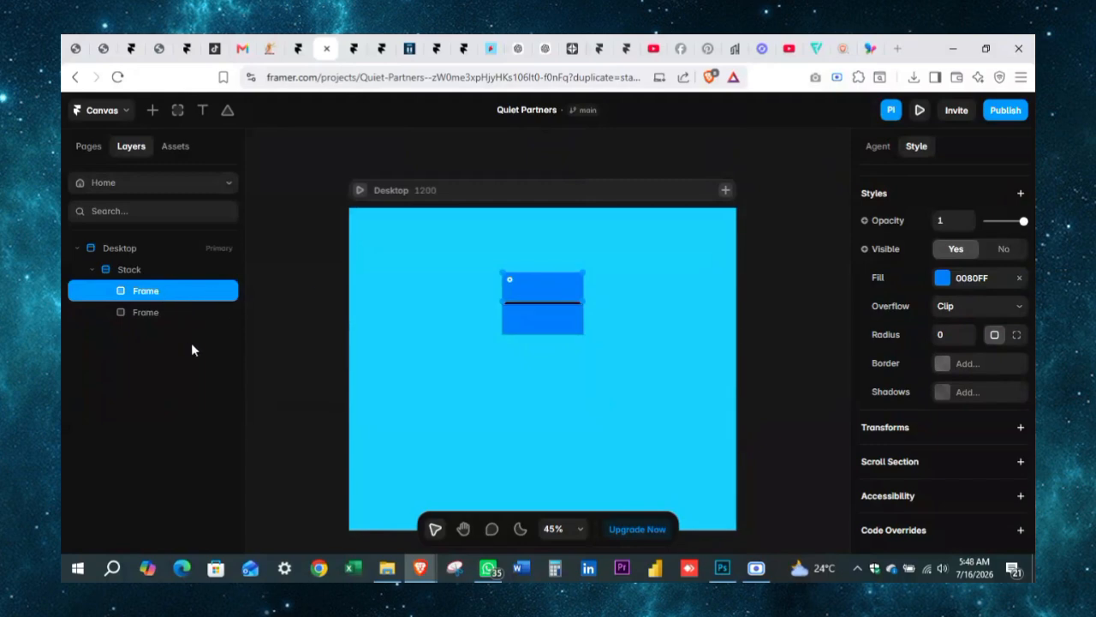
{"action": "left_click", "coordinate": [468, 314]}
{"action": "left_click", "coordinate": [137, 292]}
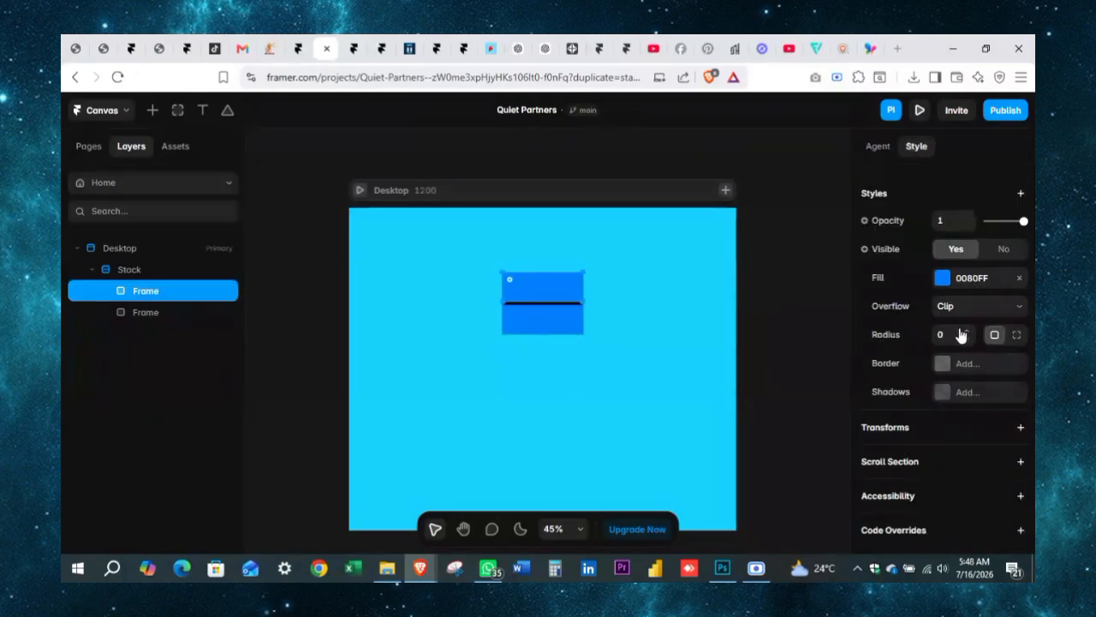
{"action": "left_click", "coordinate": [973, 280]}
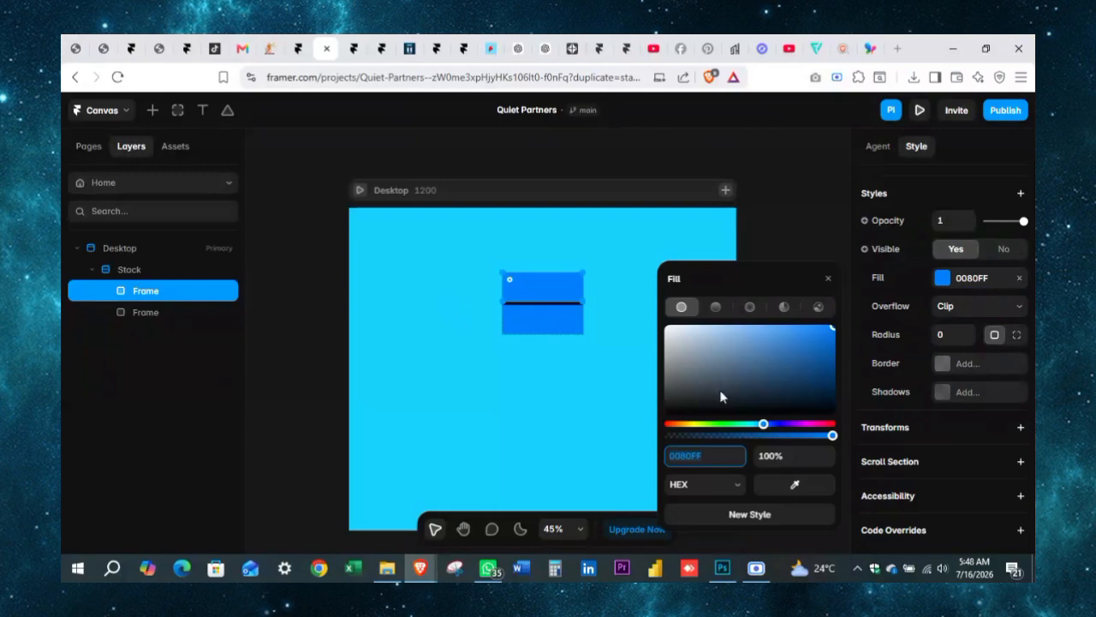
{"action": "left_click_drag", "start_coordinate": [721, 394], "coordinate": [666, 414]}
{"action": "left_click", "coordinate": [828, 278]}
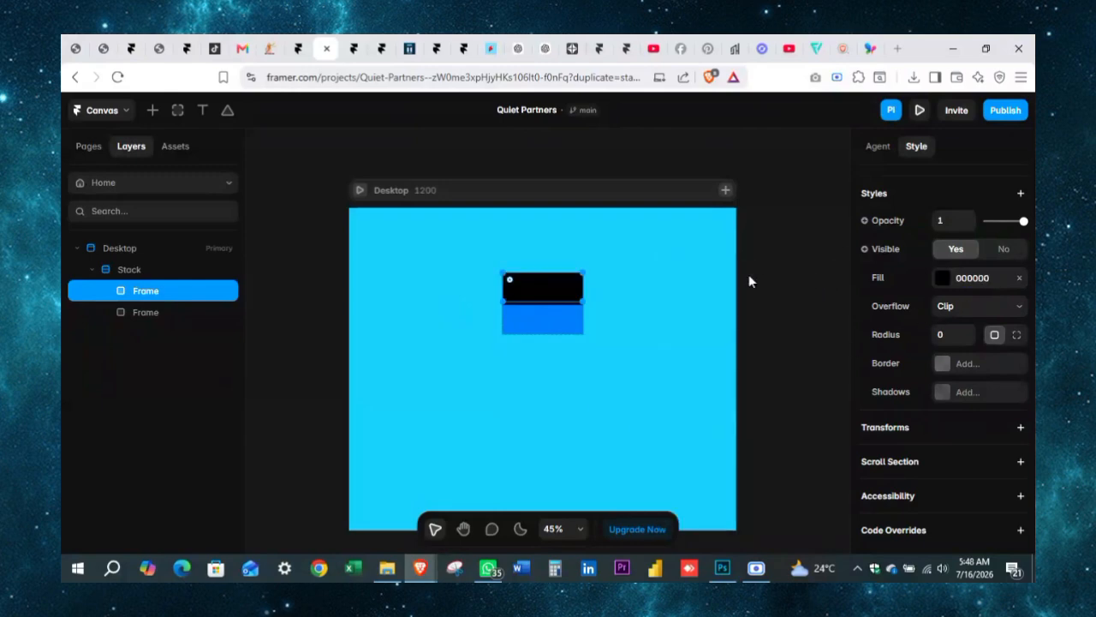
Change the fill of the lower frame in the Stack to white, FFFFFF.
{"action": "left_click", "coordinate": [158, 311]}
{"action": "scroll", "coordinate": [991, 365], "scroll_direction": "down", "scroll_amount": 5}
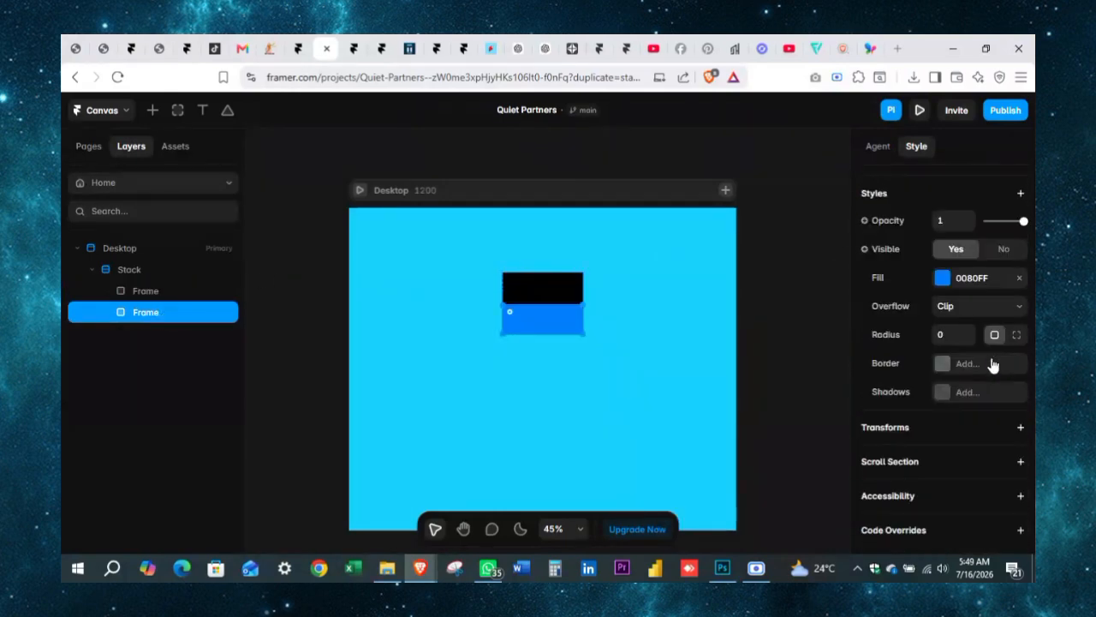
{"action": "left_click", "coordinate": [964, 281]}
{"action": "left_click_drag", "start_coordinate": [718, 344], "coordinate": [664, 324]}
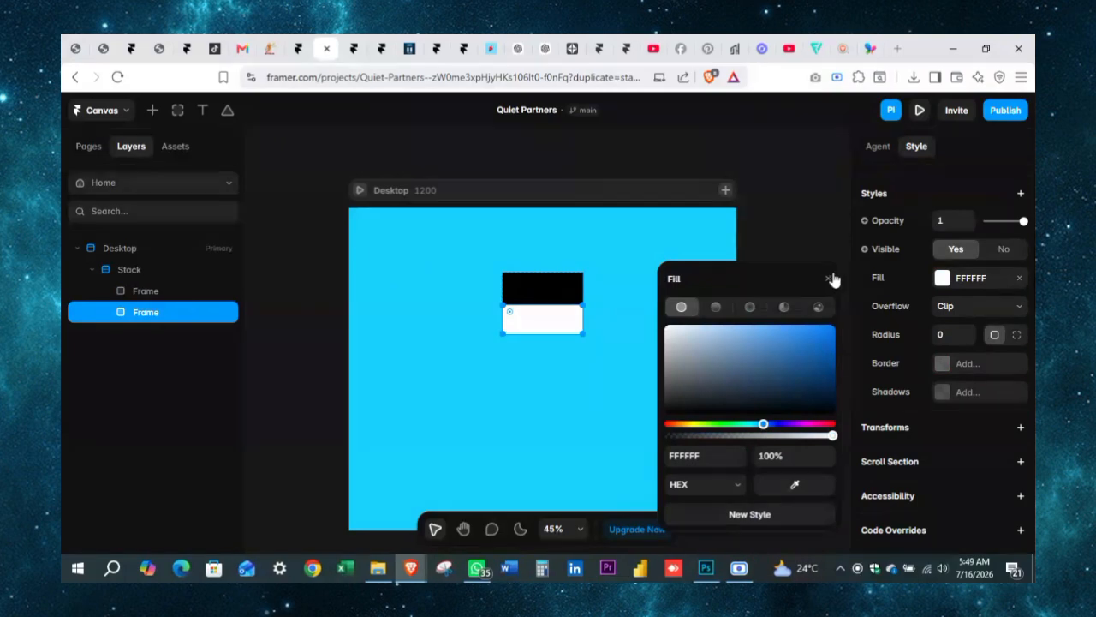
{"action": "left_click", "coordinate": [828, 278]}
Rename the black-filled frame as Black and the white-filled frame as White.
{"action": "left_click", "coordinate": [167, 291]}
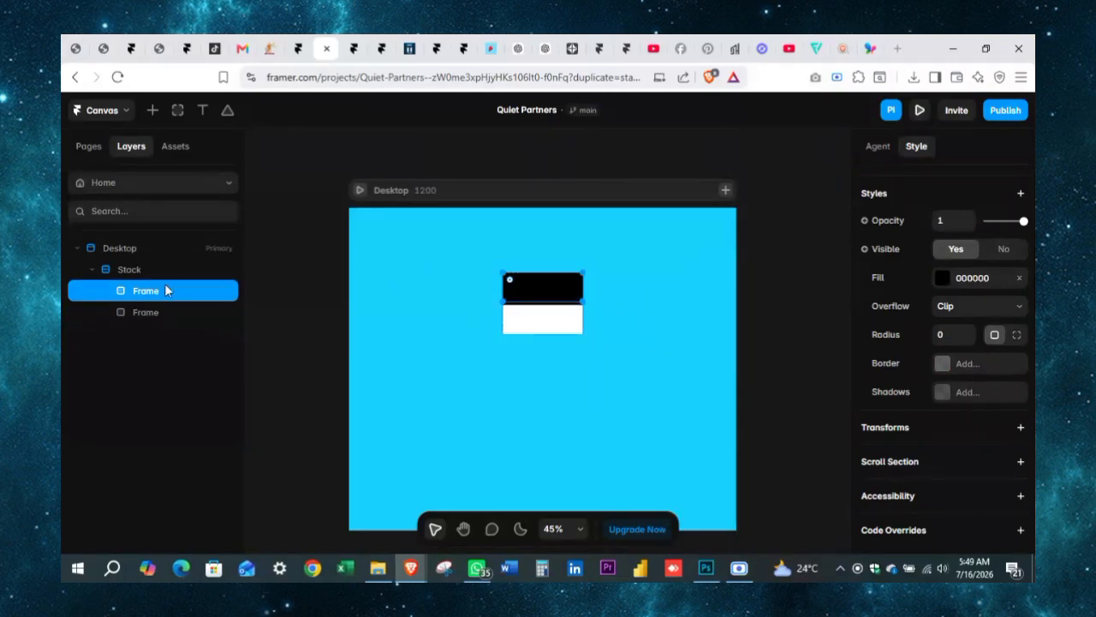
{"action": "double_click", "coordinate": [165, 290]}
{"action": "type", "text": "Black"}
{"action": "double_click", "coordinate": [154, 313]}
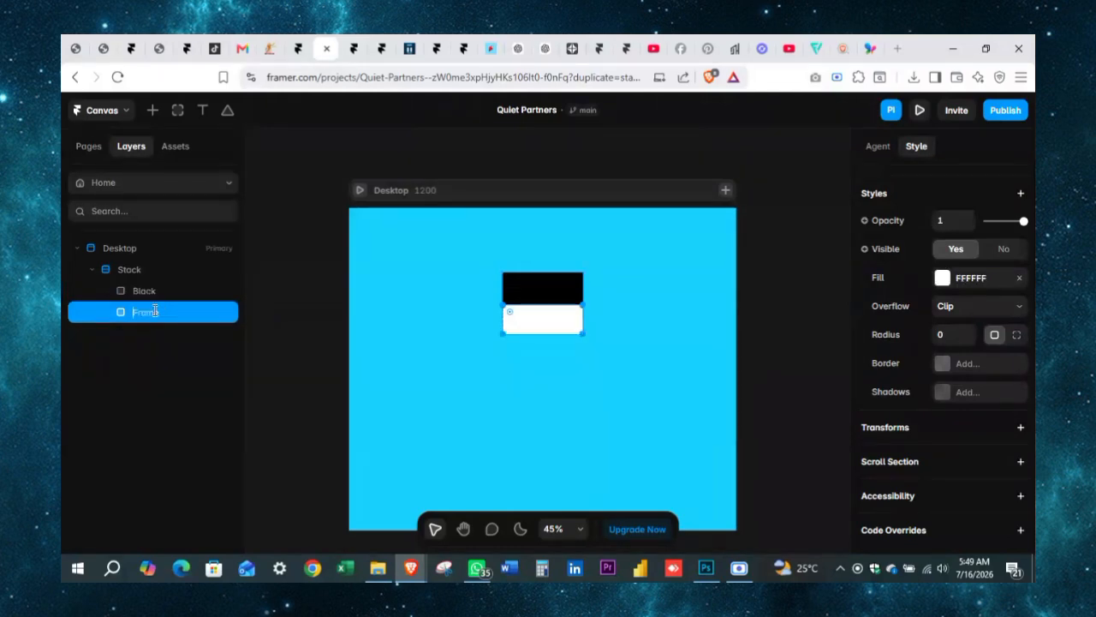
{"action": "type", "text": "White"}
{"action": "left_click", "coordinate": [207, 267]}
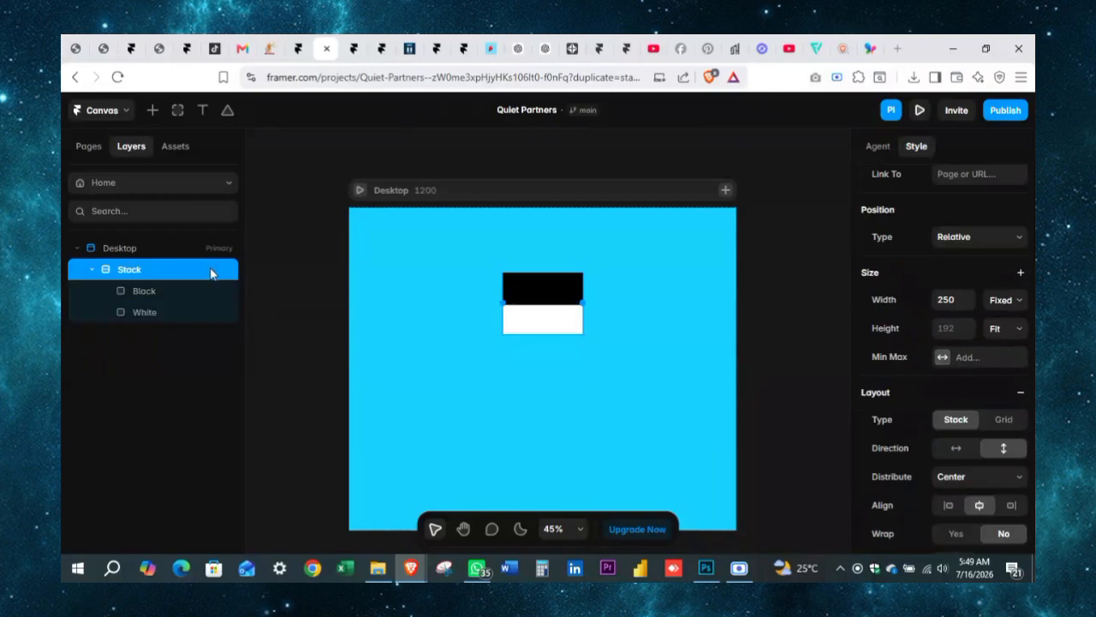
{"action": "left_click", "coordinate": [626, 292]}
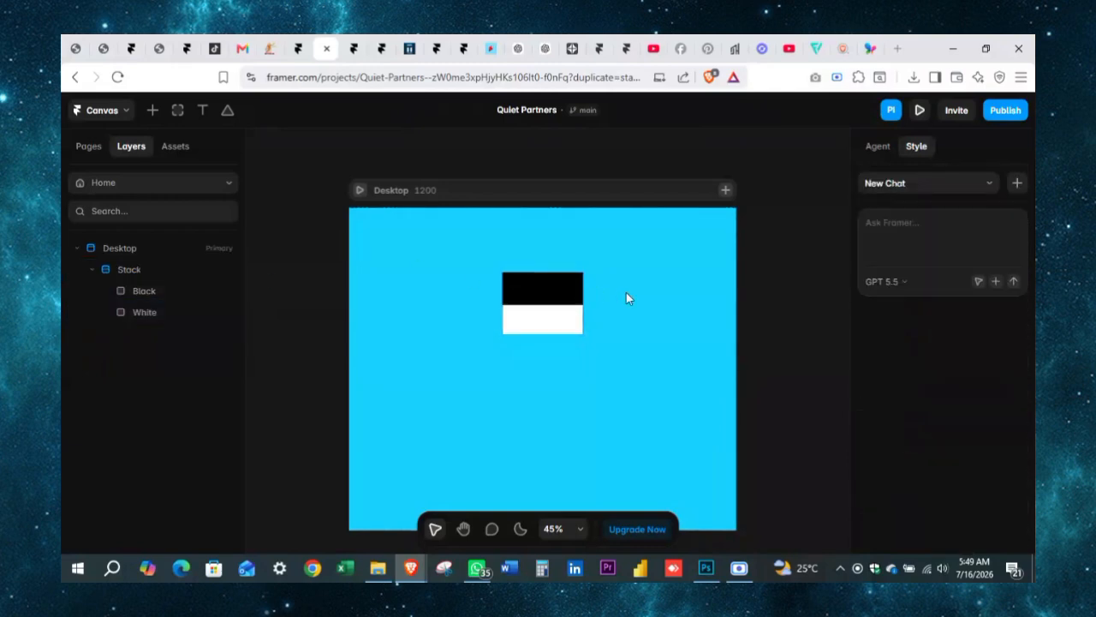
Set the position type of the Black and White frames to Absolute and centre both vertically in the Stack.
{"action": "left_click", "coordinate": [161, 291]}
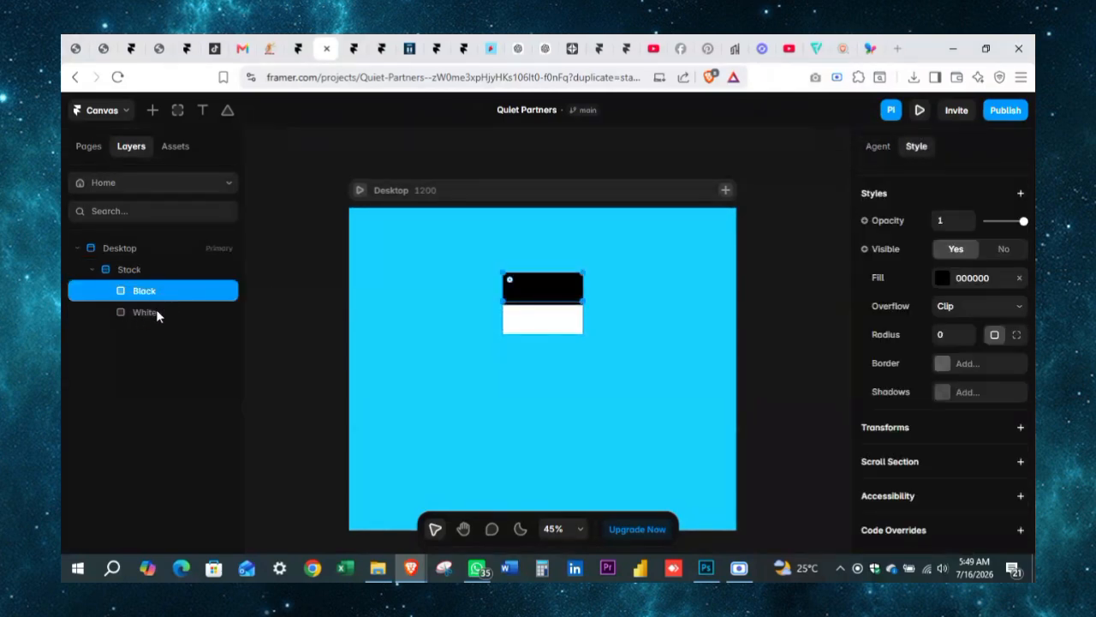
{"action": "left_click", "coordinate": [156, 309], "text": "shift"}
{"action": "left_click", "coordinate": [957, 310]}
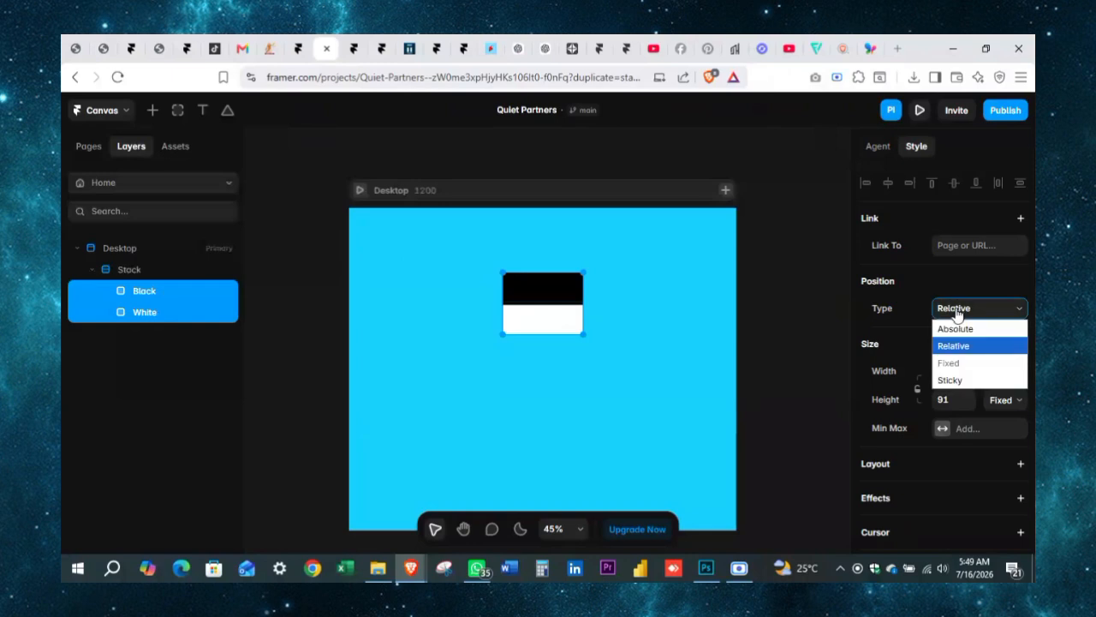
{"action": "left_click", "coordinate": [961, 329]}
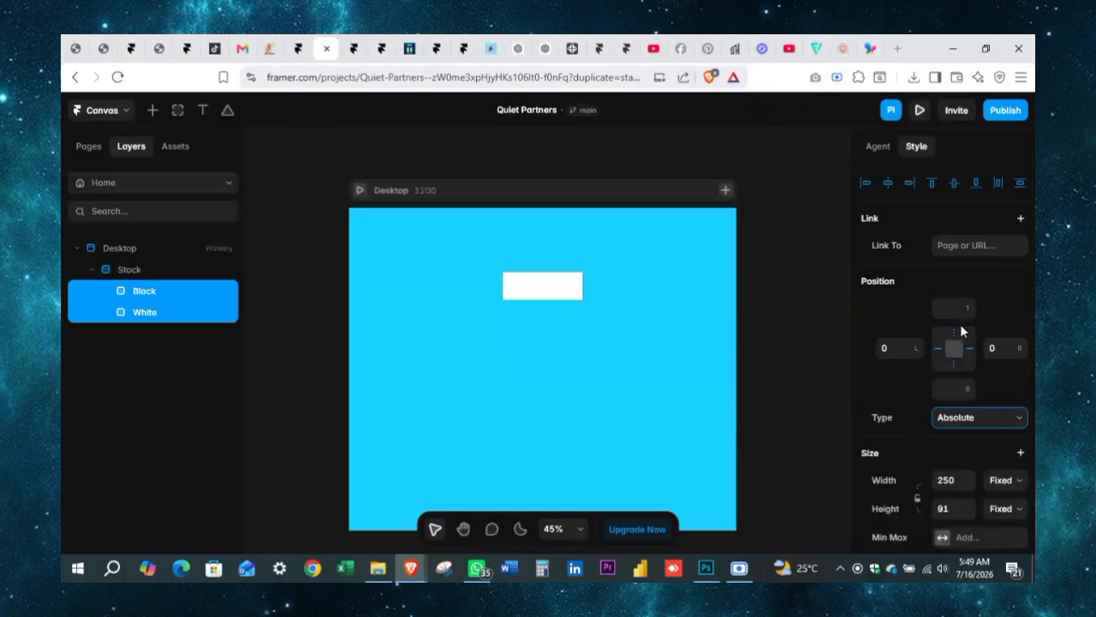
{"action": "left_click", "coordinate": [954, 183]}
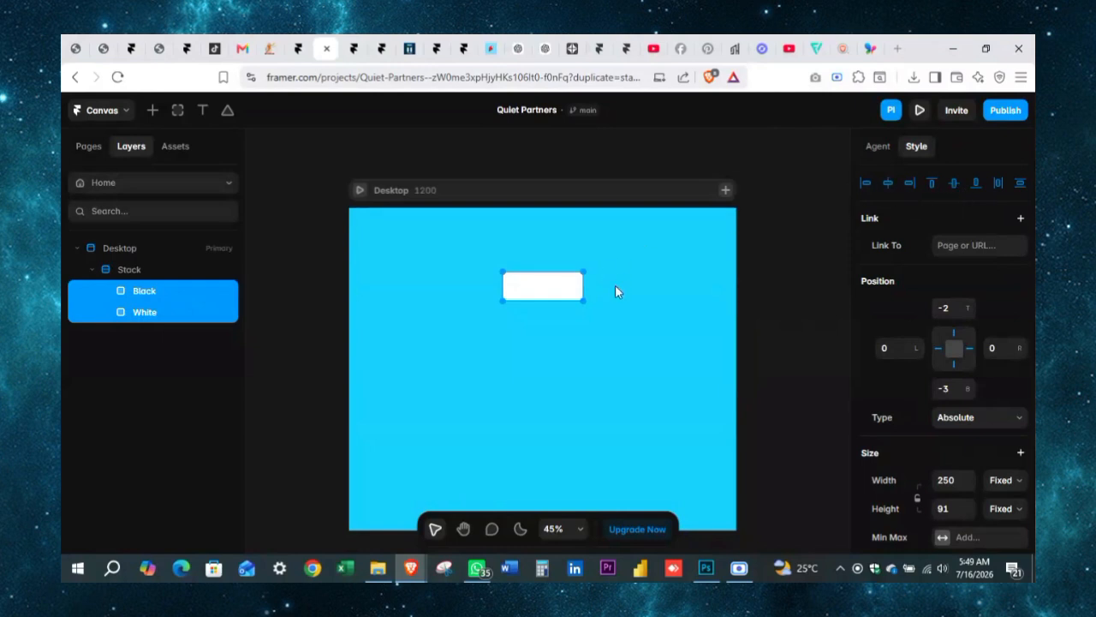
{"action": "left_click", "coordinate": [300, 293]}
Hide and show the White frame, and do the same with the Black frame, to check how they overlap.
{"action": "left_click", "coordinate": [184, 310]}
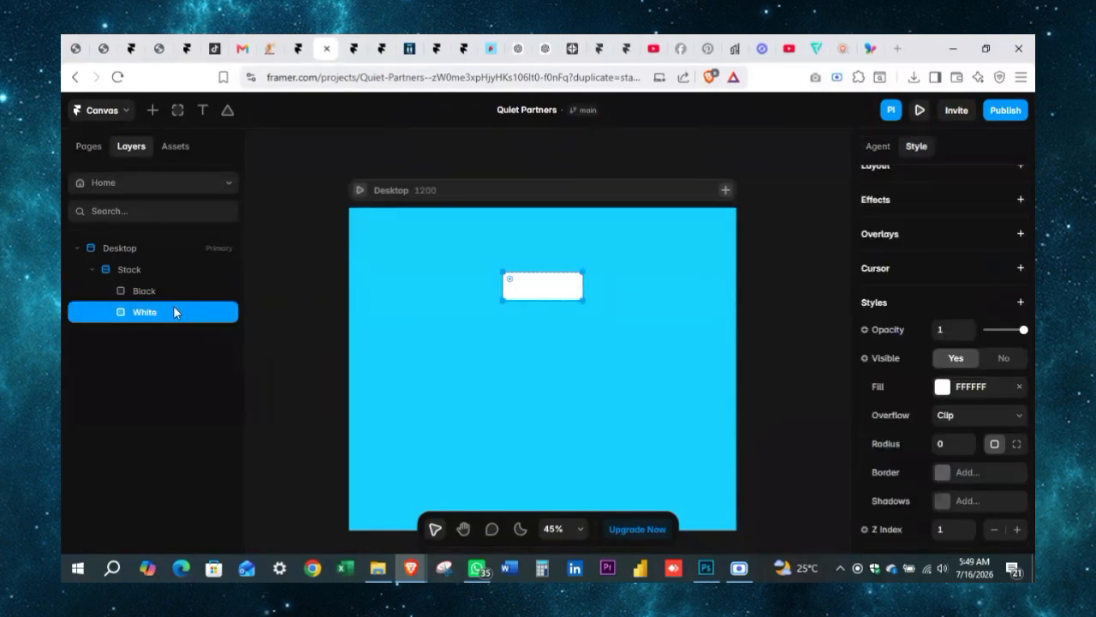
{"action": "scroll", "coordinate": [985, 300], "scroll_direction": "down", "scroll_amount": 3}
{"action": "left_click", "coordinate": [1004, 222]}
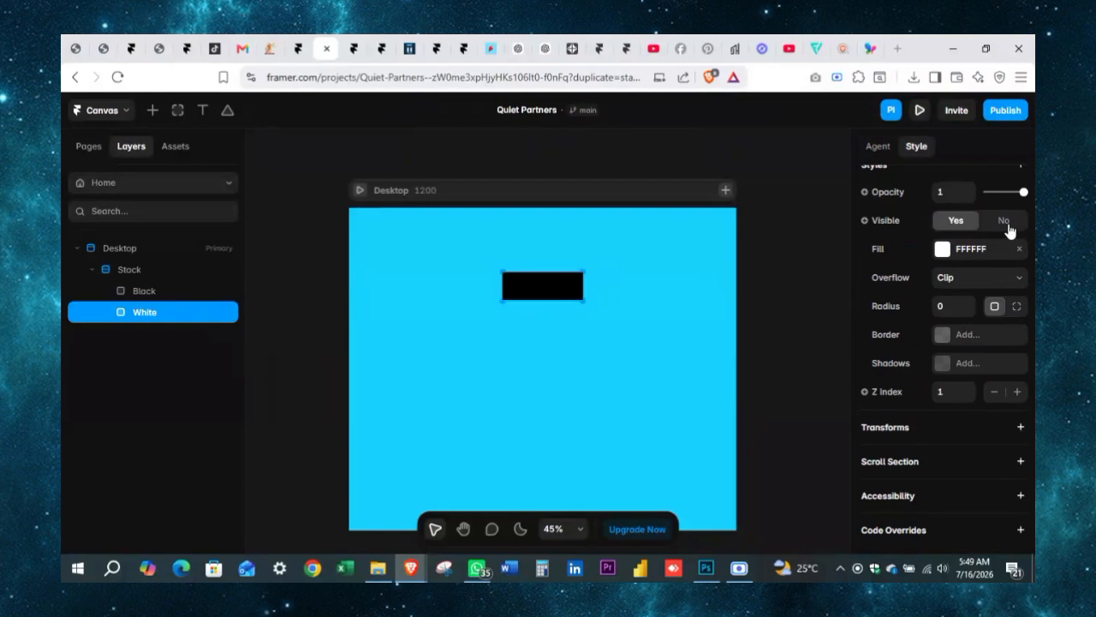
{"action": "left_click", "coordinate": [954, 221]}
{"action": "left_click", "coordinate": [134, 288]}
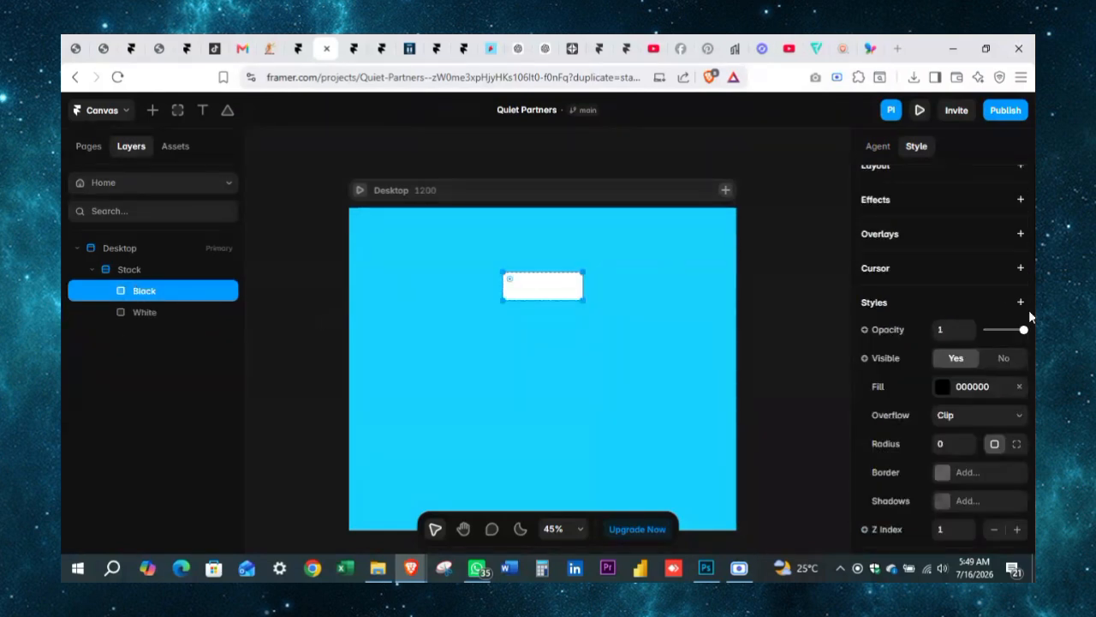
{"action": "left_click", "coordinate": [1004, 358]}
{"action": "left_click", "coordinate": [956, 358]}
{"action": "left_click_drag", "start_coordinate": [184, 296], "coordinate": [156, 291]}
{"action": "left_click", "coordinate": [483, 356]}
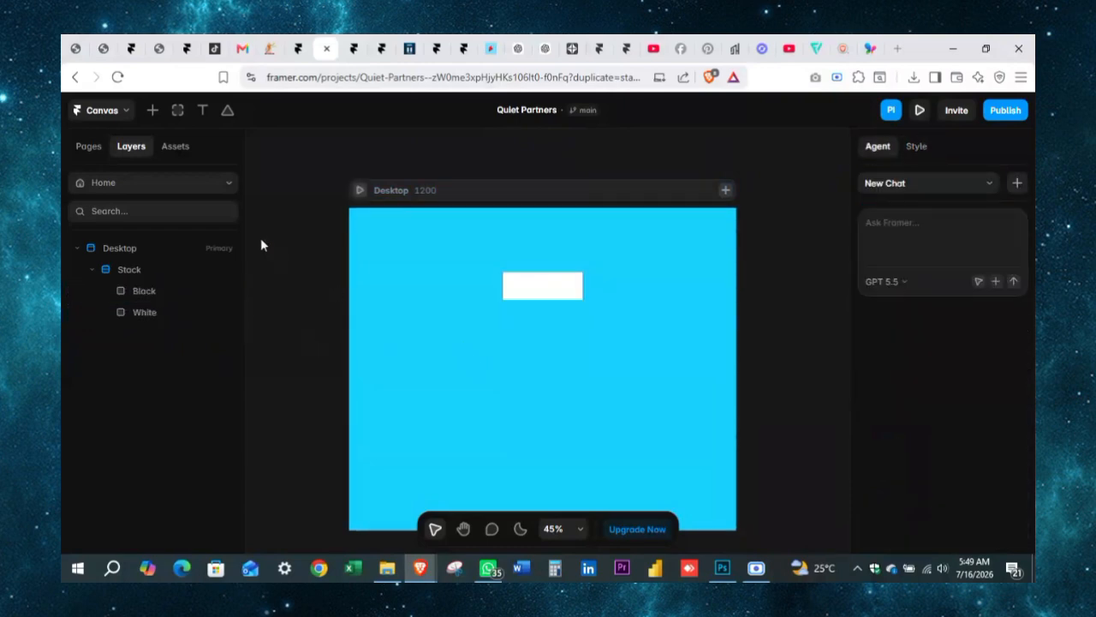
{"action": "left_click", "coordinate": [162, 300]}
{"action": "left_click", "coordinate": [156, 315]}
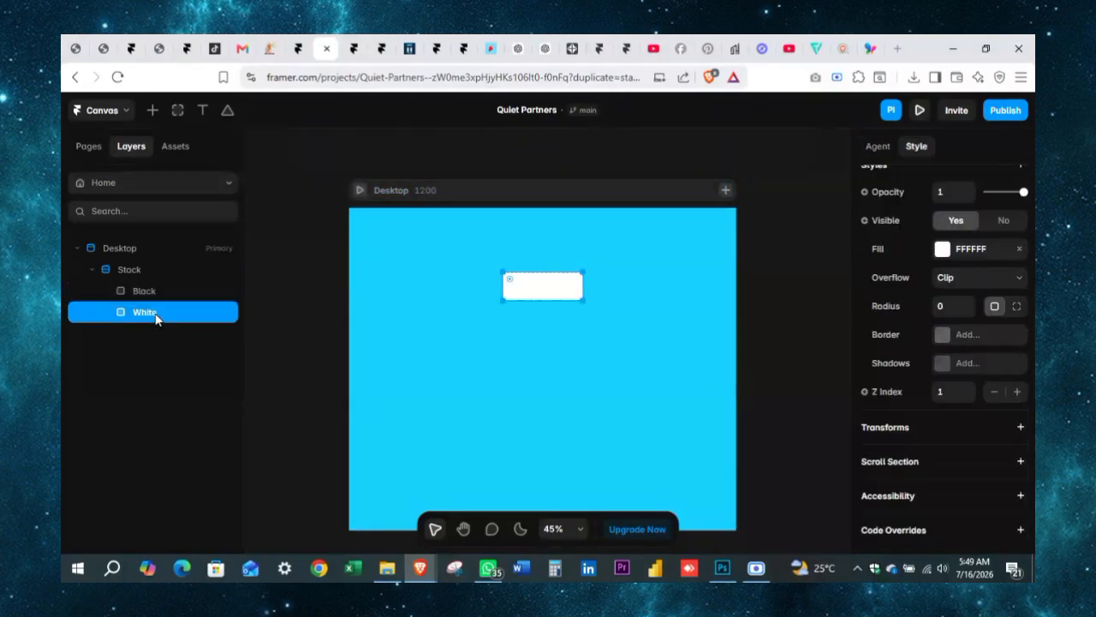
Set the Stack's overflow to Visible.
{"action": "left_click", "coordinate": [143, 268]}
{"action": "scroll", "coordinate": [1017, 418], "scroll_direction": "down", "scroll_amount": 5}
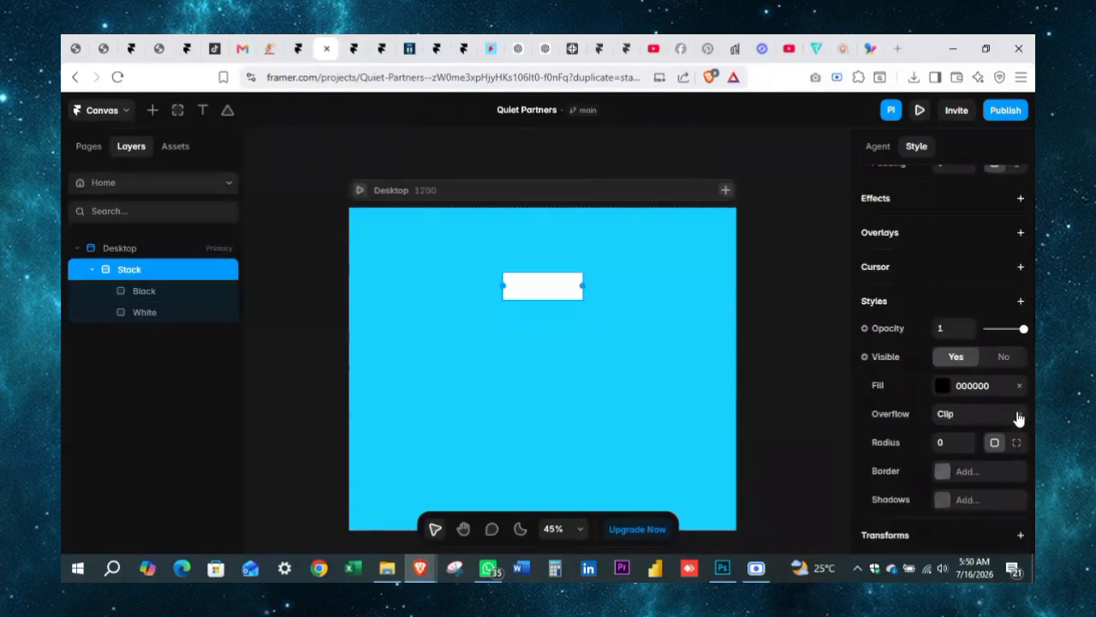
{"action": "scroll", "coordinate": [1018, 417], "scroll_direction": "down", "scroll_amount": 1}
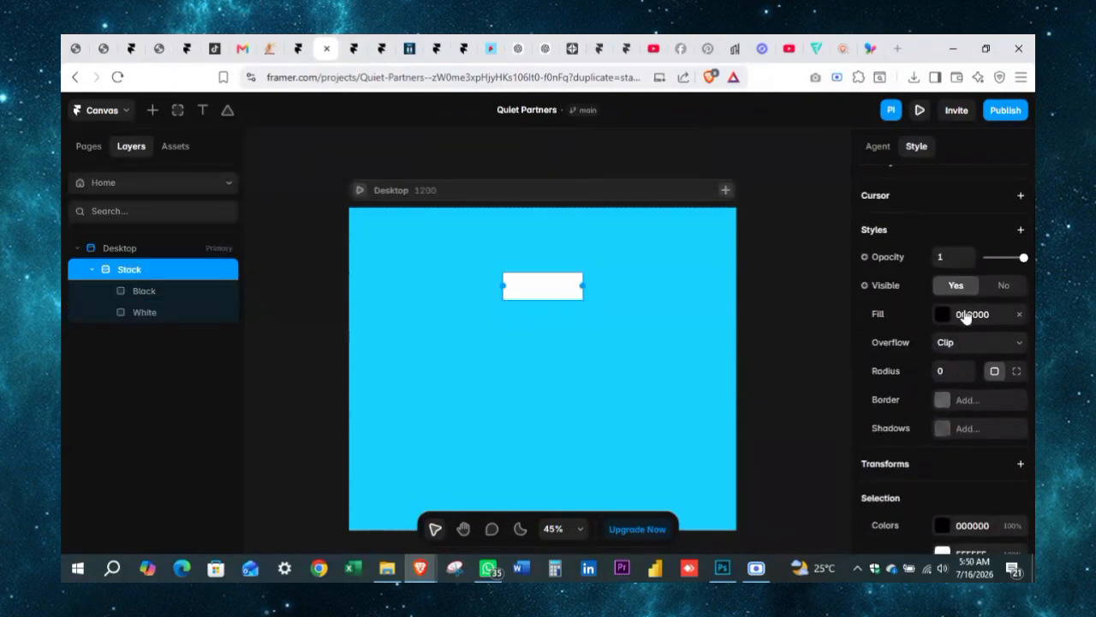
{"action": "scroll", "coordinate": [966, 317], "scroll_direction": "down", "scroll_amount": 2}
{"action": "scroll", "coordinate": [950, 369], "scroll_direction": "up", "scroll_amount": 3}
{"action": "left_click", "coordinate": [957, 360]}
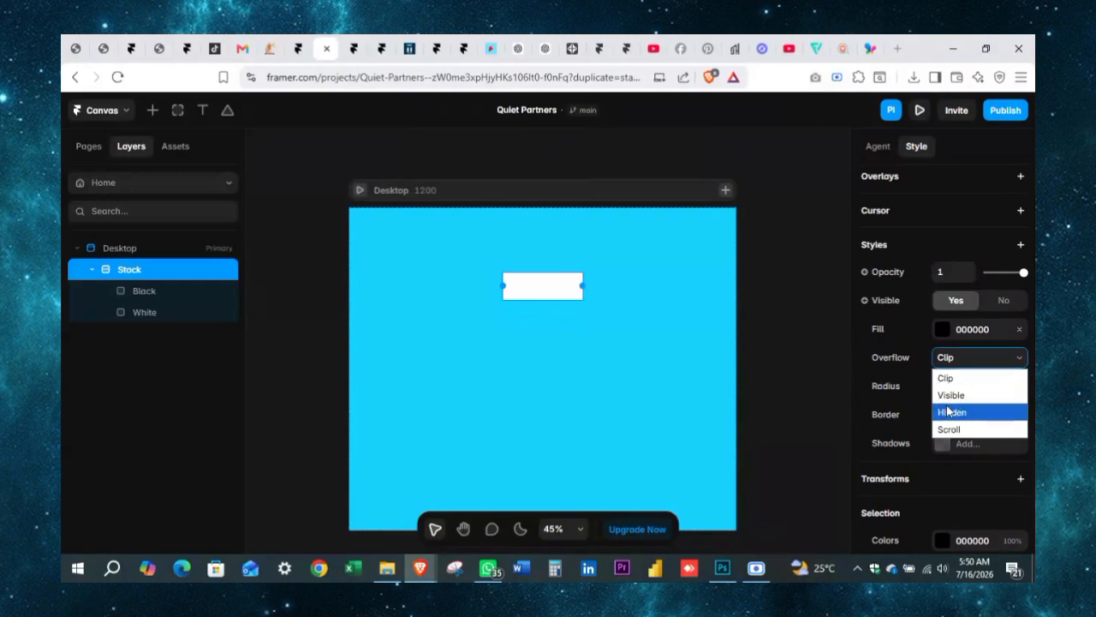
{"action": "left_click", "coordinate": [951, 395]}
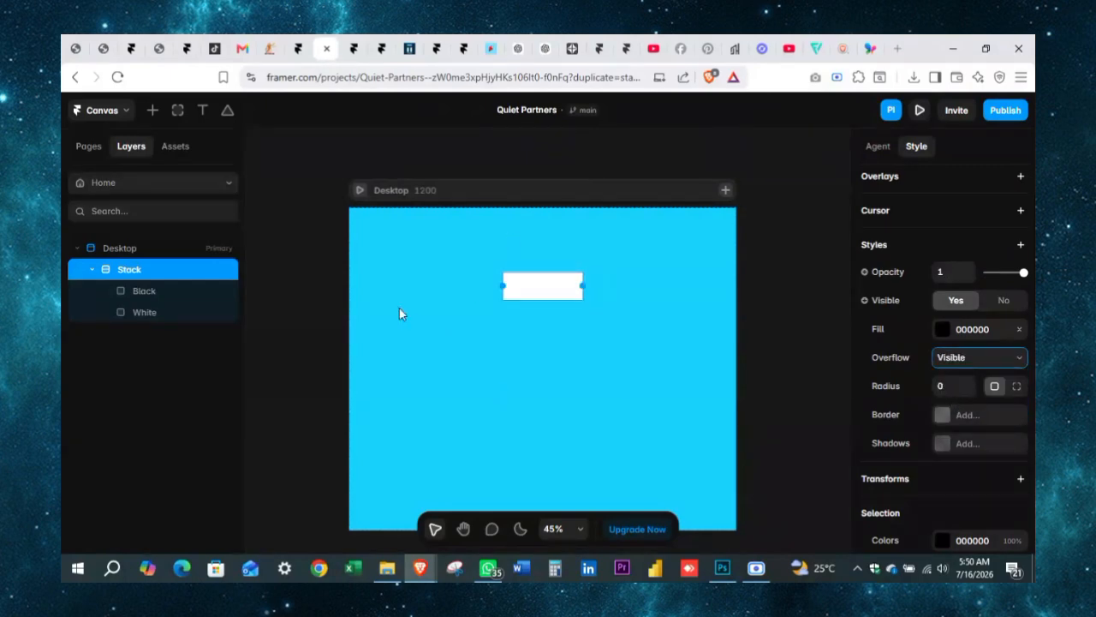
Set the Black frame's bottom position offset to about -14 so that it extends below the White frame.
{"action": "left_click", "coordinate": [165, 294]}
{"action": "left_click", "coordinate": [156, 313]}
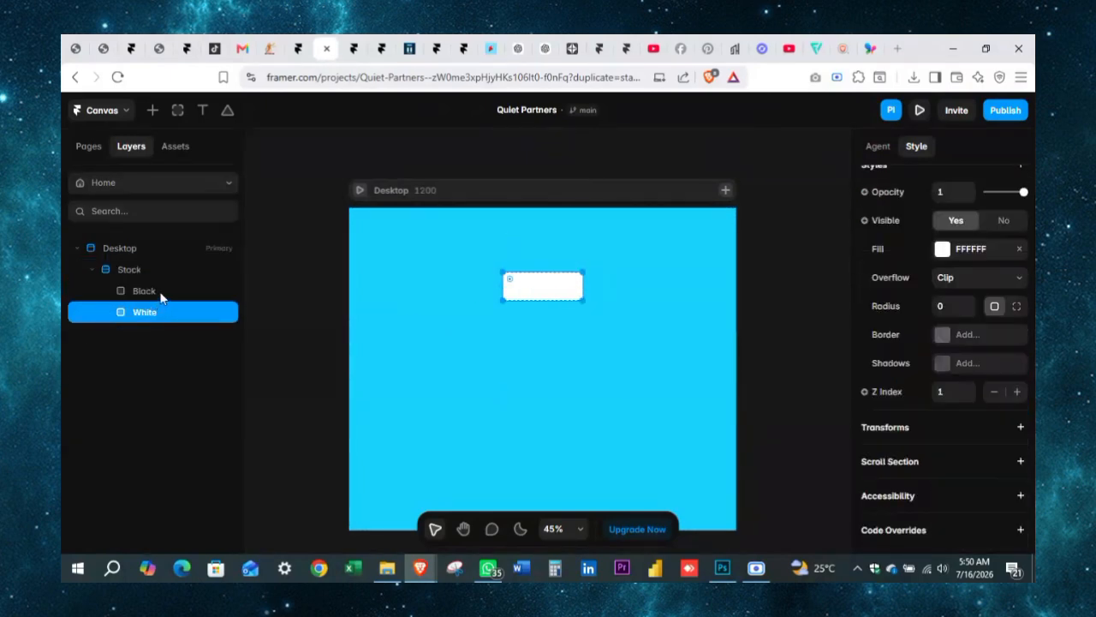
{"action": "left_click", "coordinate": [162, 295]}
{"action": "left_click", "coordinate": [390, 310]}
{"action": "left_click", "coordinate": [159, 295]}
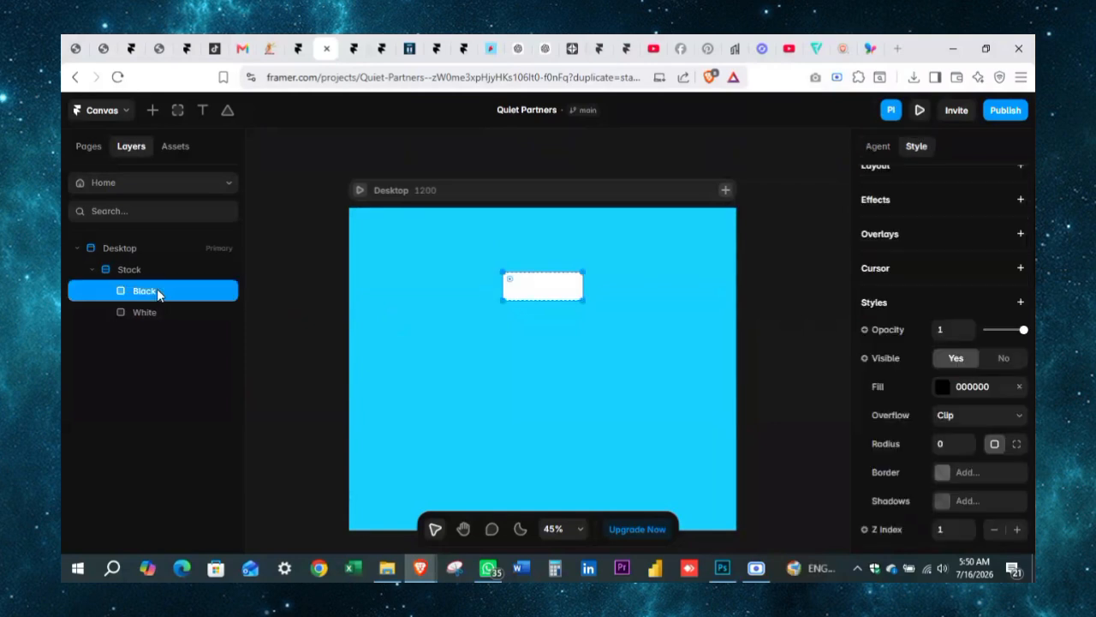
{"action": "scroll", "coordinate": [1021, 352], "scroll_direction": "up", "scroll_amount": 5}
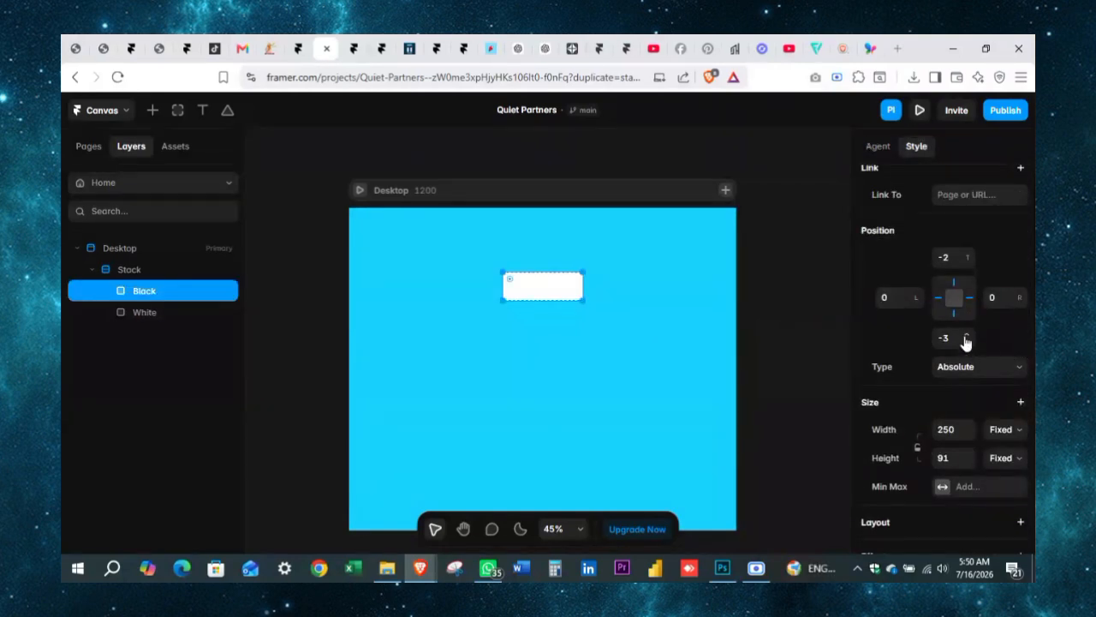
{"action": "left_click_drag", "start_coordinate": [966, 339], "coordinate": [970, 310]}
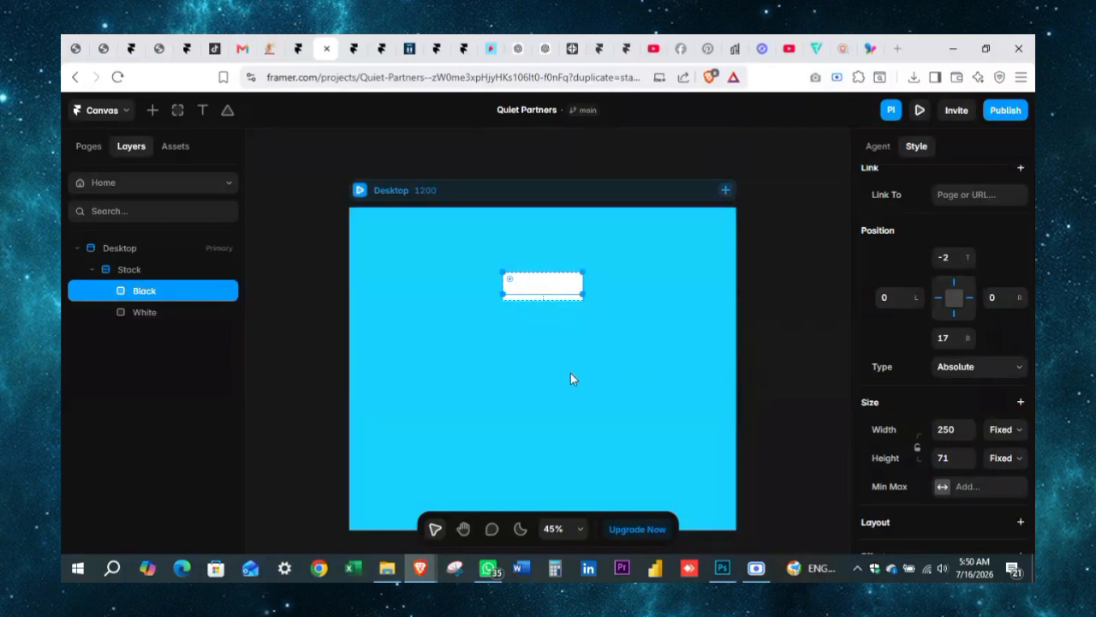
{"action": "key", "text": "ctrl+z"}
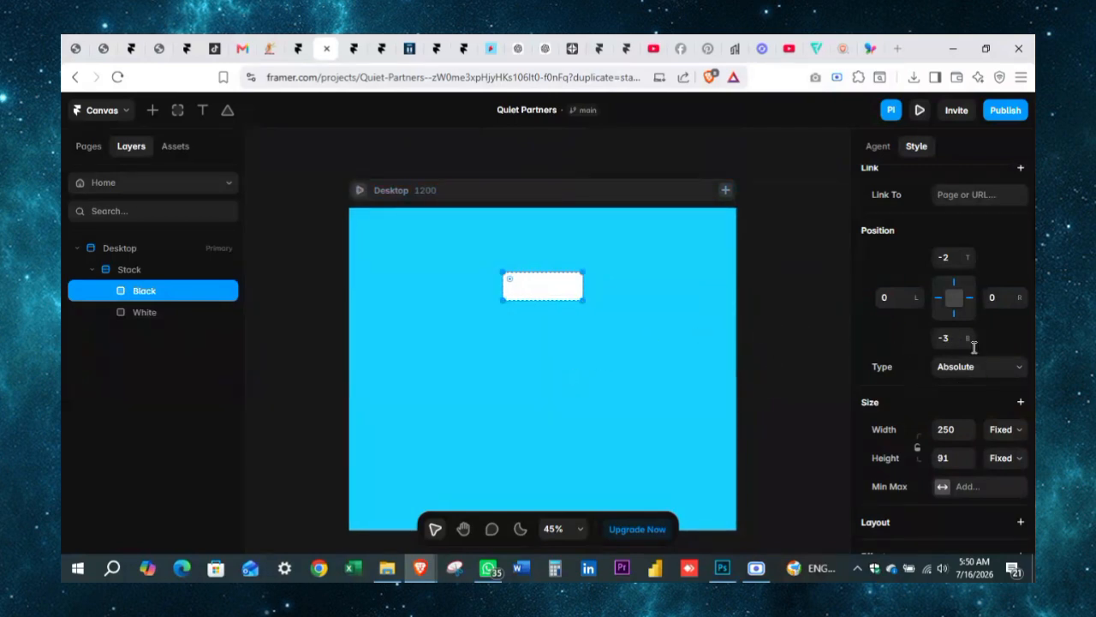
{"action": "left_click_drag", "start_coordinate": [968, 352], "coordinate": [976, 352]}
{"action": "left_click", "coordinate": [551, 337]}
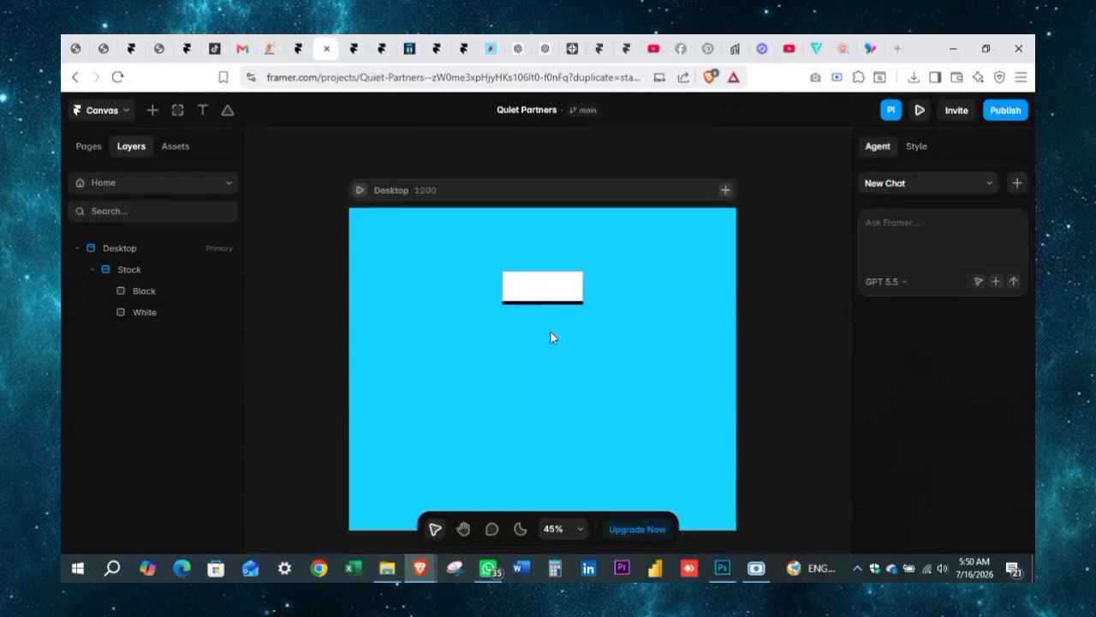
{"action": "left_click", "coordinate": [179, 295]}
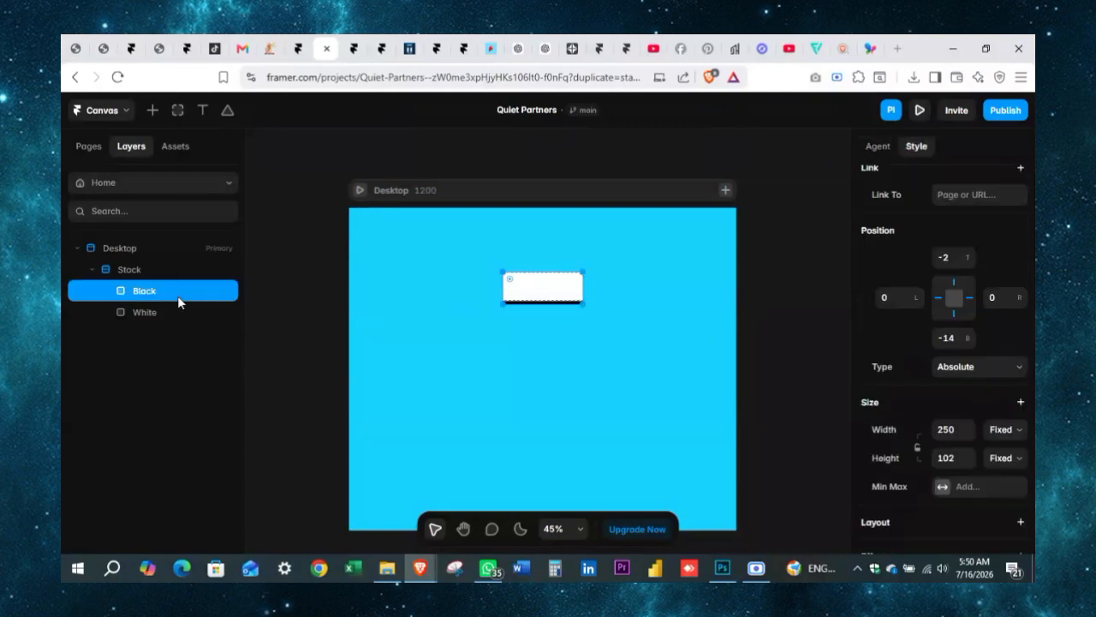
{"action": "scroll", "coordinate": [974, 295], "scroll_direction": "down", "scroll_amount": 5}
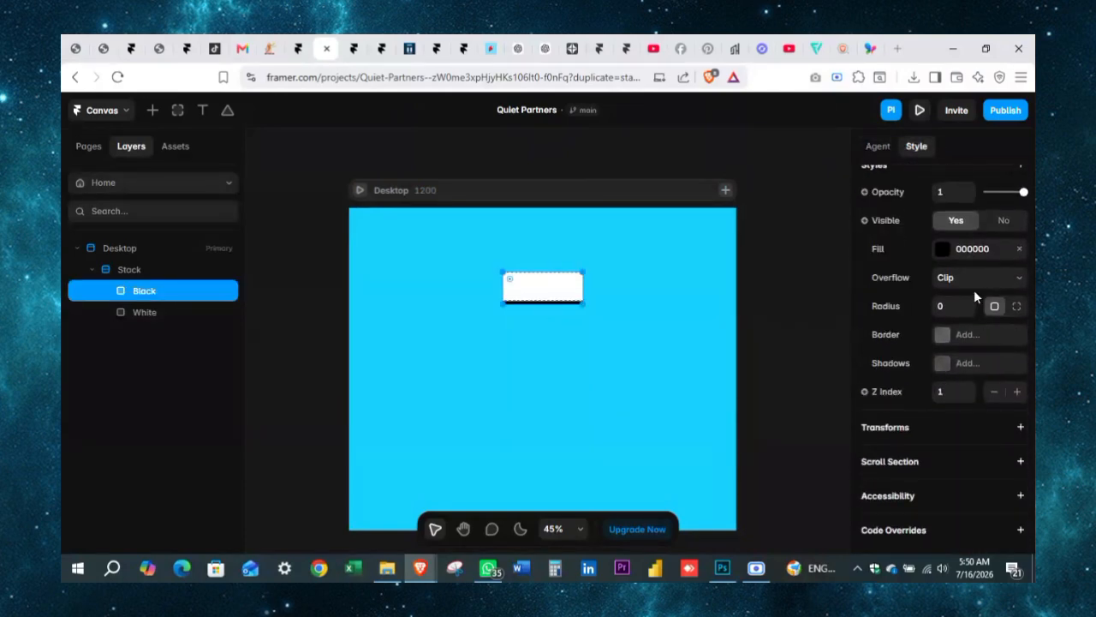
{"action": "left_click", "coordinate": [957, 253]}
{"action": "left_click", "coordinate": [957, 252]}
{"action": "left_click", "coordinate": [958, 252]}
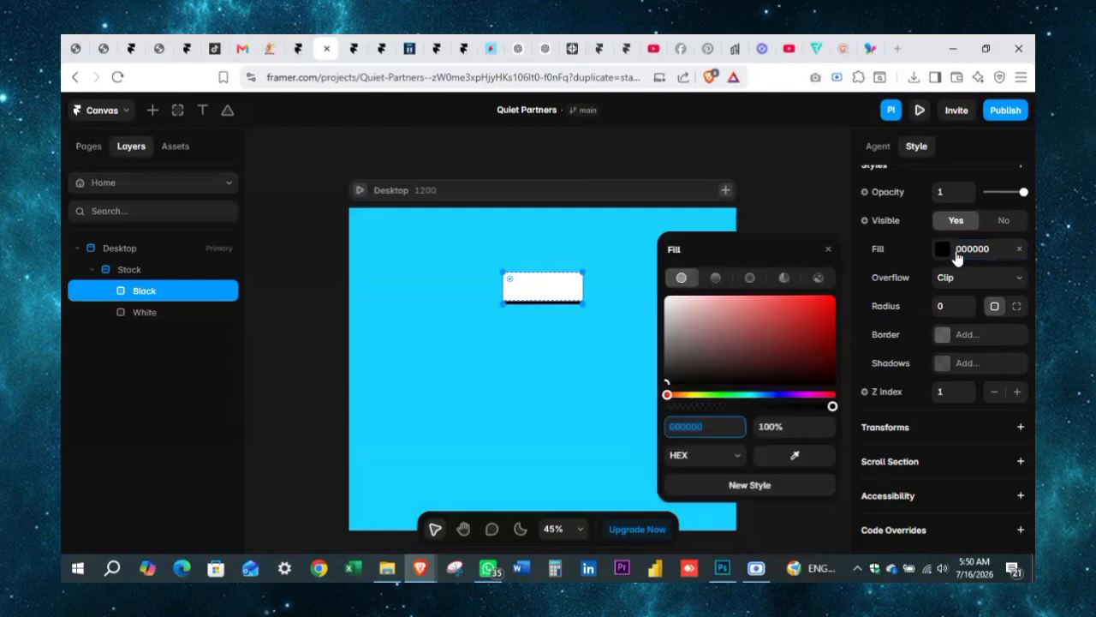
{"action": "left_click", "coordinate": [957, 257]}
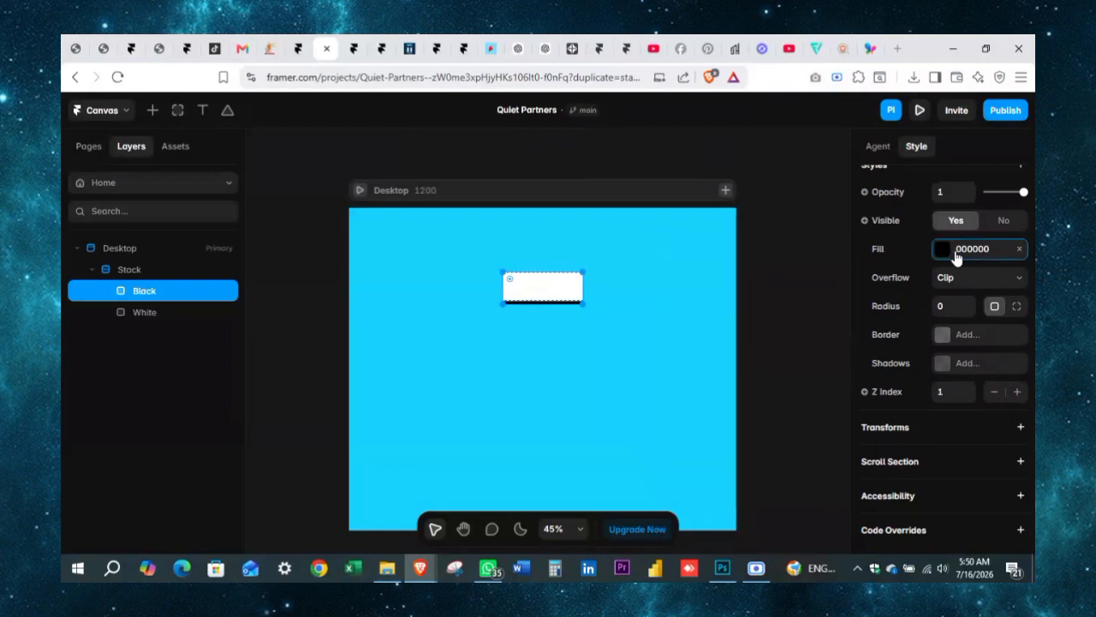
Round the White frame's corners with a radius of 20.
{"action": "left_click", "coordinate": [203, 317]}
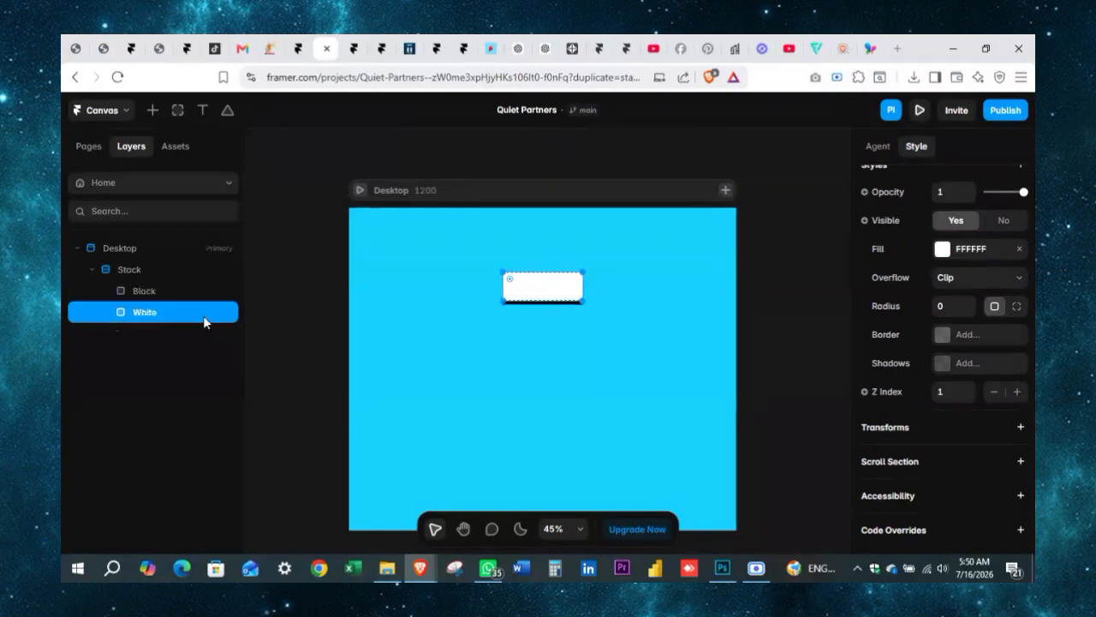
{"action": "left_click", "coordinate": [941, 312]}
{"action": "type", "text": "20"}
{"action": "scroll", "coordinate": [632, 264], "scroll_direction": "up", "scroll_amount": 5}
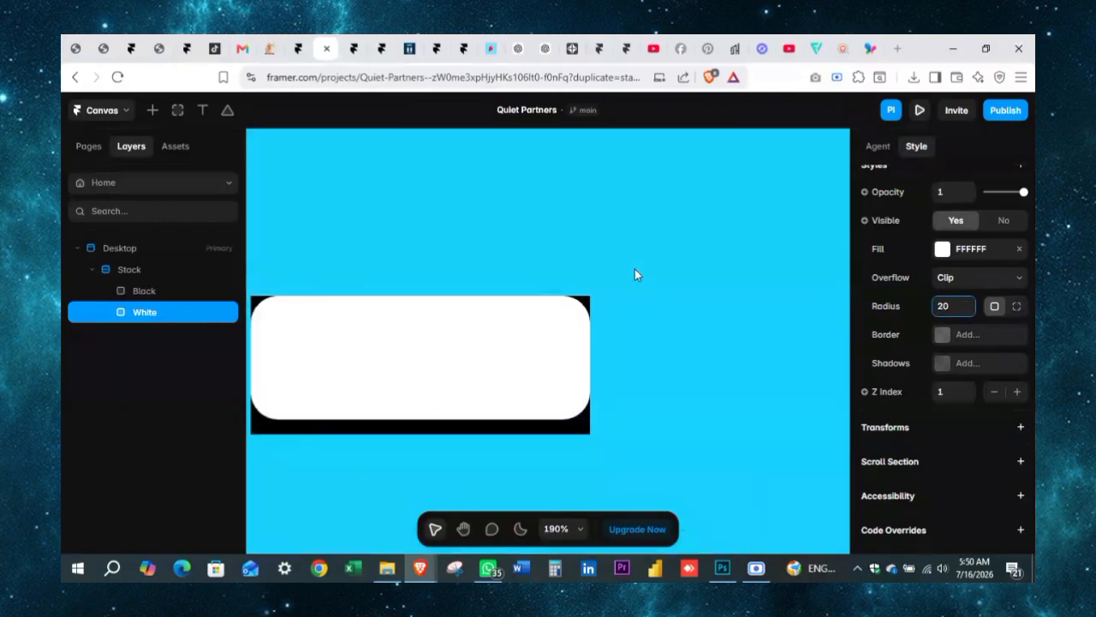
{"action": "scroll", "coordinate": [638, 270], "scroll_direction": "left", "scroll_amount": 5}
{"action": "scroll", "coordinate": [643, 274], "scroll_direction": "down", "scroll_amount": 1}
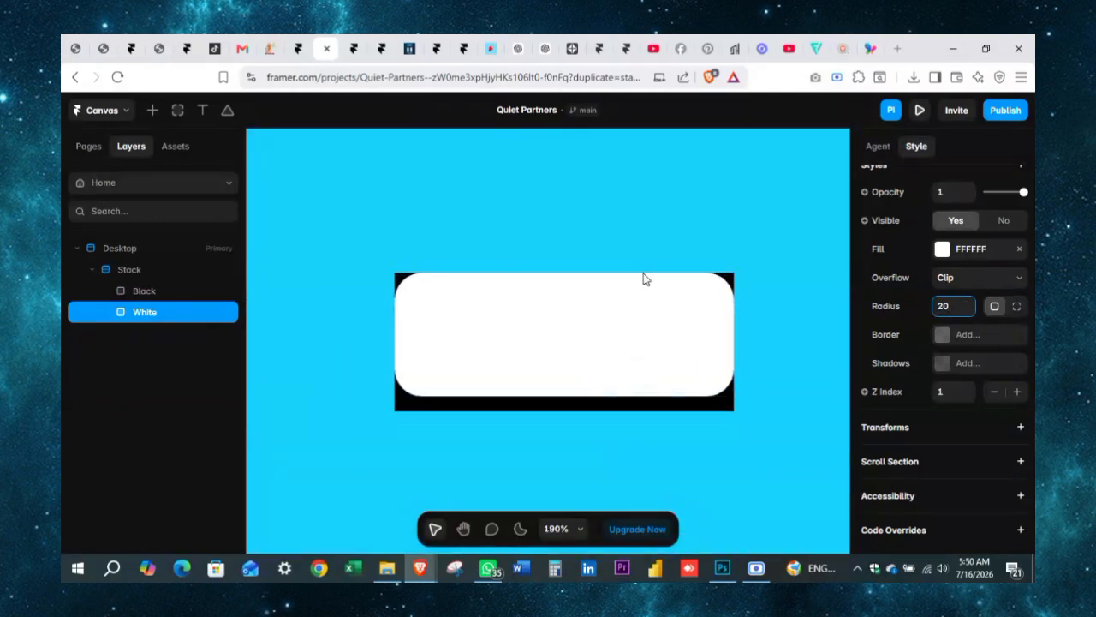
{"action": "scroll", "coordinate": [587, 447], "scroll_direction": "down", "scroll_amount": 2}
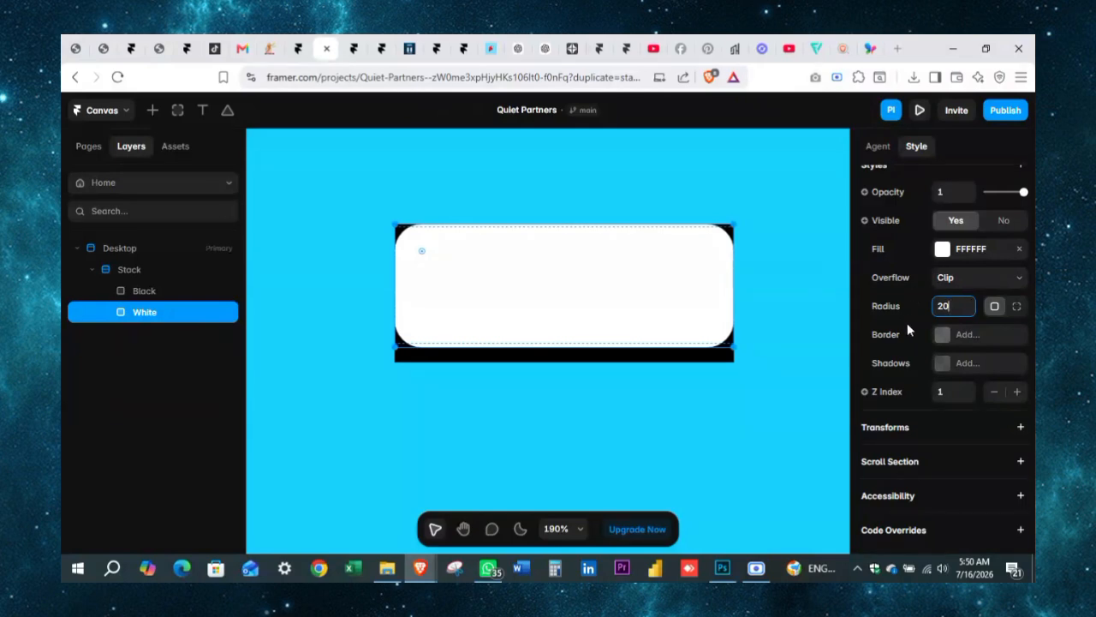
Give the Black frame a corner radius of 20 as well.
{"action": "left_click", "coordinate": [204, 287]}
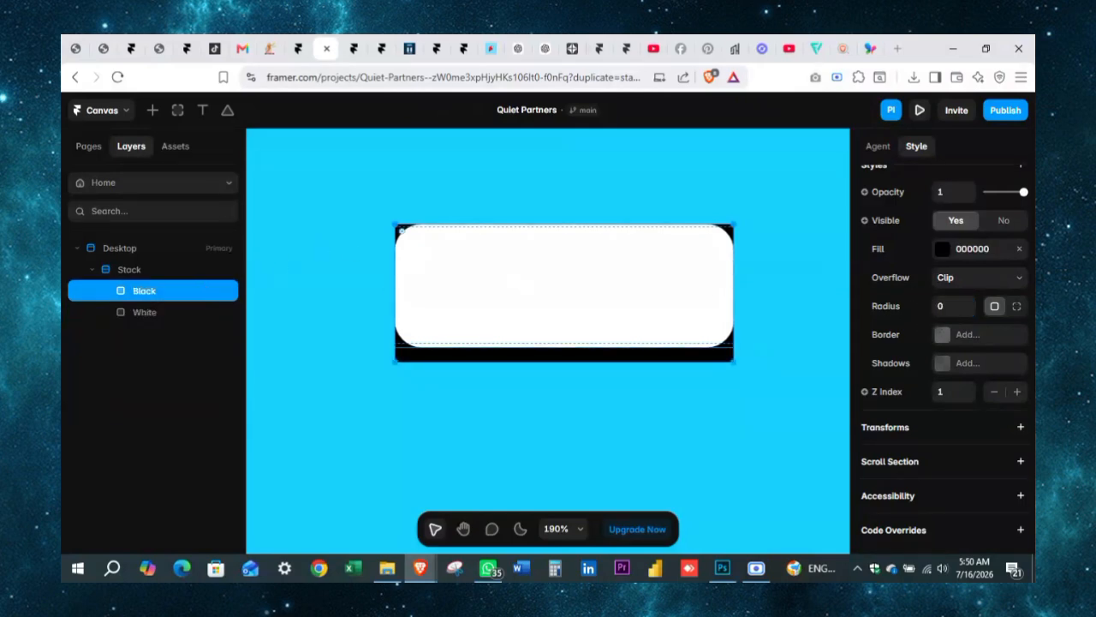
{"action": "left_click", "coordinate": [957, 304]}
{"action": "key", "text": "Return"}
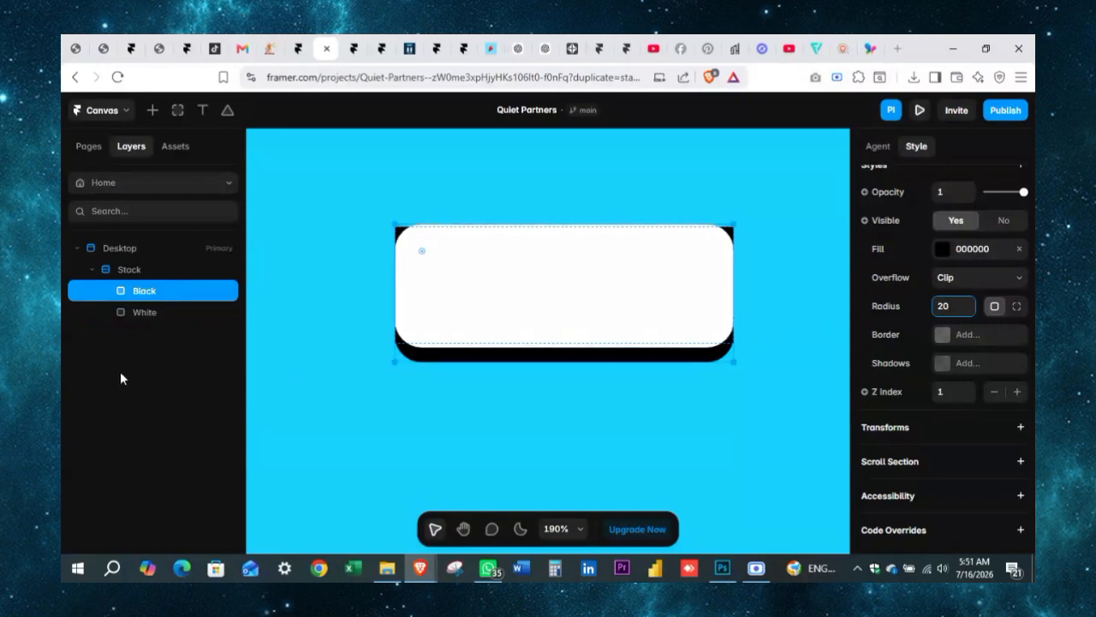
Remove the black fill from the Stack that holds the two frames.
{"action": "left_click", "coordinate": [170, 309]}
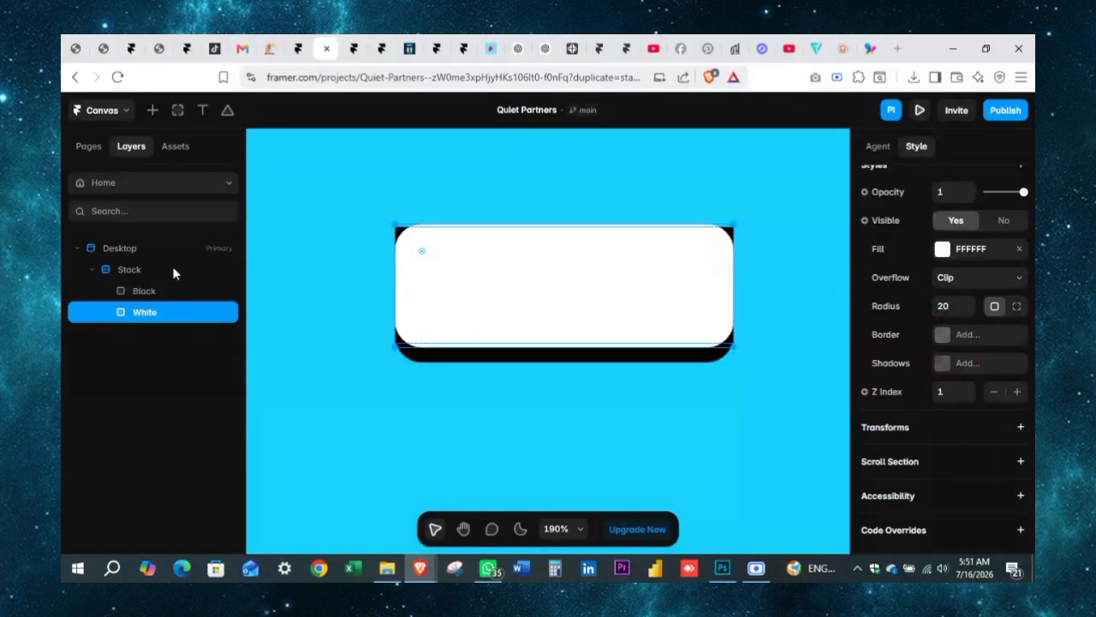
{"action": "left_click", "coordinate": [172, 268]}
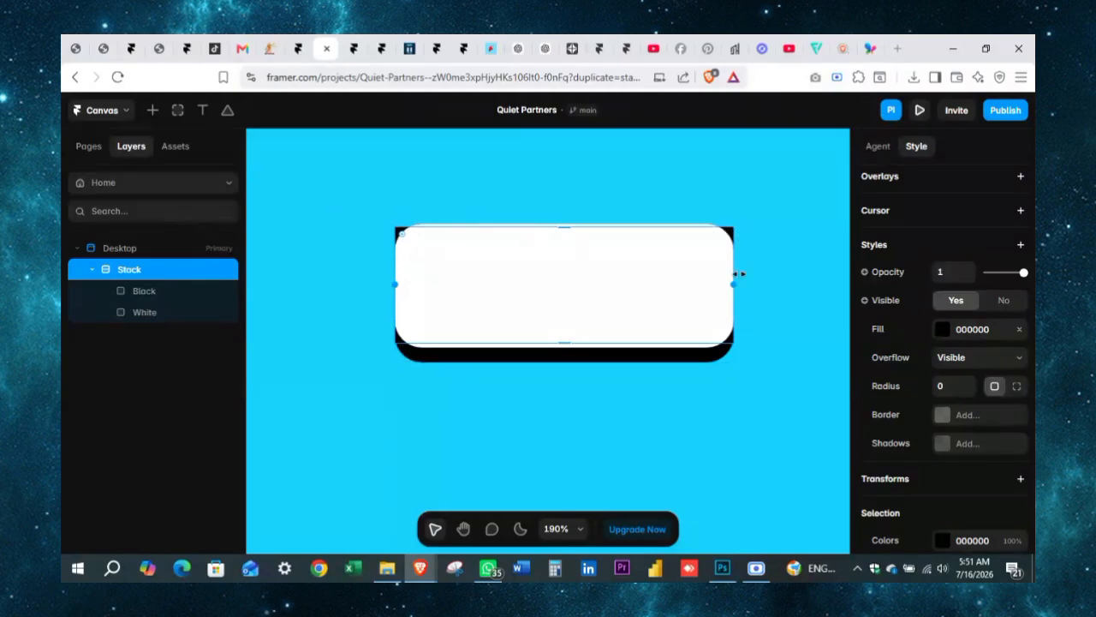
{"action": "left_click", "coordinate": [135, 292]}
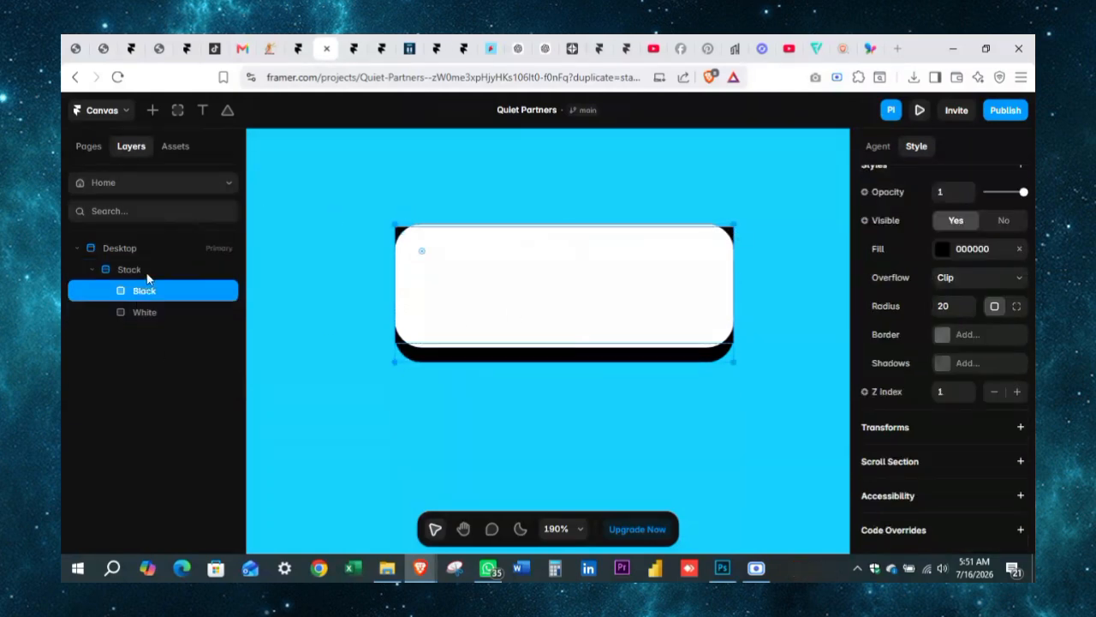
{"action": "left_click", "coordinate": [143, 275]}
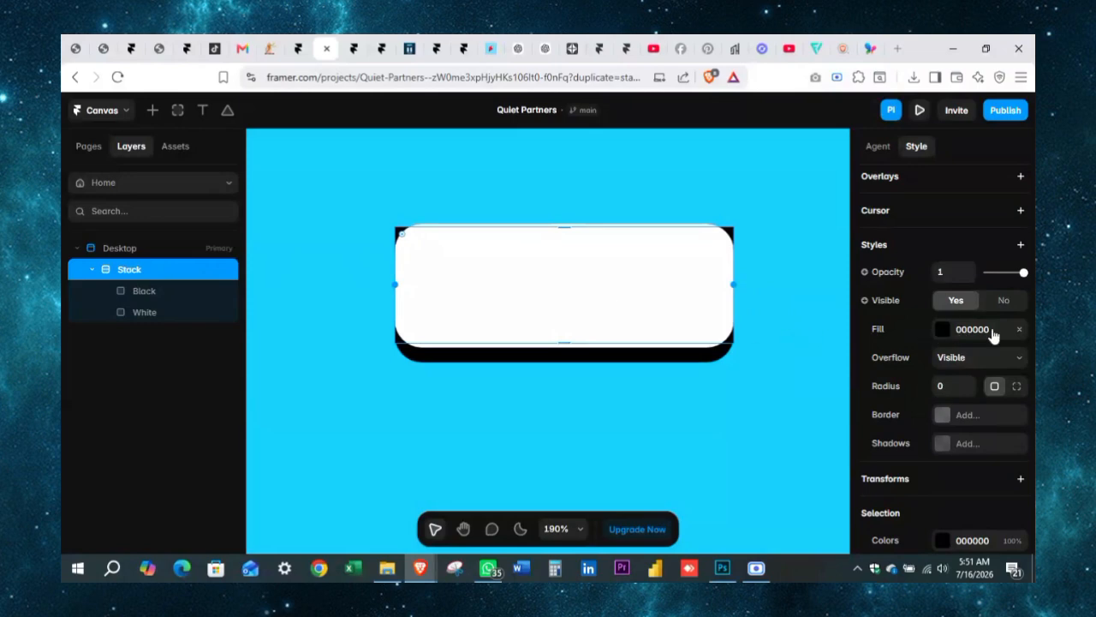
{"action": "left_click", "coordinate": [822, 314]}
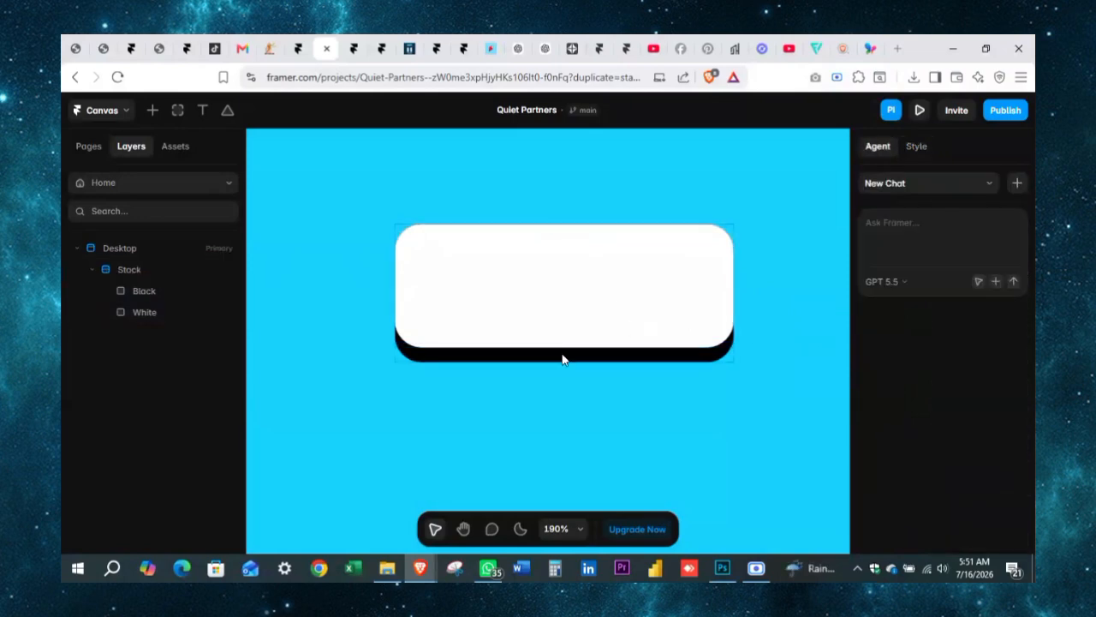
{"action": "left_click", "coordinate": [562, 360]}
{"action": "scroll", "coordinate": [562, 349], "scroll_direction": "up", "scroll_amount": 1}
{"action": "left_click", "coordinate": [755, 196]}
Add a solid border to the White frame and set its colour to 000000.
{"action": "left_click", "coordinate": [604, 317]}
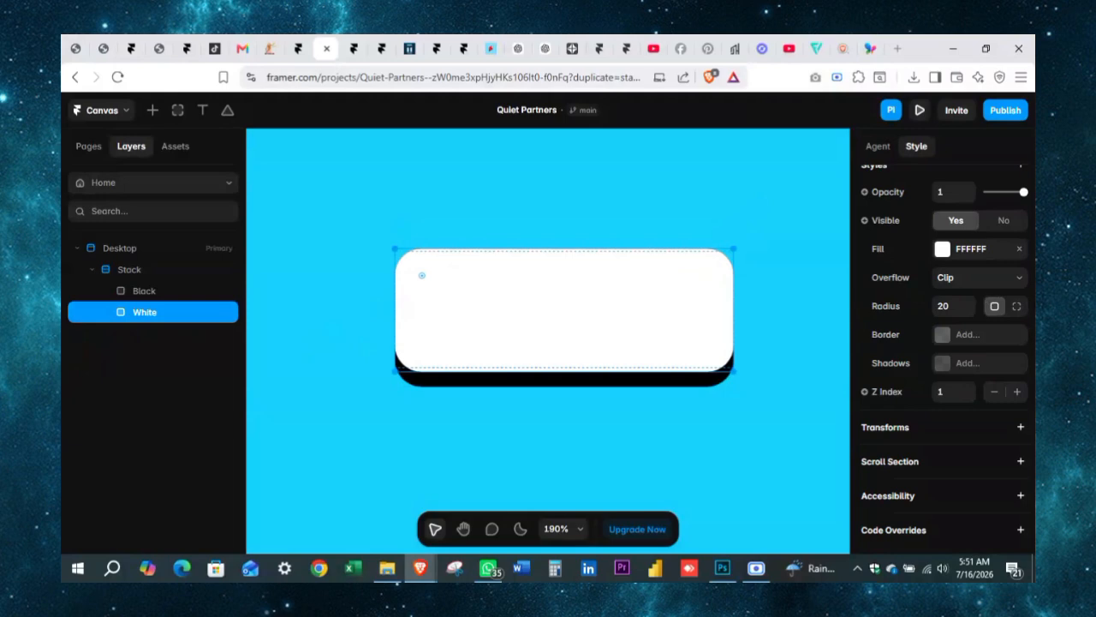
{"action": "scroll", "coordinate": [954, 313], "scroll_direction": "up", "scroll_amount": 1}
{"action": "scroll", "coordinate": [954, 318], "scroll_direction": "down", "scroll_amount": 1}
{"action": "scroll", "coordinate": [962, 292], "scroll_direction": "up", "scroll_amount": 1}
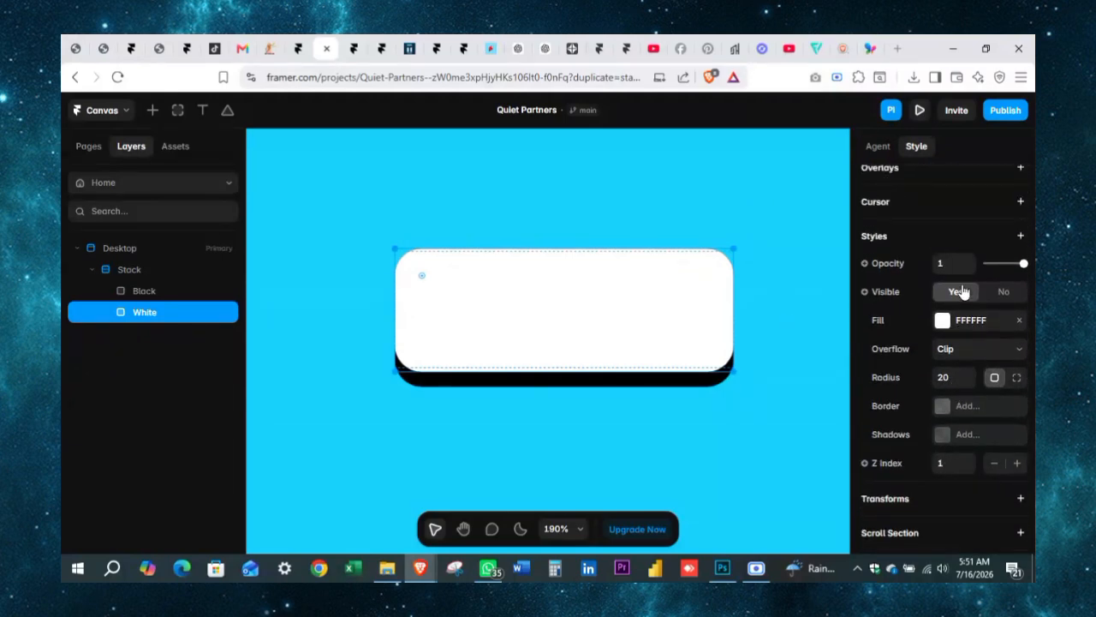
{"action": "scroll", "coordinate": [963, 296], "scroll_direction": "down", "scroll_amount": 1}
{"action": "left_click", "coordinate": [965, 334]}
{"action": "left_click", "coordinate": [751, 377]}
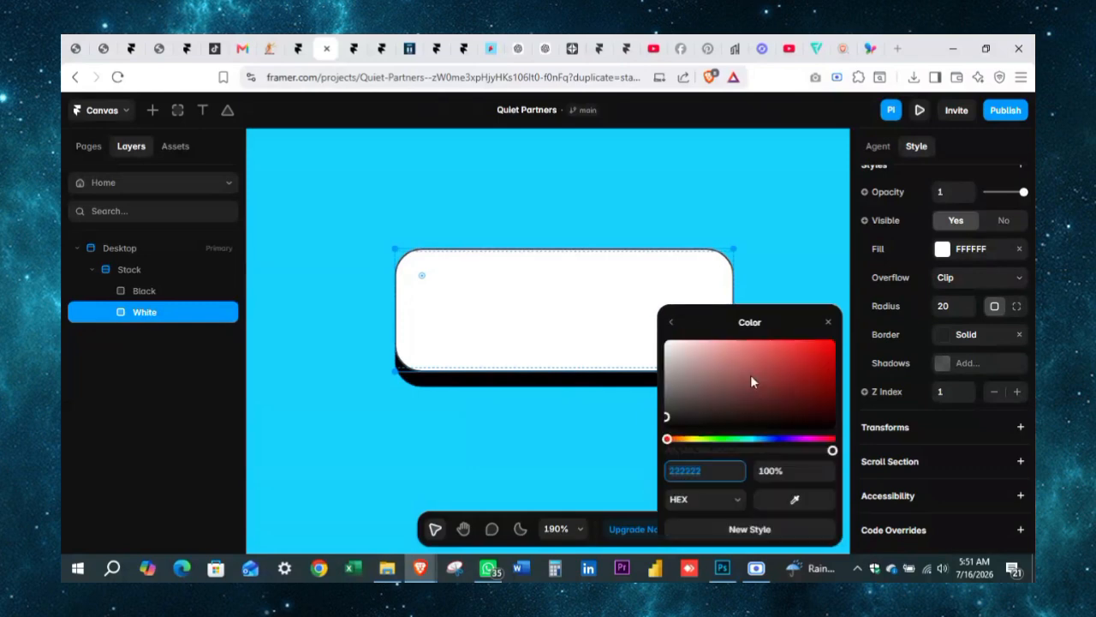
{"action": "type", "text": "000000"}
{"action": "key", "text": "Return"}
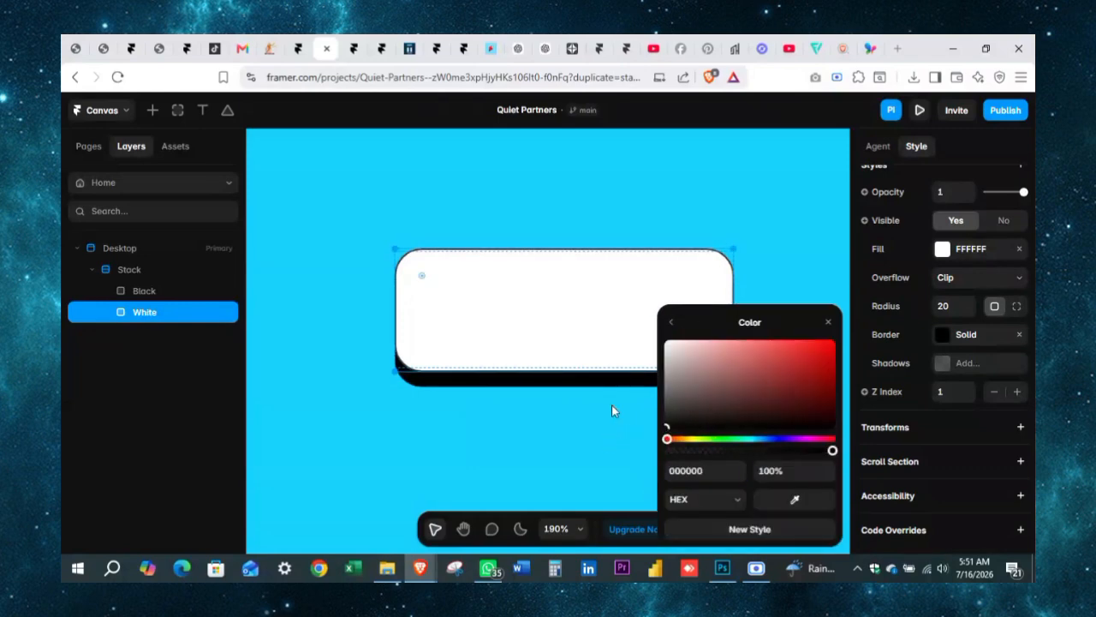
{"action": "left_click", "coordinate": [673, 320]}
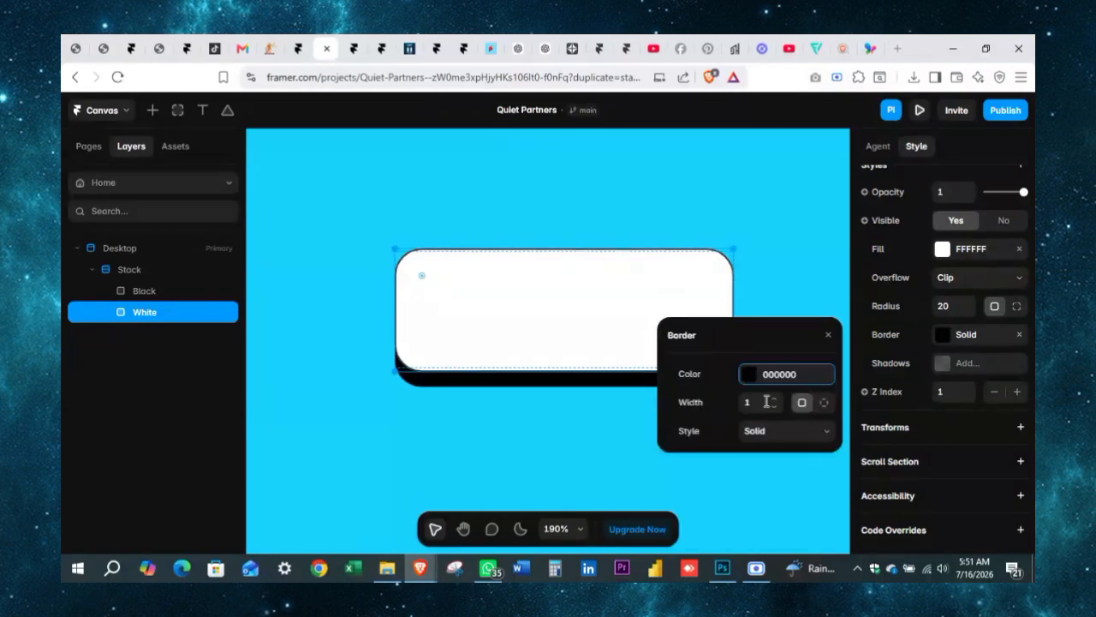
{"action": "left_click", "coordinate": [828, 335]}
{"action": "left_click", "coordinate": [769, 358]}
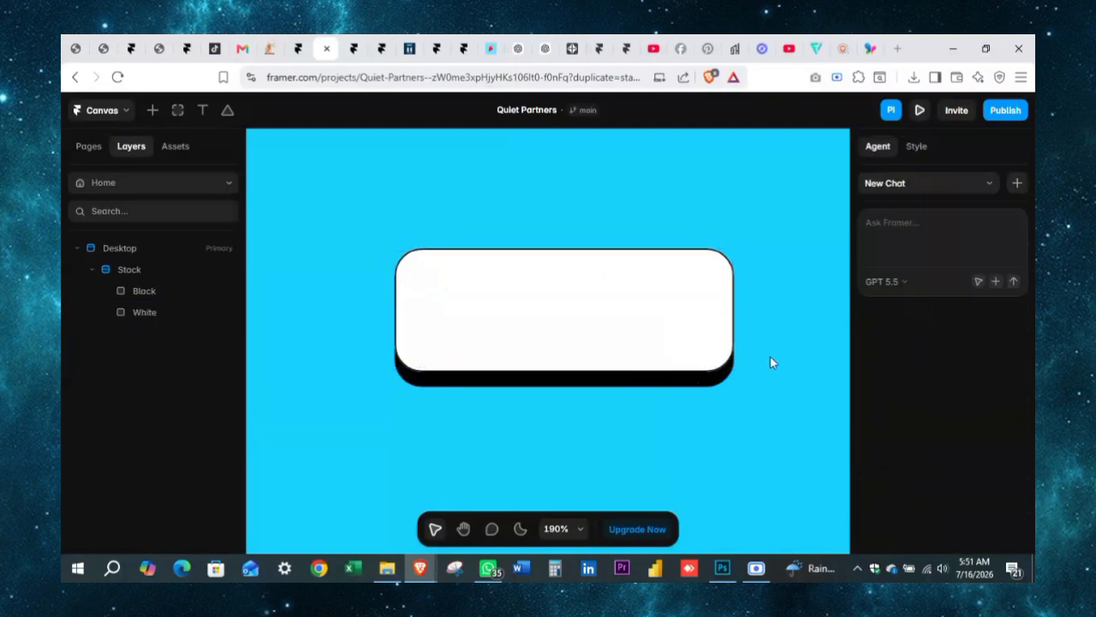
Increase the White frame's border width to 2.
{"action": "left_click", "coordinate": [502, 315]}
{"action": "left_click", "coordinate": [492, 420]}
{"action": "left_click", "coordinate": [500, 330]}
{"action": "left_click", "coordinate": [493, 439]}
{"action": "left_click", "coordinate": [504, 360]}
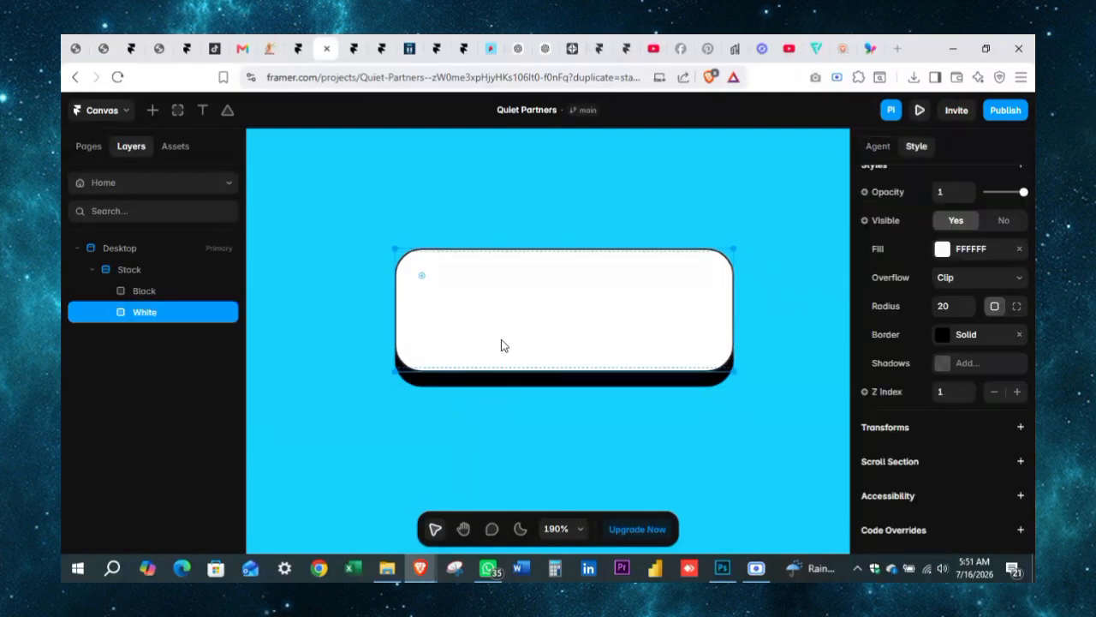
{"action": "left_click", "coordinate": [942, 333]}
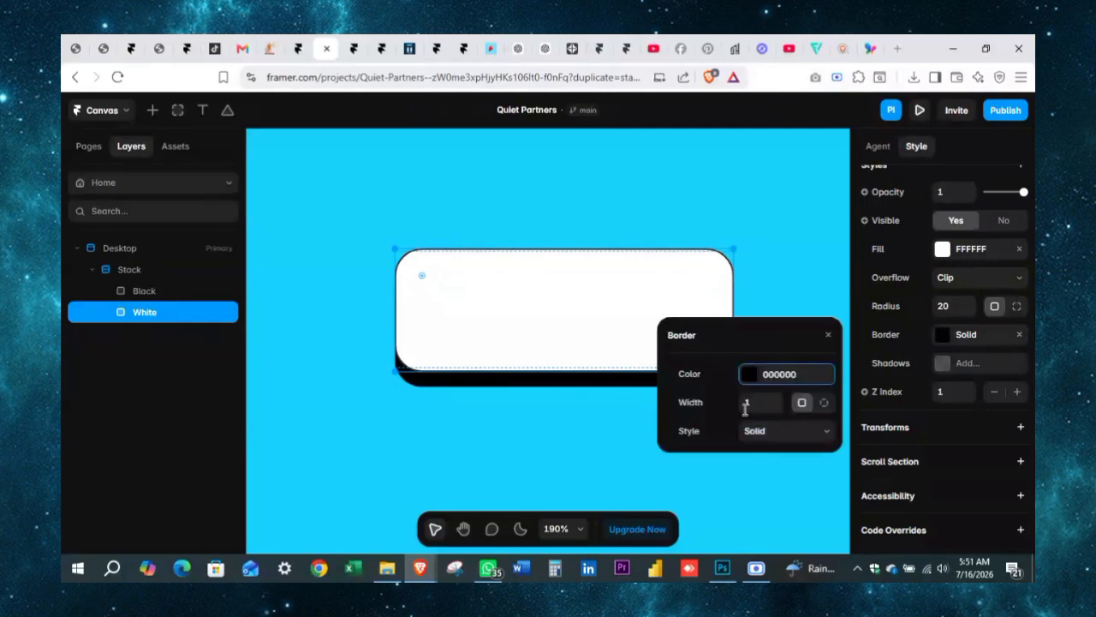
{"action": "left_click", "coordinate": [774, 399]}
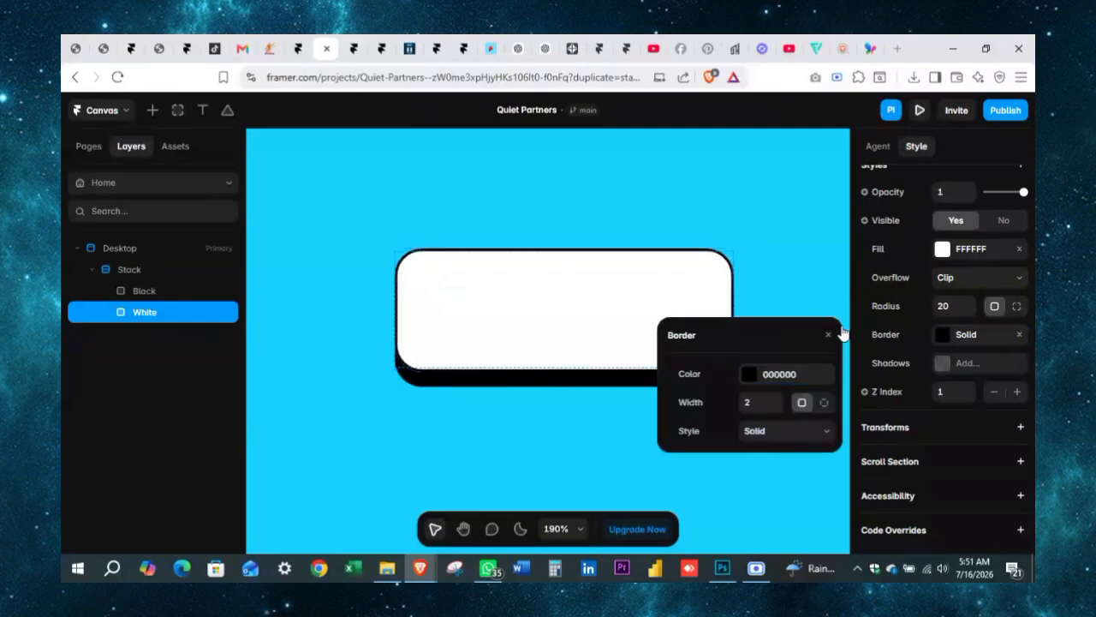
{"action": "left_click", "coordinate": [825, 285]}
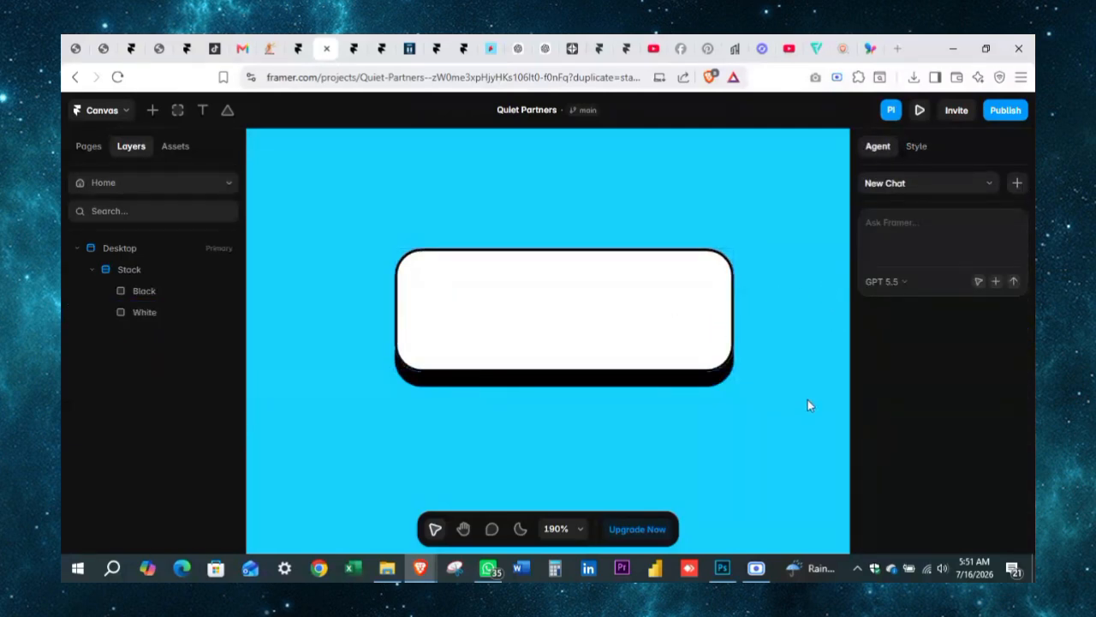
Add a text layer reading GET STARTED on the page, below the button.
{"action": "scroll", "coordinate": [608, 296], "scroll_direction": "down", "scroll_amount": 1}
{"action": "scroll", "coordinate": [608, 300], "scroll_direction": "down", "scroll_amount": 1}
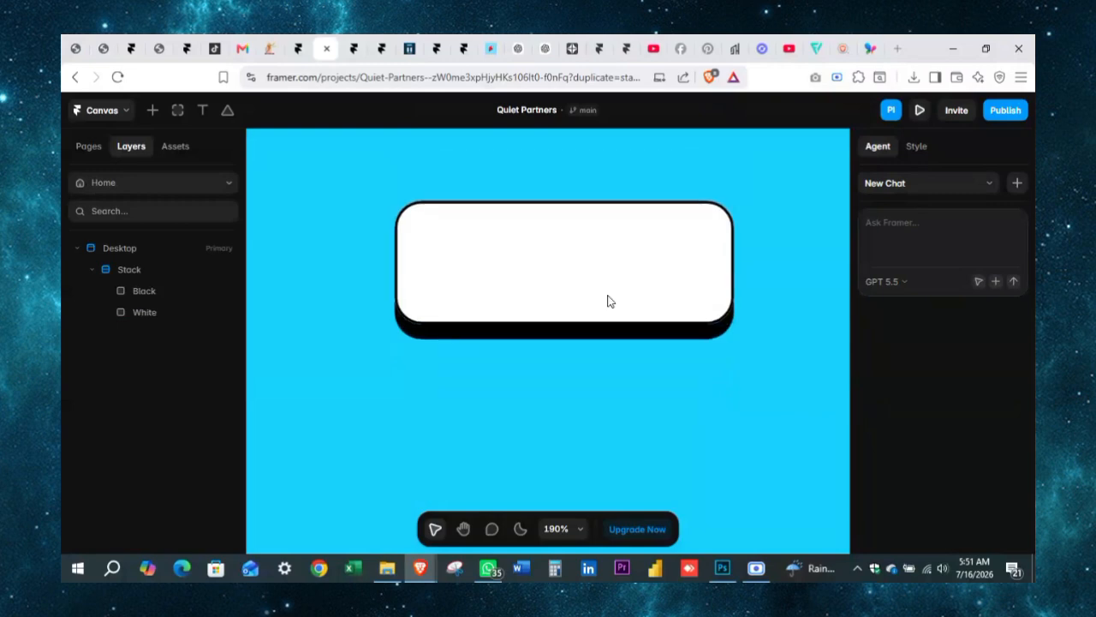
{"action": "scroll", "coordinate": [608, 300], "scroll_direction": "down", "scroll_amount": 2, "text": "ctrl"}
{"action": "scroll", "coordinate": [609, 299], "scroll_direction": "down", "scroll_amount": 1}
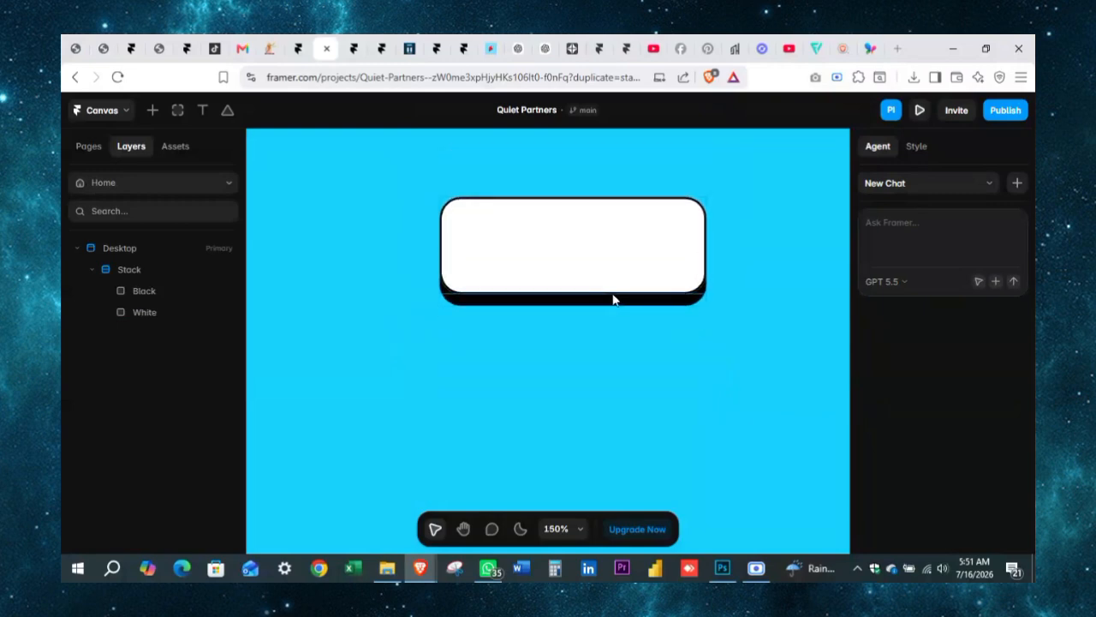
{"action": "left_click", "coordinate": [541, 369]}
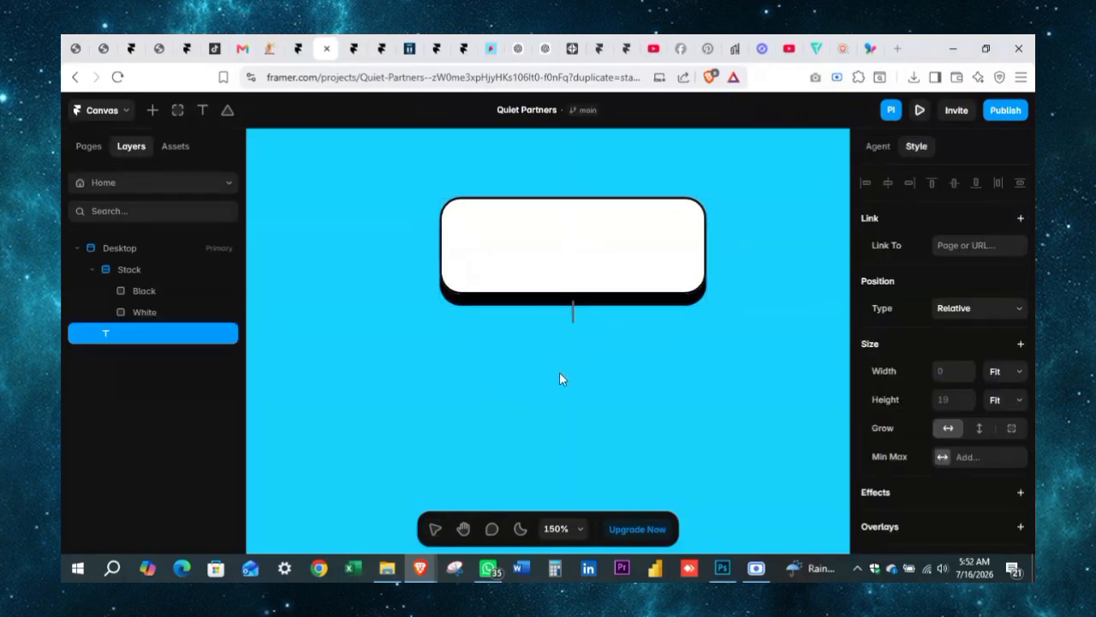
{"action": "type", "text": "GET STAR"}
{"action": "key", "text": "BackSpace"}
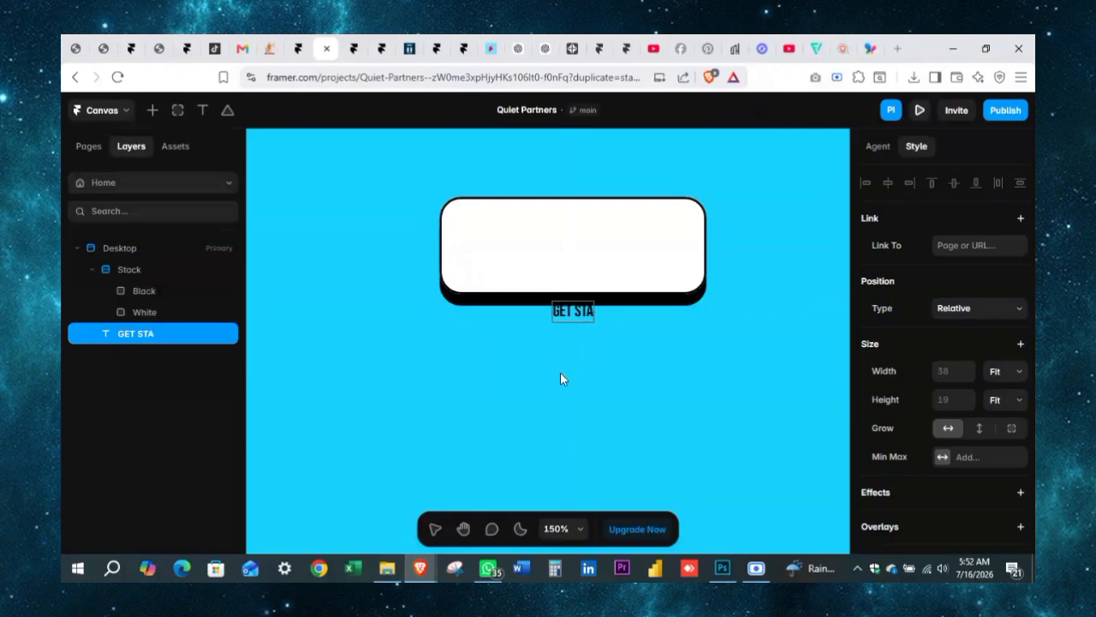
{"action": "type", "text": "RTED"}
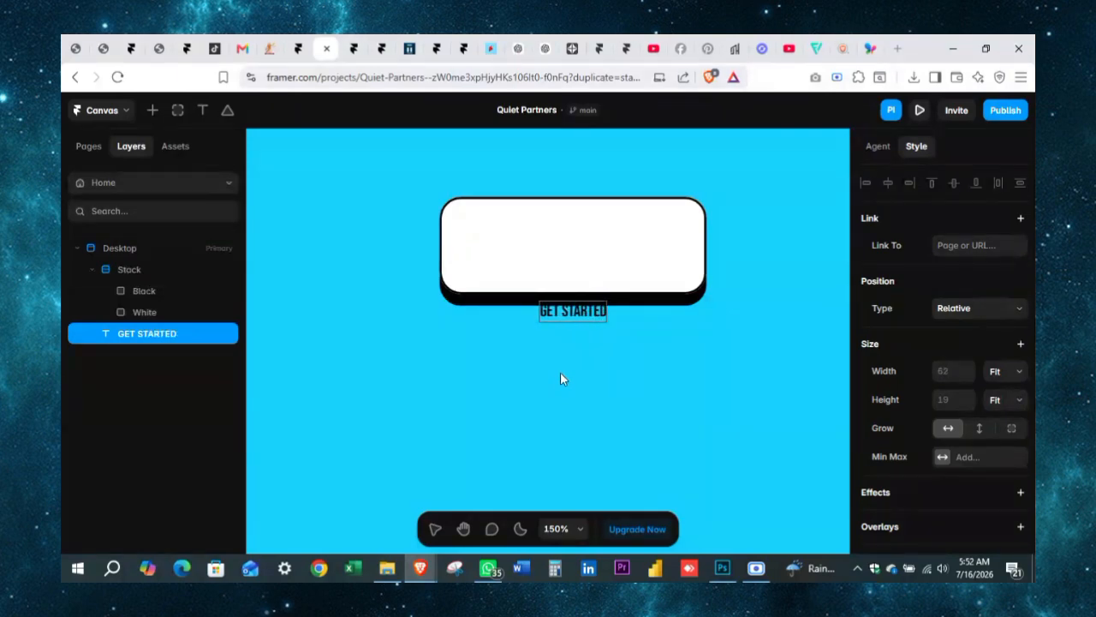
{"action": "key", "text": "Escape"}
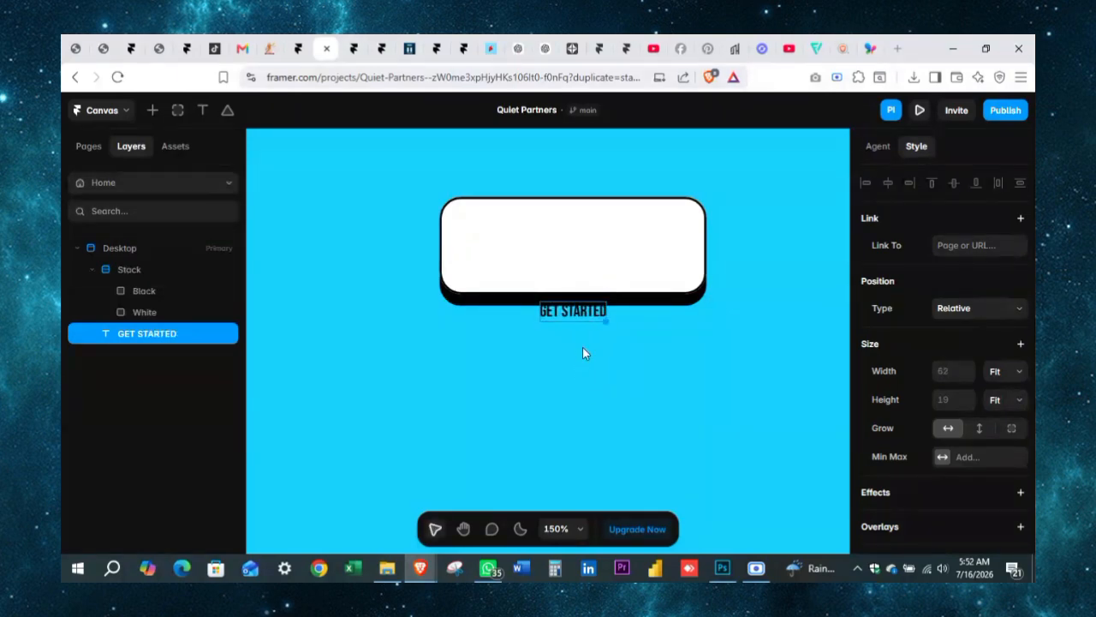
Add a Stack layout to the White frame and nest the GET STARTED text inside it.
{"action": "left_click", "coordinate": [175, 290]}
{"action": "left_click", "coordinate": [175, 314]}
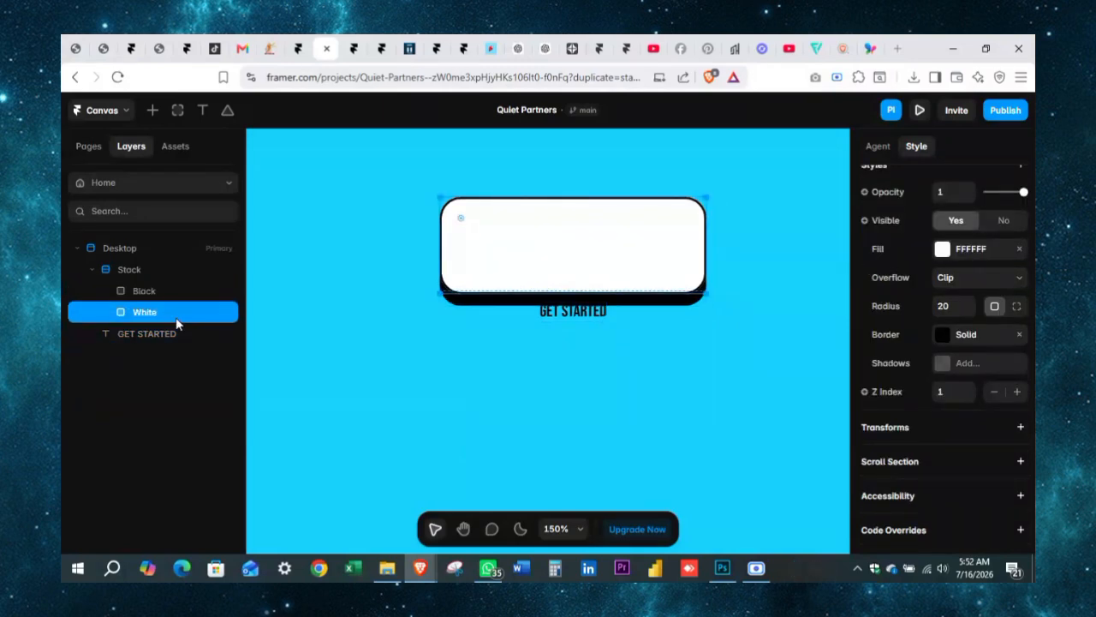
{"action": "scroll", "coordinate": [1022, 264], "scroll_direction": "up", "scroll_amount": 5}
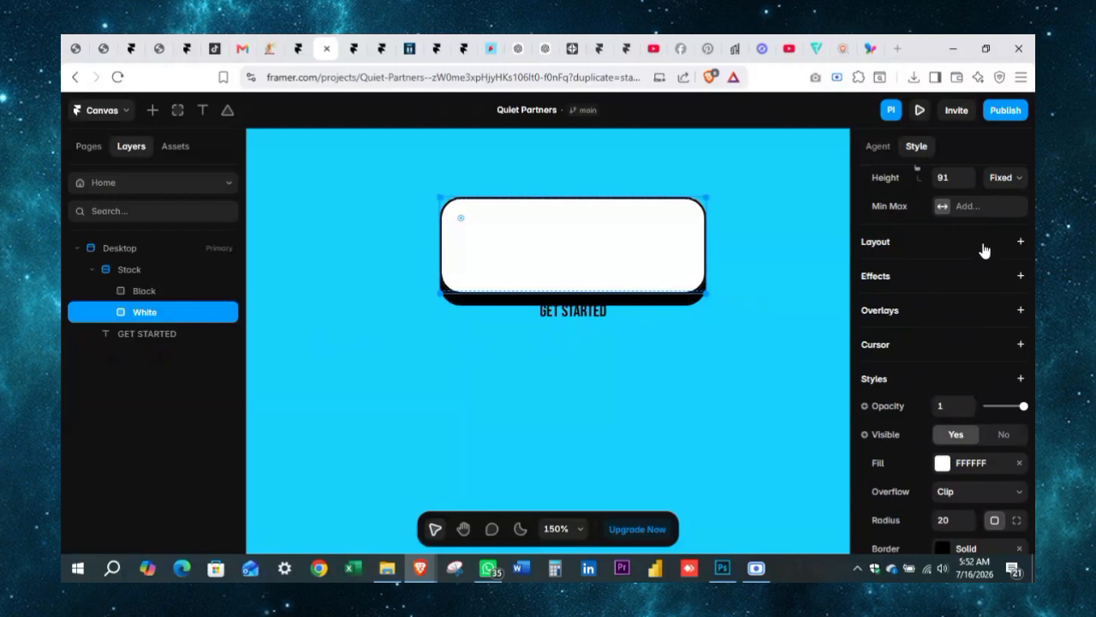
{"action": "left_click", "coordinate": [990, 239]}
{"action": "left_click", "coordinate": [147, 335]}
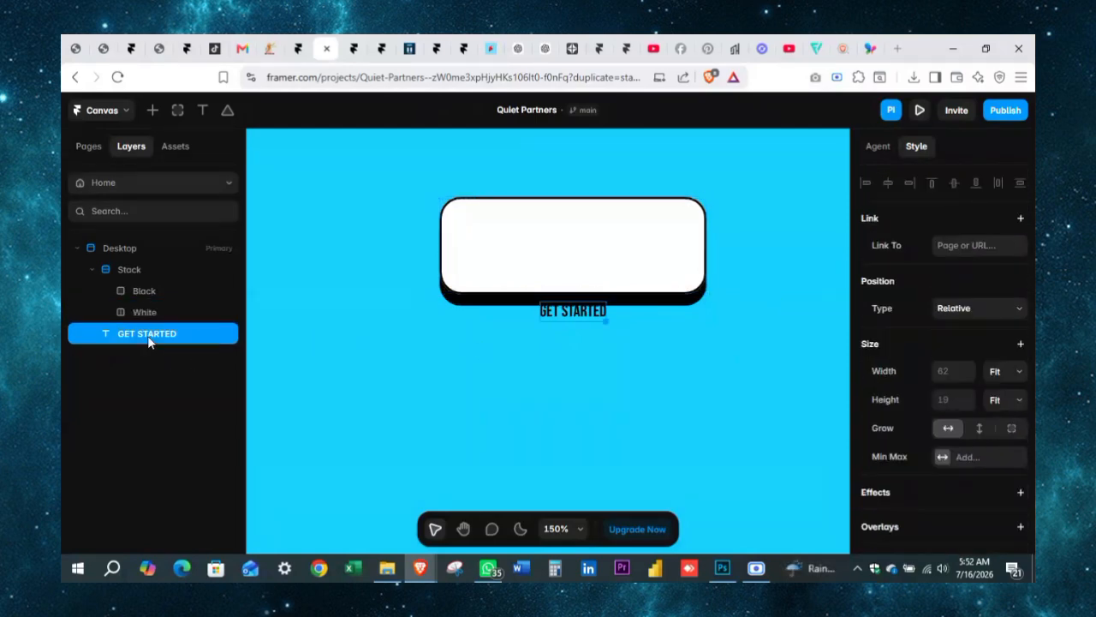
{"action": "left_click_drag", "start_coordinate": [147, 337], "coordinate": [152, 313]}
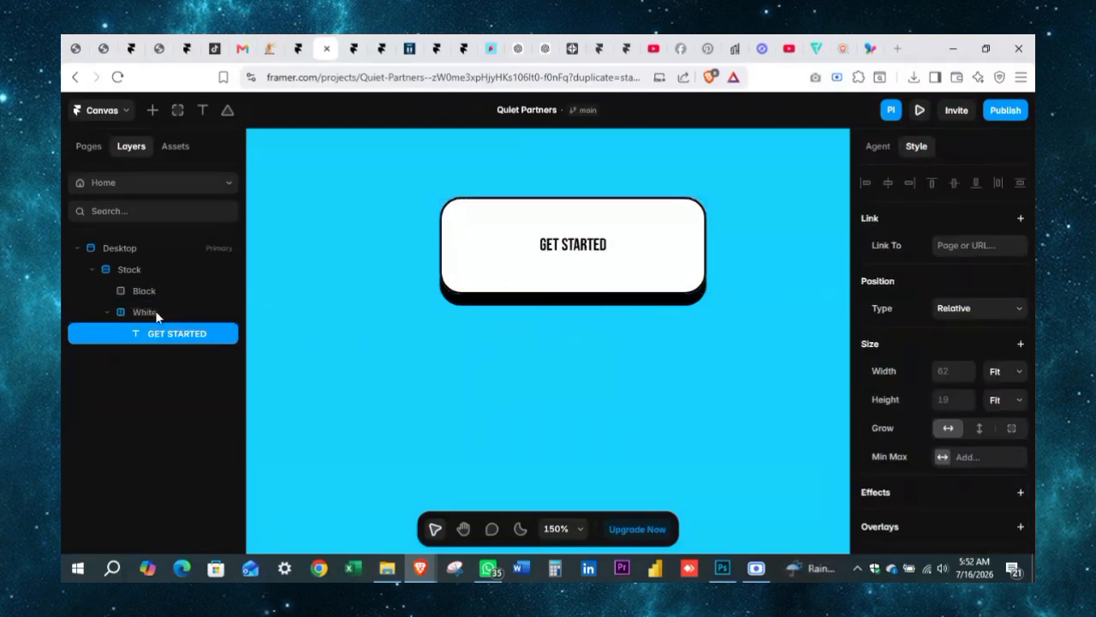
{"action": "left_click", "coordinate": [556, 354]}
Set the font size of the GET STARTED text to 18 px.
{"action": "scroll", "coordinate": [976, 358], "scroll_direction": "down", "scroll_amount": 5}
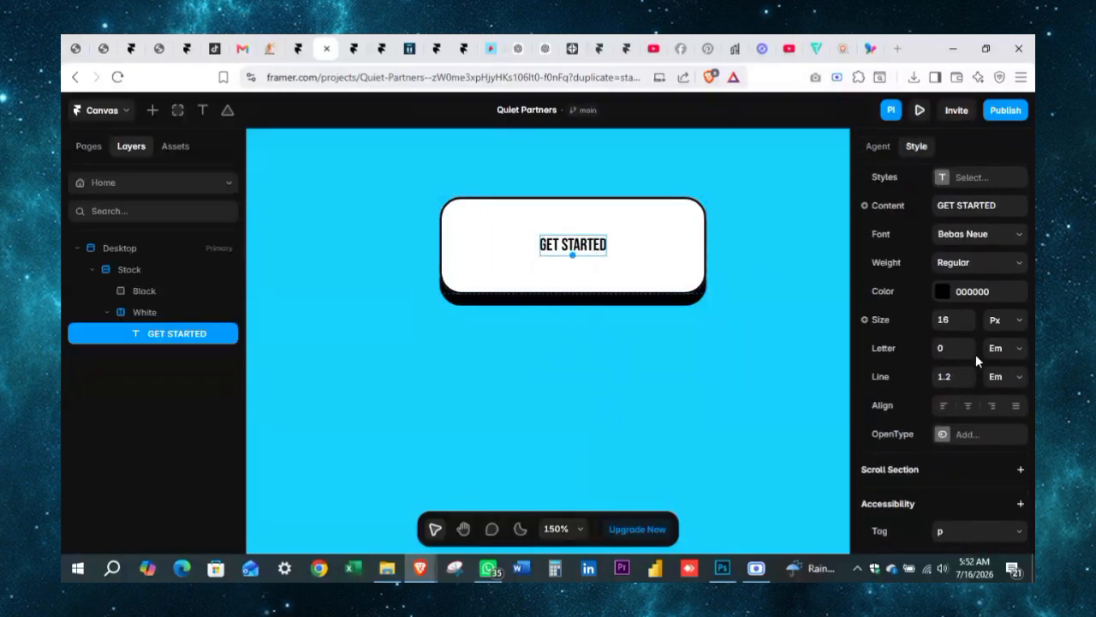
{"action": "left_click", "coordinate": [615, 310]}
{"action": "left_click", "coordinate": [578, 249]}
{"action": "scroll", "coordinate": [999, 316], "scroll_direction": "up", "scroll_amount": 1}
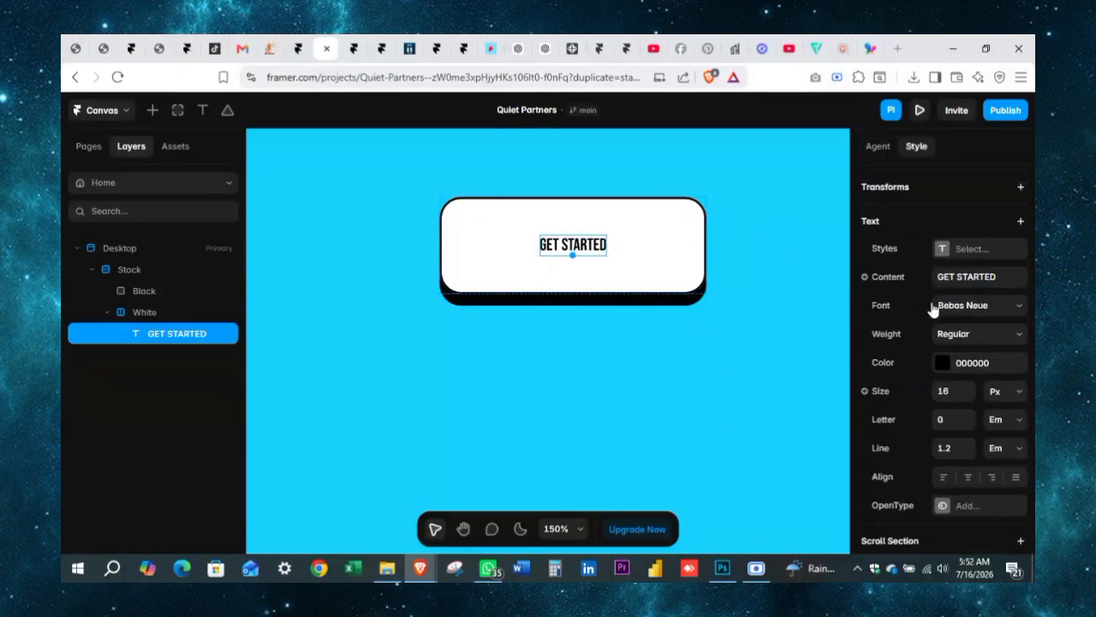
{"action": "scroll", "coordinate": [933, 313], "scroll_direction": "down", "scroll_amount": 2}
{"action": "left_click", "coordinate": [952, 284]}
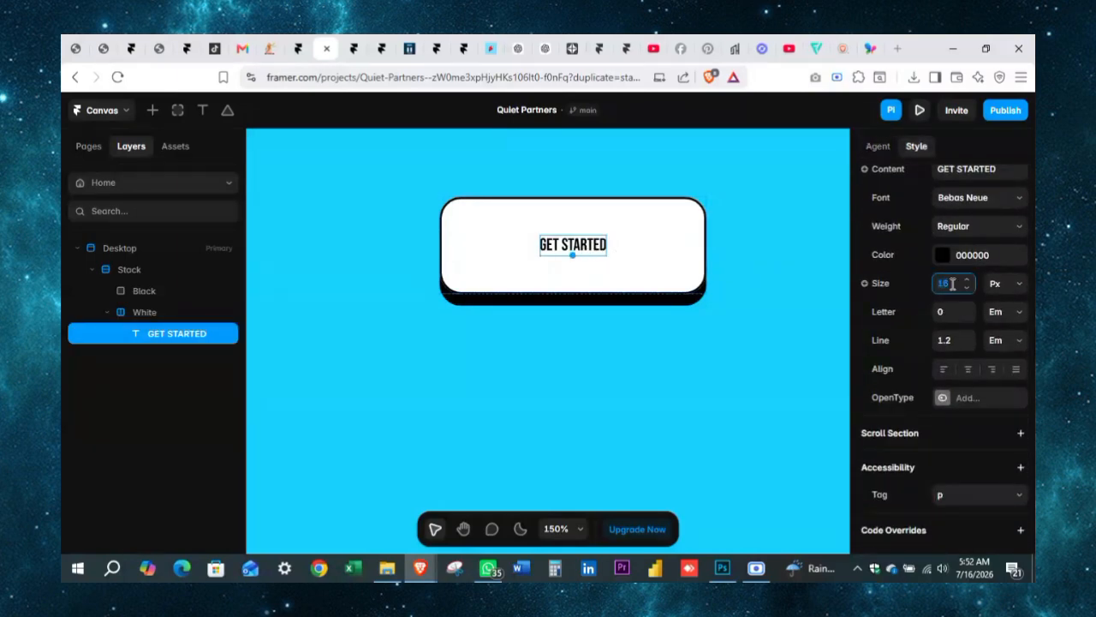
{"action": "type", "text": "18"}
{"action": "key", "text": "Return"}
{"action": "left_click", "coordinate": [768, 343]}
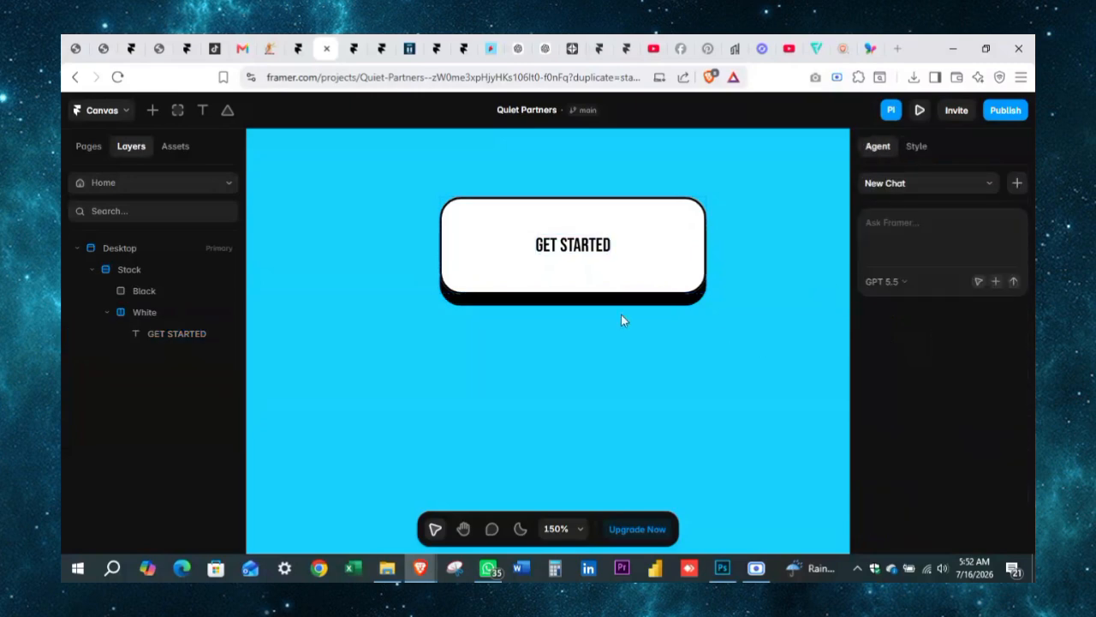
Wrap the GET STARTED text in its own Stack inside the White frame.
{"action": "left_click", "coordinate": [605, 254]}
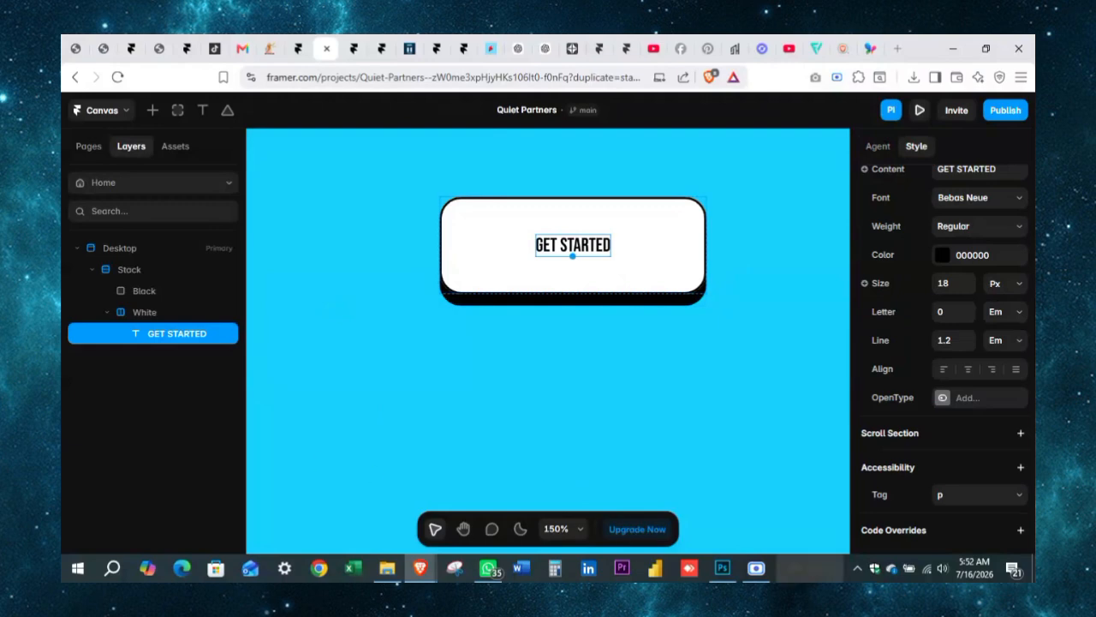
{"action": "left_click", "coordinate": [383, 359]}
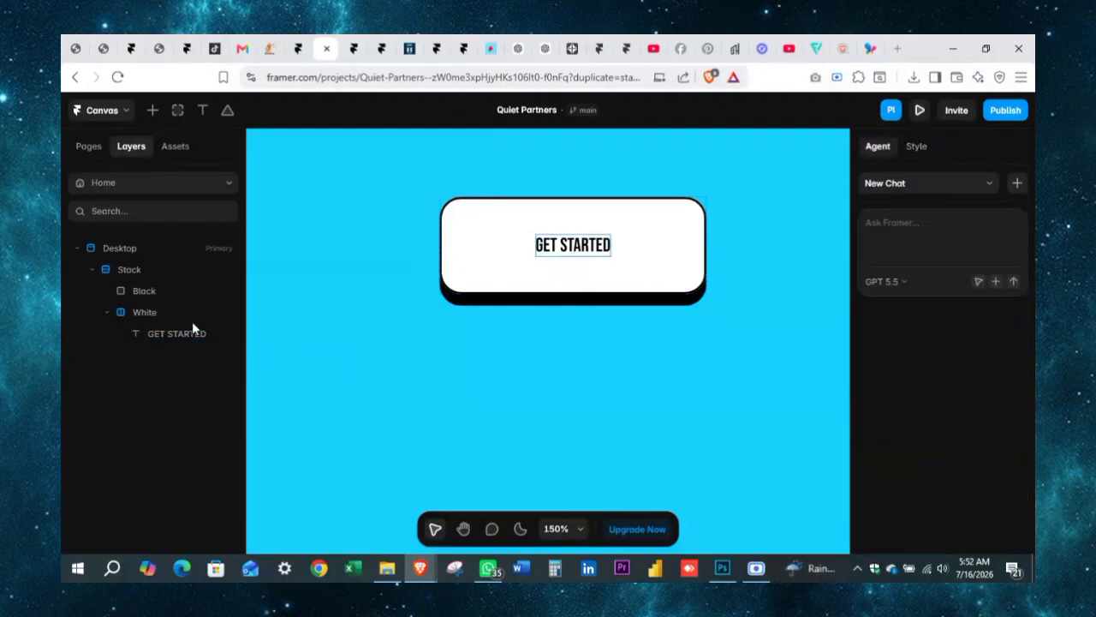
{"action": "left_click", "coordinate": [203, 336]}
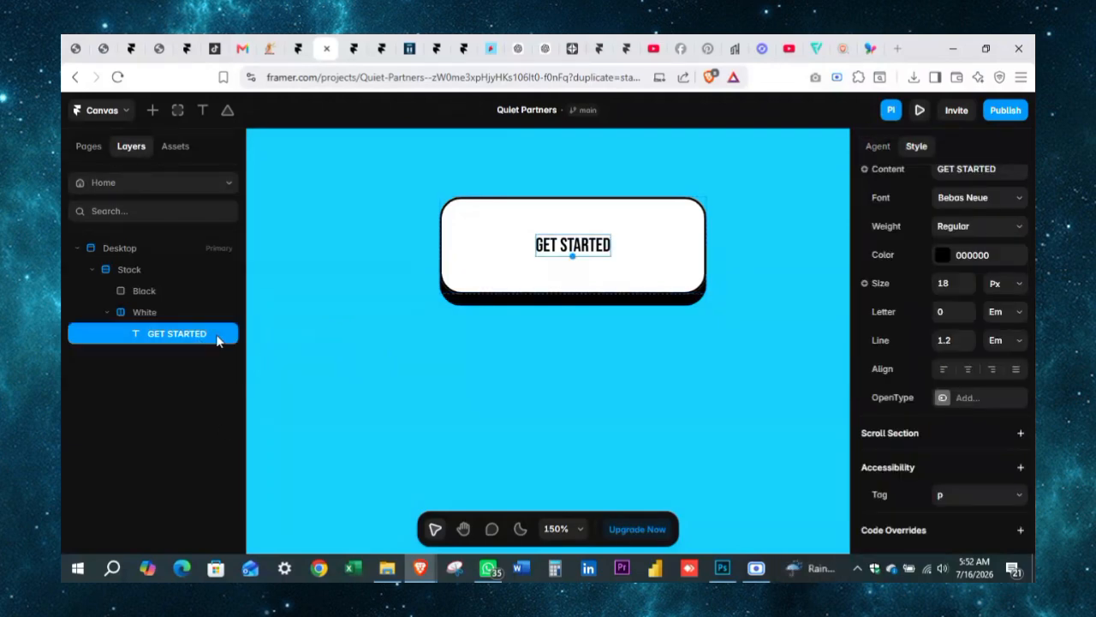
{"action": "left_click", "coordinate": [275, 349]}
{"action": "left_click", "coordinate": [205, 339]}
{"action": "left_click", "coordinate": [308, 324]}
{"action": "left_click", "coordinate": [220, 333]}
{"action": "key", "text": "ctrl+Return"}
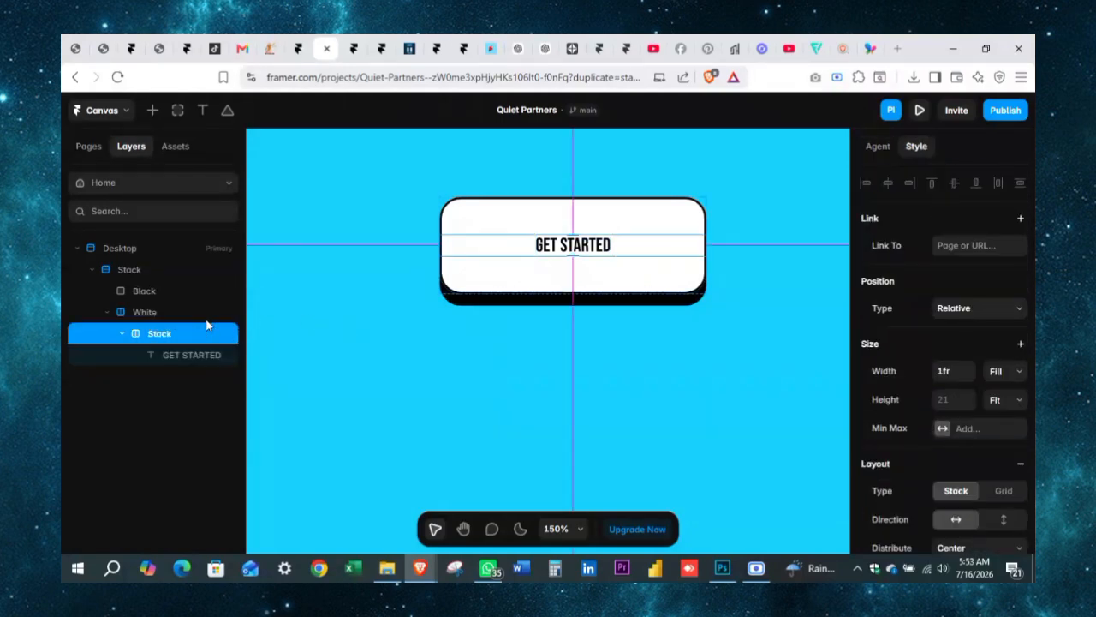
Set the width of the Stack around the GET STARTED text to Fit.
{"action": "left_click", "coordinate": [1006, 371]}
{"action": "left_click", "coordinate": [1005, 442]}
{"action": "left_click", "coordinate": [999, 400]}
{"action": "left_click", "coordinate": [1003, 402]}
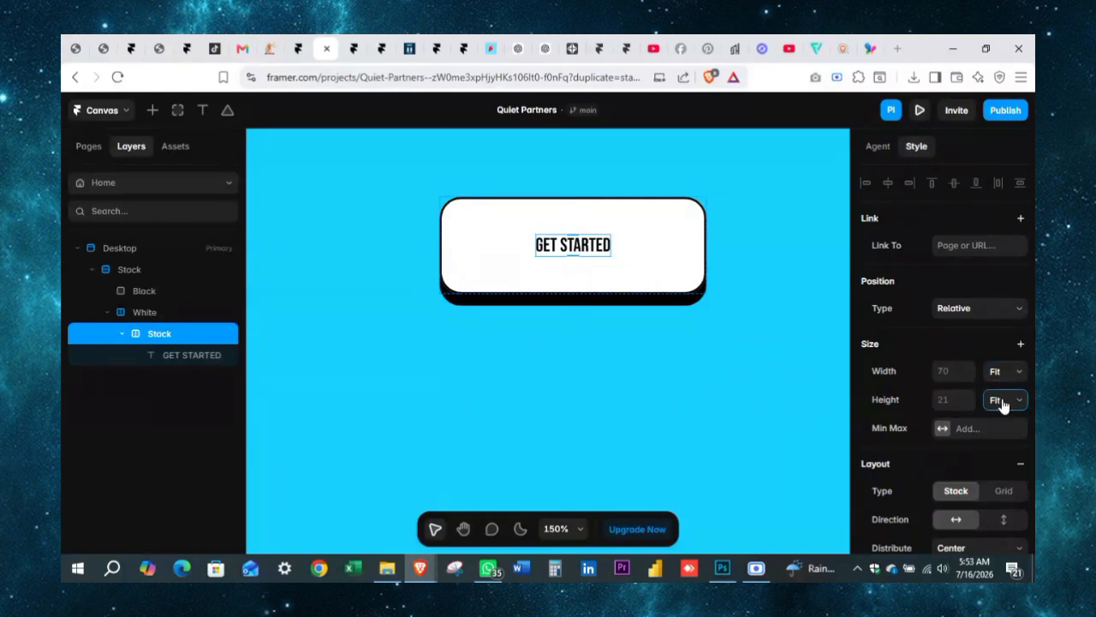
{"action": "left_click", "coordinate": [658, 388]}
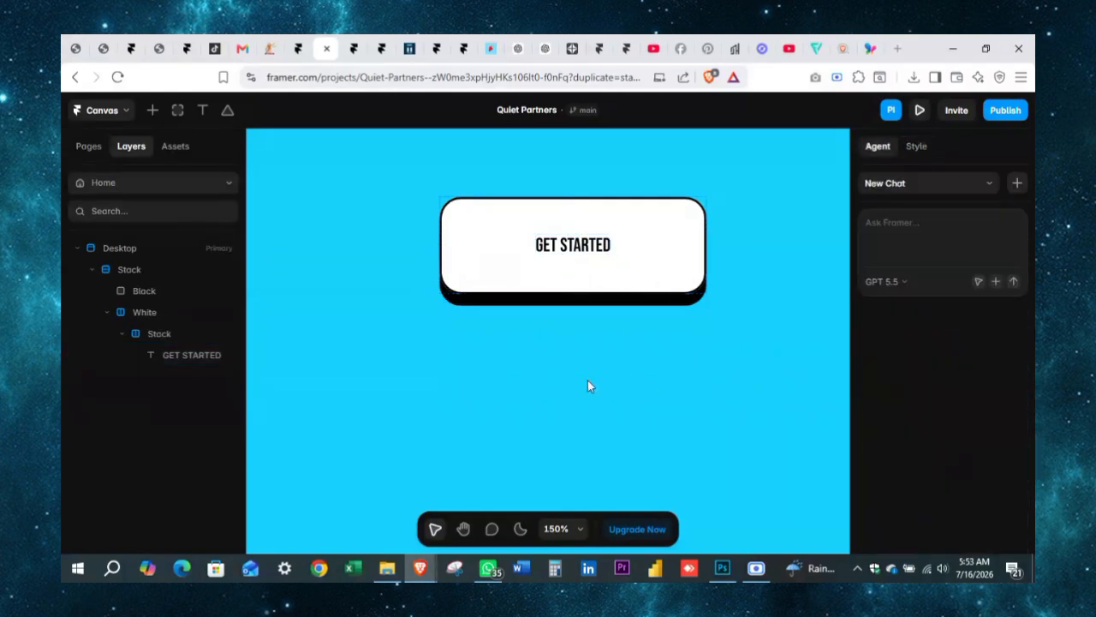
Rename the Stack that wraps the GET STARTED text as Text.
{"action": "left_click", "coordinate": [169, 336]}
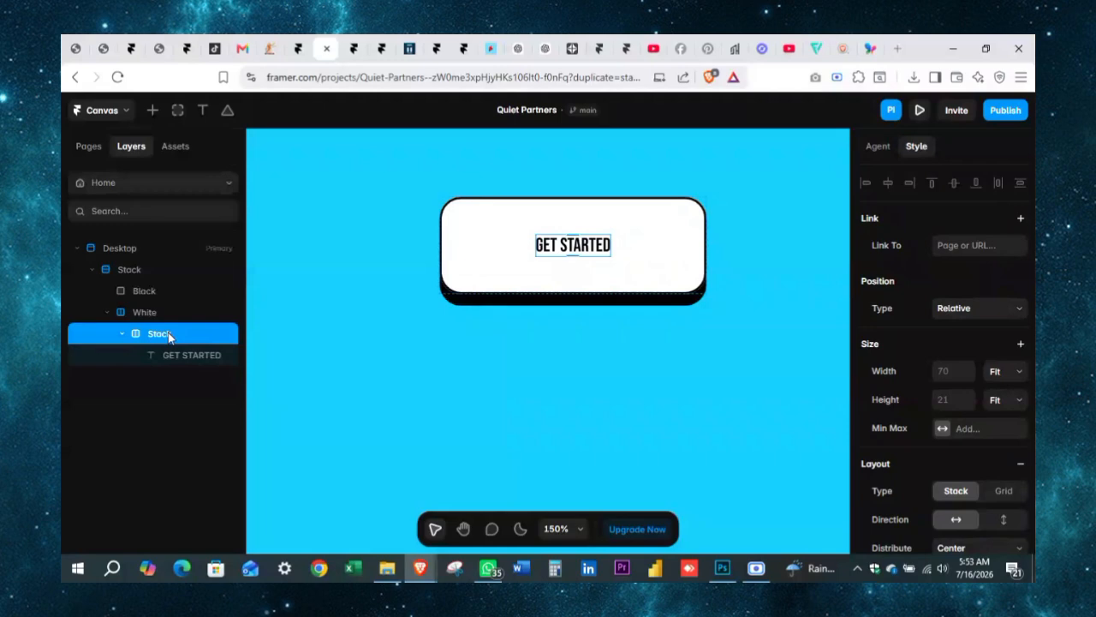
{"action": "double_click", "coordinate": [168, 334]}
{"action": "type", "text": "tEX"}
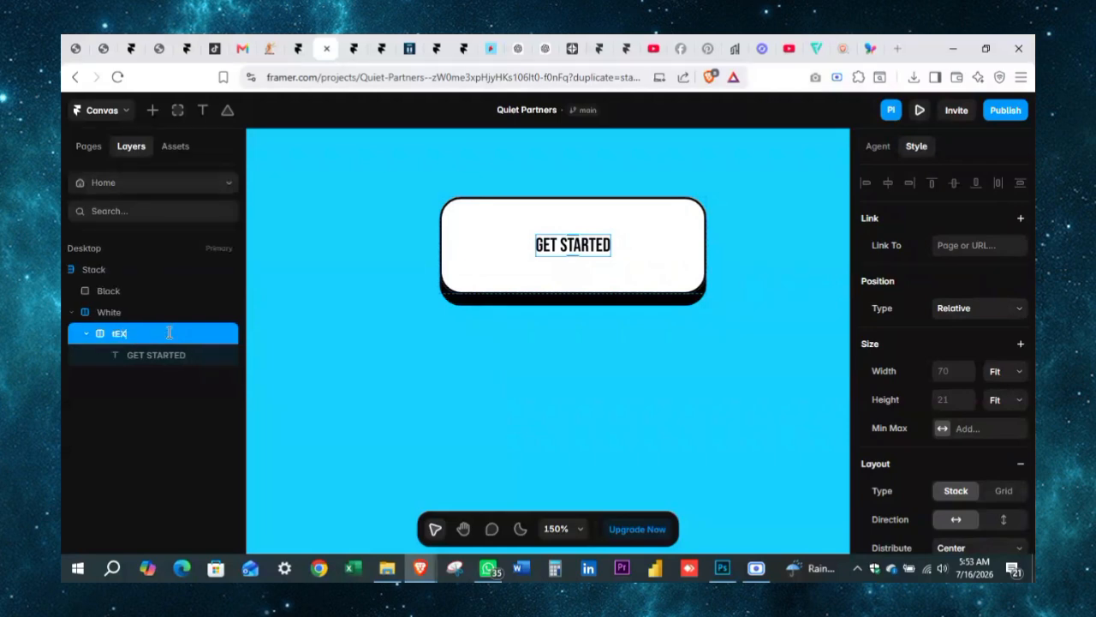
{"action": "type", "text": "E"}
{"action": "key", "text": "BackSpace"}
{"action": "key", "text": "BackSpace"}
{"action": "type", "text": "t"}
{"action": "key", "text": "BackSpace"}
{"action": "type", "text": "T"}
{"action": "key", "text": "Return"}
{"action": "left_click", "coordinate": [551, 400]}
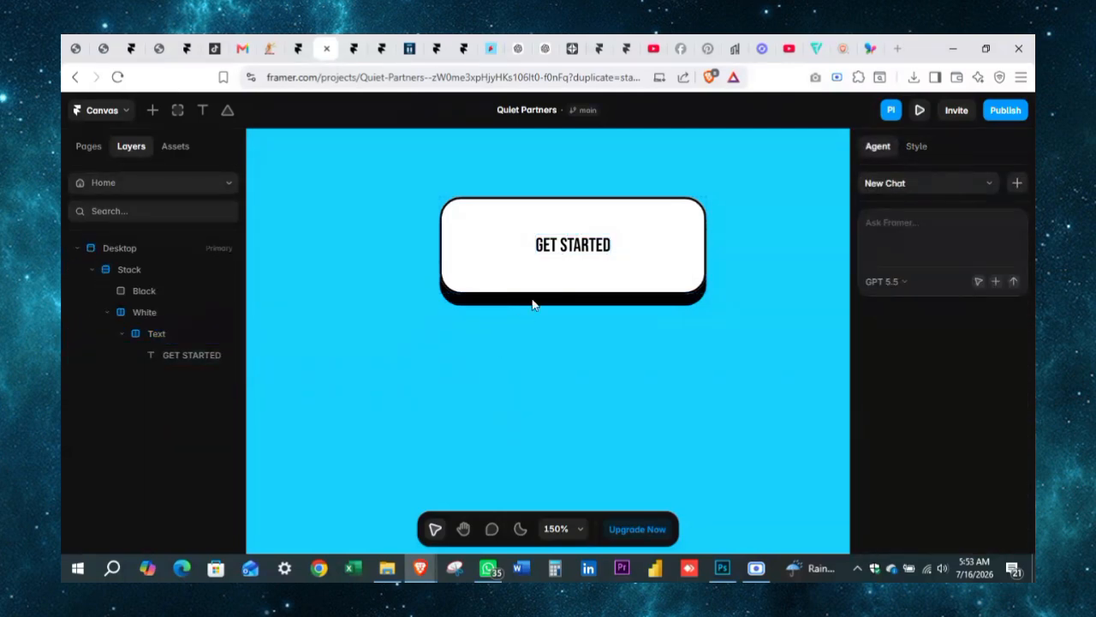
Rename the outer Stack that holds the Black and White frames as CTA.
{"action": "left_click", "coordinate": [162, 272]}
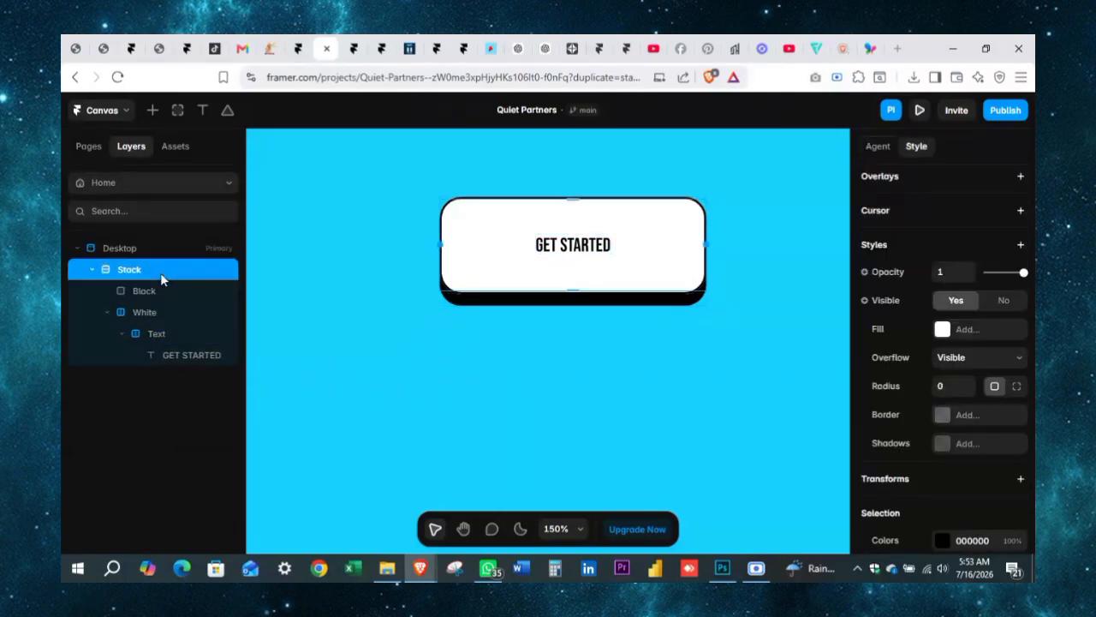
{"action": "double_click", "coordinate": [161, 272]}
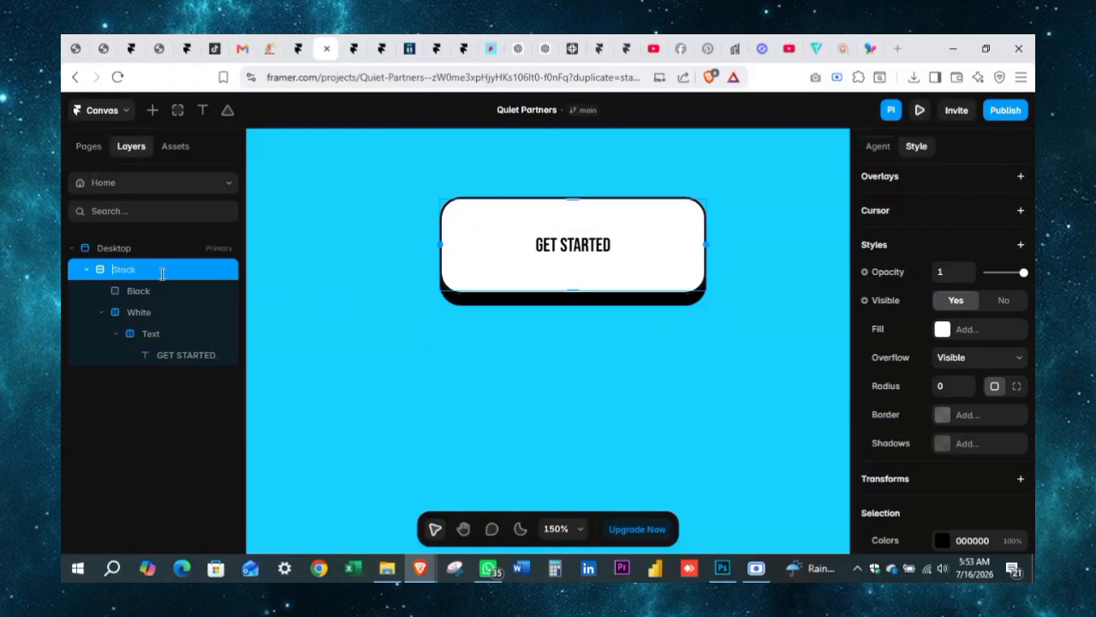
{"action": "type", "text": "B"}
{"action": "key", "text": "BackSpace"}
{"action": "type", "text": "cTA"}
{"action": "key", "text": "Return"}
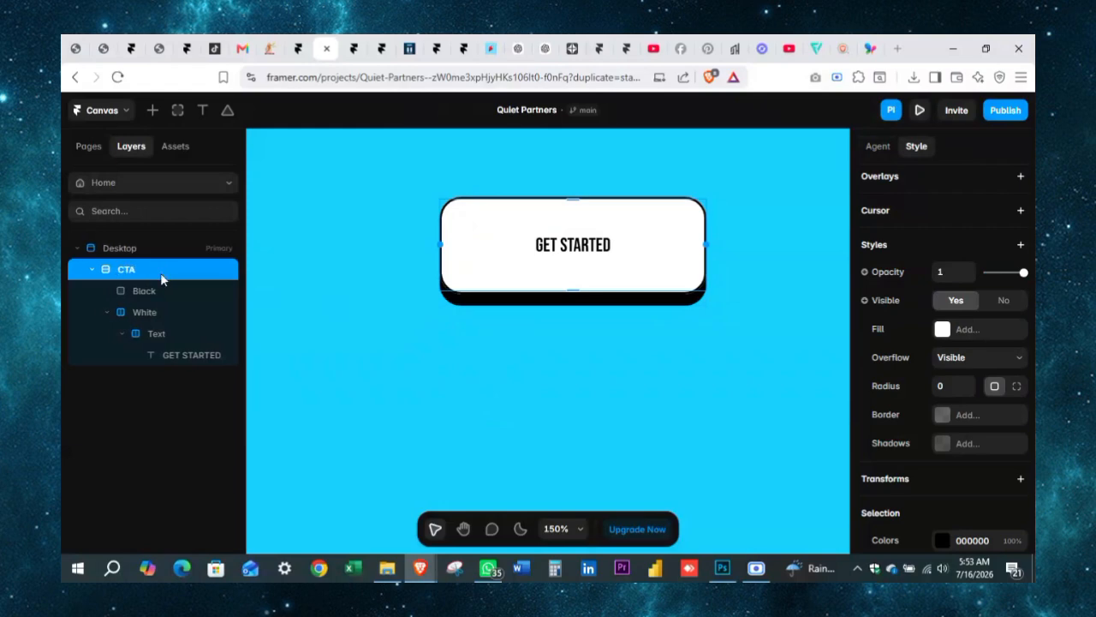
{"action": "left_click", "coordinate": [576, 337]}
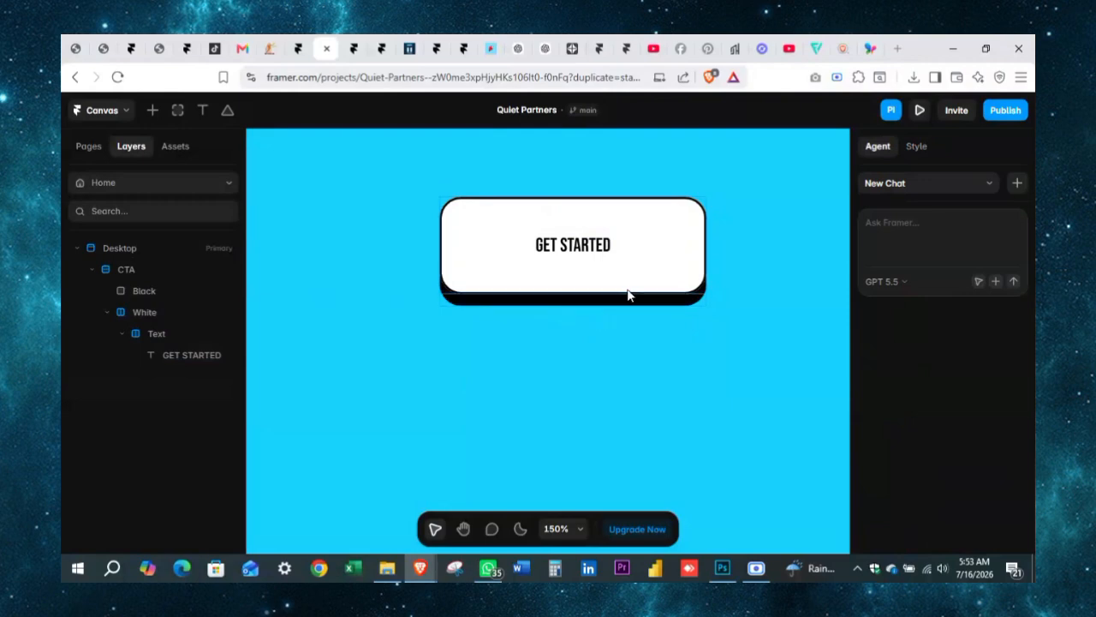
{"action": "left_click", "coordinate": [629, 301]}
{"action": "left_click", "coordinate": [540, 329]}
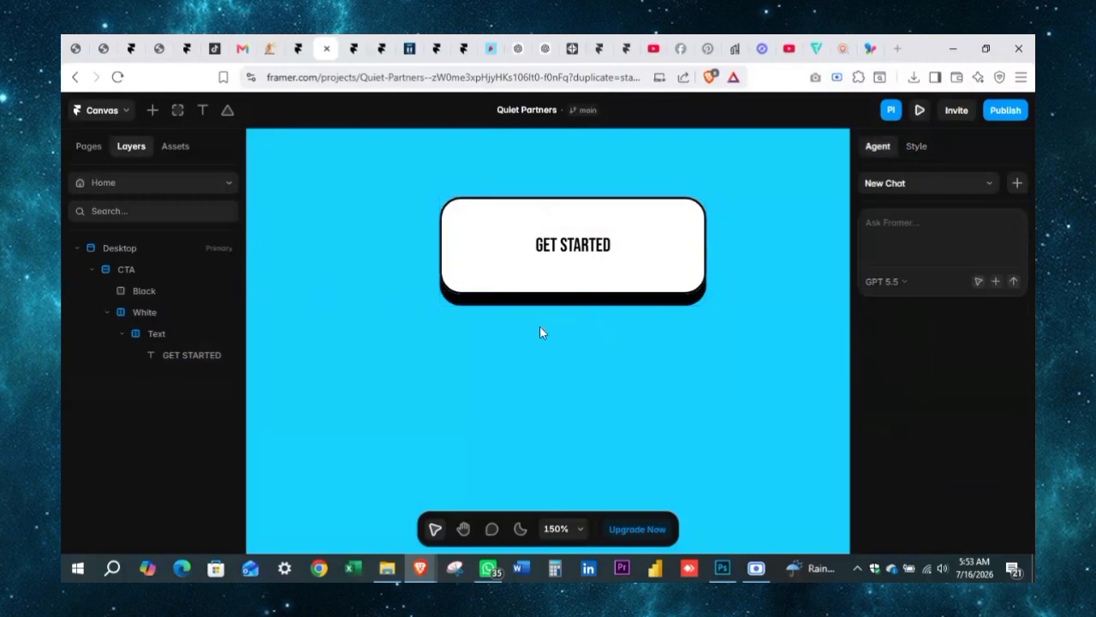
Turn the CTA Stack into a new component named CTA.
{"action": "left_click", "coordinate": [134, 272]}
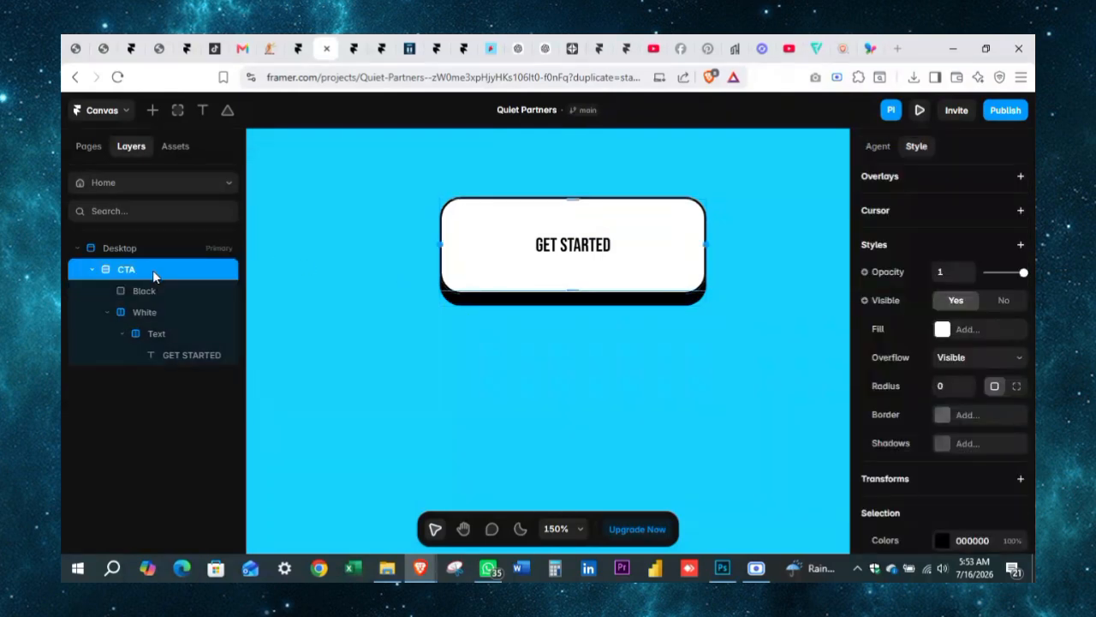
{"action": "scroll", "coordinate": [512, 278], "scroll_direction": "up", "scroll_amount": 2}
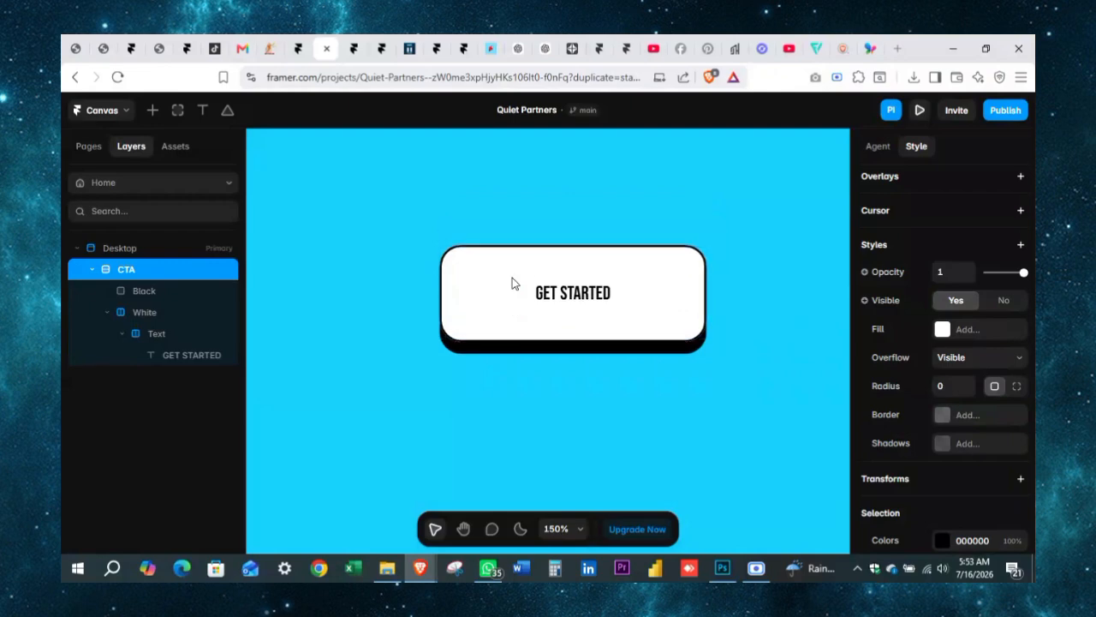
{"action": "left_click", "coordinate": [248, 305]}
{"action": "left_click", "coordinate": [181, 272]}
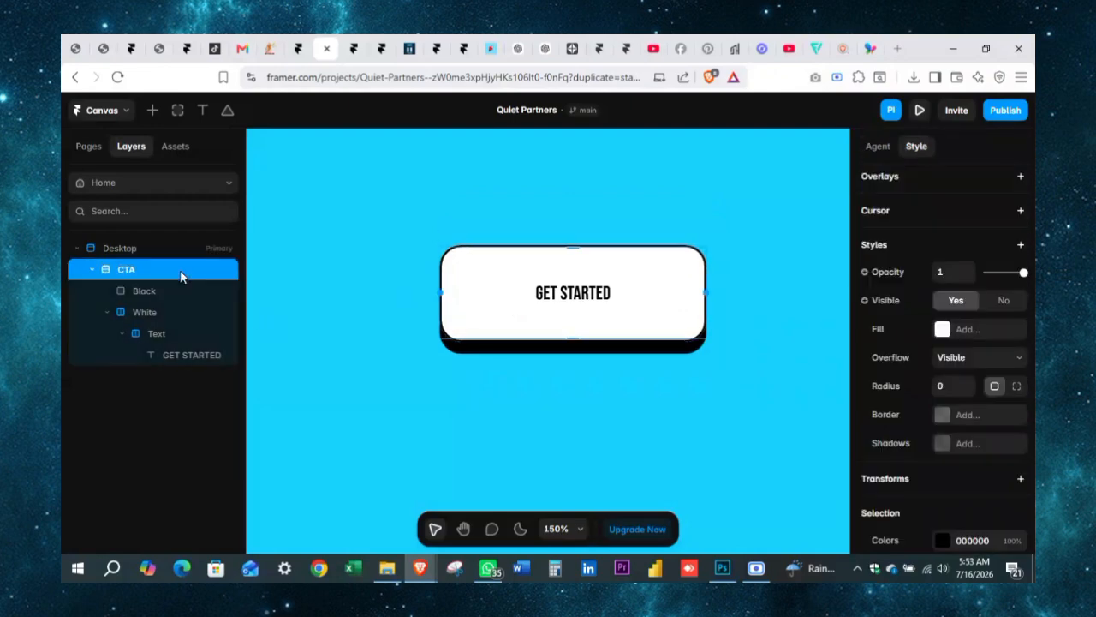
{"action": "key", "text": "ctrl+alt+k"}
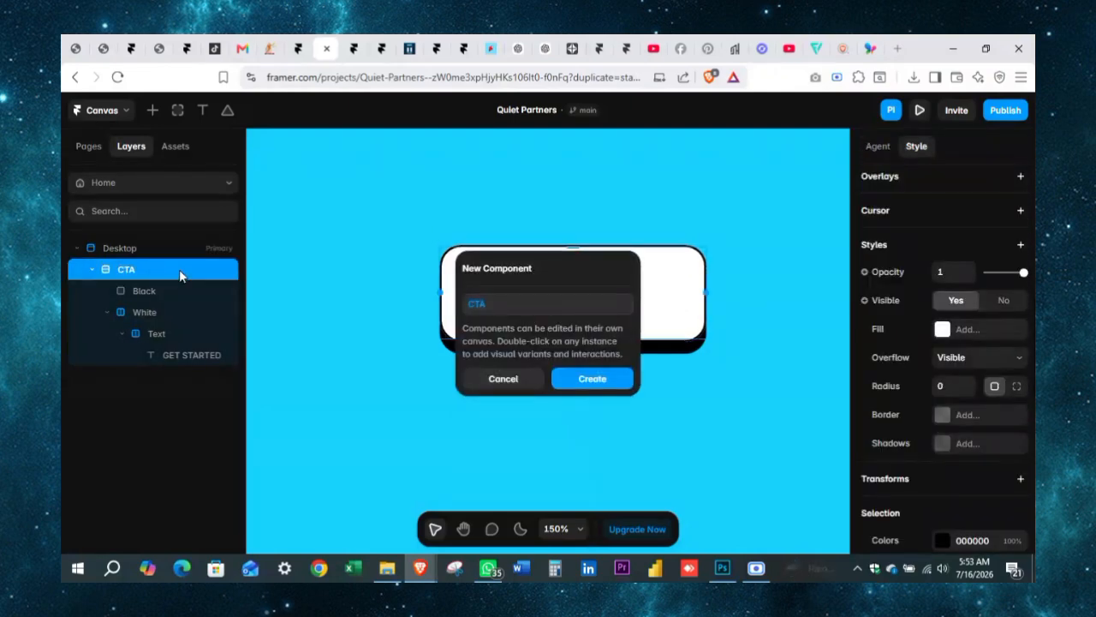
{"action": "left_click", "coordinate": [590, 379]}
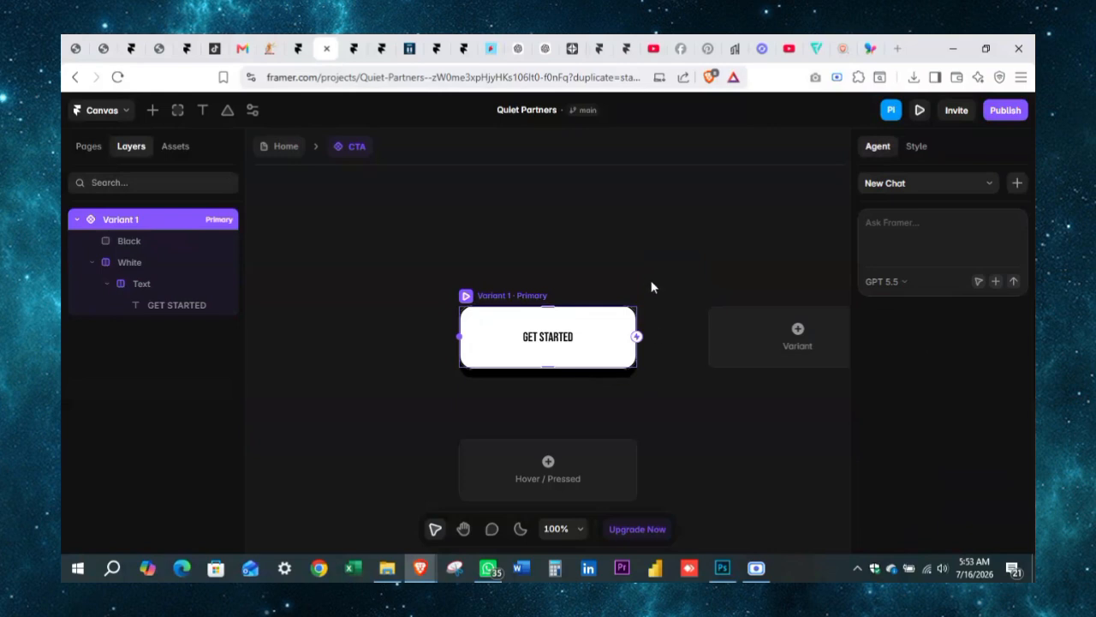
Add a Hover variant to the primary Variant 1 of the CTA component.
{"action": "scroll", "coordinate": [521, 278], "scroll_direction": "down", "scroll_amount": 1}
{"action": "scroll", "coordinate": [524, 273], "scroll_direction": "right", "scroll_amount": 2}
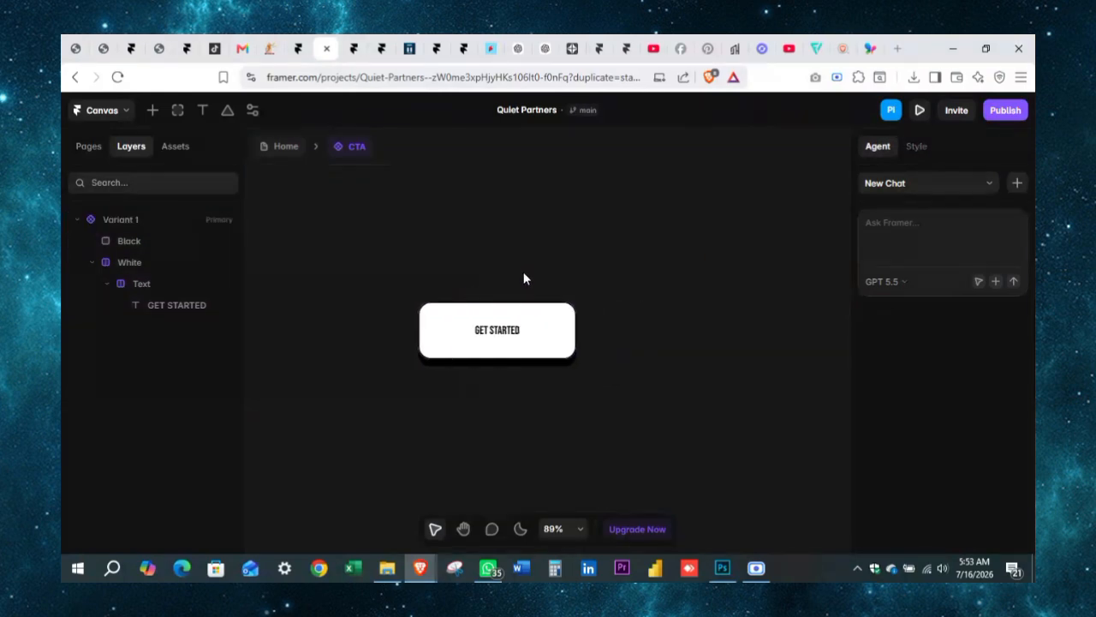
{"action": "left_click", "coordinate": [370, 291]}
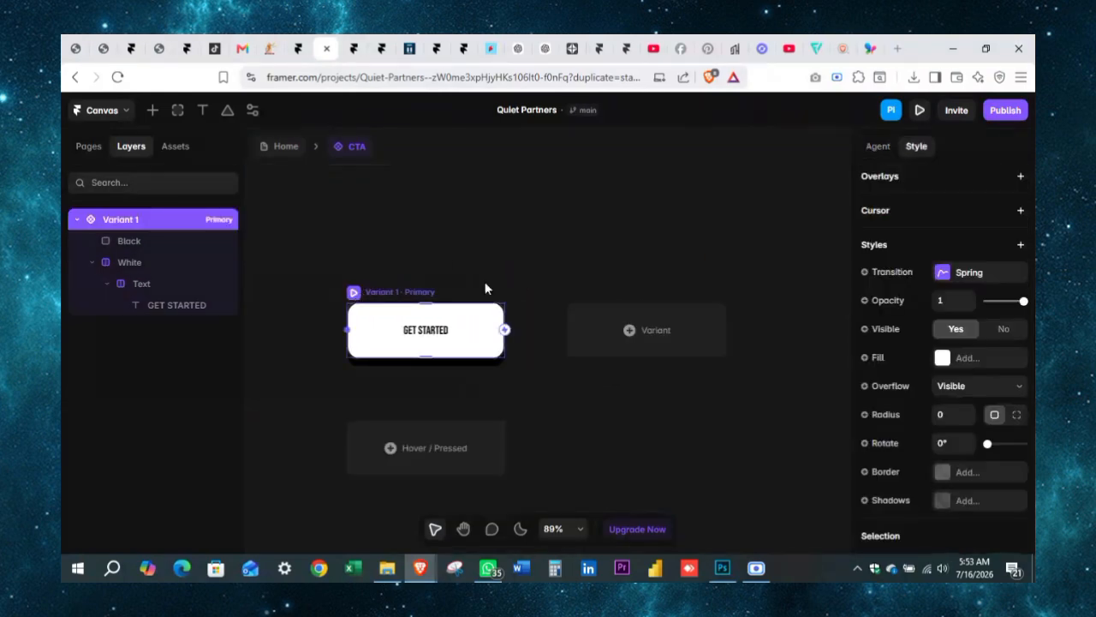
{"action": "left_click", "coordinate": [423, 457]}
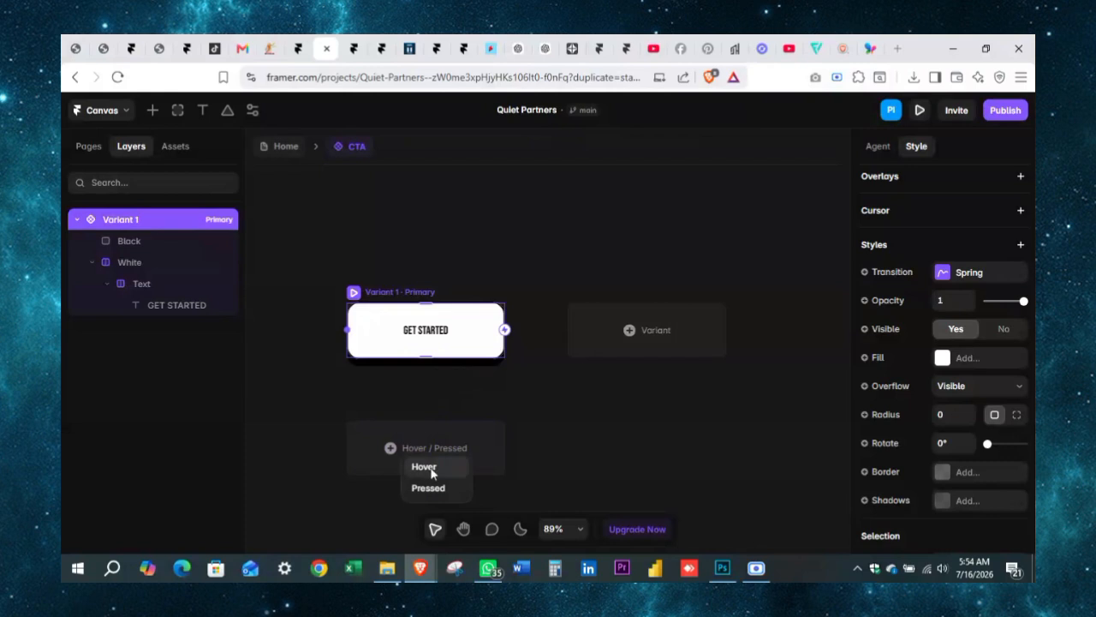
{"action": "left_click", "coordinate": [432, 469]}
{"action": "scroll", "coordinate": [560, 307], "scroll_direction": "up", "scroll_amount": 1}
{"action": "left_click", "coordinate": [605, 307]}
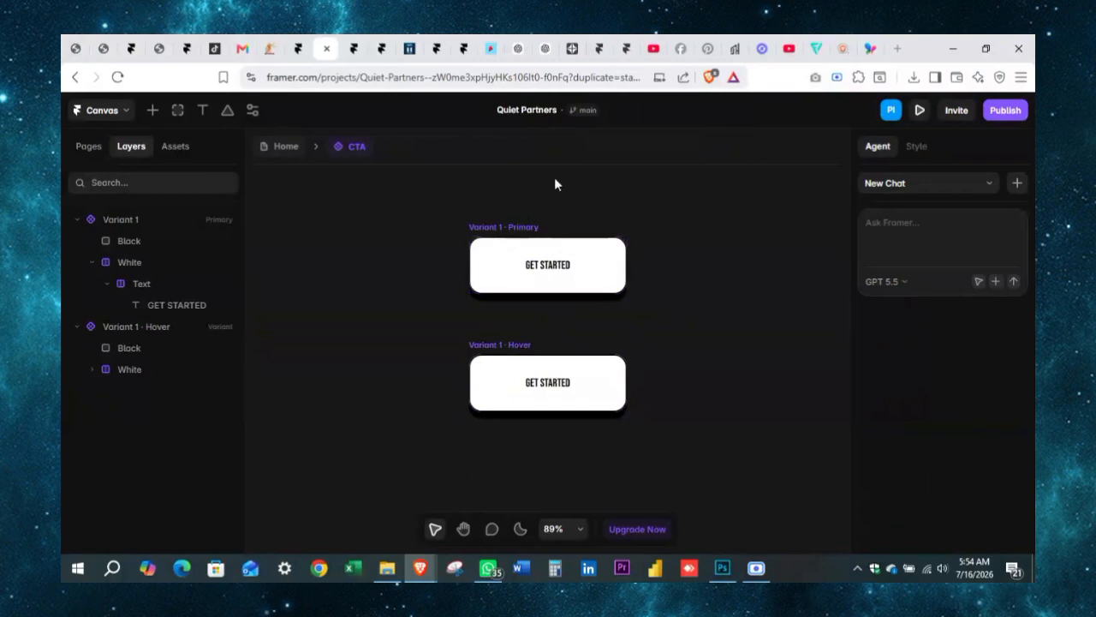
{"action": "left_click", "coordinate": [503, 226]}
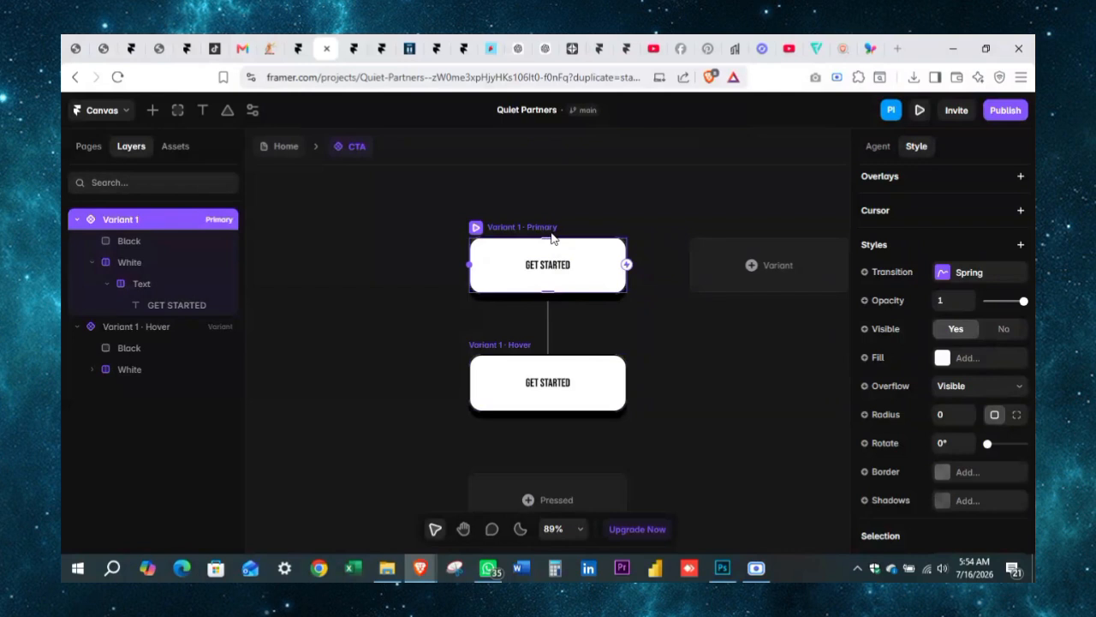
{"action": "left_click", "coordinate": [569, 205]}
{"action": "left_click", "coordinate": [525, 238]}
{"action": "left_click", "coordinate": [506, 224]}
{"action": "double_click", "coordinate": [478, 249]}
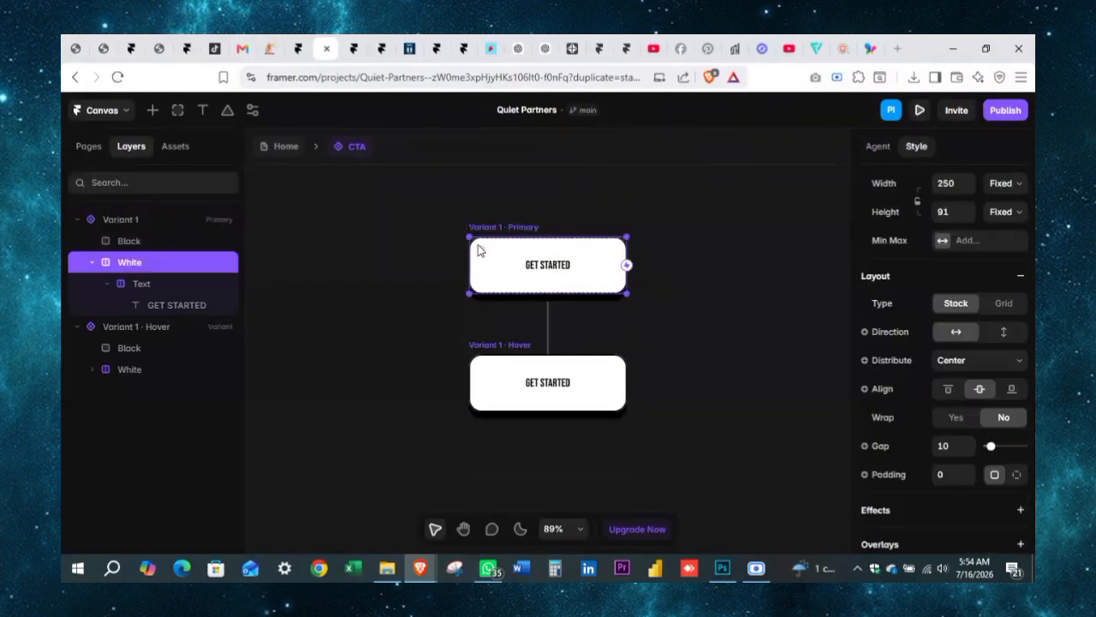
{"action": "left_click", "coordinate": [420, 225]}
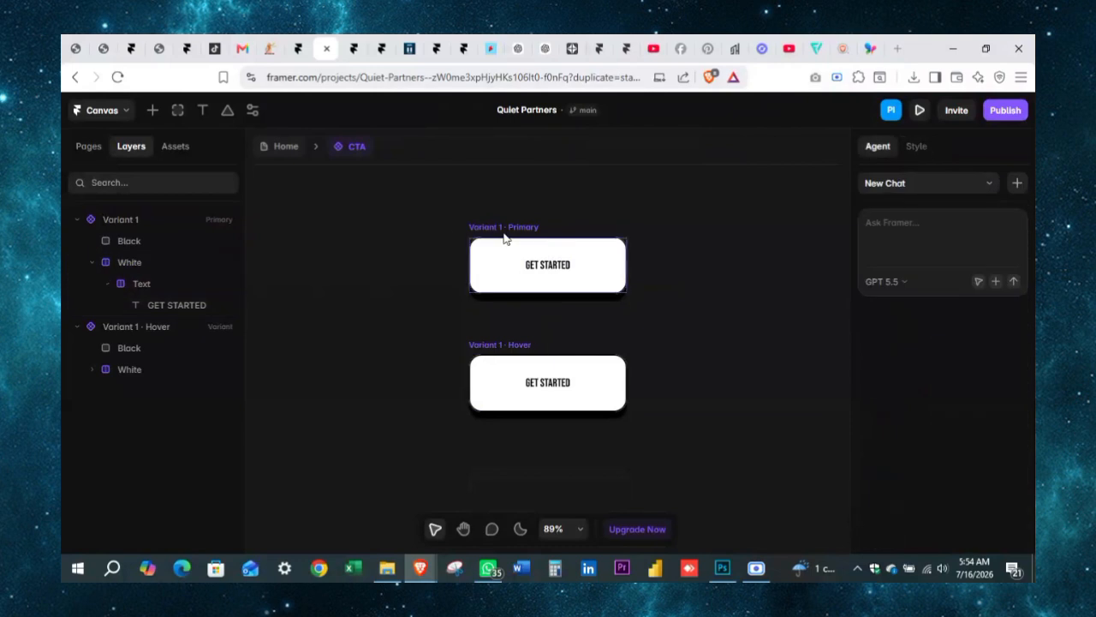
{"action": "left_click", "coordinate": [506, 239]}
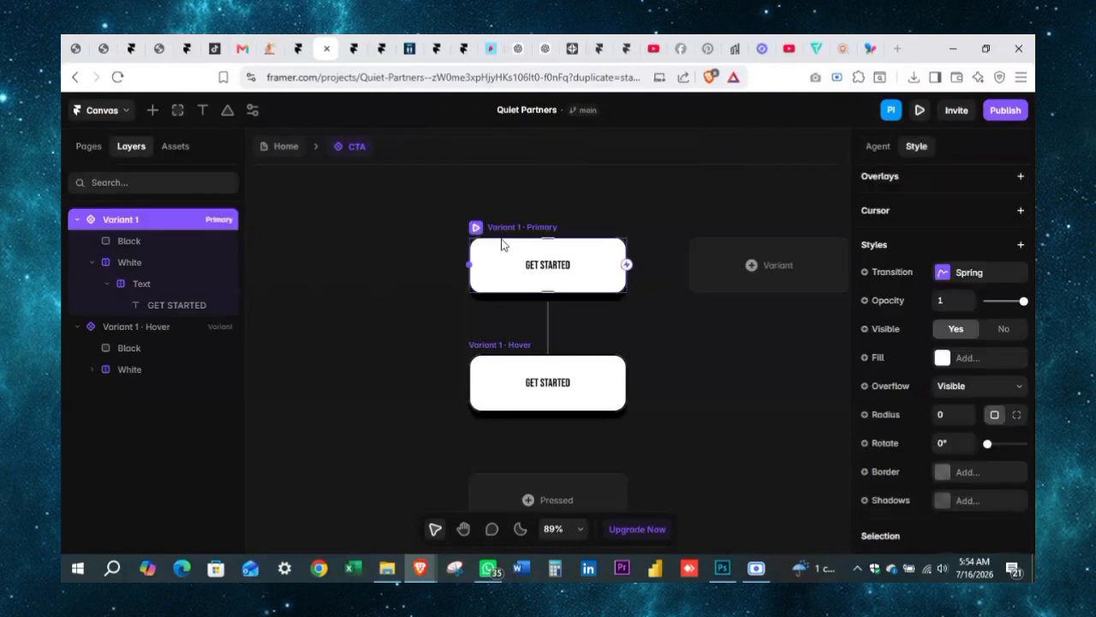
{"action": "left_click", "coordinate": [349, 272]}
Duplicate the GET STARTED text inside the Text stack of the primary variant.
{"action": "left_click", "coordinate": [141, 285]}
{"action": "left_click", "coordinate": [157, 306]}
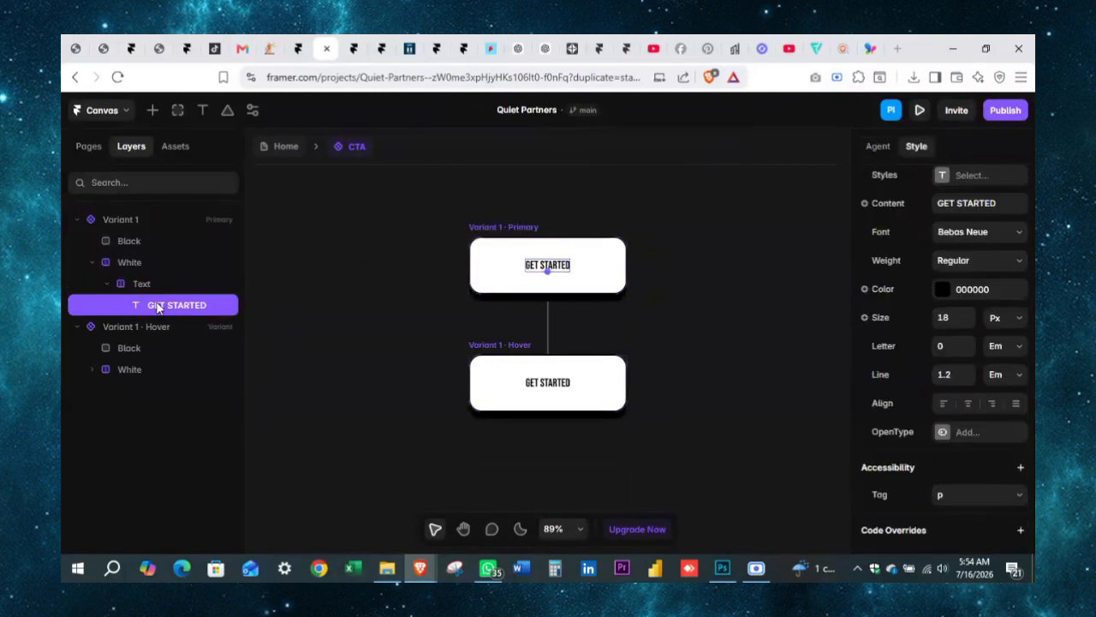
{"action": "key", "text": "ctrl+d"}
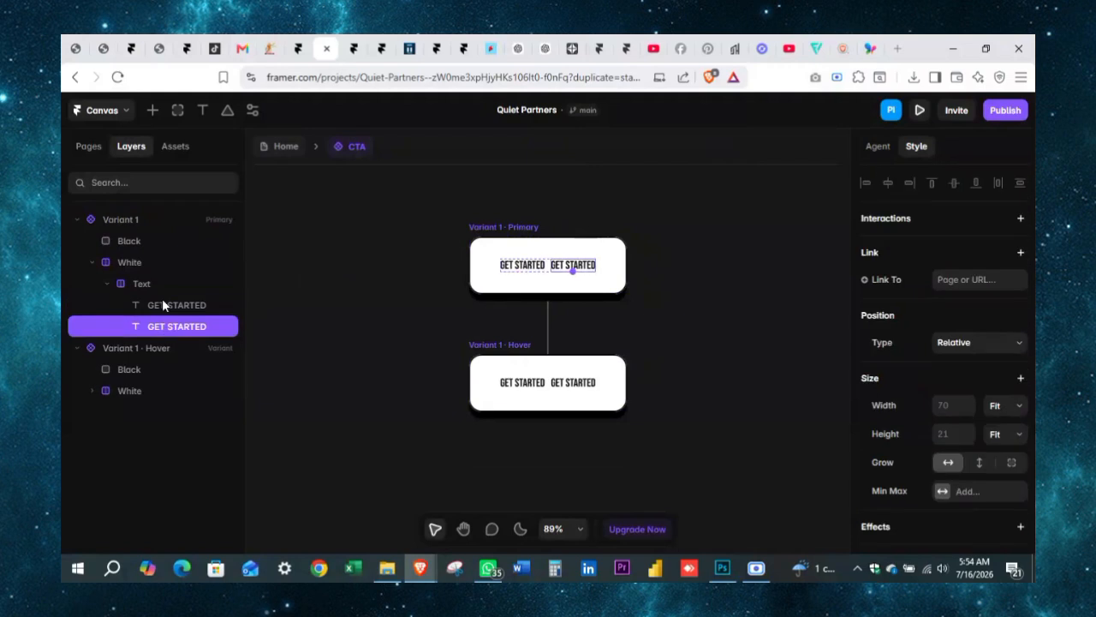
Set the primary variant's Text stack to a vertical direction so the two GET STARTED texts sit one above the other.
{"action": "left_click", "coordinate": [139, 285]}
{"action": "left_click", "coordinate": [144, 266]}
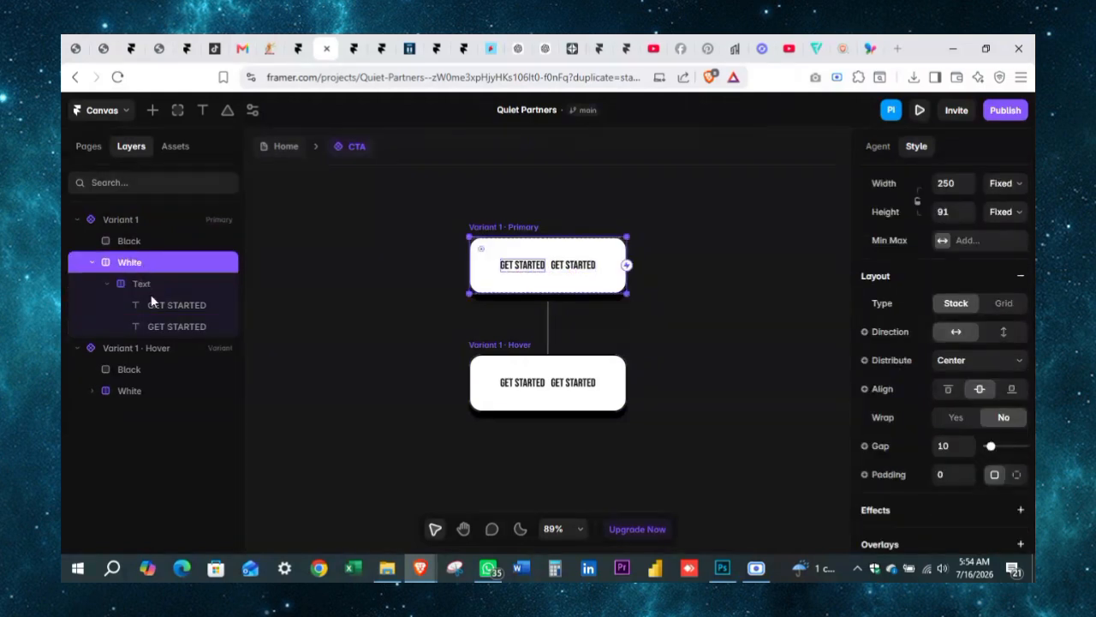
{"action": "left_click", "coordinate": [150, 283]}
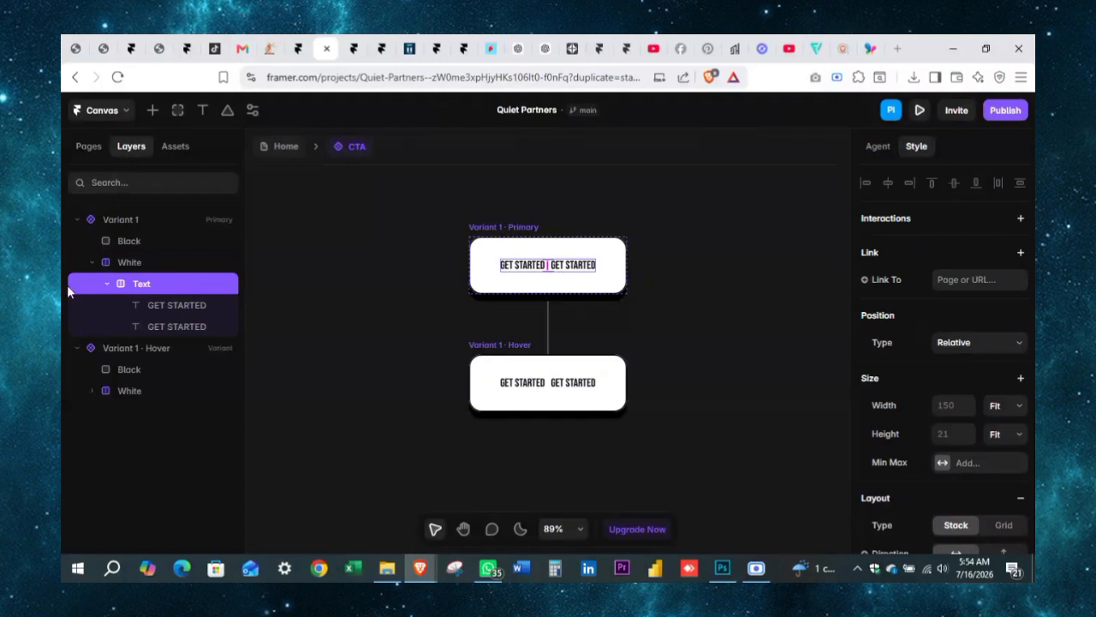
{"action": "scroll", "coordinate": [950, 325], "scroll_direction": "down", "scroll_amount": 2}
{"action": "left_click", "coordinate": [1004, 412]}
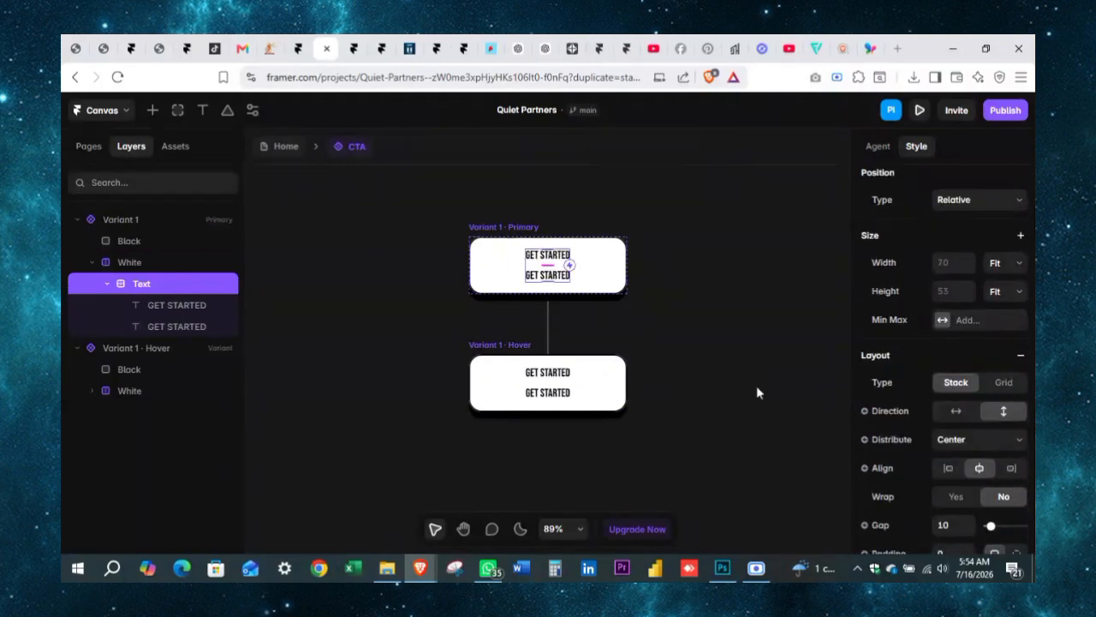
Wrap both GET STARTED texts of the primary variant in a new stack inside the Text stack.
{"action": "left_click", "coordinate": [676, 314]}
{"action": "left_click", "coordinate": [166, 294]}
{"action": "left_click", "coordinate": [169, 303]}
{"action": "left_click", "coordinate": [159, 282]}
{"action": "left_click", "coordinate": [166, 305]}
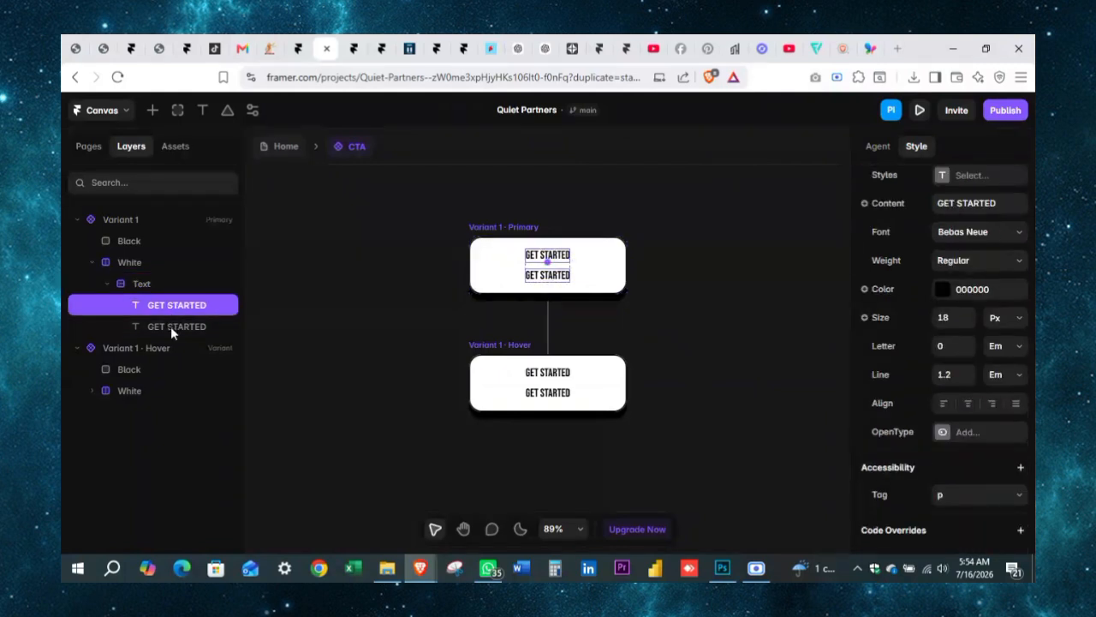
{"action": "left_click", "coordinate": [172, 328], "text": "shift"}
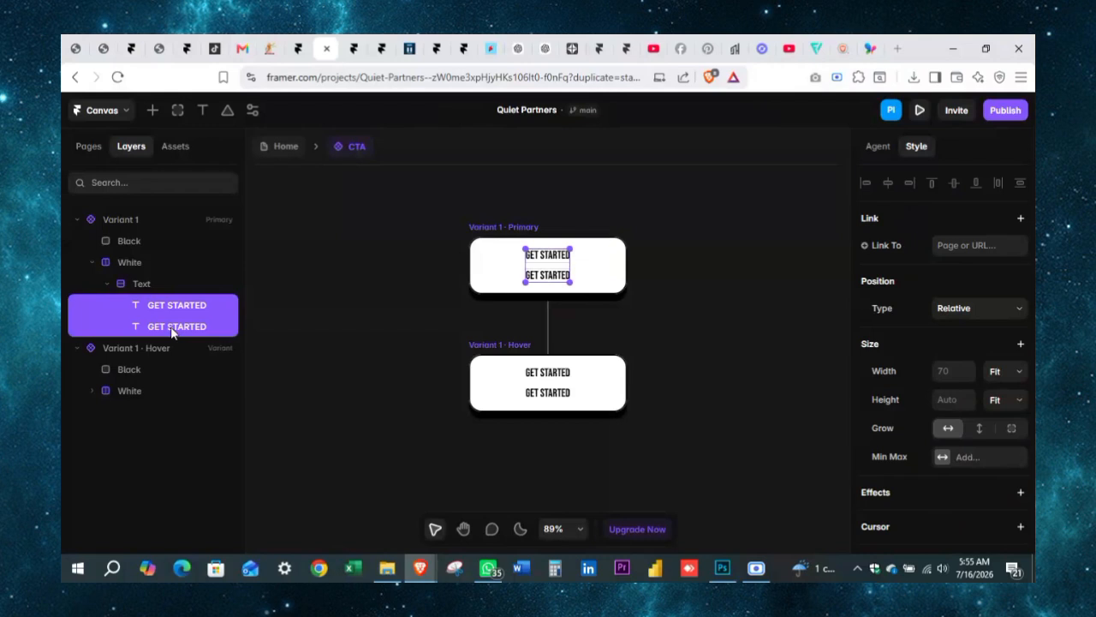
{"action": "key", "text": "ctrl+Return"}
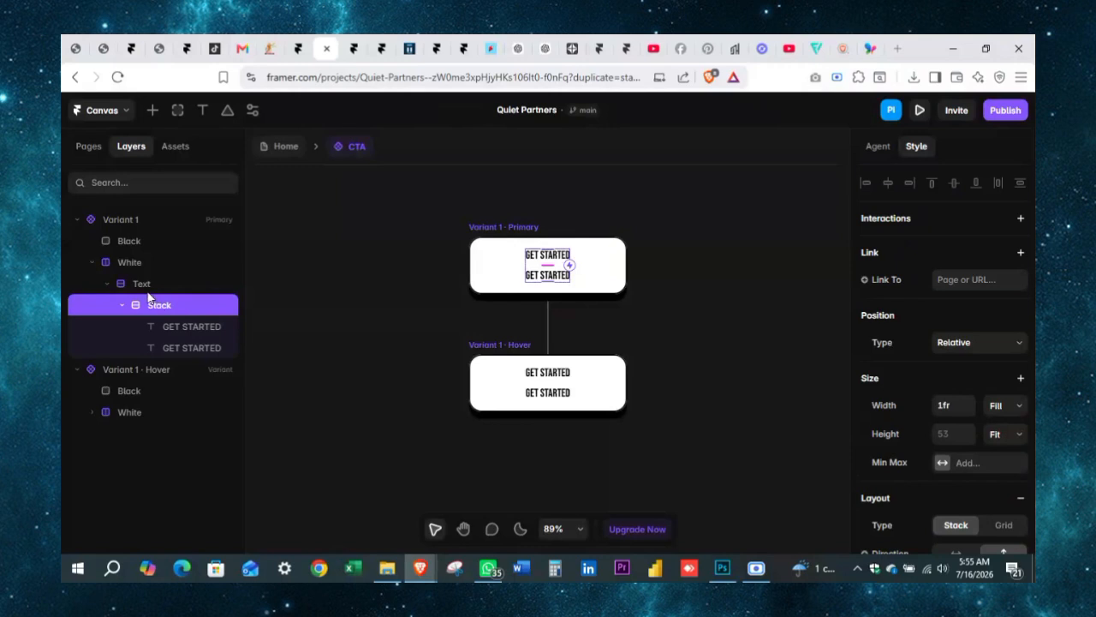
Set the gap of the new inner Stack around the two GET STARTED texts to 4.
{"action": "scroll", "coordinate": [933, 359], "scroll_direction": "down", "scroll_amount": 3}
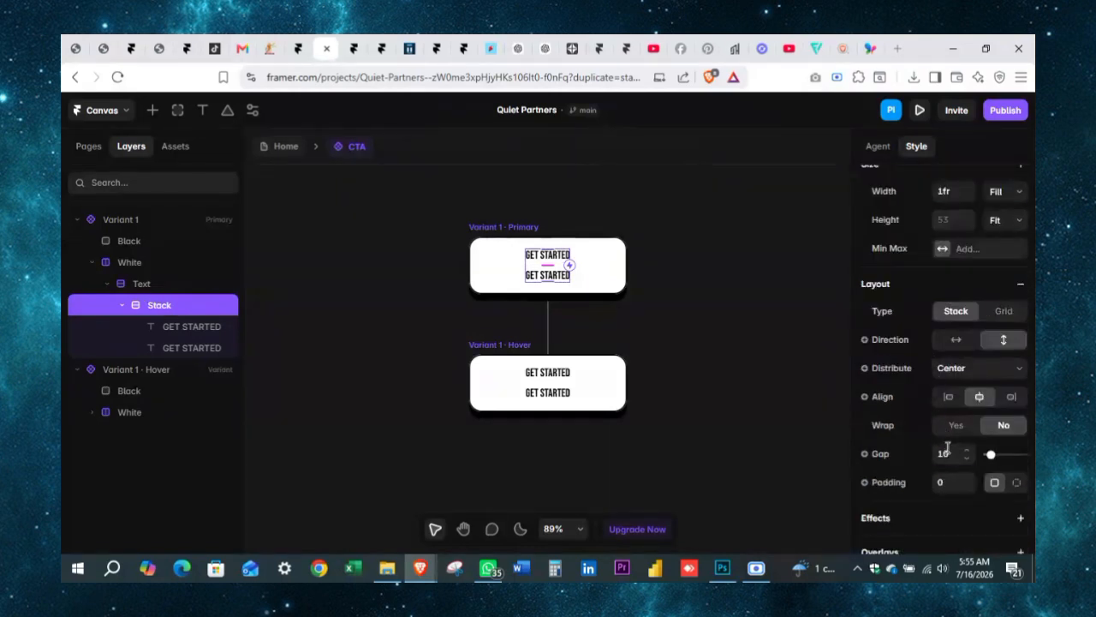
{"action": "left_click", "coordinate": [946, 453]}
{"action": "type", "text": "4"}
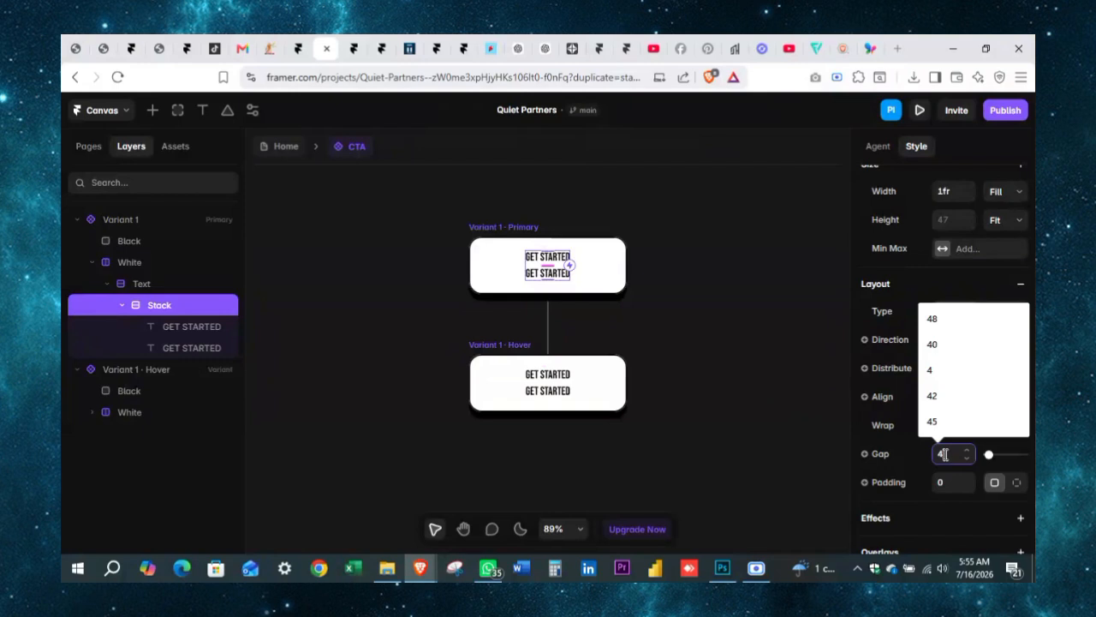
{"action": "left_click", "coordinate": [775, 413]}
{"action": "left_click", "coordinate": [197, 325]}
{"action": "left_click", "coordinate": [181, 307]}
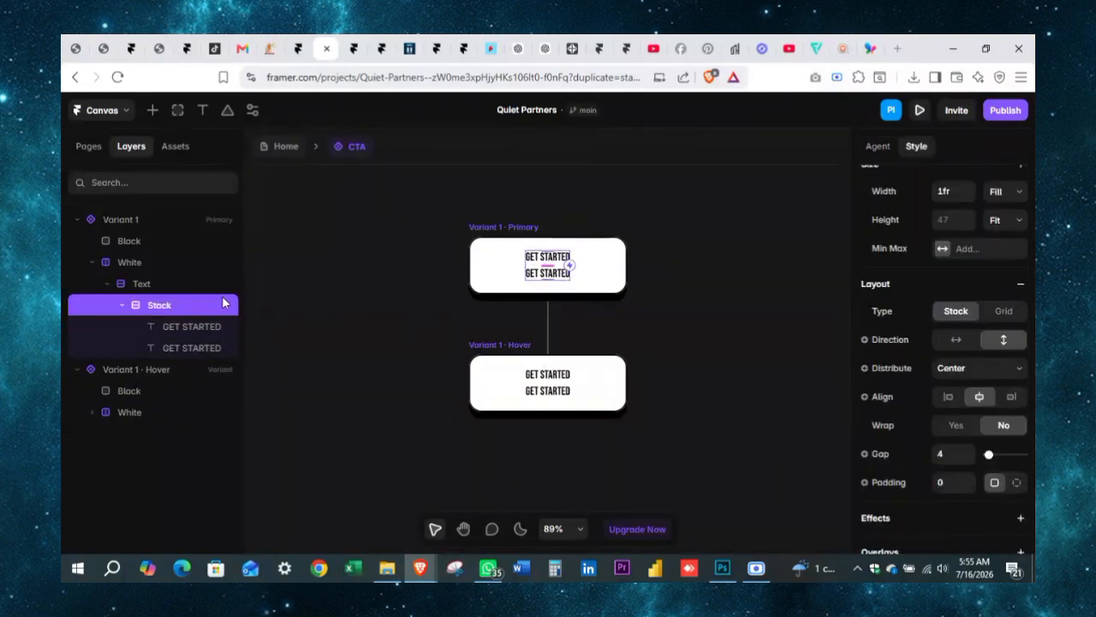
{"action": "left_click", "coordinate": [269, 293]}
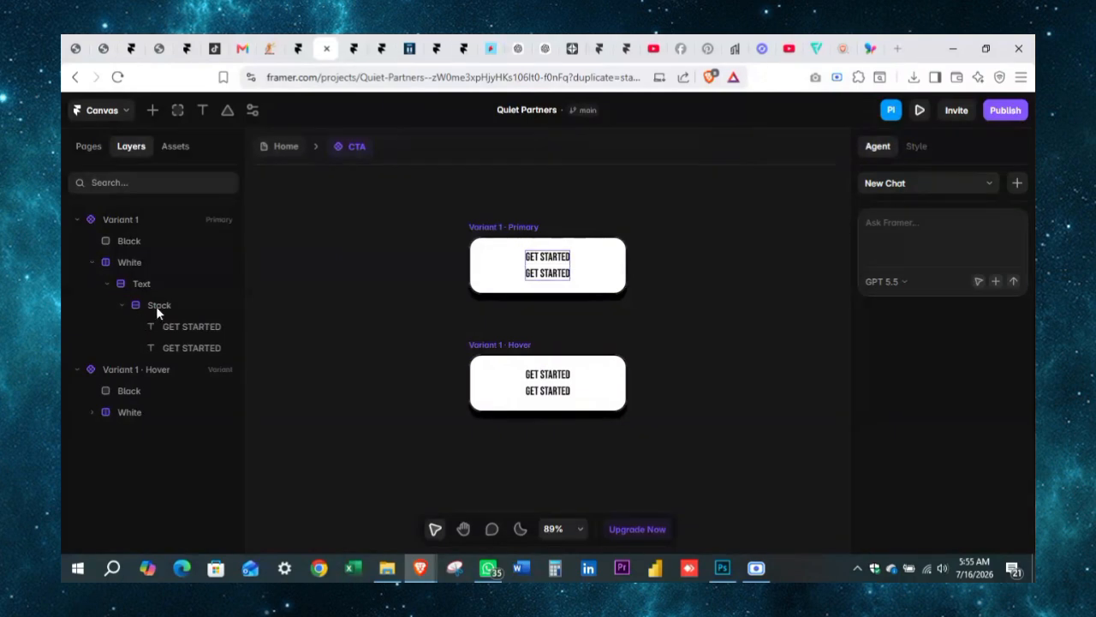
Change the inner Stack's position type to Absolute in the primary variant.
{"action": "left_click", "coordinate": [163, 307]}
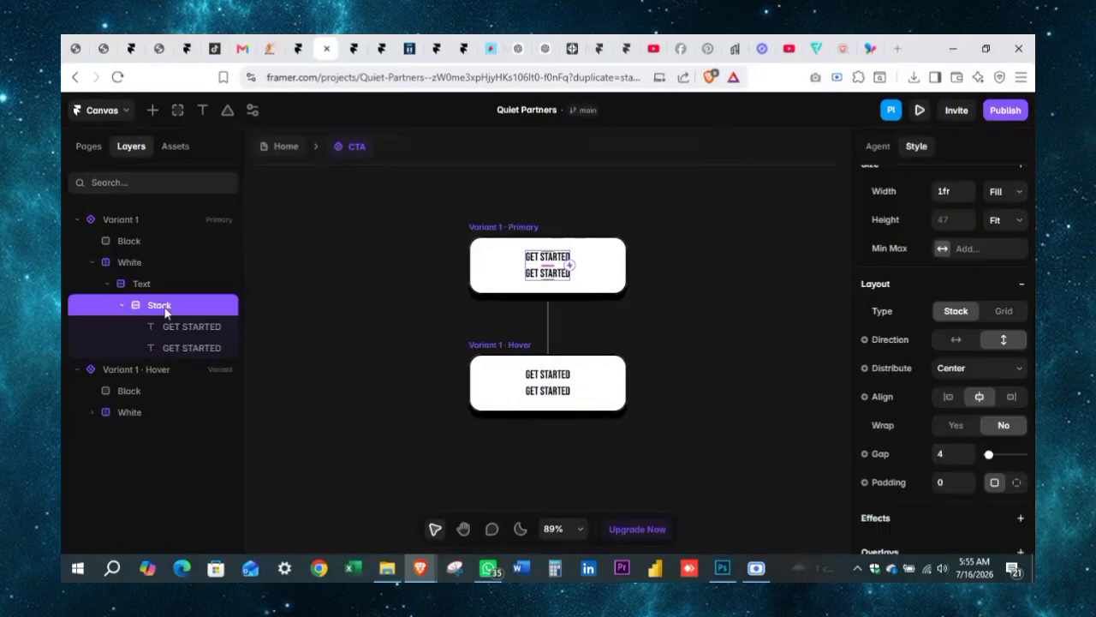
{"action": "scroll", "coordinate": [1013, 454], "scroll_direction": "up", "scroll_amount": 3}
{"action": "scroll", "coordinate": [1016, 458], "scroll_direction": "down", "scroll_amount": 1}
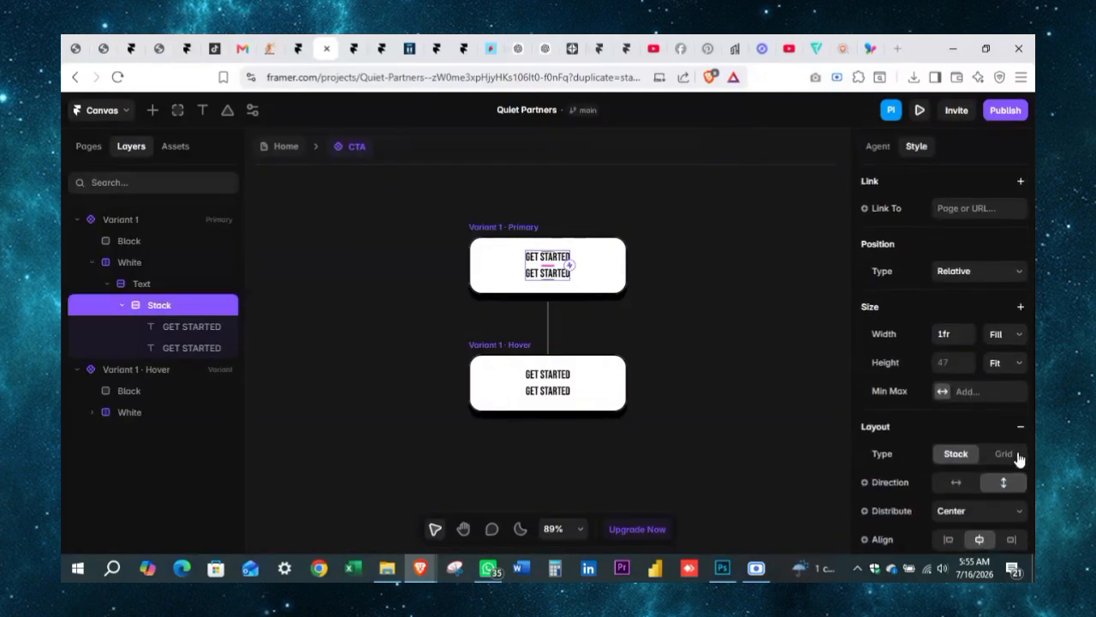
{"action": "scroll", "coordinate": [1030, 406], "scroll_direction": "up", "scroll_amount": 1}
{"action": "left_click", "coordinate": [960, 343]}
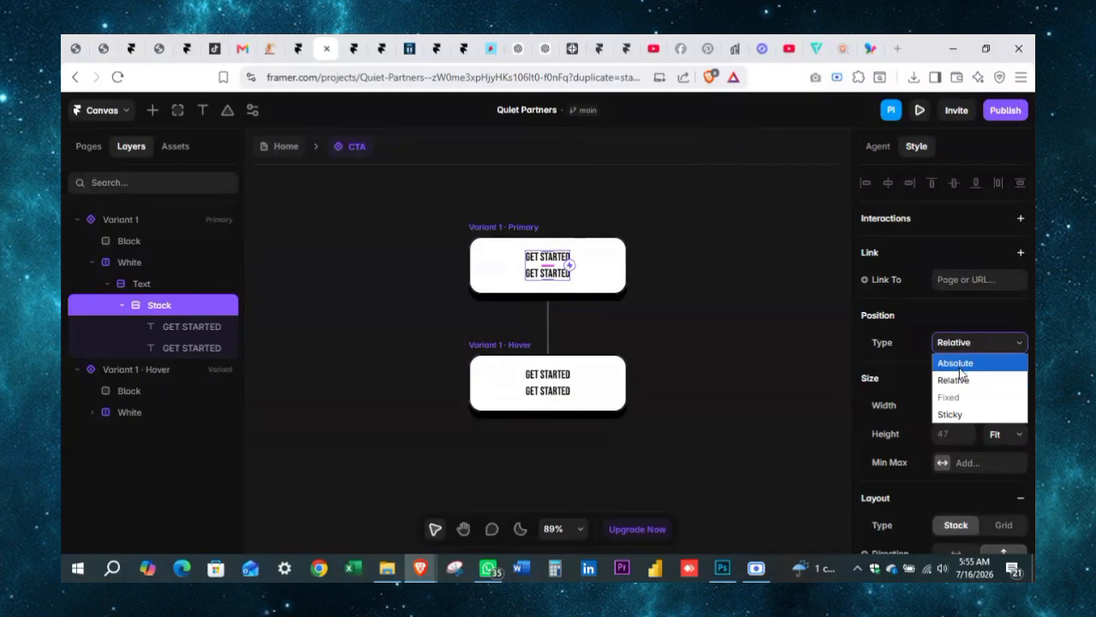
{"action": "left_click", "coordinate": [957, 367]}
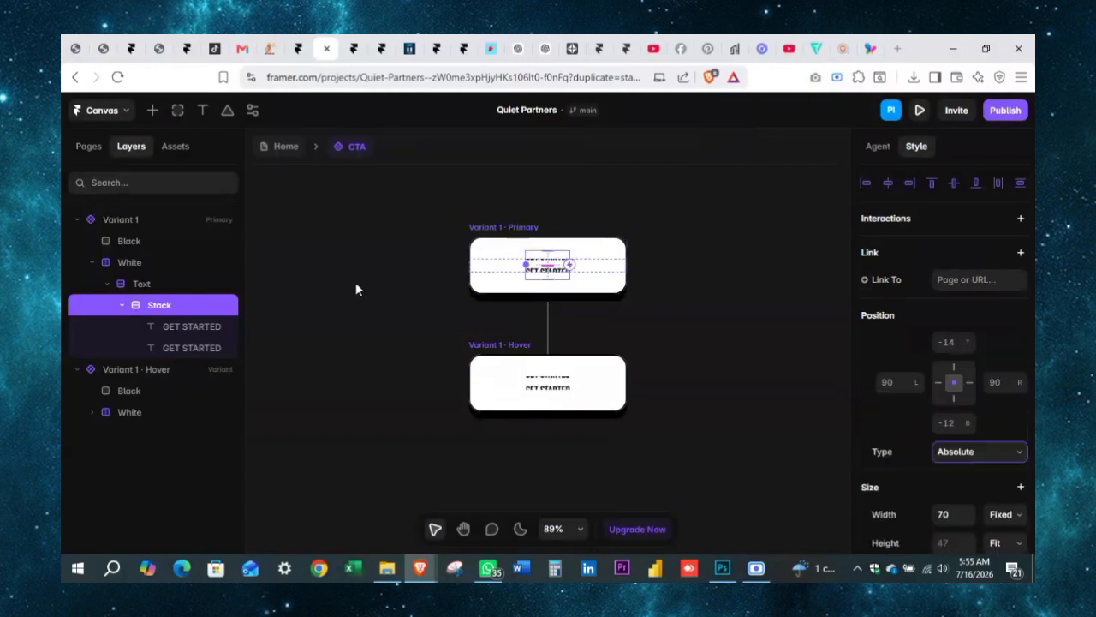
Change the Text stack's width to Fixed and reduce it to about 110.
{"action": "left_click", "coordinate": [171, 289]}
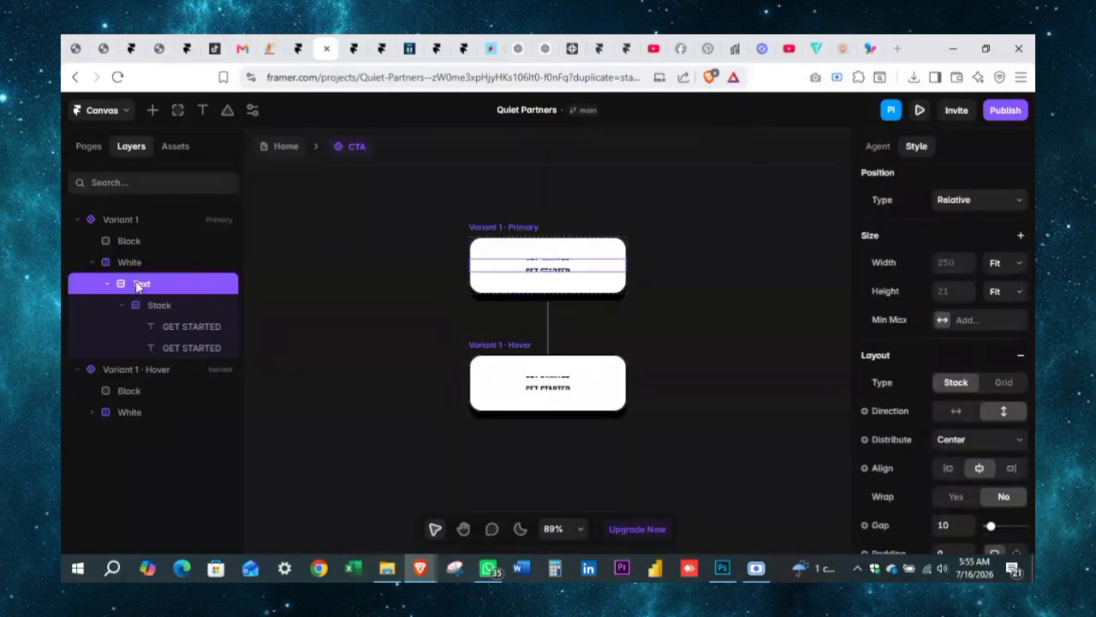
{"action": "left_click", "coordinate": [1006, 268]}
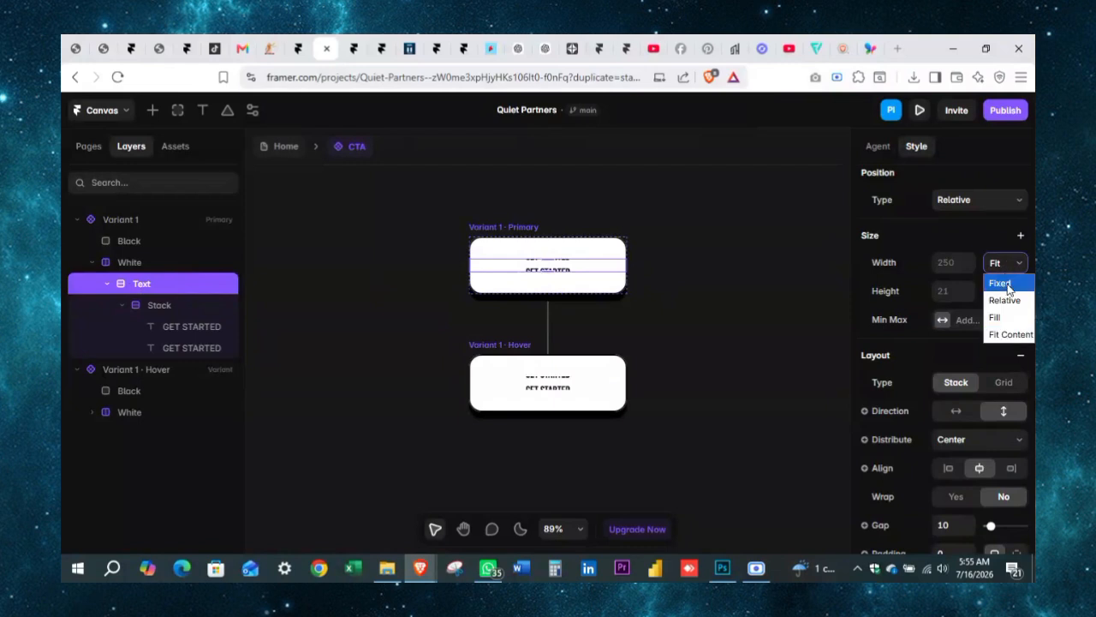
{"action": "left_click", "coordinate": [997, 282]}
{"action": "left_click_drag", "start_coordinate": [960, 338], "coordinate": [984, 367]}
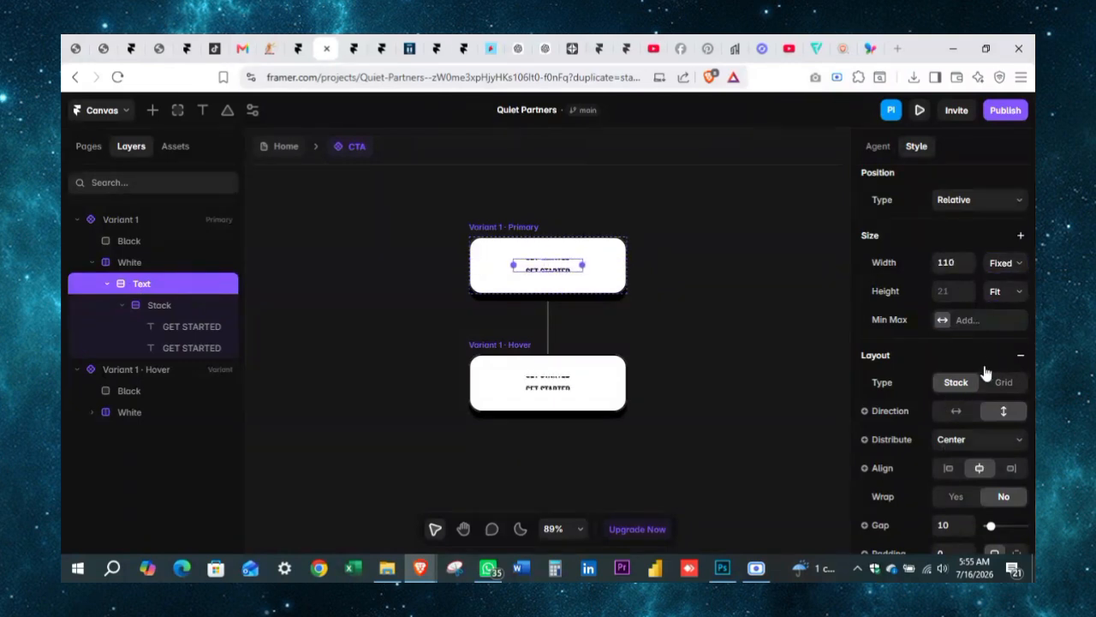
{"action": "left_click", "coordinate": [967, 266]}
{"action": "left_click", "coordinate": [967, 266]}
{"action": "left_click", "coordinate": [589, 333]}
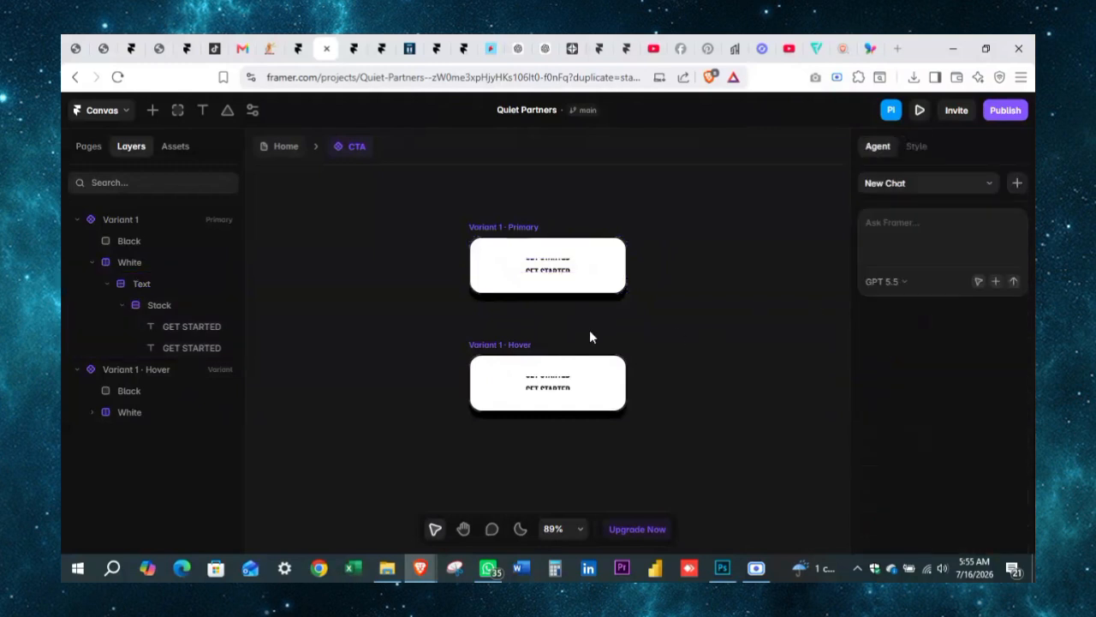
Set the inner Stack's top offset to -25 so only its lower GET STARTED text shows in the Text stack.
{"action": "left_click", "coordinate": [165, 306]}
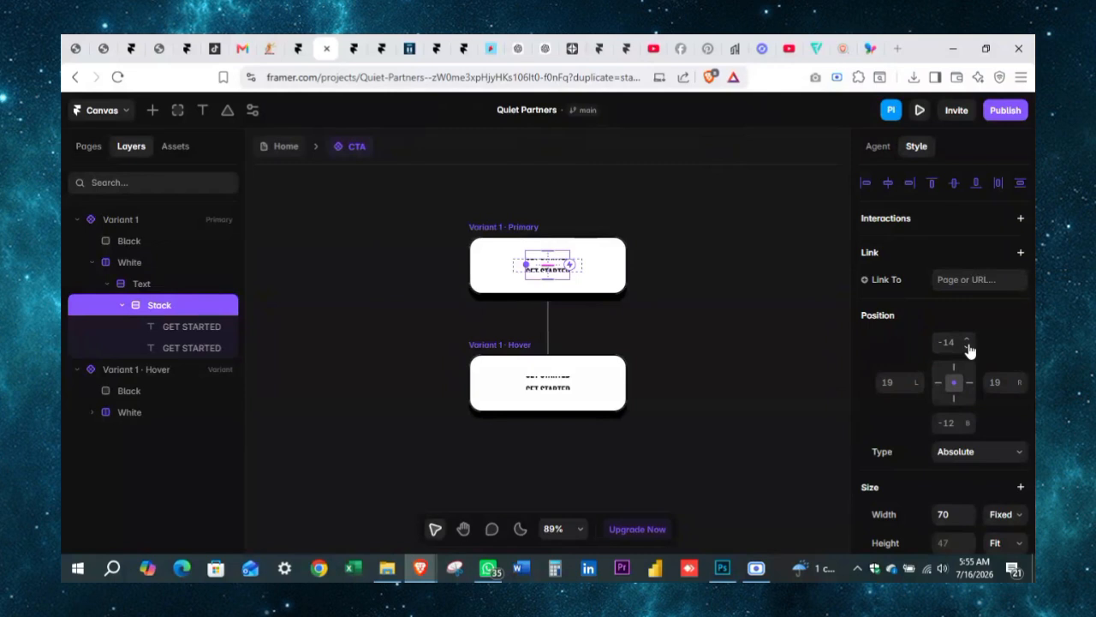
{"action": "left_click_drag", "start_coordinate": [969, 346], "coordinate": [964, 344]}
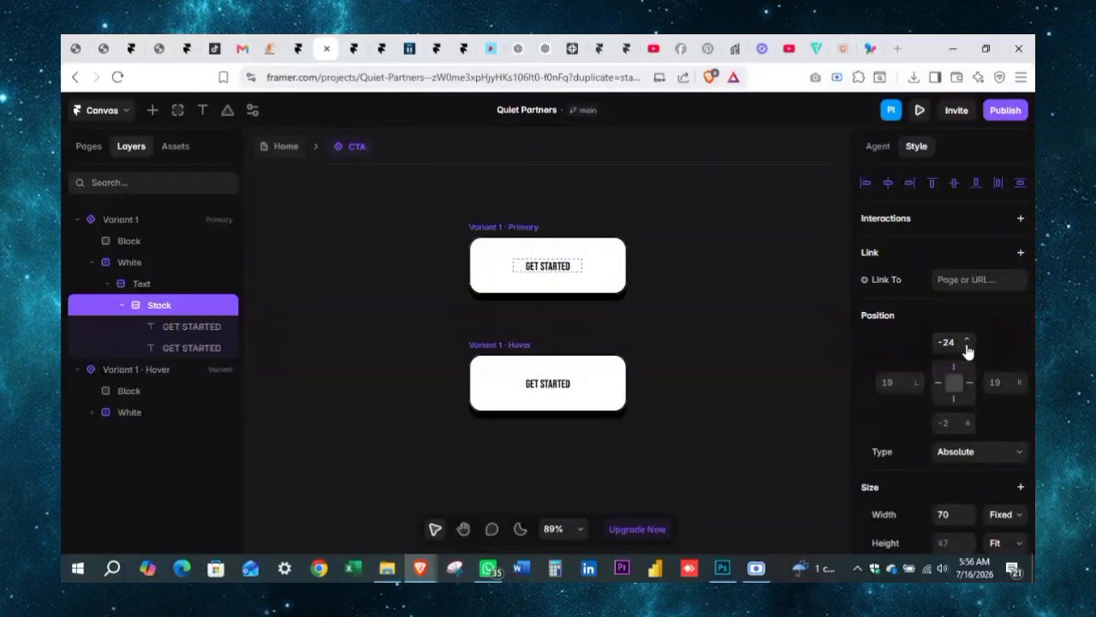
{"action": "left_click", "coordinate": [967, 347]}
{"action": "left_click", "coordinate": [717, 391]}
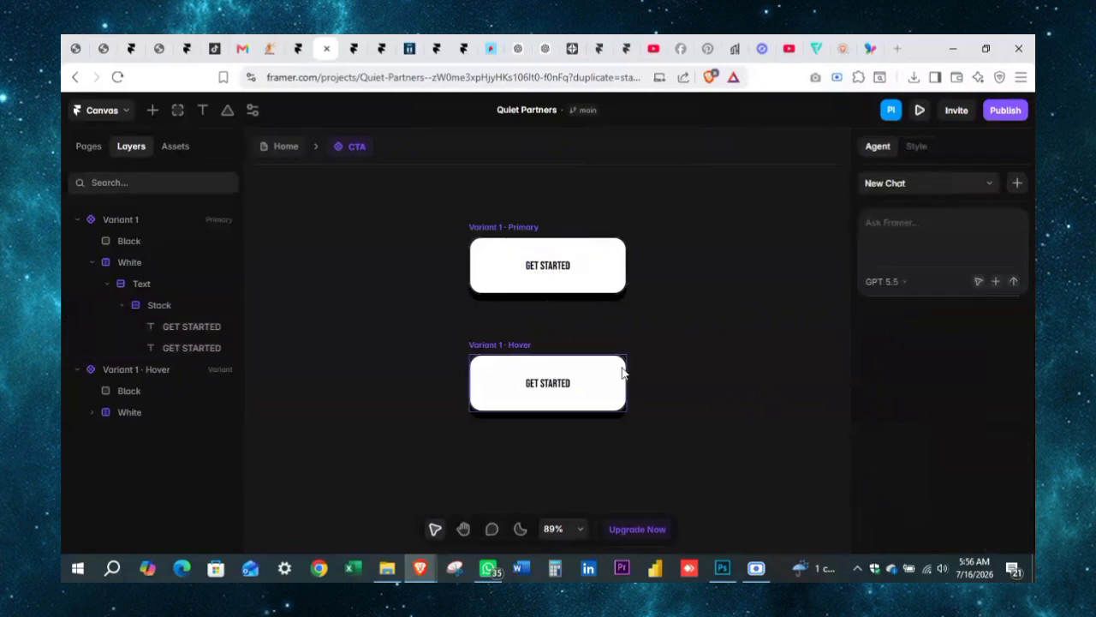
Set the top offset of the inner Stack in the hover variant to -1.
{"action": "left_click", "coordinate": [545, 268]}
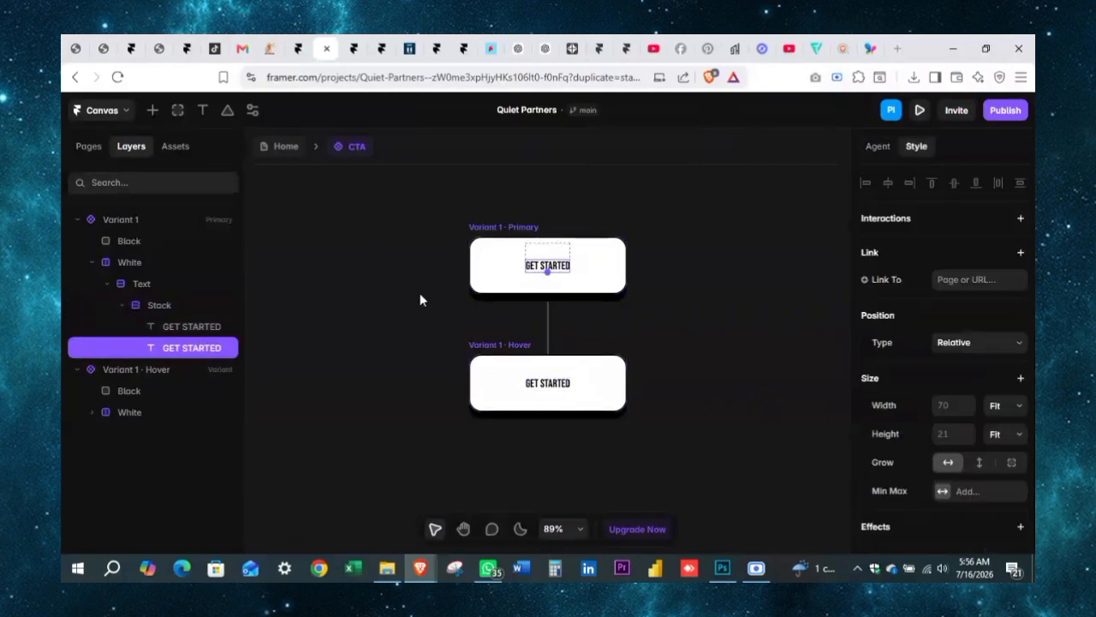
{"action": "left_click", "coordinate": [188, 305]}
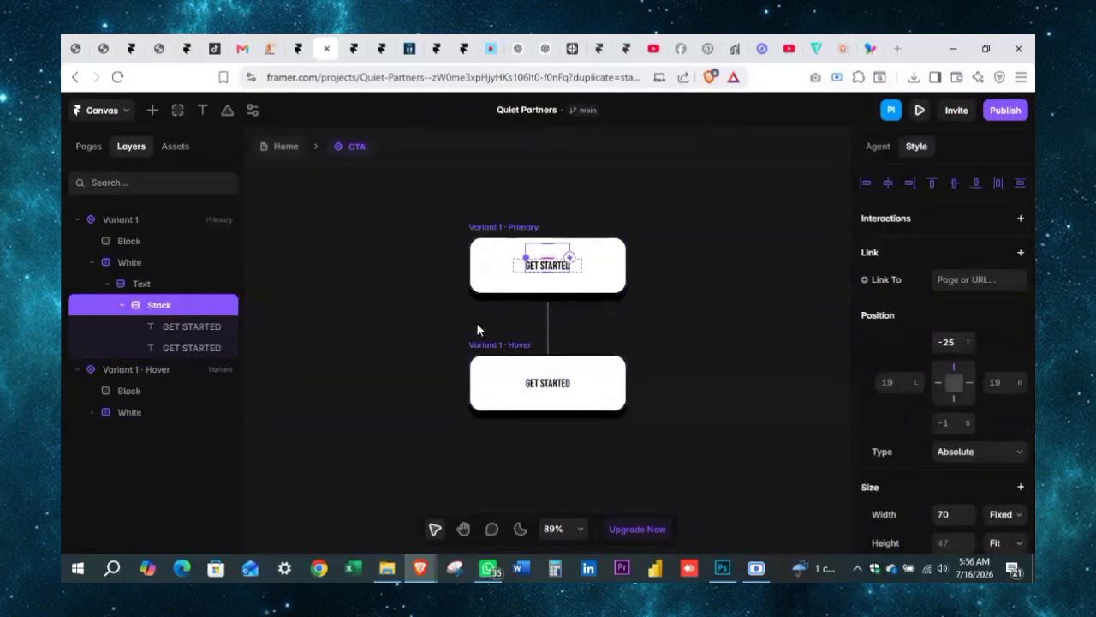
{"action": "left_click", "coordinate": [545, 385]}
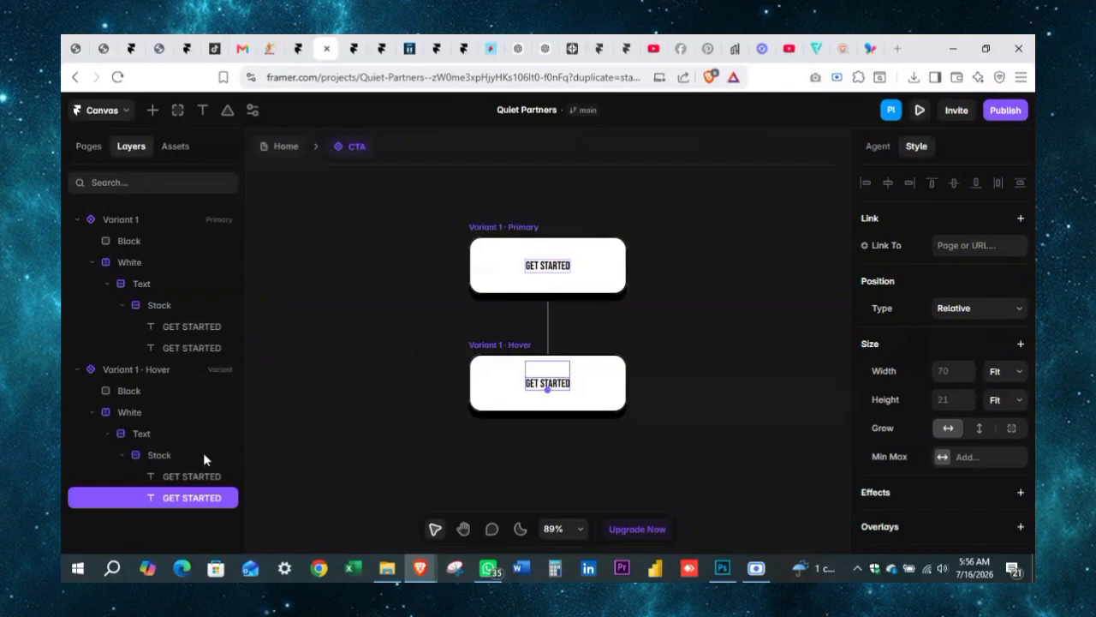
{"action": "left_click", "coordinate": [179, 452]}
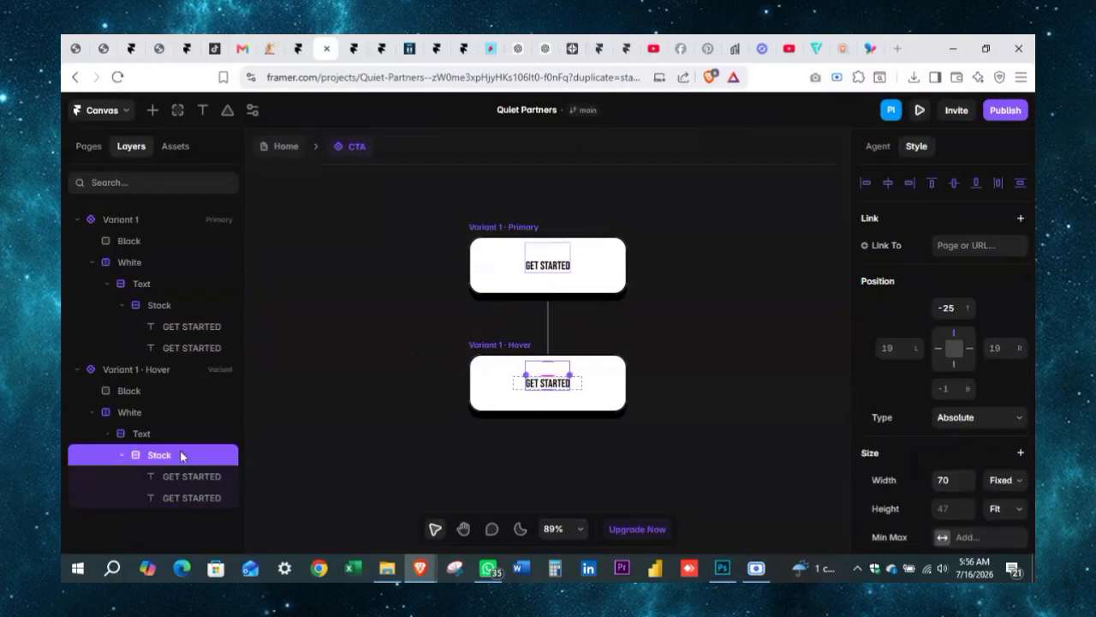
{"action": "left_click", "coordinate": [957, 308]}
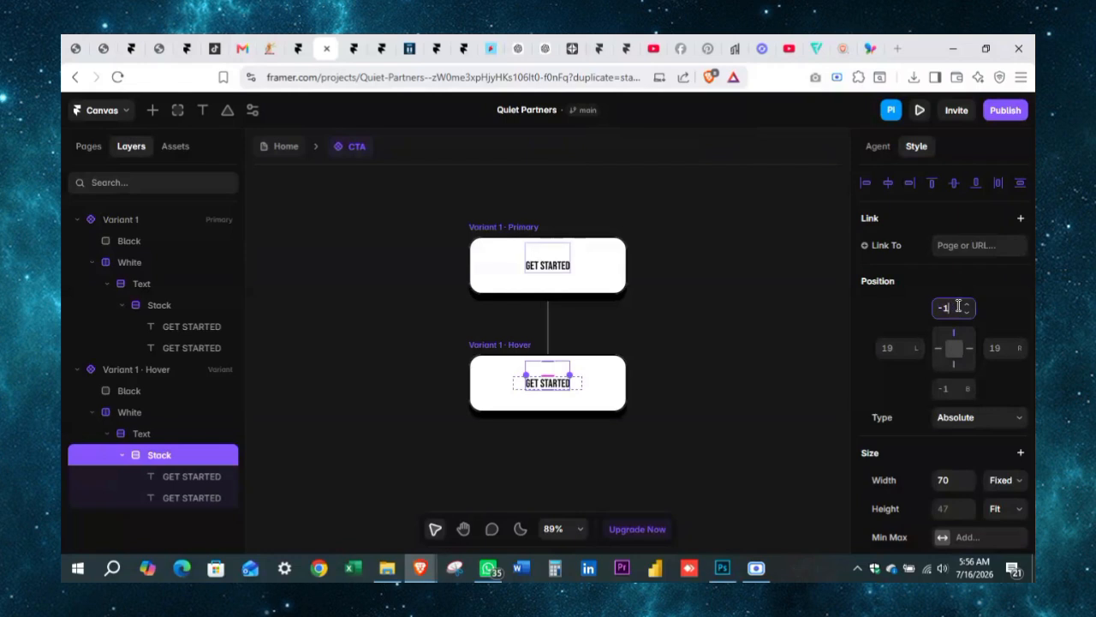
{"action": "type", "text": "-1"}
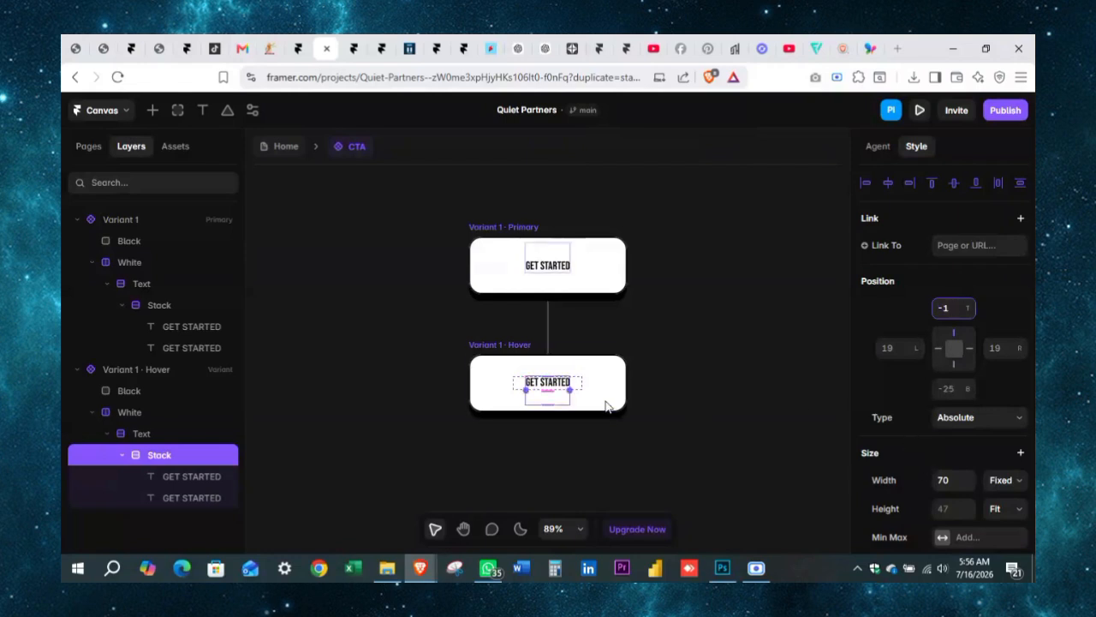
{"action": "left_click", "coordinate": [716, 370]}
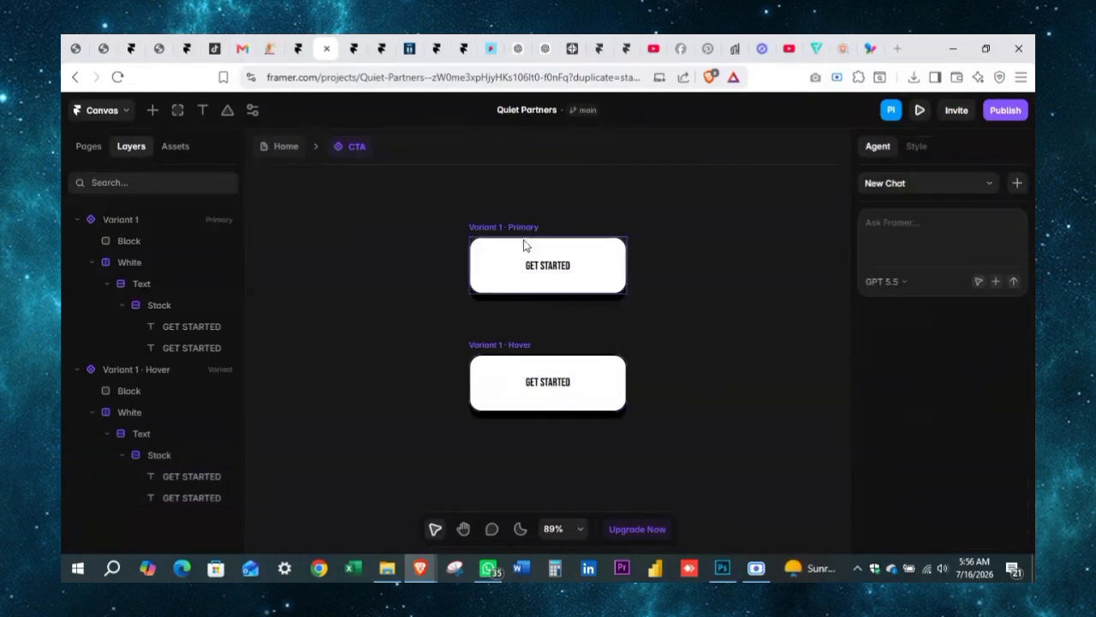
Preview the primary variant to check the hover slide between the two texts, and return to the canvas.
{"action": "left_click", "coordinate": [500, 230]}
{"action": "left_click", "coordinate": [475, 227]}
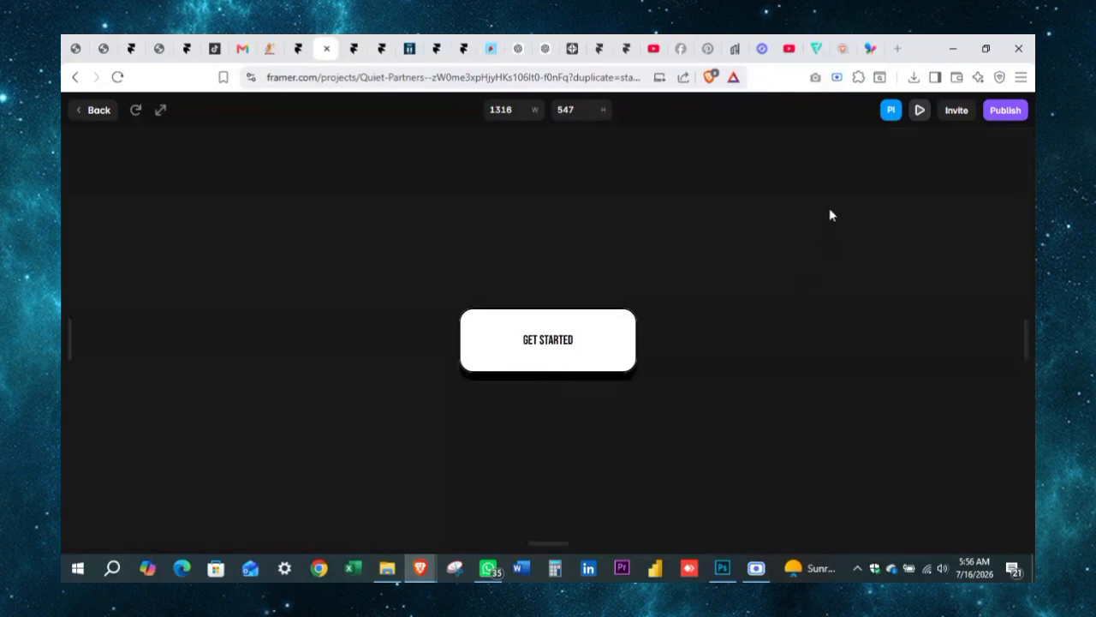
{"action": "left_click", "coordinate": [915, 115]}
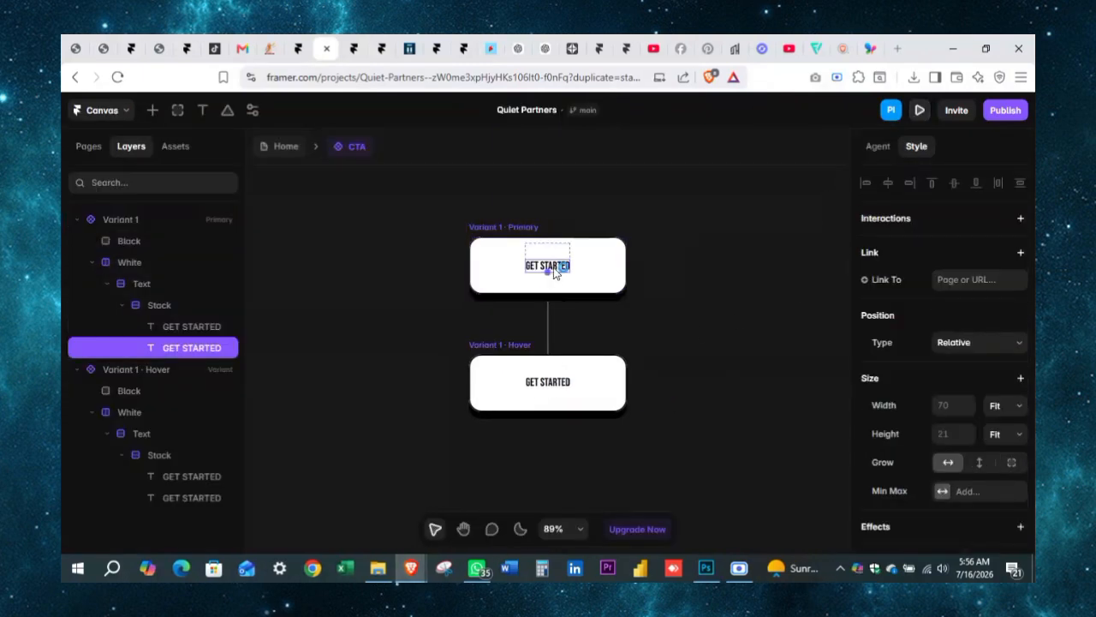
Set the font size of both GET STARTED texts in the primary variant to 20 px.
{"action": "left_click", "coordinate": [201, 329], "text": "shift"}
{"action": "left_click", "coordinate": [291, 334]}
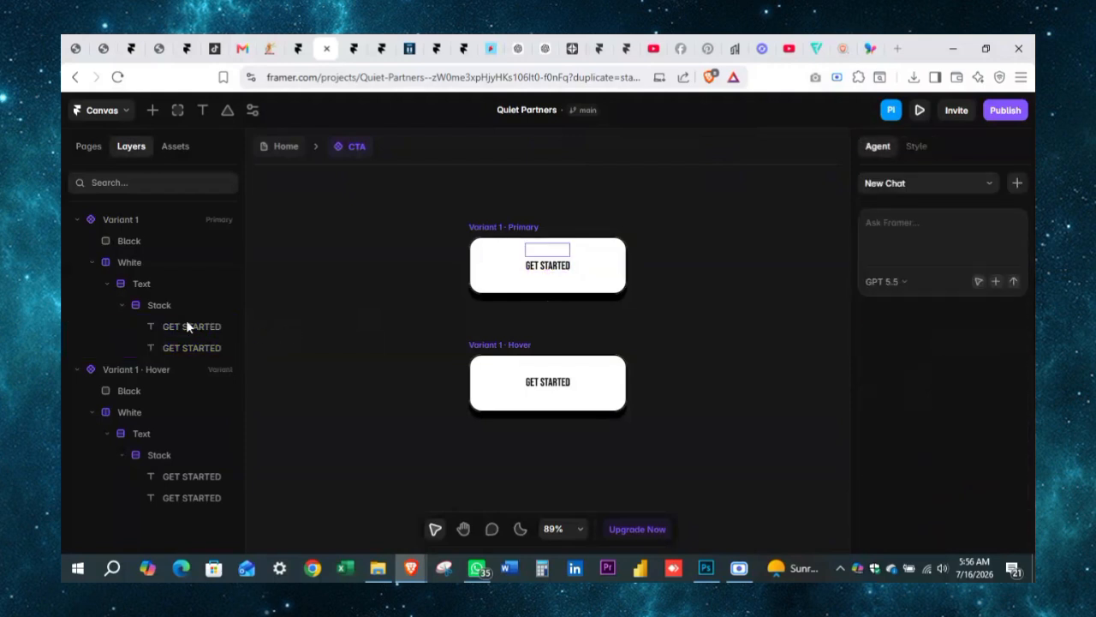
{"action": "left_click", "coordinate": [186, 325]}
{"action": "left_click", "coordinate": [190, 344], "text": "shift"}
{"action": "scroll", "coordinate": [1017, 390], "scroll_direction": "down", "scroll_amount": 2}
{"action": "scroll", "coordinate": [1016, 390], "scroll_direction": "down", "scroll_amount": 3}
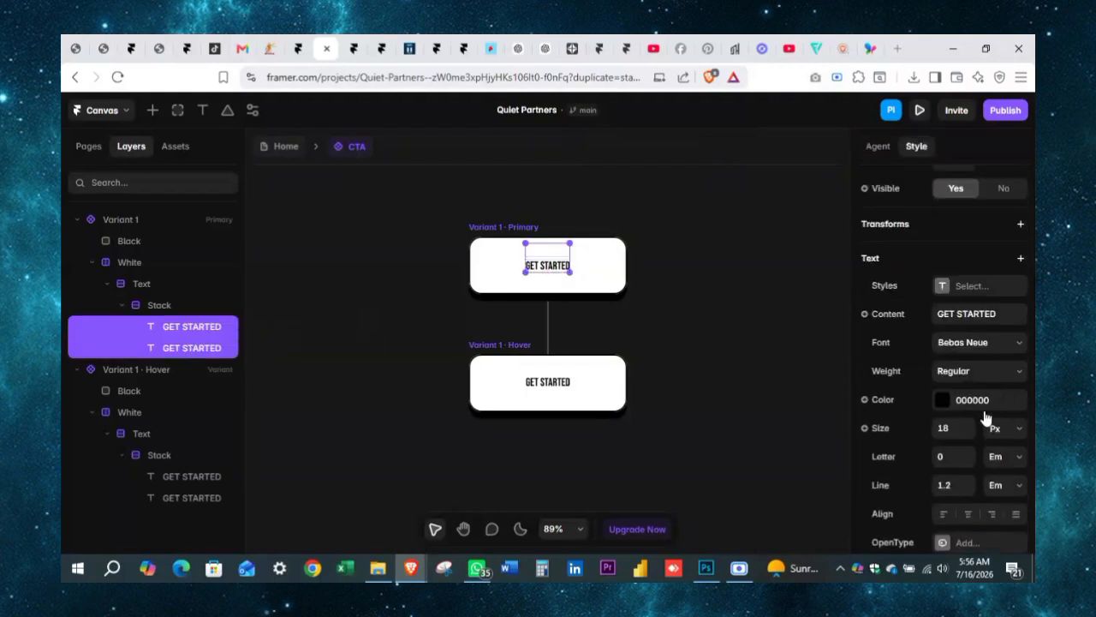
{"action": "left_click", "coordinate": [954, 422]}
{"action": "type", "text": "20"}
{"action": "key", "text": "Return"}
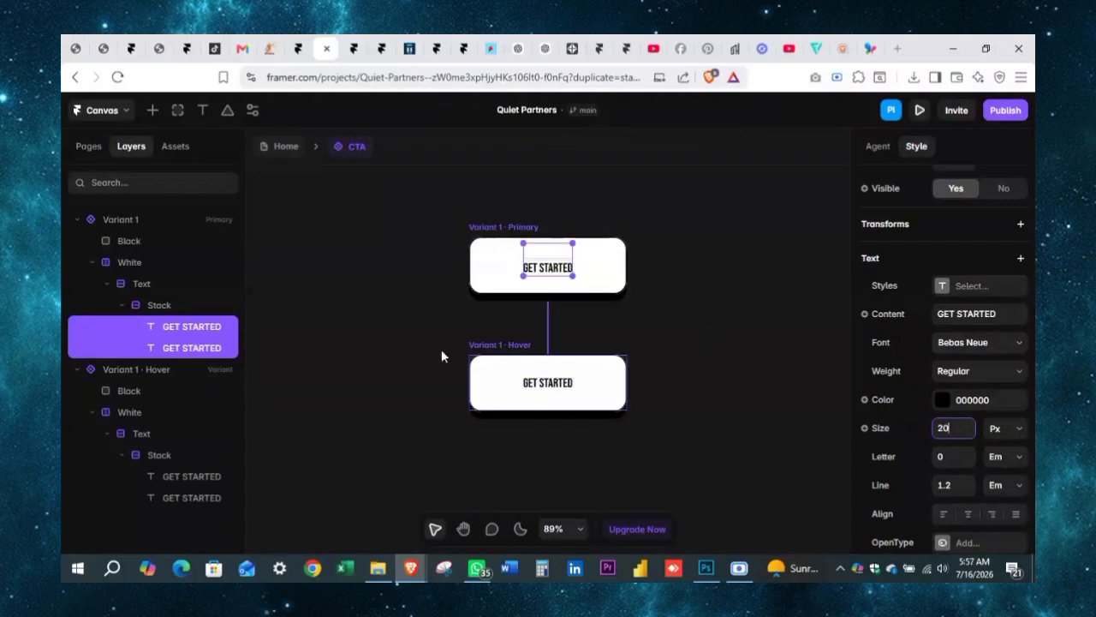
Set the top offset of the primary variant's inner Stack to -29.
{"action": "left_click", "coordinate": [187, 305]}
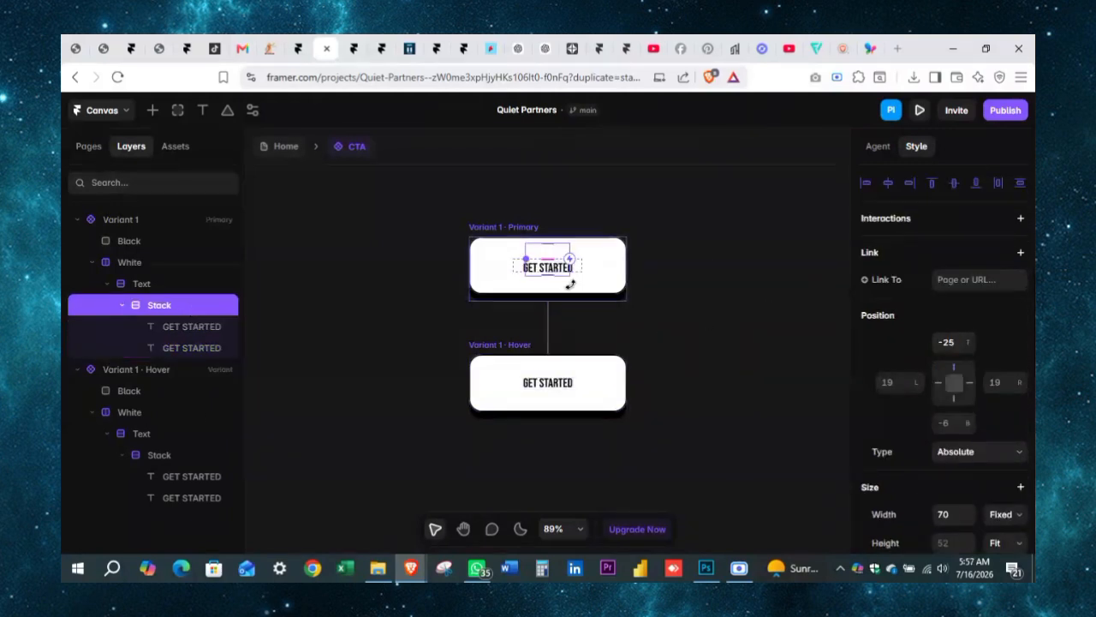
{"action": "left_click", "coordinate": [965, 351]}
{"action": "left_click", "coordinate": [965, 351]}
{"action": "left_click", "coordinate": [965, 351]}
{"action": "left_click", "coordinate": [965, 351]}
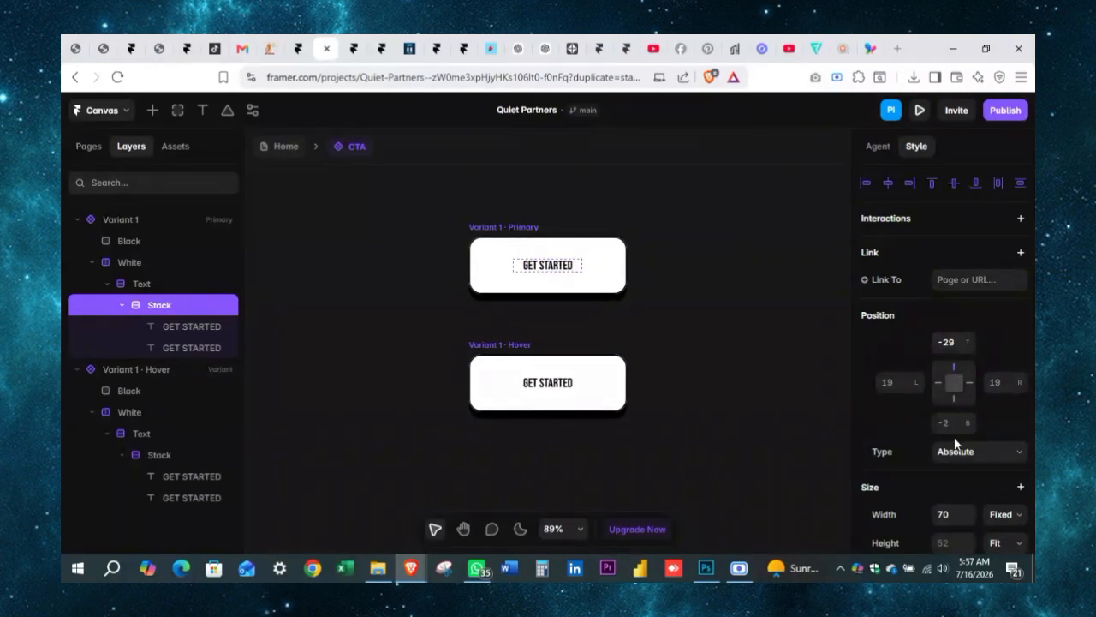
{"action": "left_click", "coordinate": [663, 269]}
Preview the button again to check the hover slide with the enlarged text, and return to the canvas.
{"action": "left_click", "coordinate": [485, 238]}
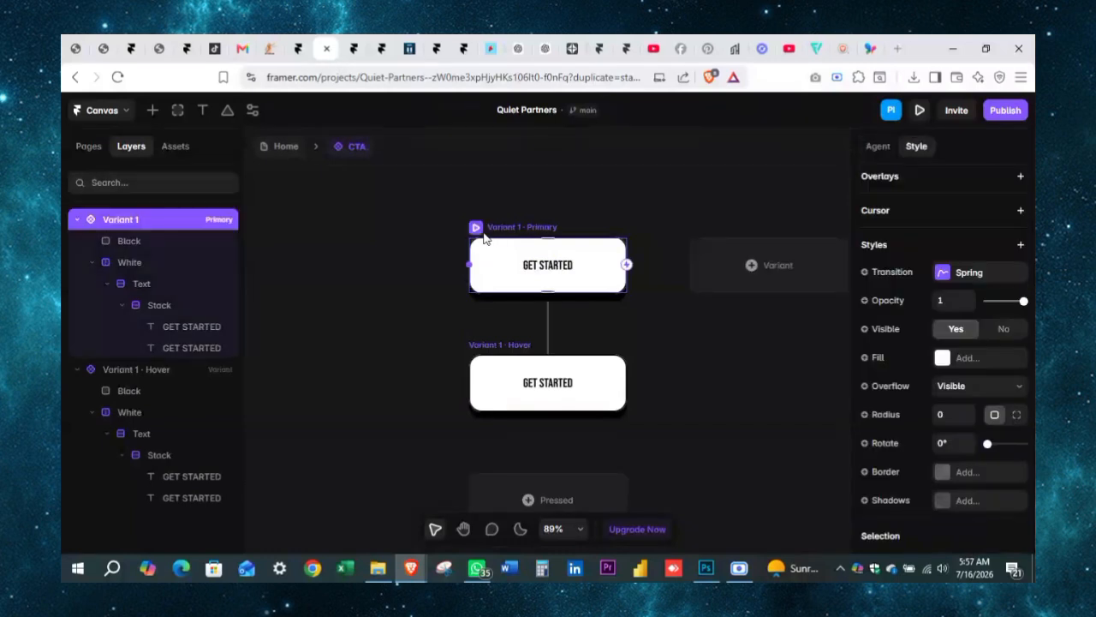
{"action": "left_click", "coordinate": [476, 228]}
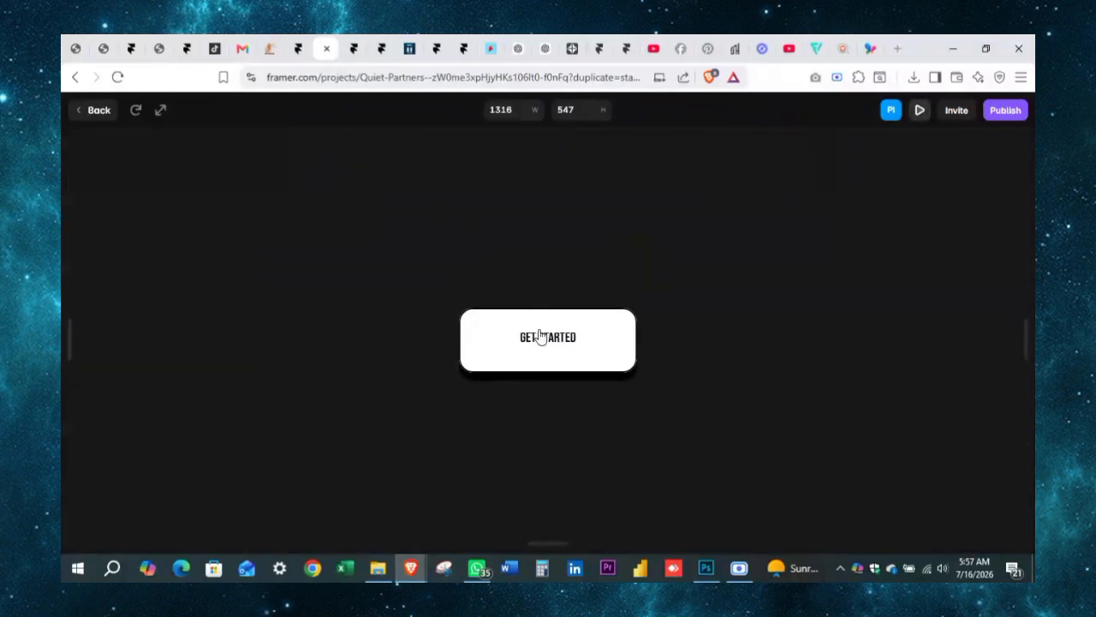
{"action": "left_click", "coordinate": [919, 109]}
{"action": "left_click", "coordinate": [689, 369]}
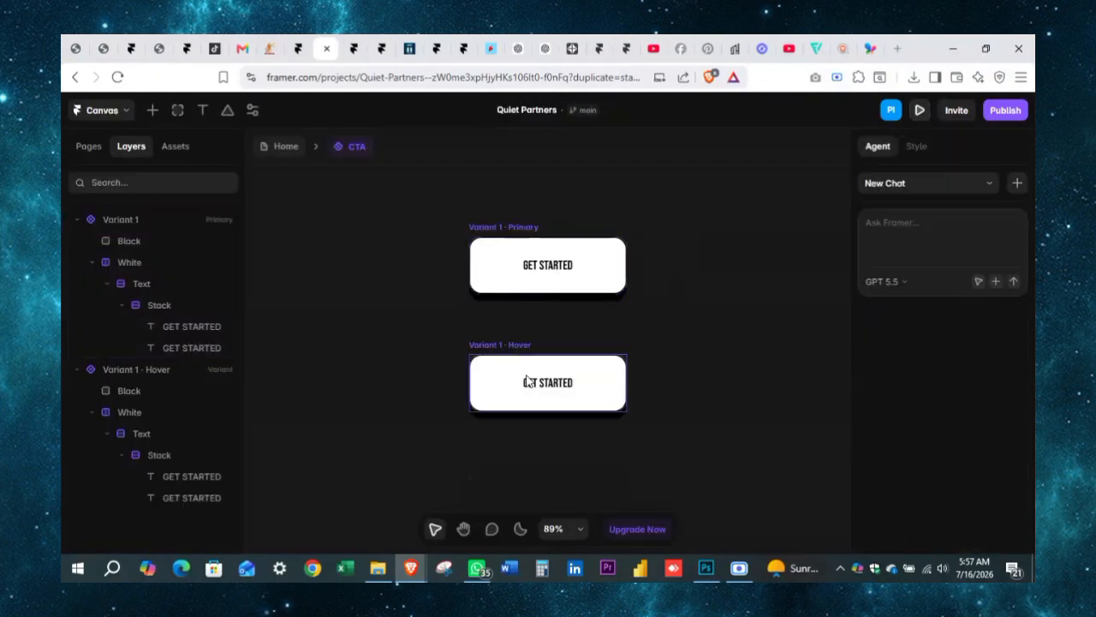
Examine the styles of the Black layers in both variants and the text settings of the primary variant.
{"action": "left_click", "coordinate": [489, 416]}
{"action": "left_click", "coordinate": [326, 415]}
{"action": "left_click", "coordinate": [489, 415]}
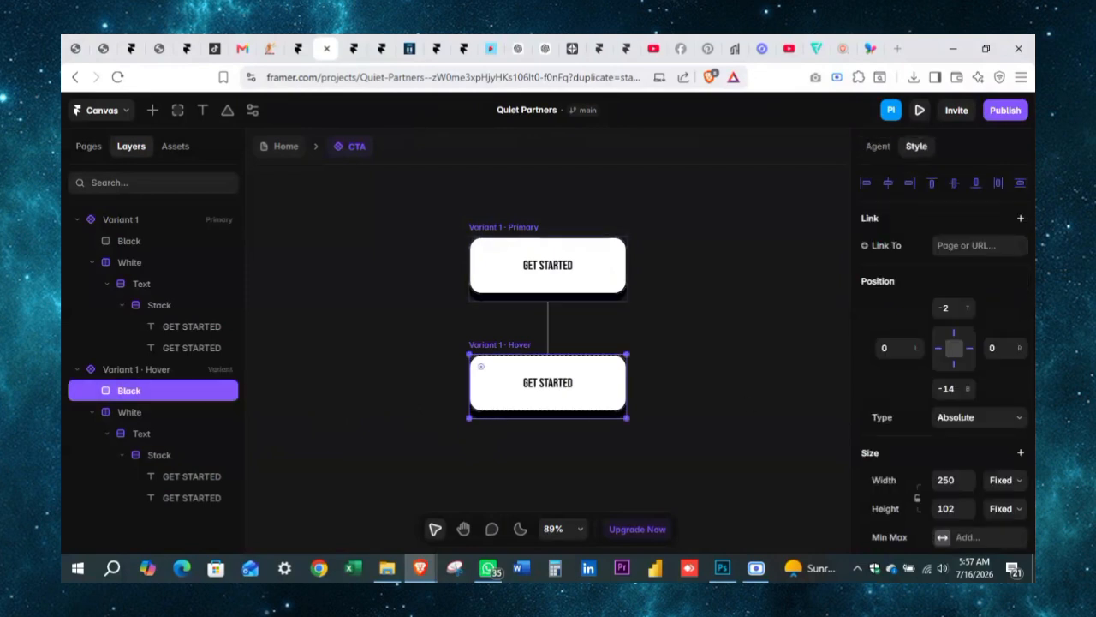
{"action": "scroll", "coordinate": [942, 359], "scroll_direction": "down", "scroll_amount": 3}
{"action": "left_click", "coordinate": [795, 362]}
{"action": "left_click", "coordinate": [599, 299]}
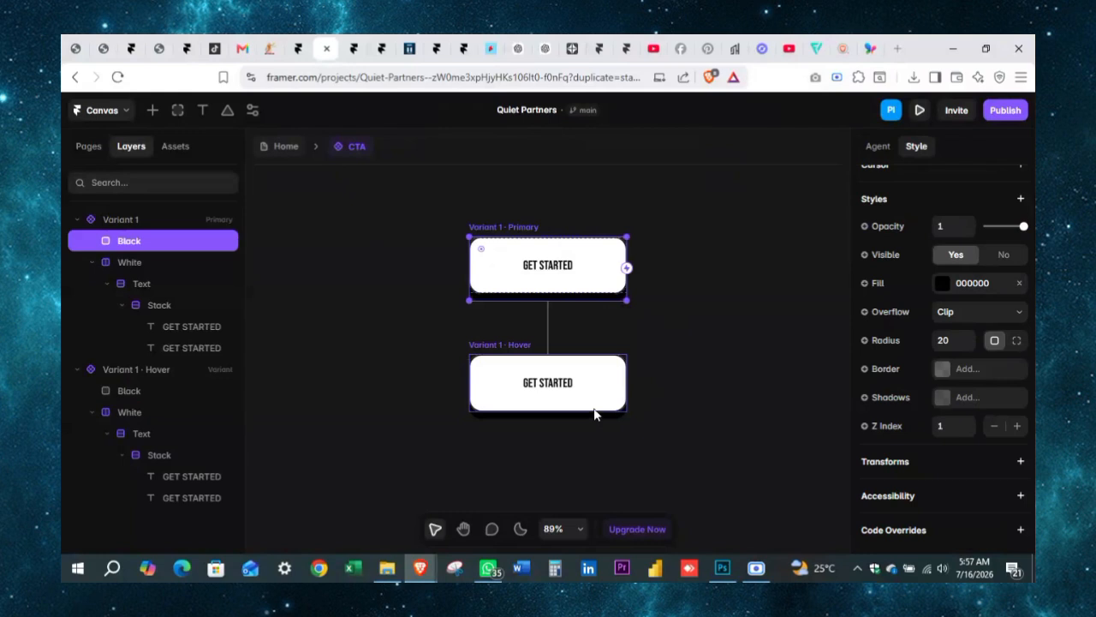
{"action": "left_click", "coordinate": [648, 356]}
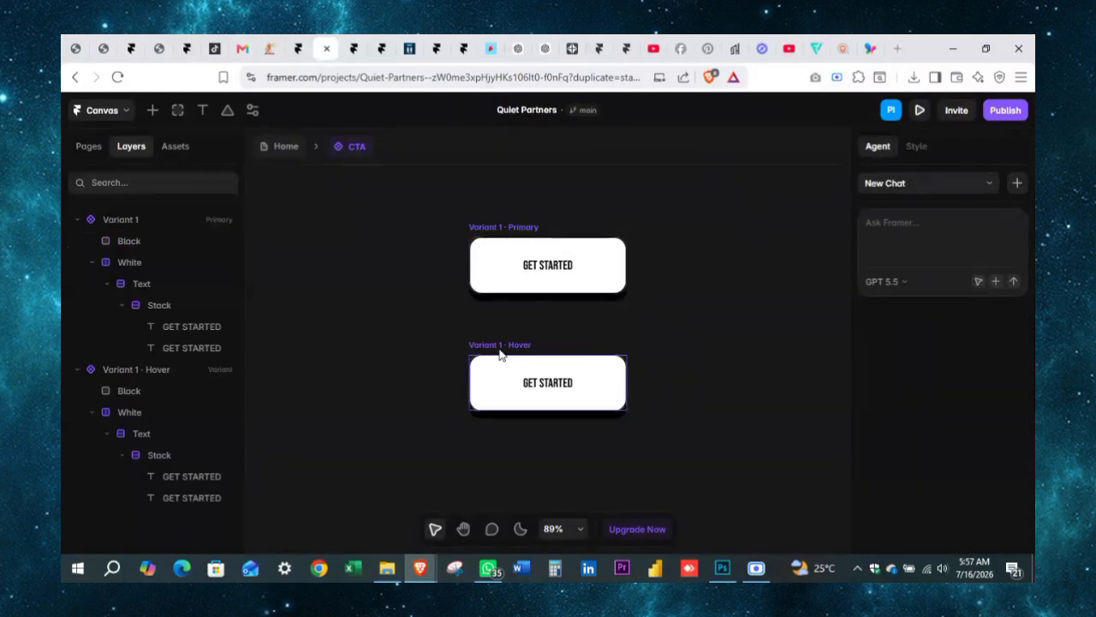
{"action": "left_click", "coordinate": [501, 349]}
{"action": "left_click", "coordinate": [523, 228]}
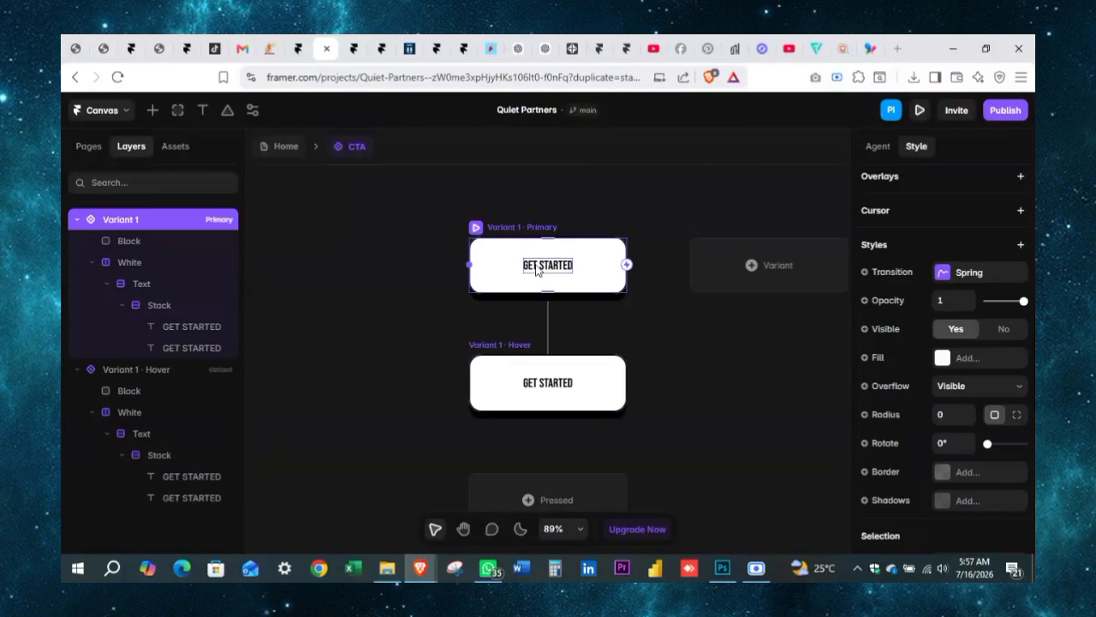
{"action": "left_click", "coordinate": [534, 279]}
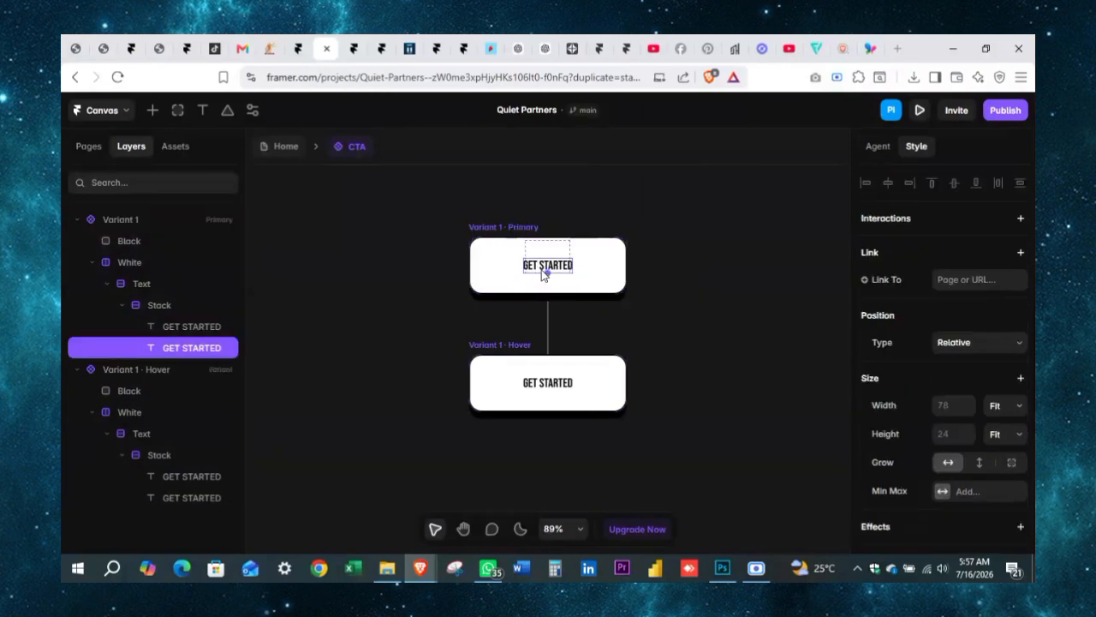
{"action": "left_click", "coordinate": [507, 345]}
{"action": "left_click", "coordinate": [701, 328]}
Change the color of both GET STARTED texts in the hover variant to white.
{"action": "left_click", "coordinate": [509, 348]}
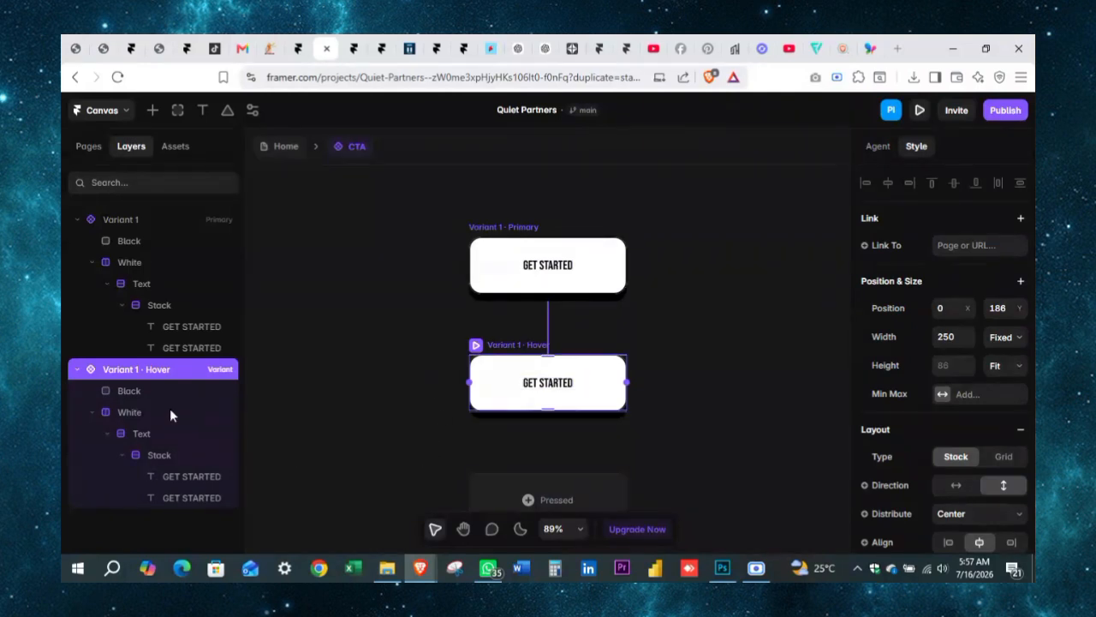
{"action": "left_click", "coordinate": [168, 477]}
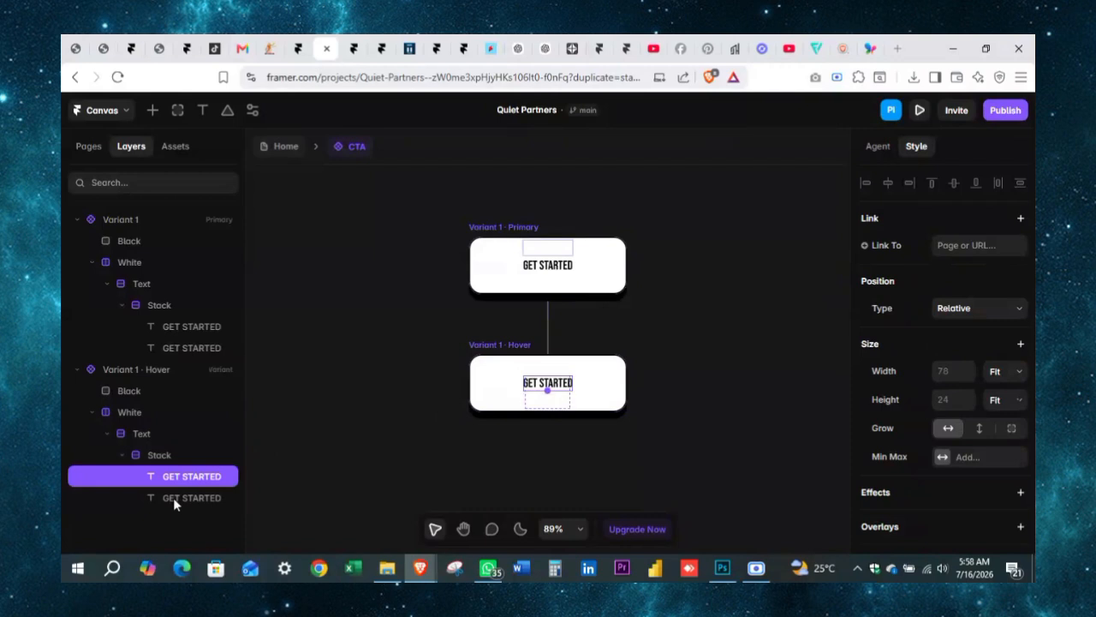
{"action": "left_click", "coordinate": [173, 497], "text": "shift"}
{"action": "scroll", "coordinate": [971, 401], "scroll_direction": "down", "scroll_amount": 5}
{"action": "left_click", "coordinate": [971, 402]}
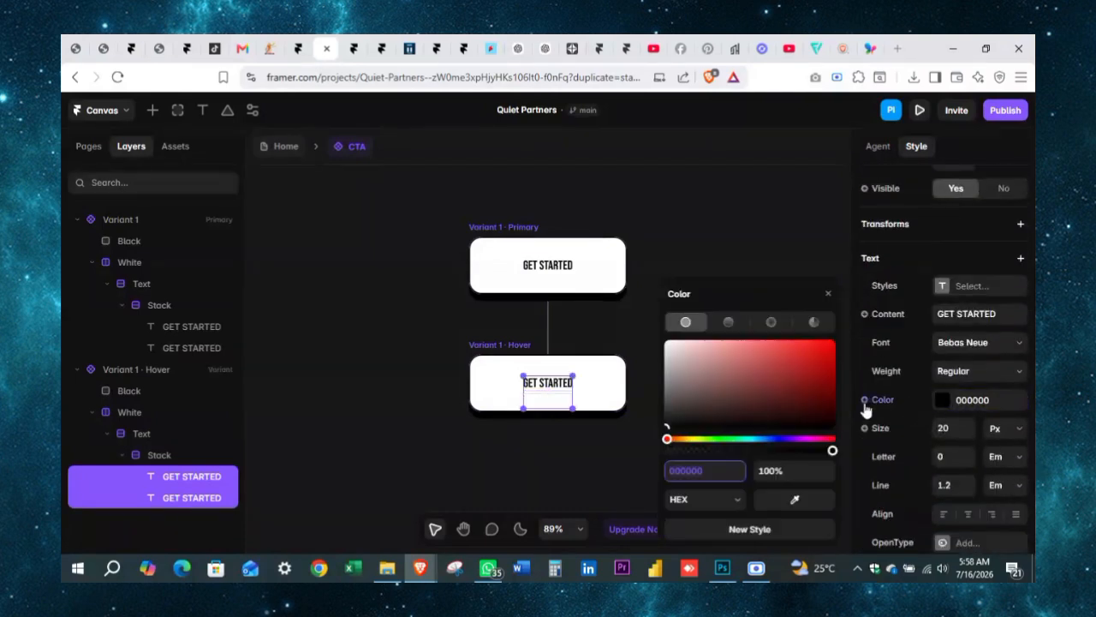
{"action": "left_click_drag", "start_coordinate": [738, 377], "coordinate": [537, 256]}
{"action": "left_click", "coordinate": [270, 394]}
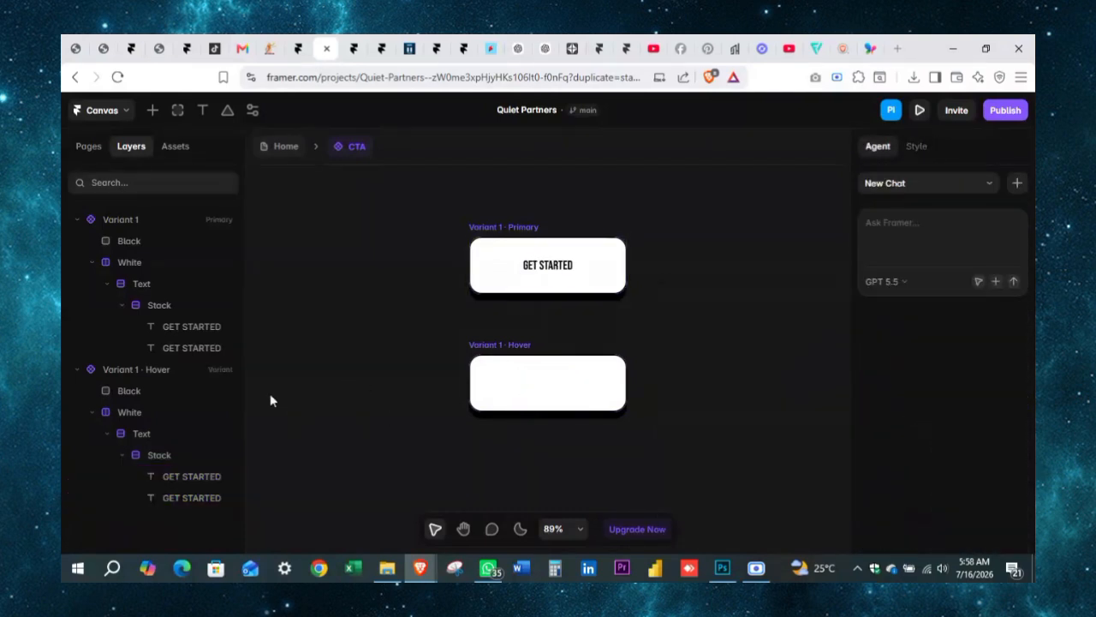
Set the fill of the White layer in the hover variant to black (000000).
{"action": "left_click", "coordinate": [142, 434]}
{"action": "left_click", "coordinate": [143, 415]}
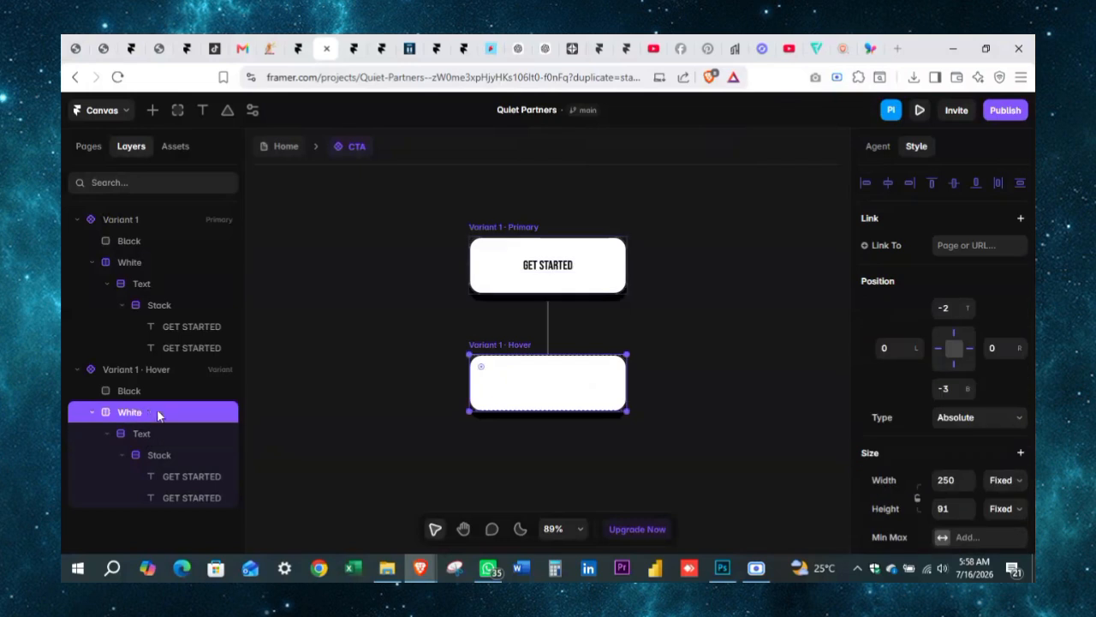
{"action": "scroll", "coordinate": [985, 411], "scroll_direction": "down", "scroll_amount": 6}
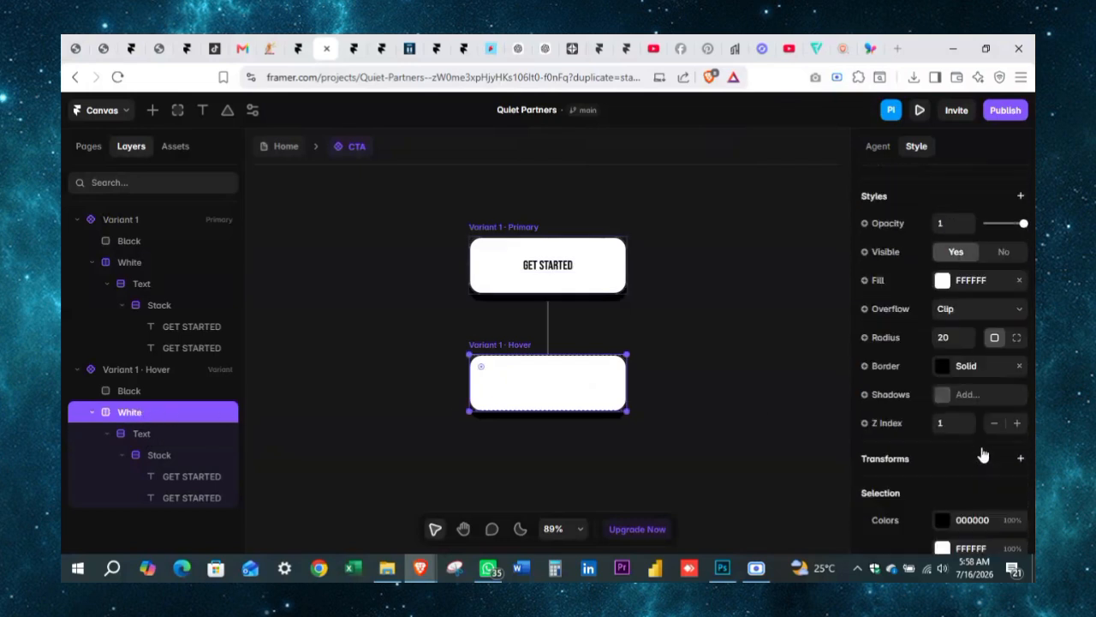
{"action": "left_click", "coordinate": [956, 282]}
{"action": "left_click", "coordinate": [667, 414]}
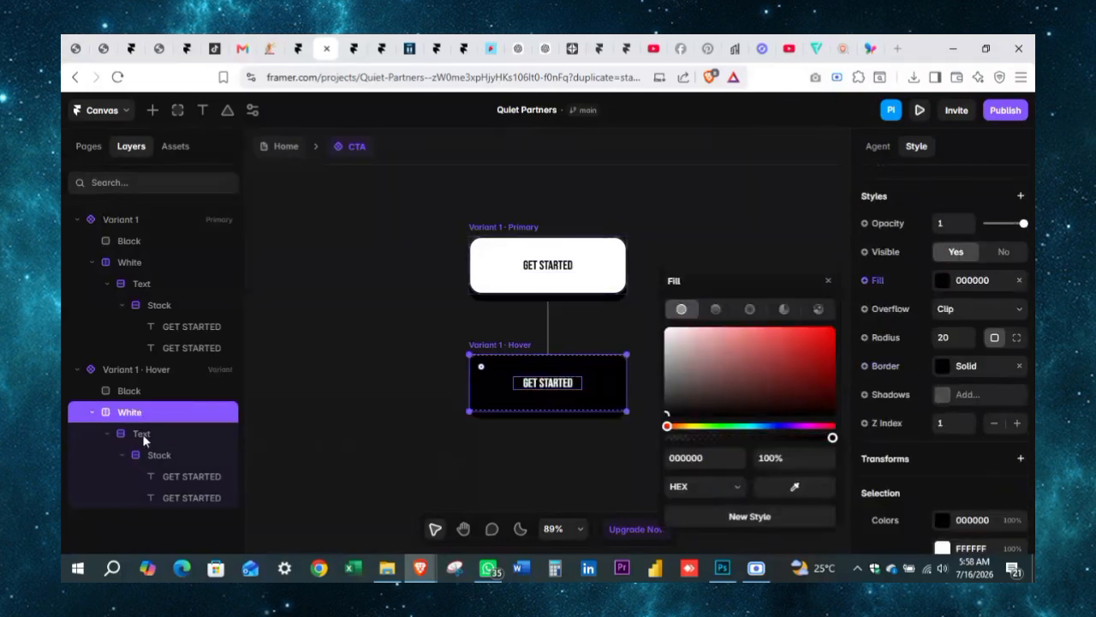
Set the fill of the Black layer in the hover variant to white (FFFFFF).
{"action": "left_click", "coordinate": [142, 391]}
{"action": "left_click_drag", "start_coordinate": [802, 408], "coordinate": [576, 273]}
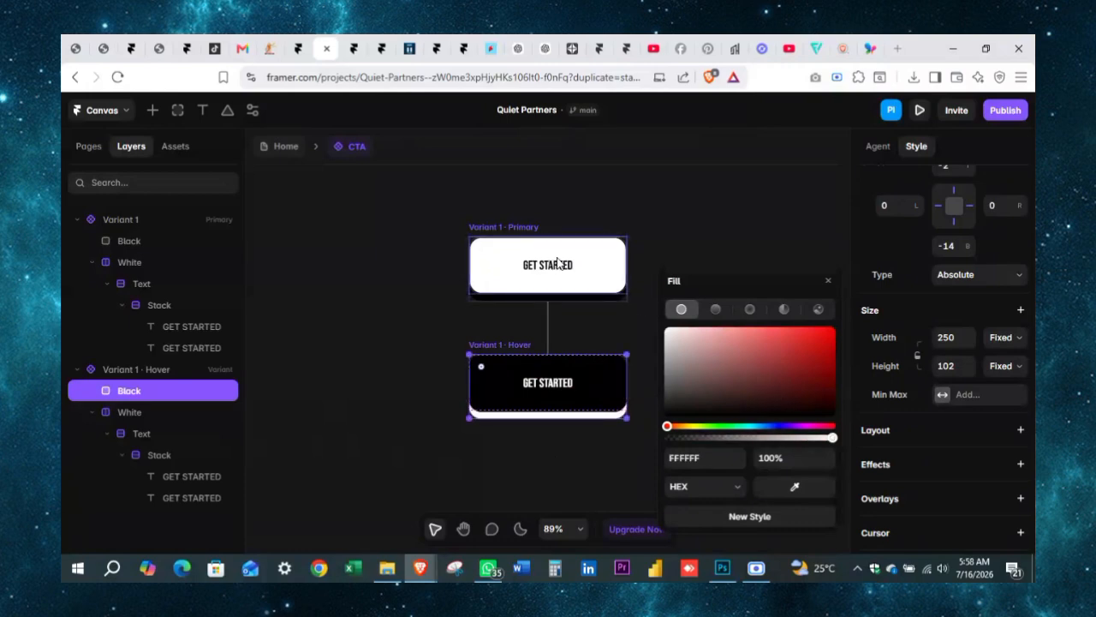
{"action": "key", "text": "Escape"}
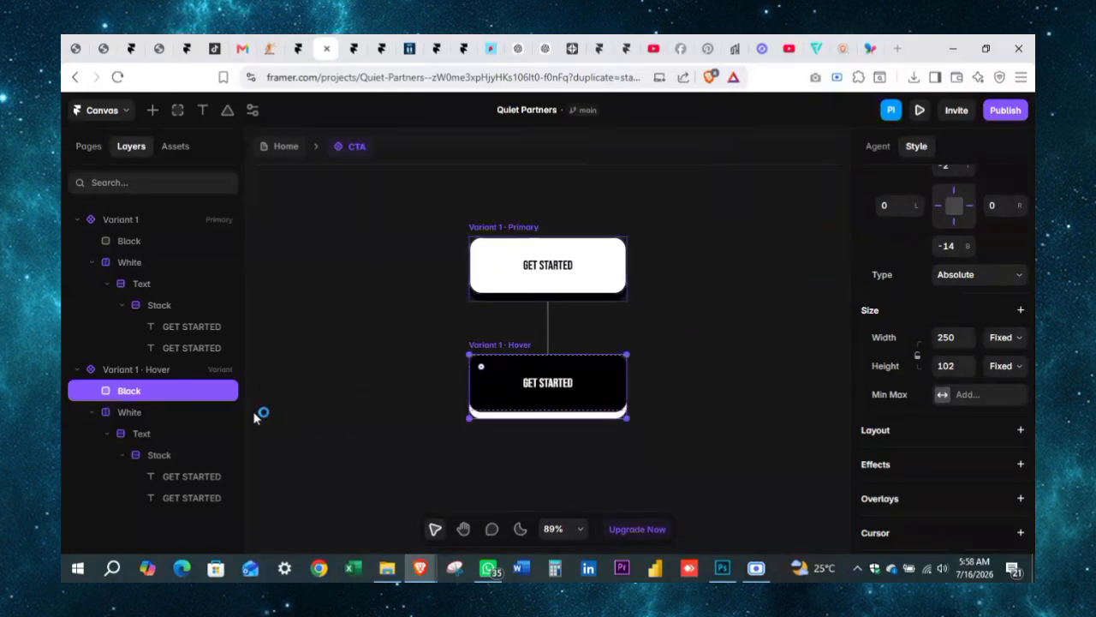
Change the border color of the White layer in the hover variant to white.
{"action": "left_click", "coordinate": [194, 455]}
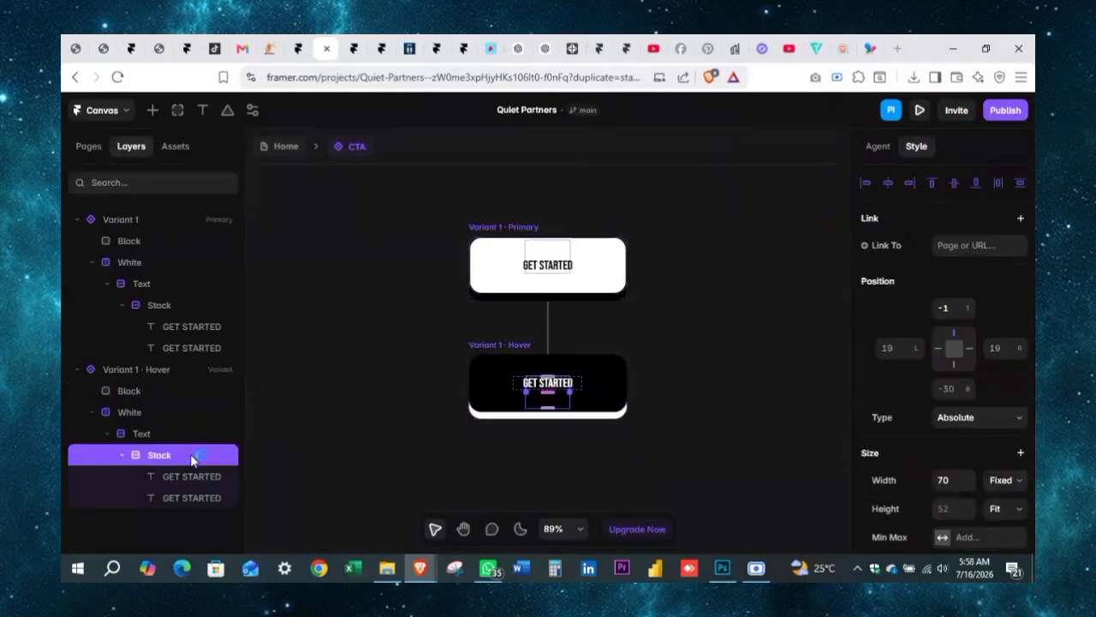
{"action": "left_click", "coordinate": [168, 415]}
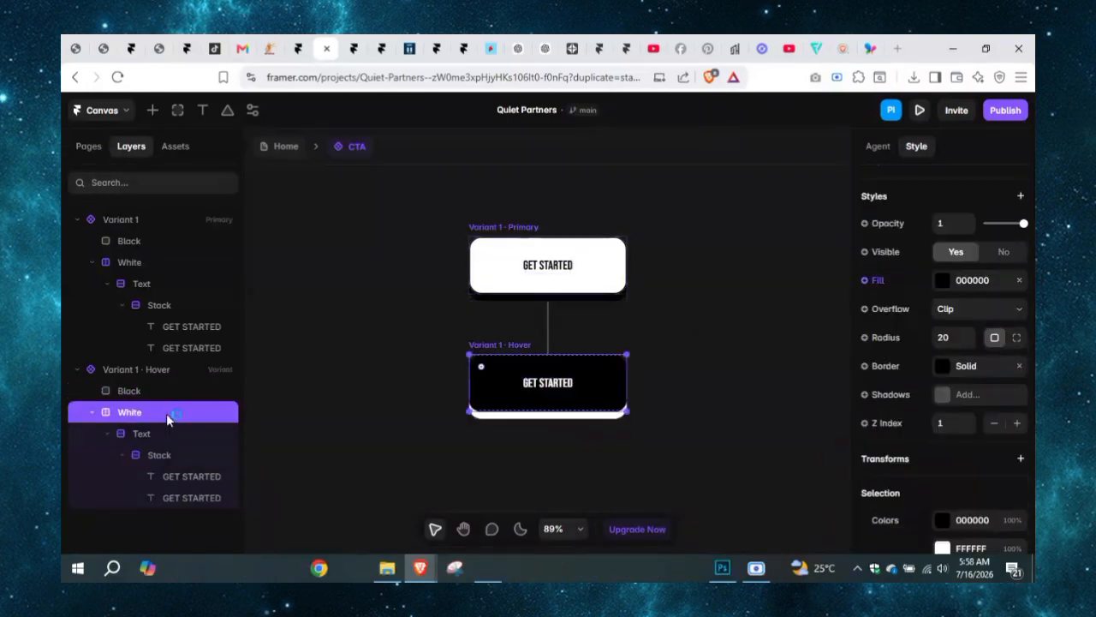
{"action": "left_click", "coordinate": [966, 366]}
{"action": "left_click", "coordinate": [795, 404]}
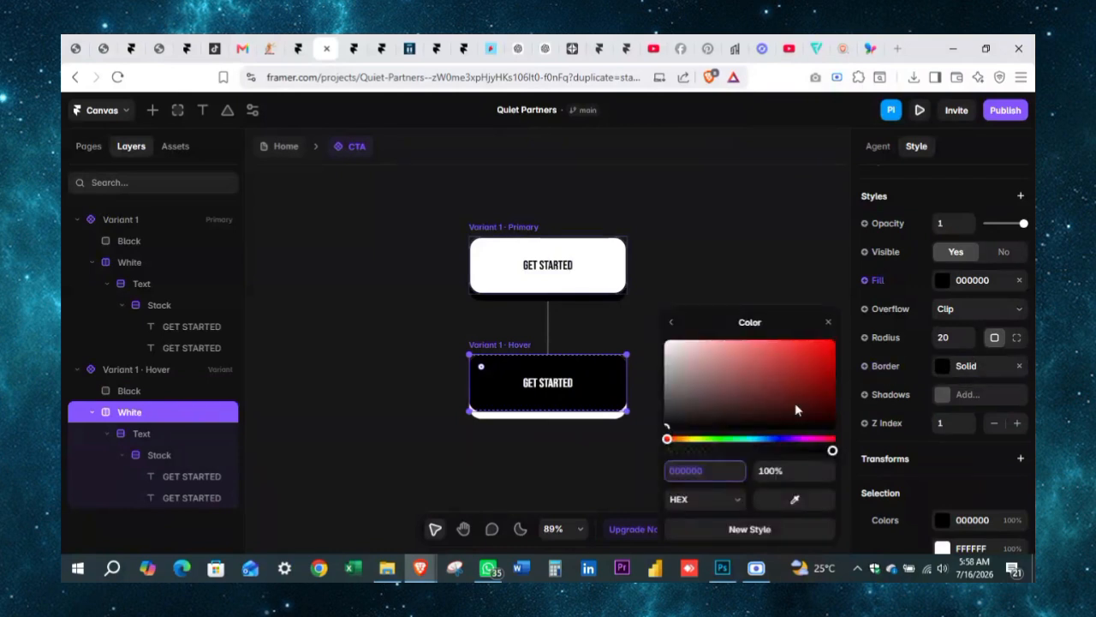
{"action": "left_click_drag", "start_coordinate": [794, 403], "coordinate": [611, 265]}
{"action": "left_click", "coordinate": [714, 265]}
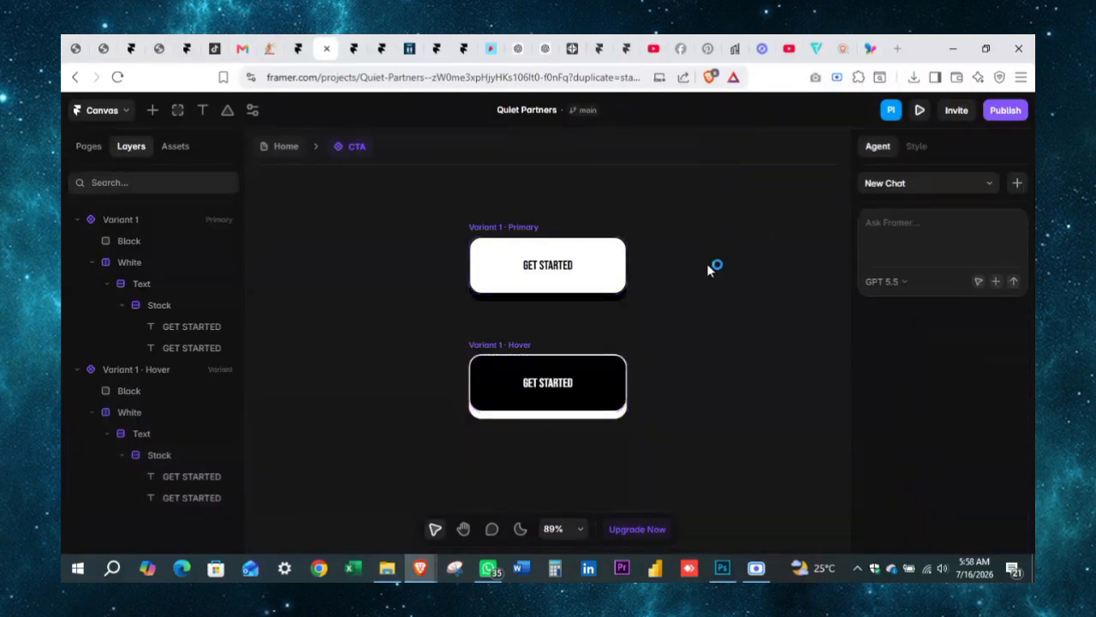
Preview the CTA component from its primary variant to test the hover effect, and return to the component canvas.
{"action": "left_click", "coordinate": [521, 226]}
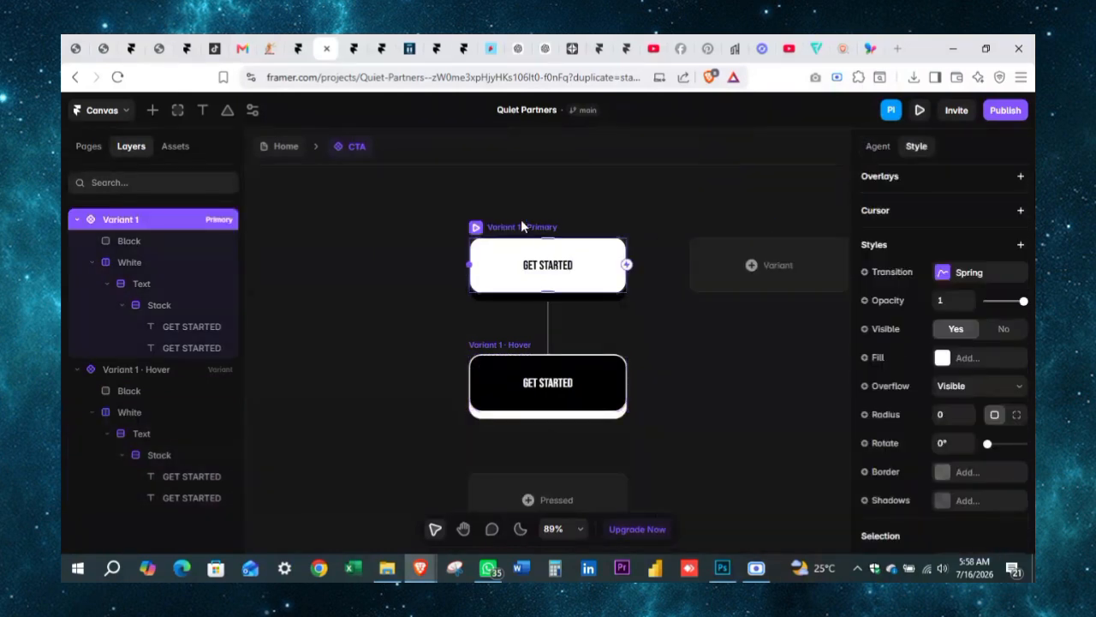
{"action": "left_click", "coordinate": [477, 227]}
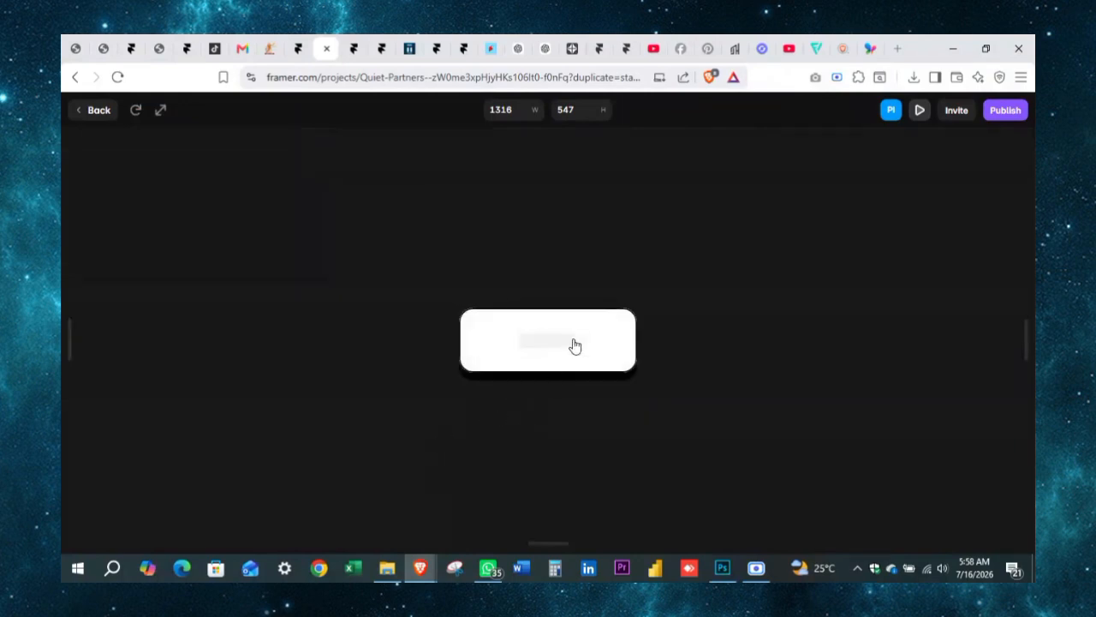
{"action": "left_click", "coordinate": [920, 111]}
{"action": "left_click", "coordinate": [732, 346]}
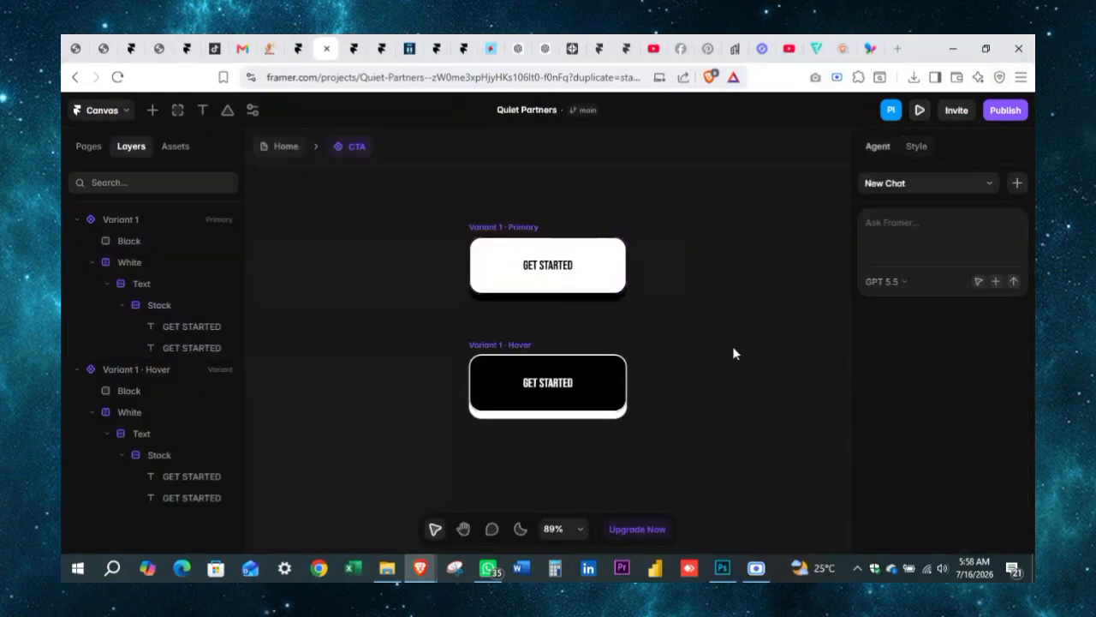
{"action": "left_click", "coordinate": [289, 151]}
{"action": "double_click", "coordinate": [543, 314]}
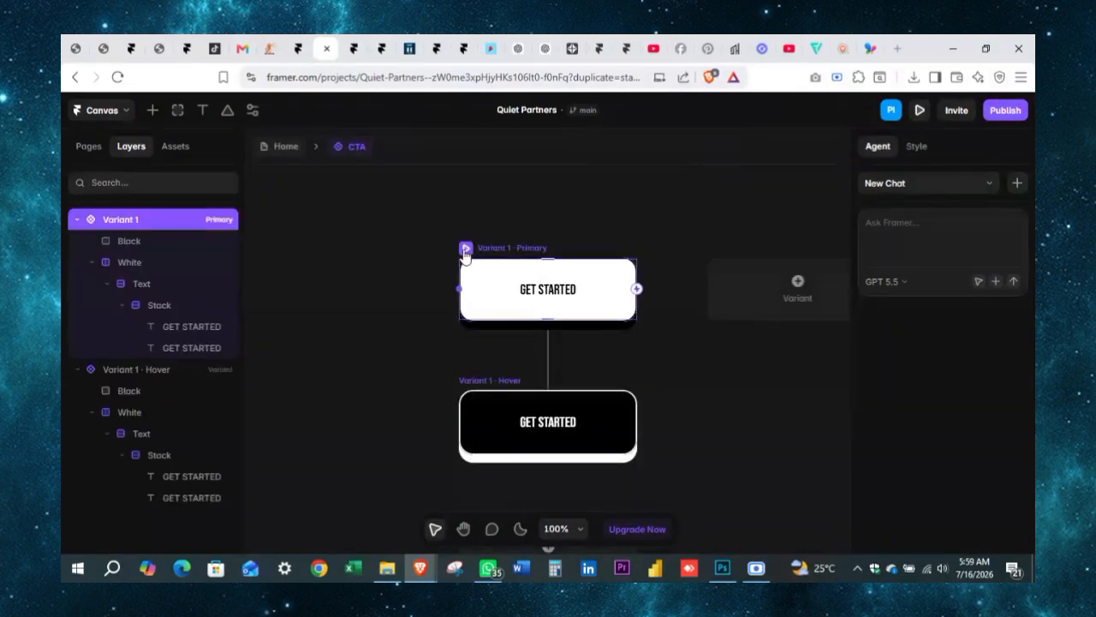
{"action": "left_click", "coordinate": [465, 251]}
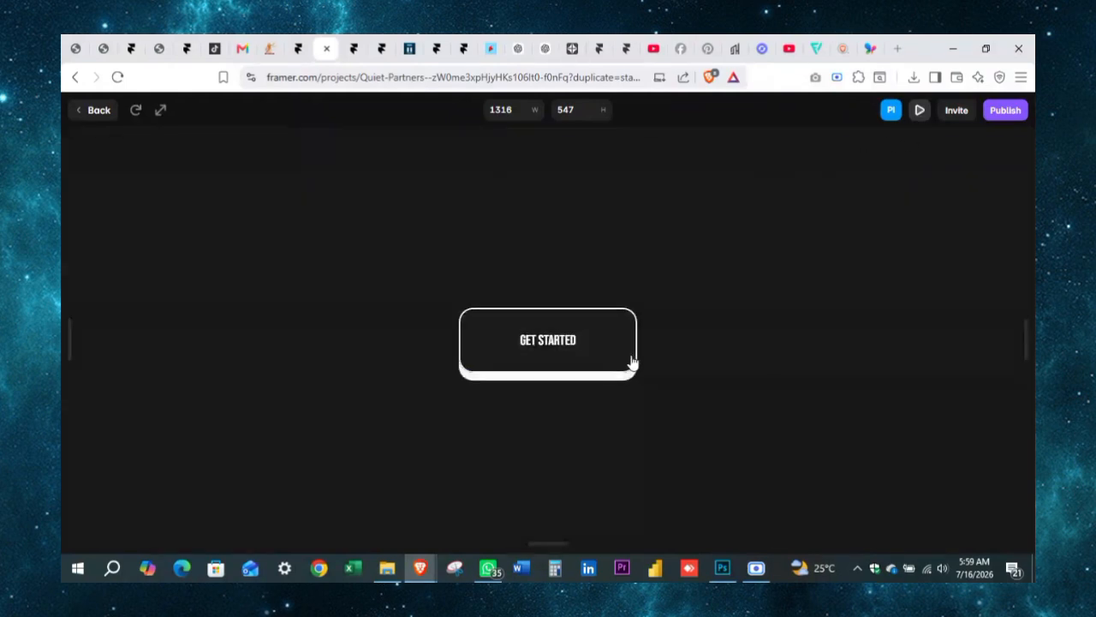
{"action": "left_click", "coordinate": [919, 111]}
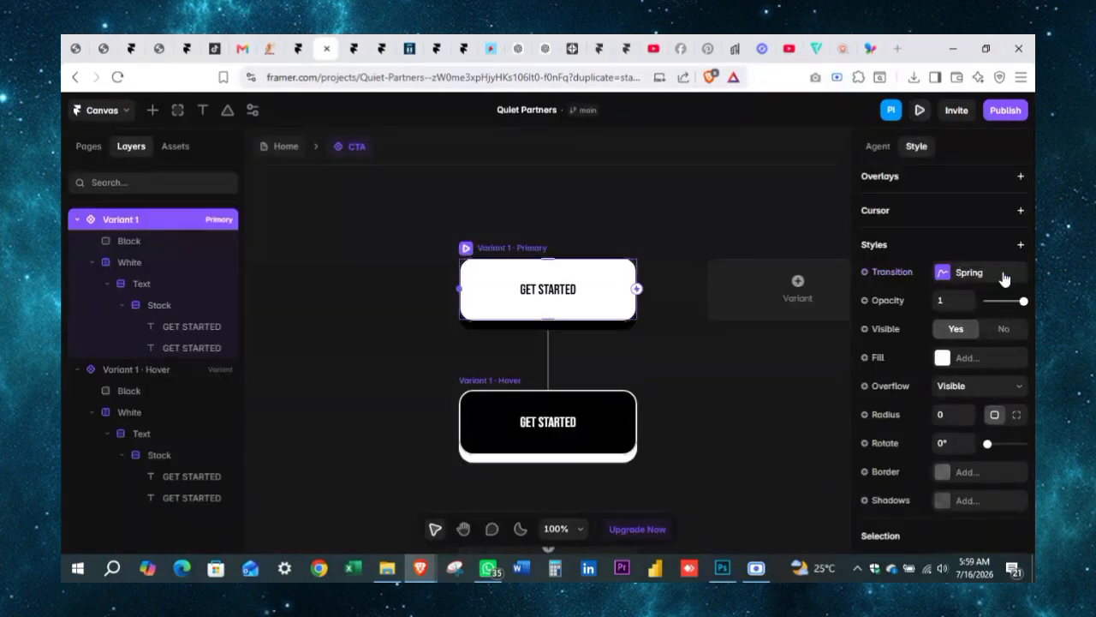
Change the primary variant's transition to Ease with a custom Bezier of 0.22, 1, 0.36, 1.
{"action": "left_click", "coordinate": [938, 276]}
{"action": "left_click", "coordinate": [747, 301]}
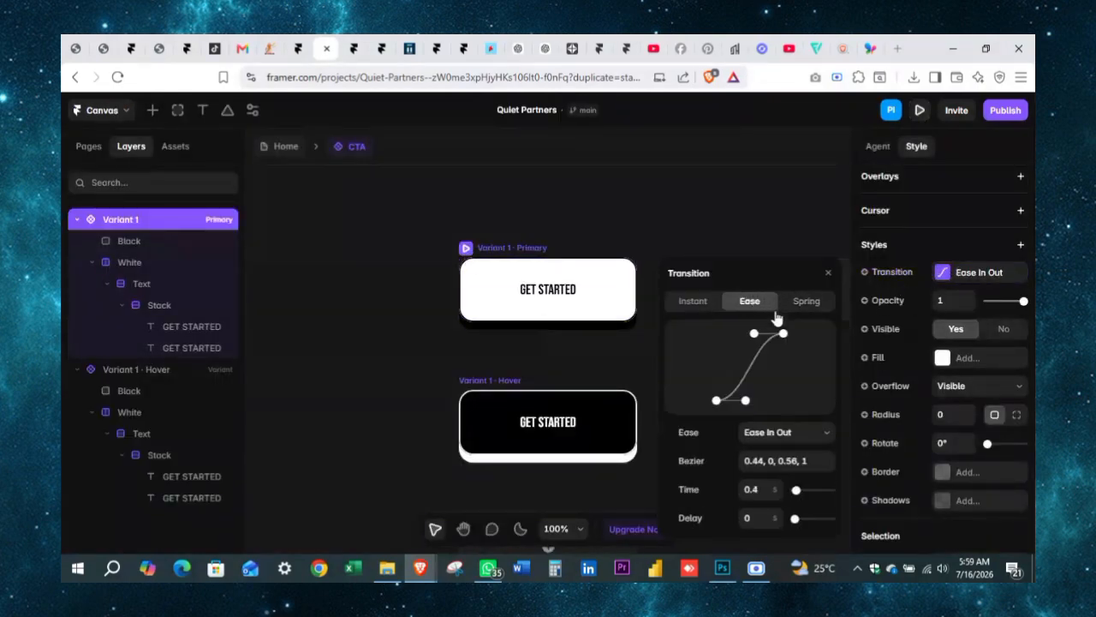
{"action": "left_click", "coordinate": [776, 461]}
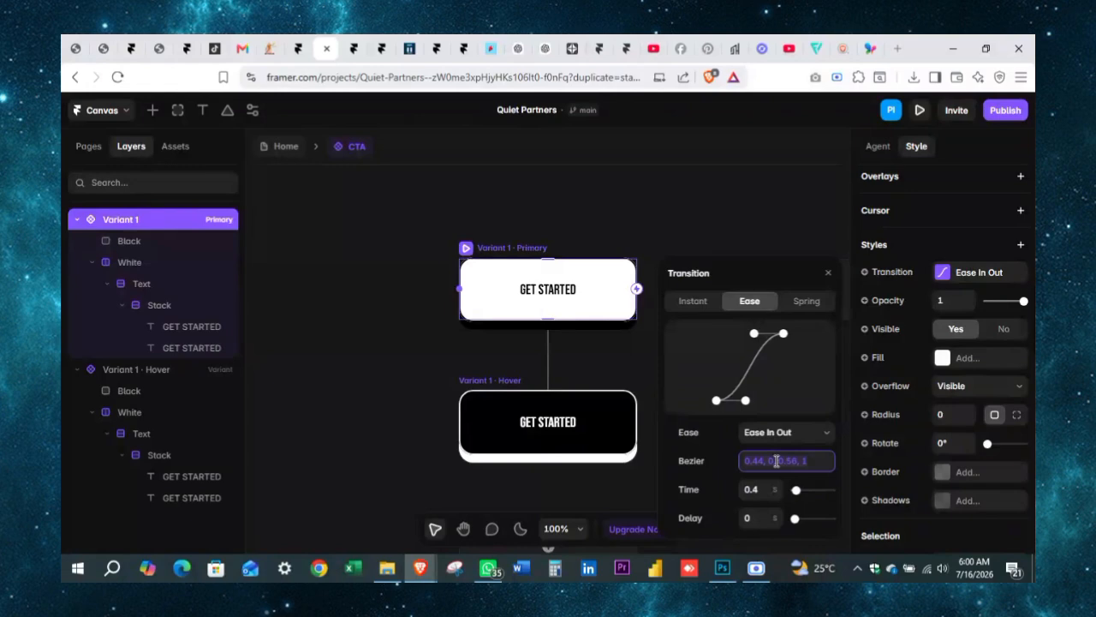
{"action": "type", "text": "0"}
{"action": "key", "text": "Return"}
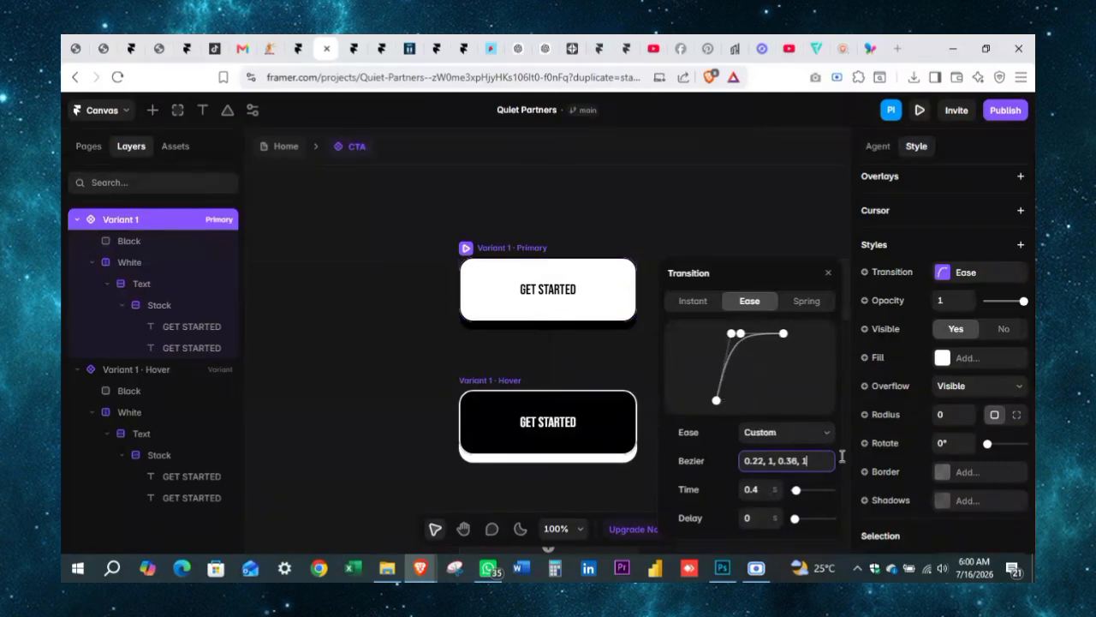
{"action": "left_click", "coordinate": [827, 274]}
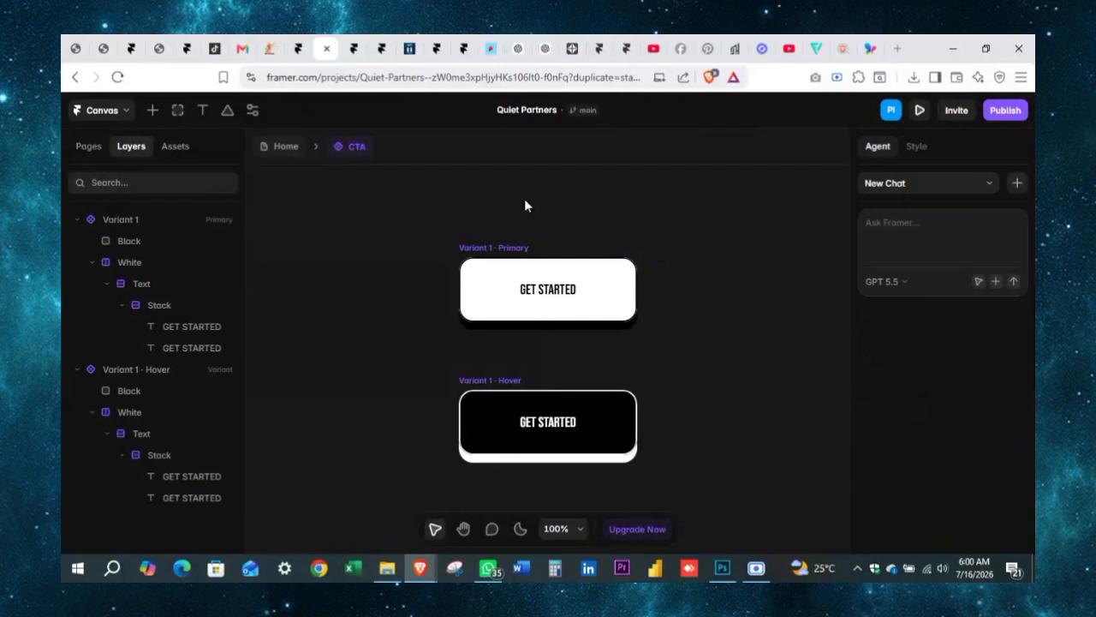
Preview the primary variant again to check the hover animation with the Ease transition.
{"action": "left_click", "coordinate": [463, 249]}
{"action": "left_click", "coordinate": [466, 249]}
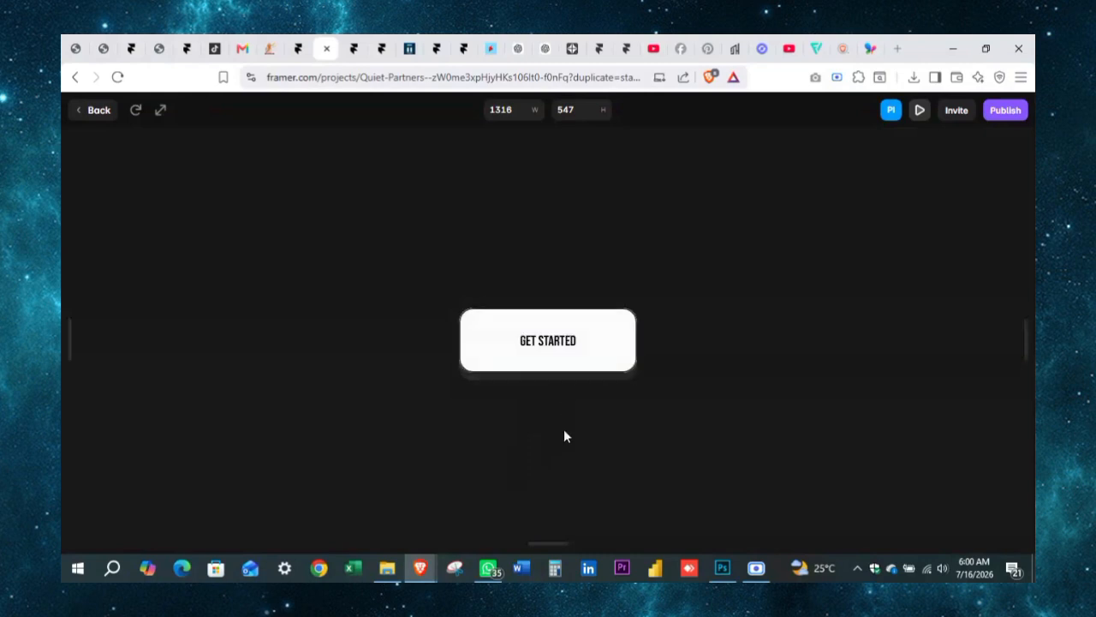
{"action": "left_click", "coordinate": [919, 111]}
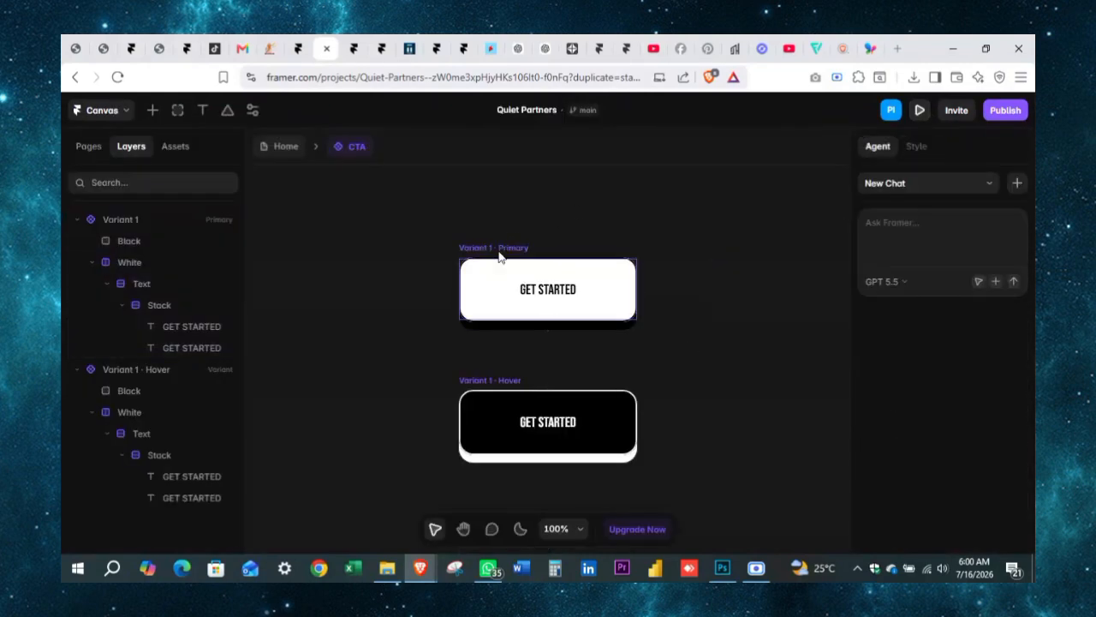
Add a new variant beside the primary one and rename the primary variant Button 1.
{"action": "left_click", "coordinate": [505, 249]}
{"action": "left_click", "coordinate": [792, 291]}
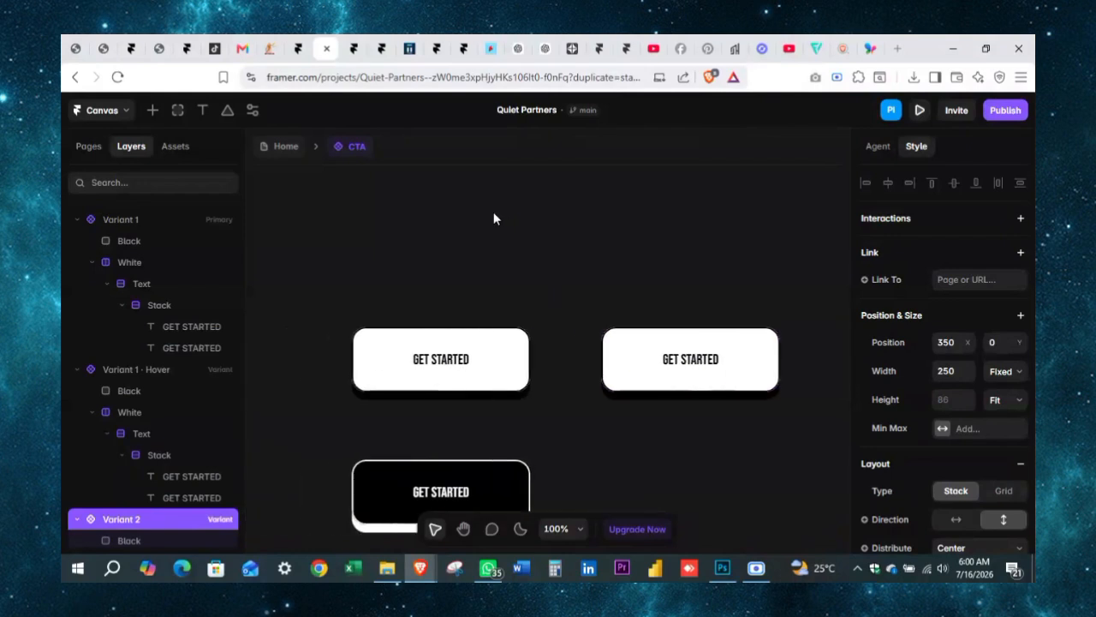
{"action": "left_click", "coordinate": [427, 240]}
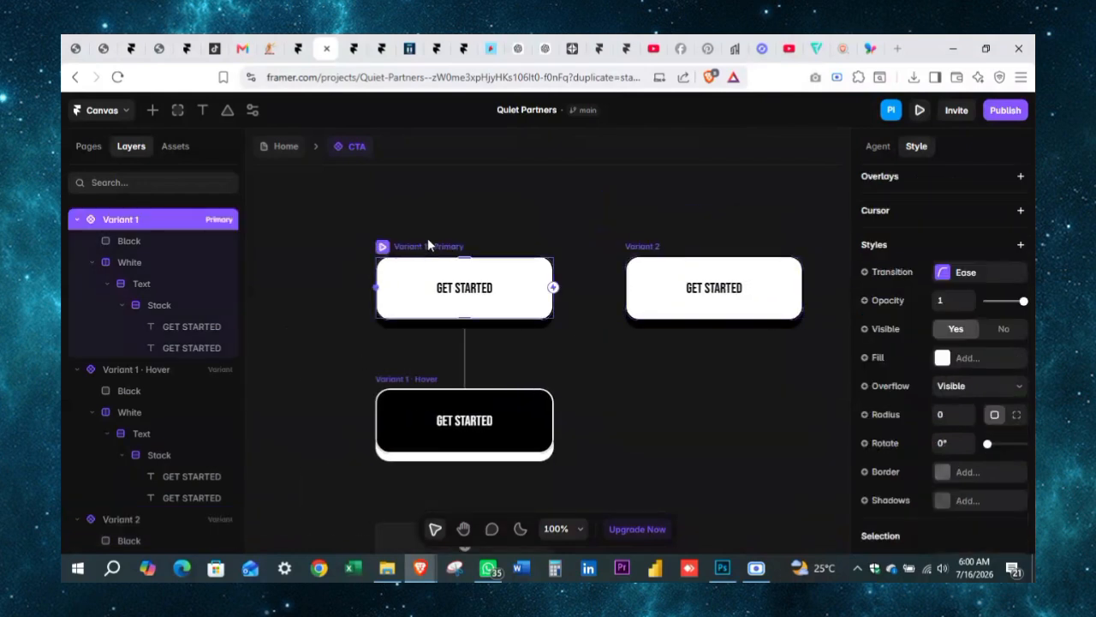
{"action": "type", "text": "b"}
{"action": "type", "text": "b"}
{"action": "type", "text": "B"}
{"action": "type", "text": "utton 1"}
{"action": "key", "text": "Return"}
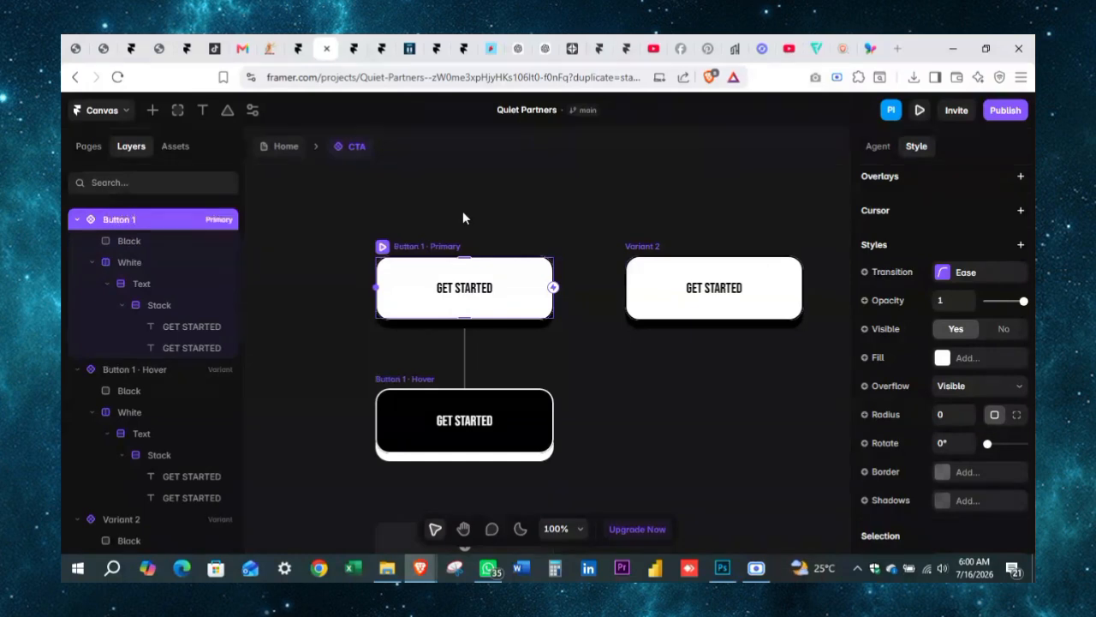
Rename Variant 2 as Button 2.
{"action": "left_click", "coordinate": [657, 241]}
{"action": "key", "text": "ctrl+r"}
{"action": "type", "text": "B"}
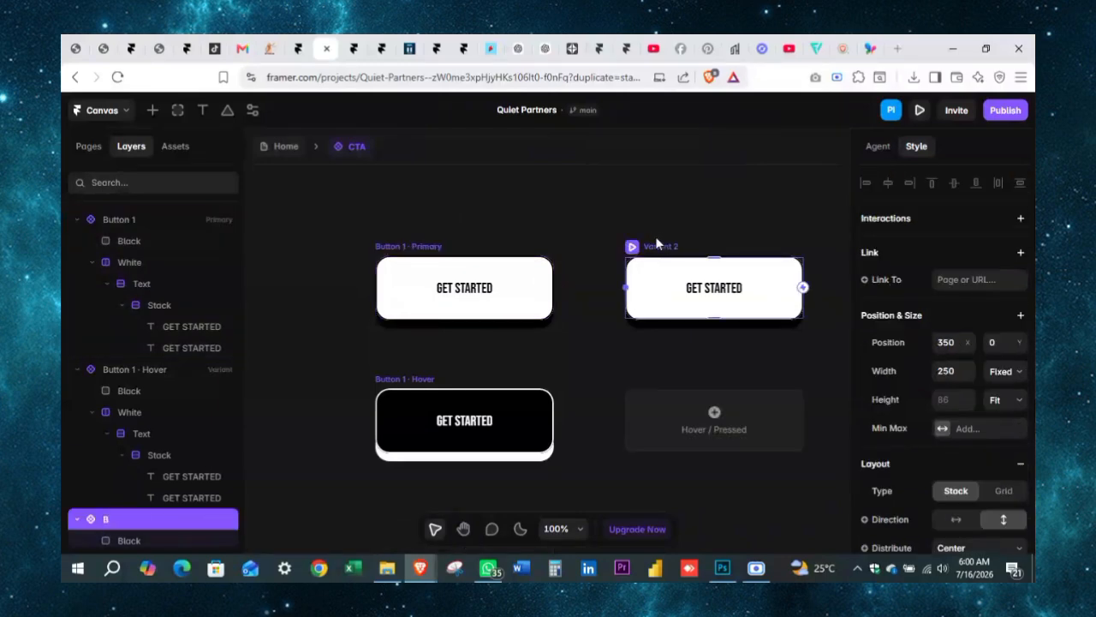
{"action": "type", "text": "utton 2"}
{"action": "key", "text": "Return"}
{"action": "left_click", "coordinate": [681, 215]}
Switch to Photoshop to examine the reference CTA design with the arrow button, and return to Framer.
{"action": "scroll", "coordinate": [681, 216], "scroll_direction": "left", "scroll_amount": 1}
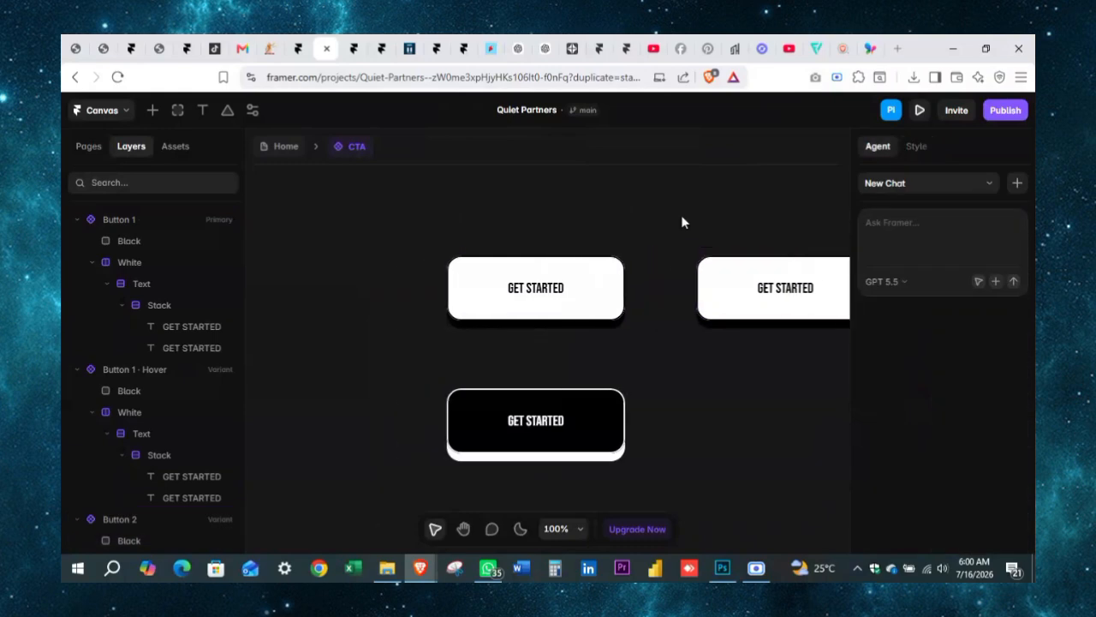
{"action": "scroll", "coordinate": [681, 216], "scroll_direction": "right", "scroll_amount": 2}
{"action": "left_click", "coordinate": [722, 568]}
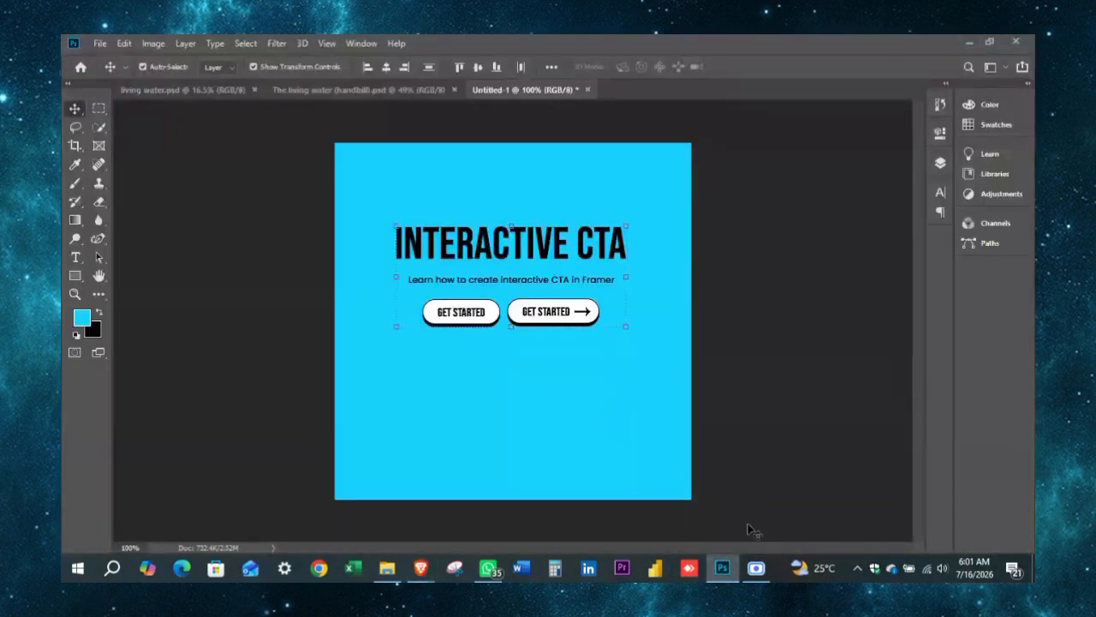
{"action": "mouse_move", "coordinate": [421, 572]}
{"action": "left_click", "coordinate": [375, 505]}
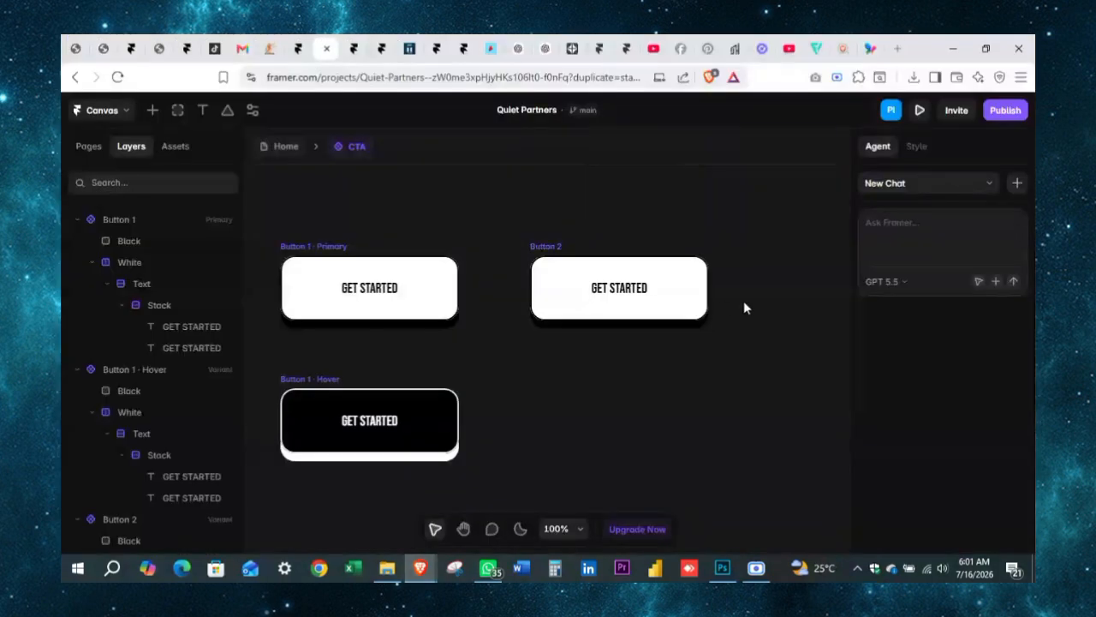
Collapse Button 1's White layer and the Button 1 Hover variant in the layer tree.
{"action": "left_click", "coordinate": [615, 291]}
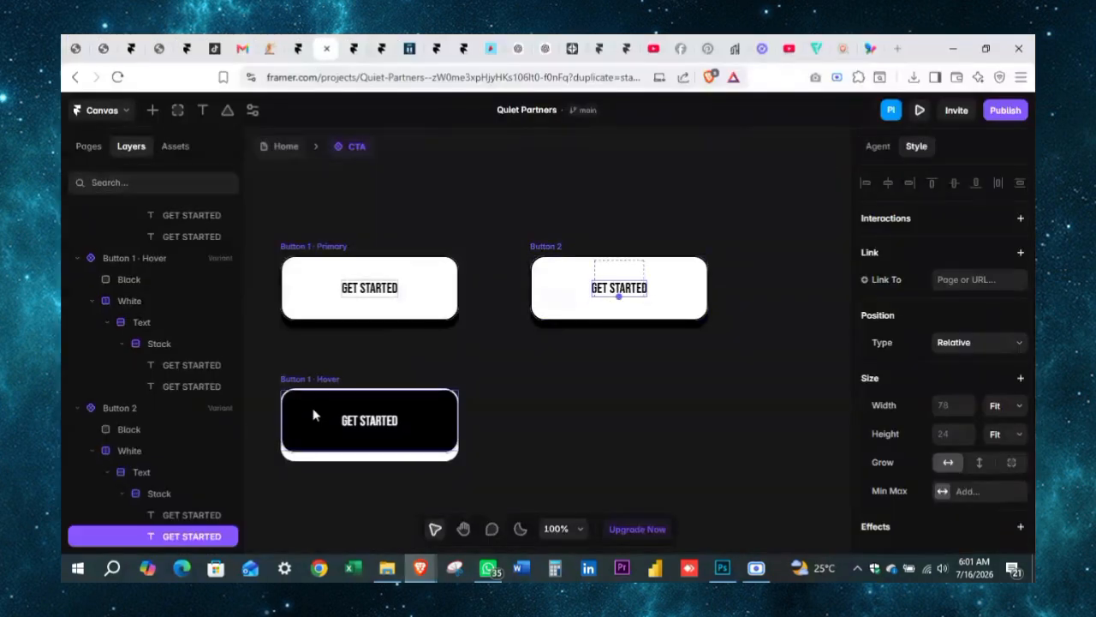
{"action": "left_click", "coordinate": [205, 515]}
{"action": "scroll", "coordinate": [147, 371], "scroll_direction": "up", "scroll_amount": 3}
{"action": "left_click", "coordinate": [92, 262]}
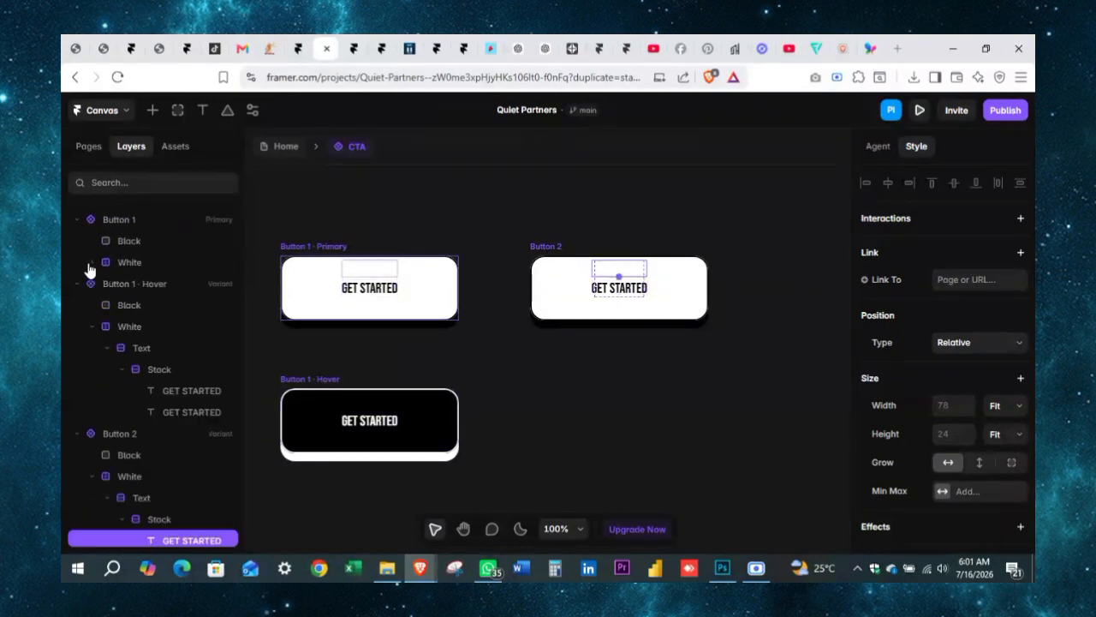
{"action": "left_click", "coordinate": [77, 284]}
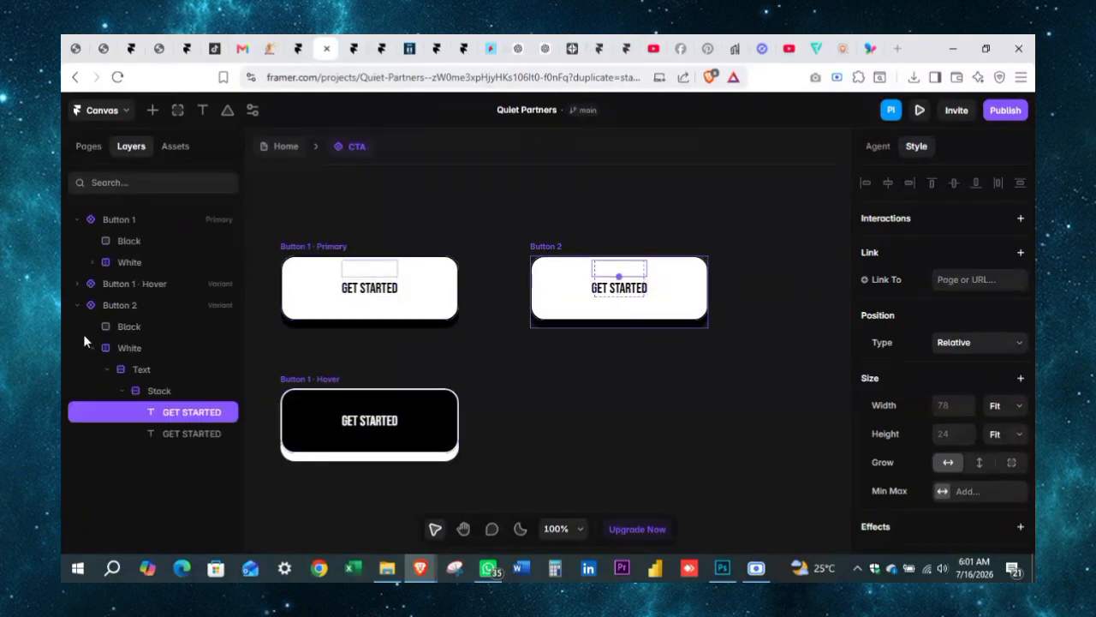
Change the position type of the text Stack in Button 2 to Relative.
{"action": "left_click", "coordinate": [173, 390]}
{"action": "left_click", "coordinate": [172, 411]}
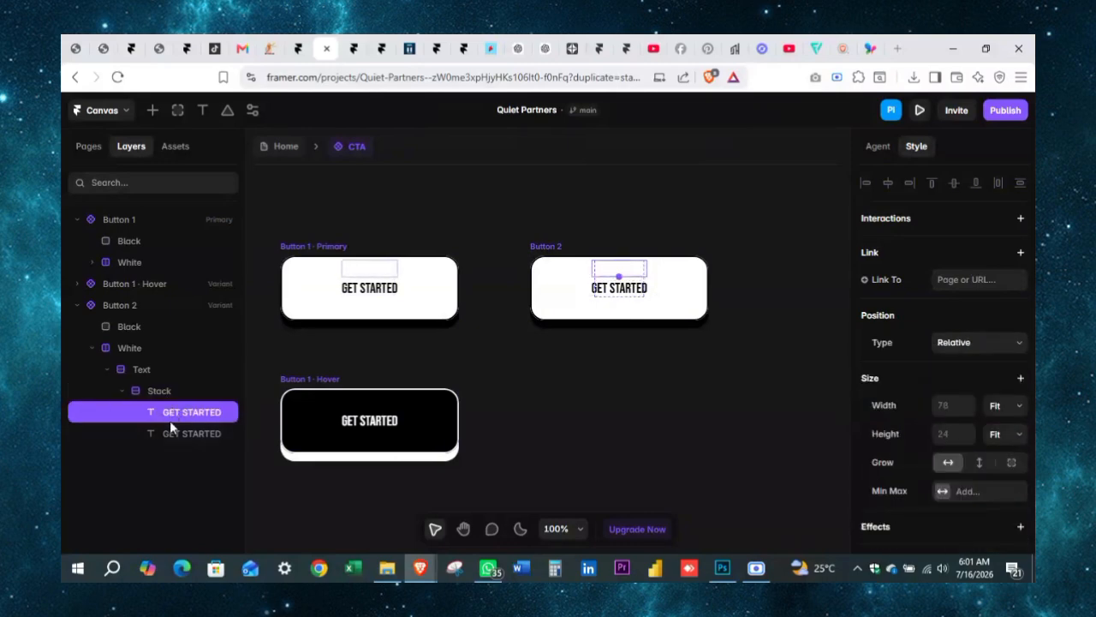
{"action": "left_click", "coordinate": [160, 393]}
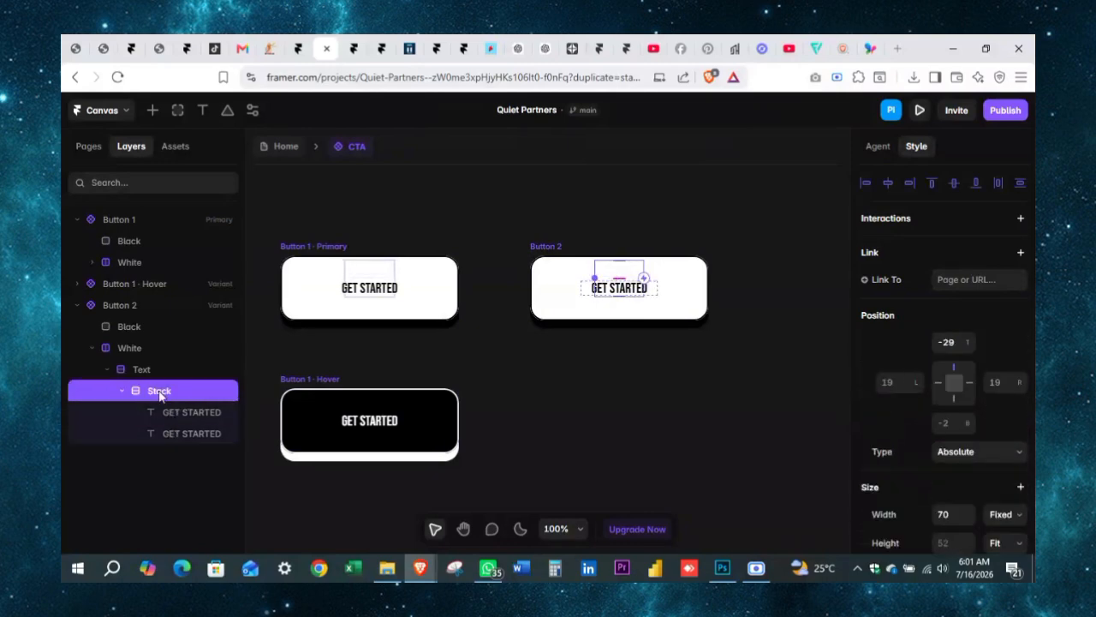
{"action": "left_click", "coordinate": [975, 453]}
{"action": "left_click", "coordinate": [972, 495]}
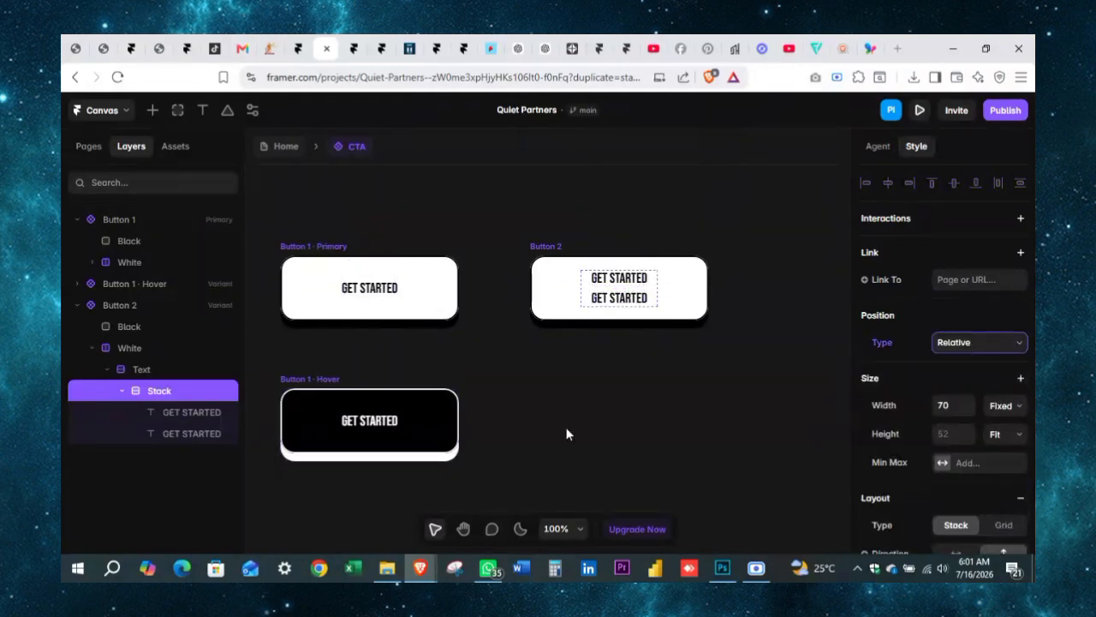
Delete the lower GET STARTED text from Button 2 and set its Stack's width to Fit.
{"action": "left_click", "coordinate": [198, 434]}
{"action": "key", "text": "Delete"}
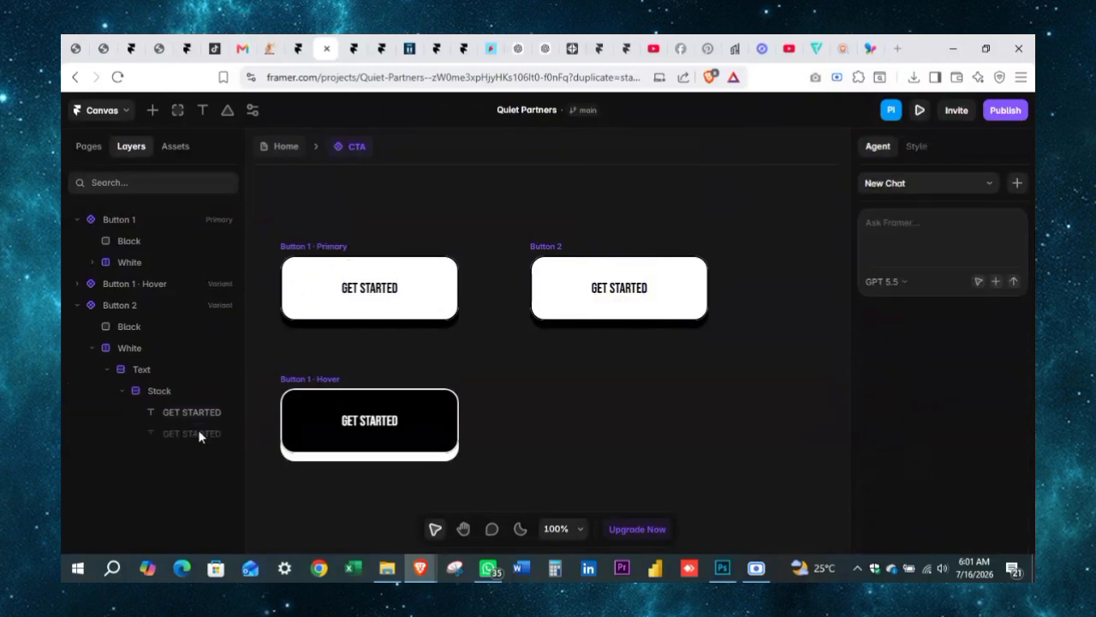
{"action": "left_click", "coordinate": [162, 389]}
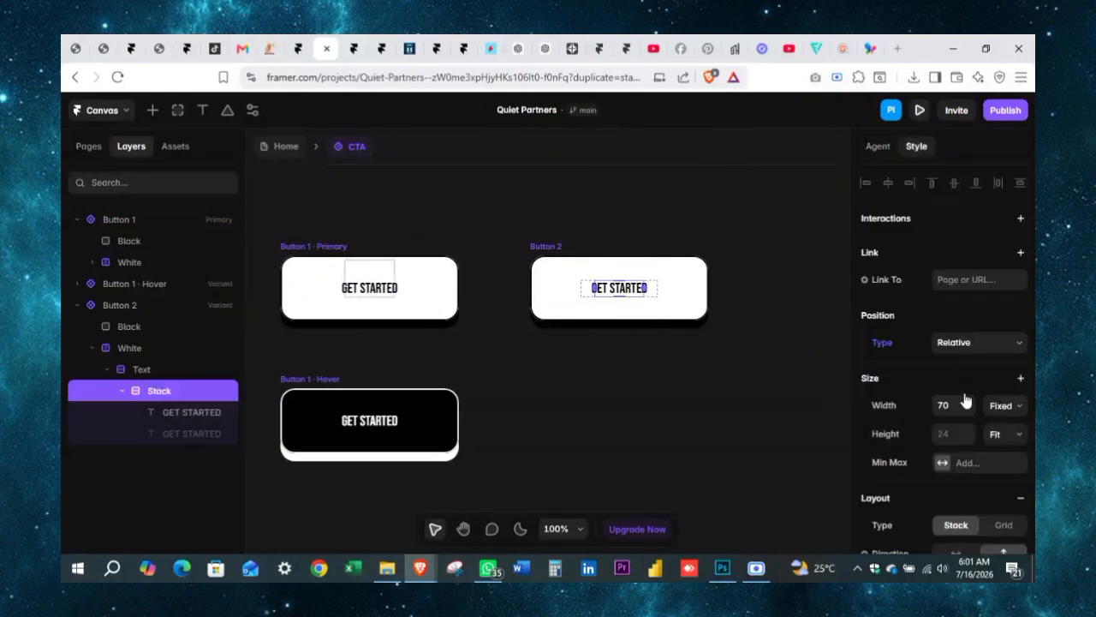
{"action": "left_click", "coordinate": [1003, 405]}
{"action": "left_click", "coordinate": [993, 476]}
{"action": "left_click", "coordinate": [737, 358]}
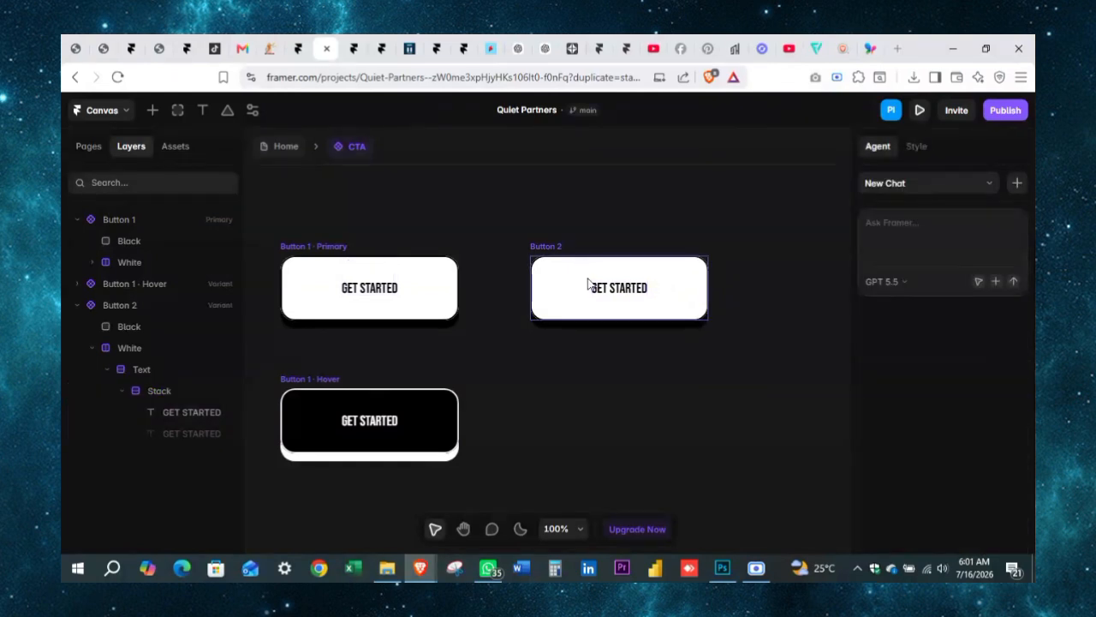
Search the insert library for "phos" and place a Phosphor icon on the canvas below Button 2.
{"action": "left_click", "coordinate": [612, 294]}
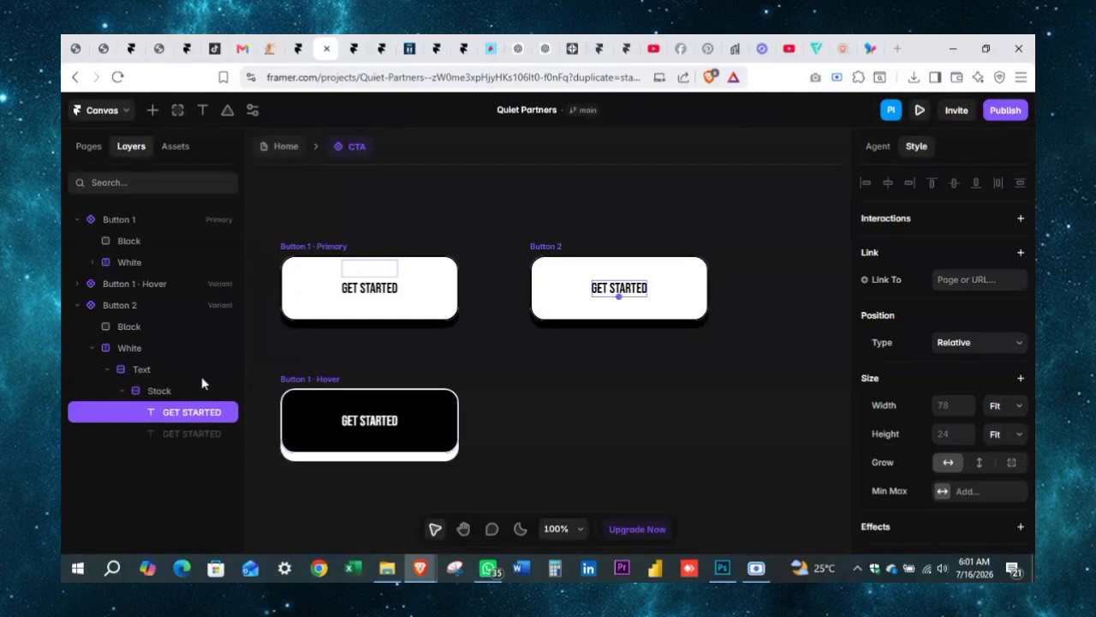
{"action": "left_click", "coordinate": [159, 390]}
{"action": "left_click", "coordinate": [640, 383]}
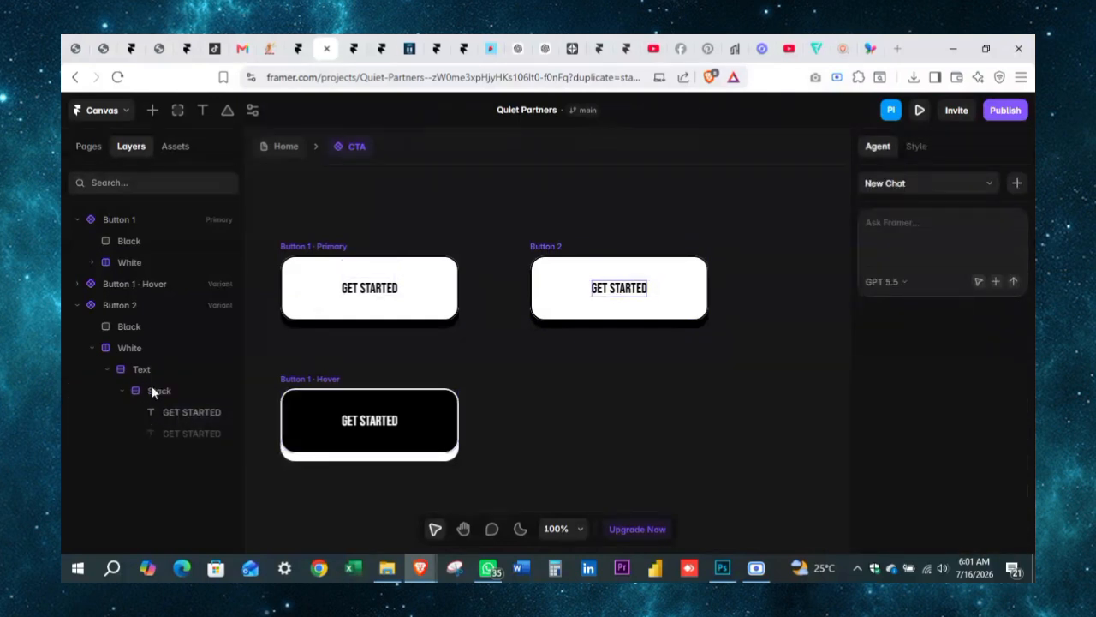
{"action": "left_click", "coordinate": [155, 392]}
{"action": "type", "text": "i"}
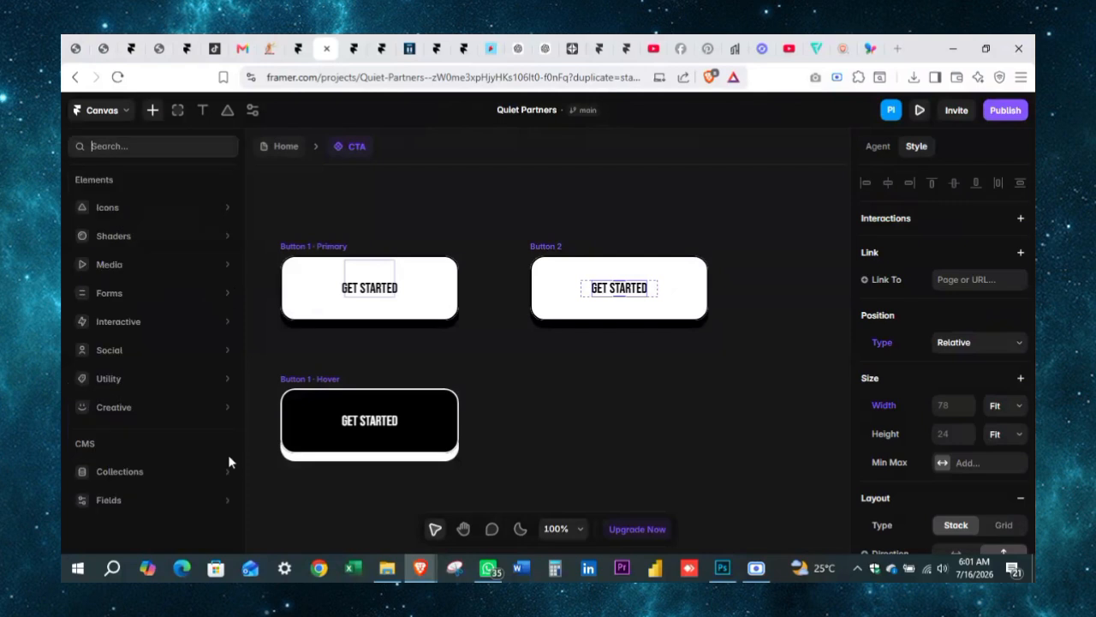
{"action": "type", "text": "in"}
{"action": "key", "text": "BackSpace"}
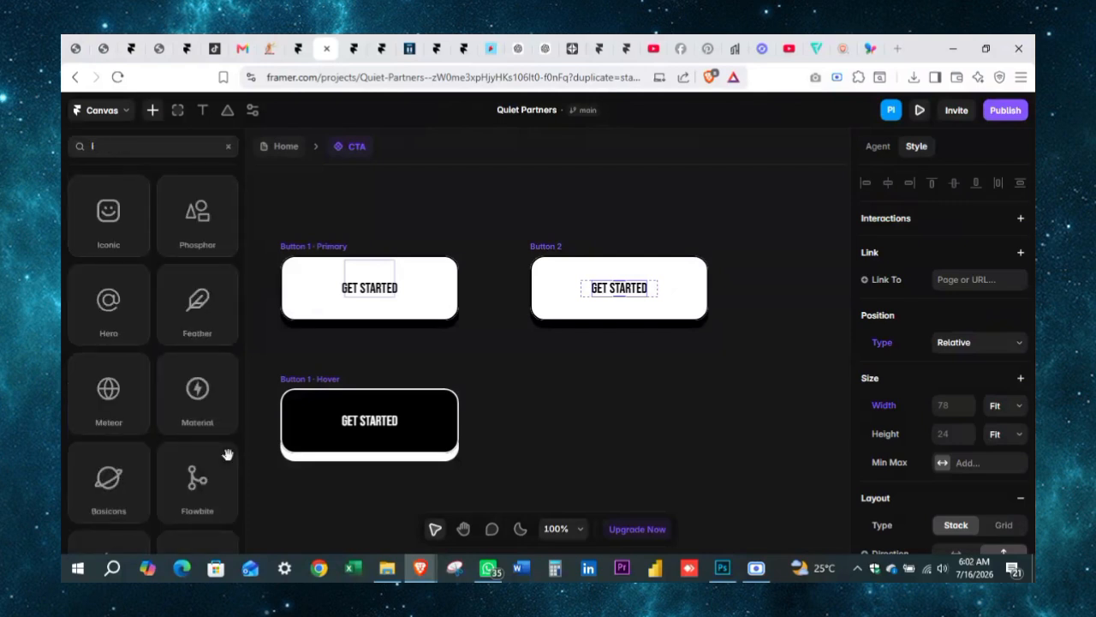
{"action": "key", "text": "BackSpace"}
{"action": "type", "text": "p"}
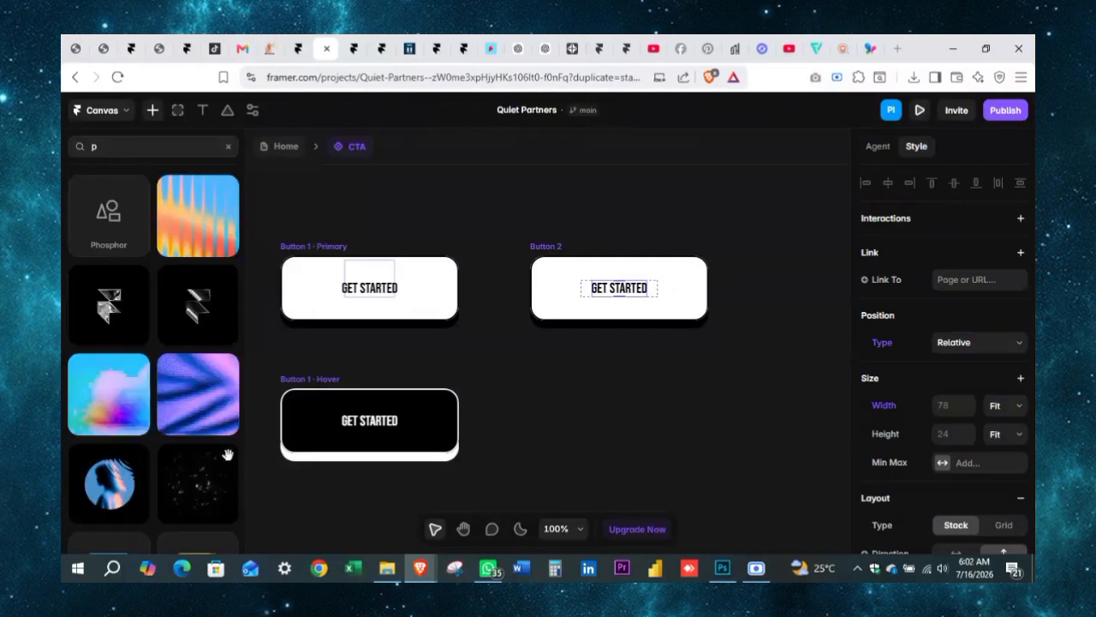
{"action": "type", "text": "hos"}
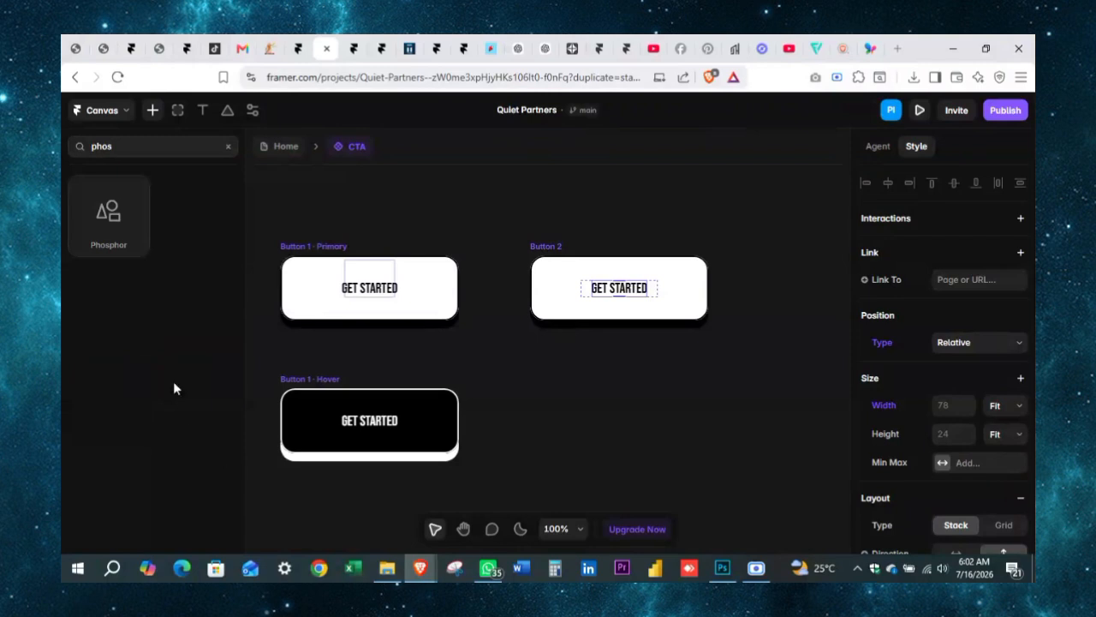
{"action": "left_click_drag", "start_coordinate": [115, 217], "coordinate": [584, 375]}
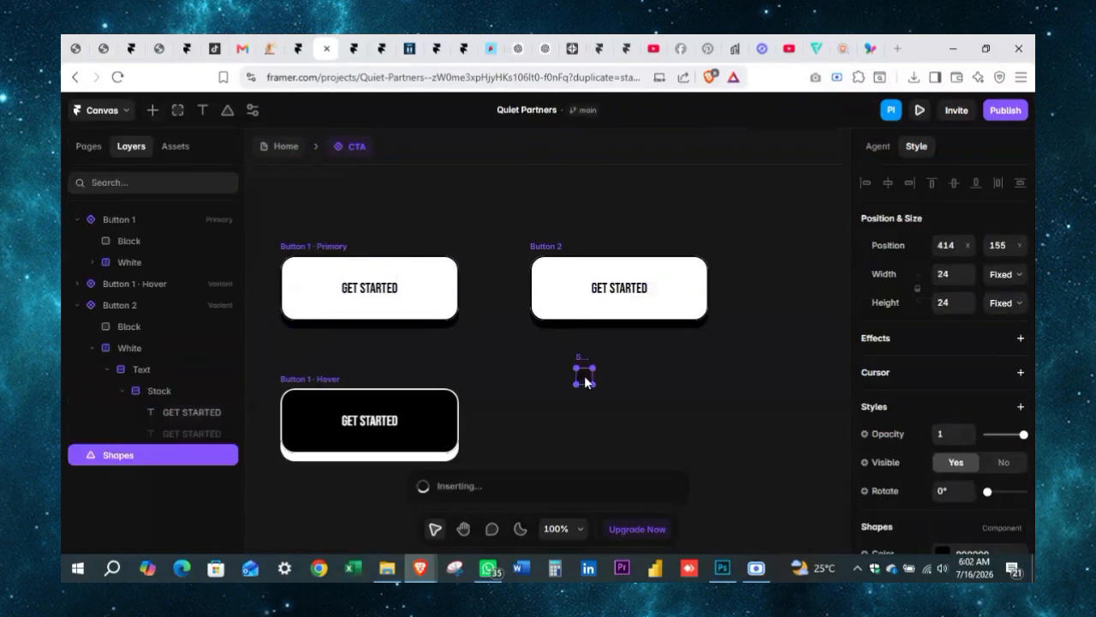
Open the icon choices for the Phosphor Shapes icon below Button 2 and browse the available icons.
{"action": "scroll", "coordinate": [951, 401], "scroll_direction": "down", "scroll_amount": 3}
{"action": "left_click", "coordinate": [654, 407]}
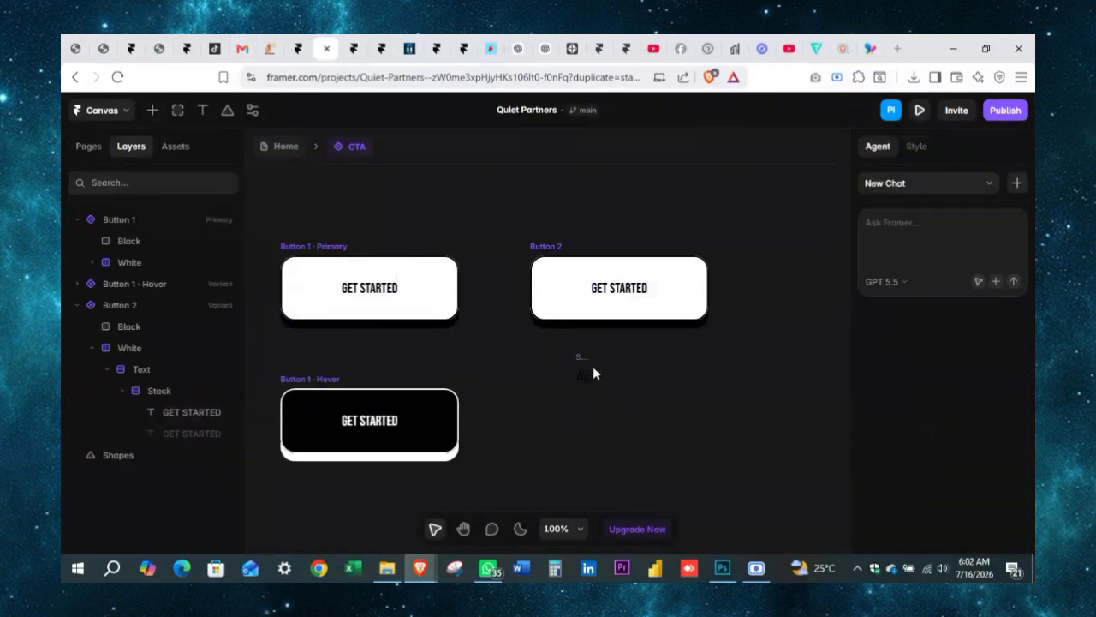
{"action": "left_click", "coordinate": [586, 359]}
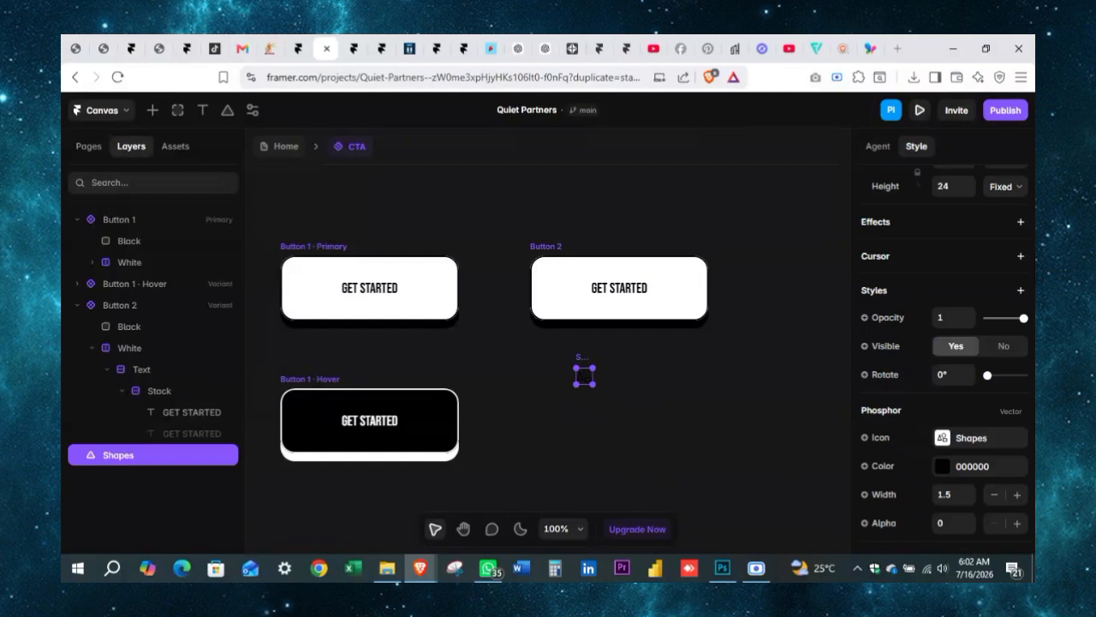
{"action": "scroll", "coordinate": [951, 385], "scroll_direction": "down", "scroll_amount": 1}
{"action": "left_click", "coordinate": [976, 412]}
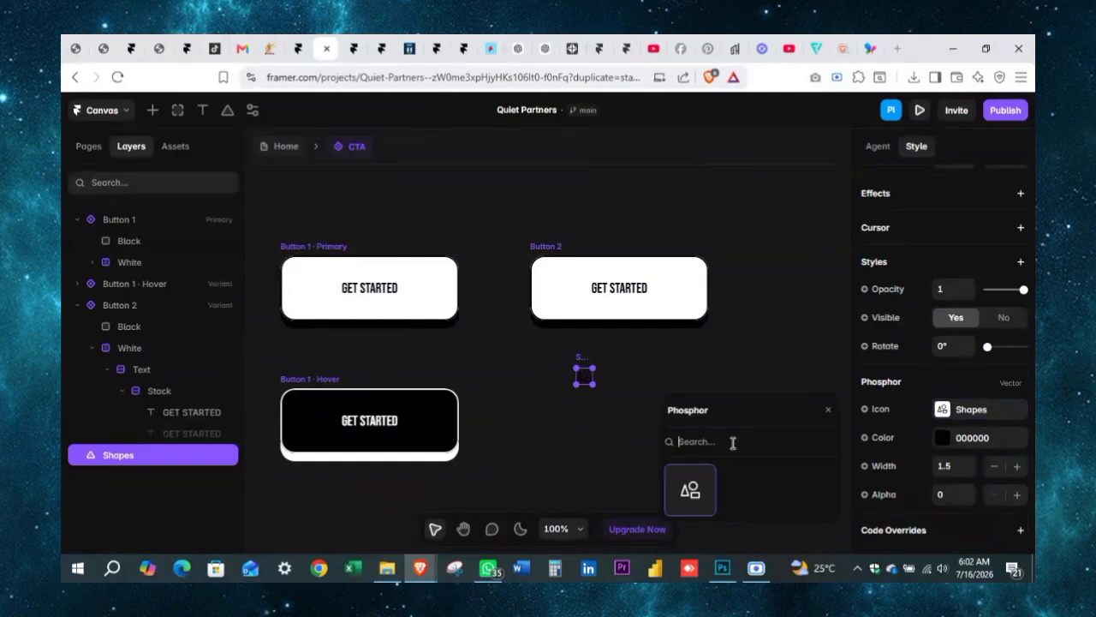
{"action": "type", "text": "arrow"}
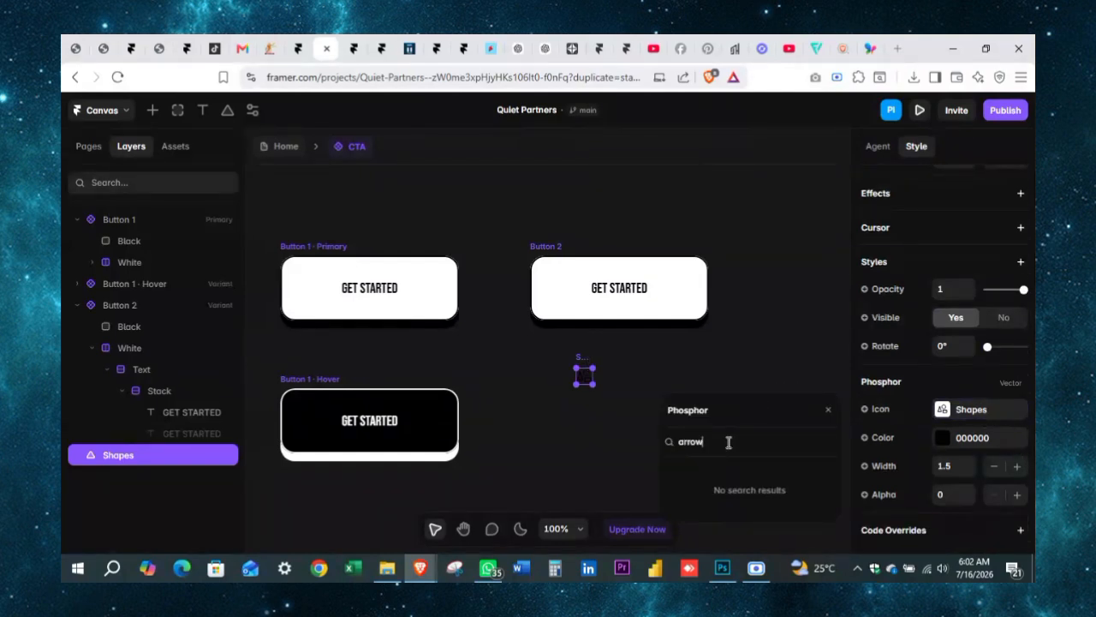
{"action": "key", "text": "BackSpace"}
{"action": "key", "text": "BackSpace"}
{"action": "key", "text": "BackSpace"}
{"action": "key", "text": "BackSpace"}
{"action": "key", "text": "BackSpace"}
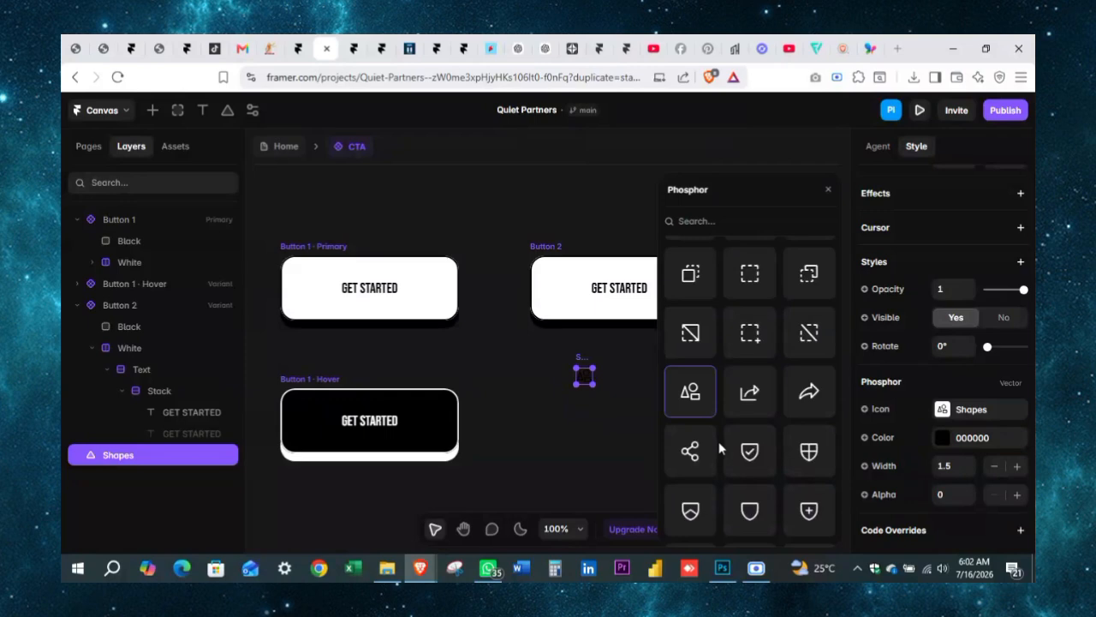
{"action": "scroll", "coordinate": [715, 462], "scroll_direction": "down", "scroll_amount": 10}
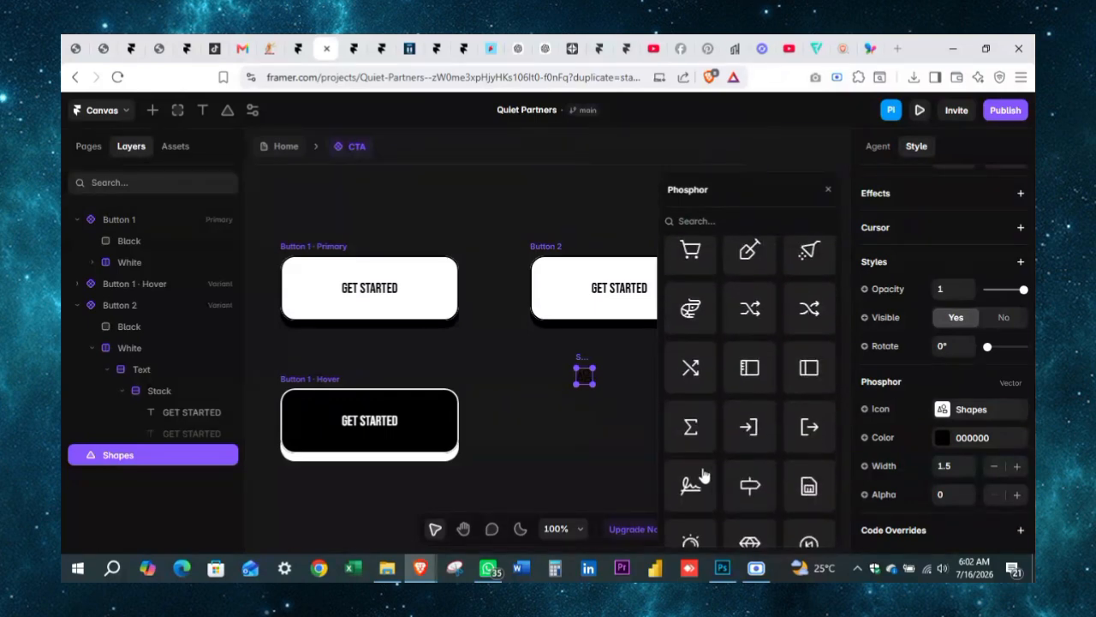
{"action": "scroll", "coordinate": [713, 476], "scroll_direction": "down", "scroll_amount": 10}
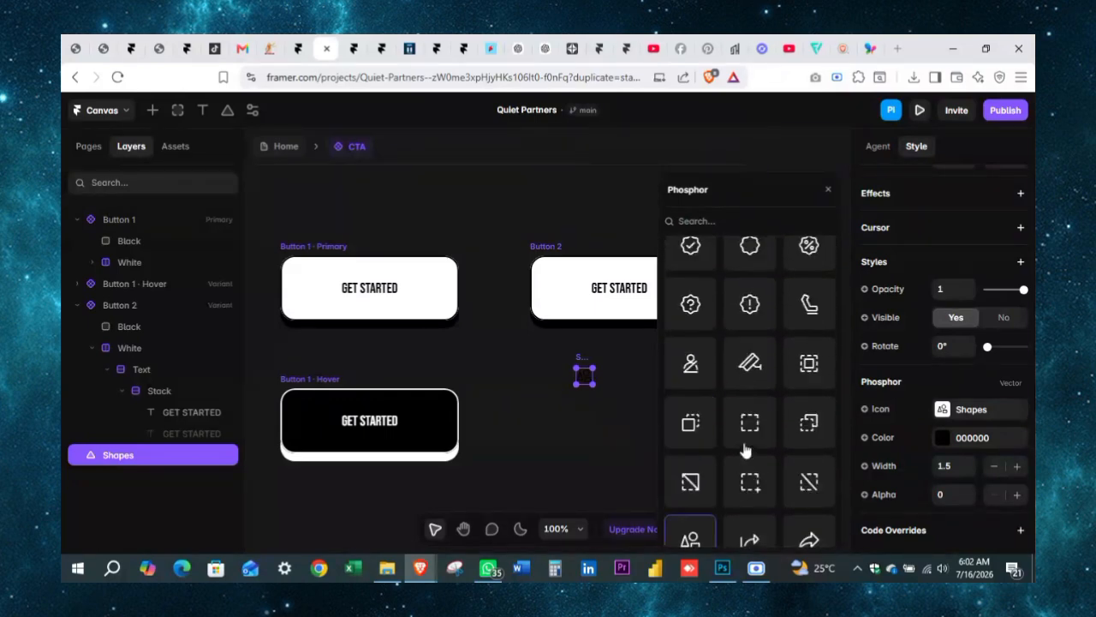
Search the Phosphor icons for "arrow" and change the placed icon to Arrow Right.
{"action": "type", "text": "arrow"}
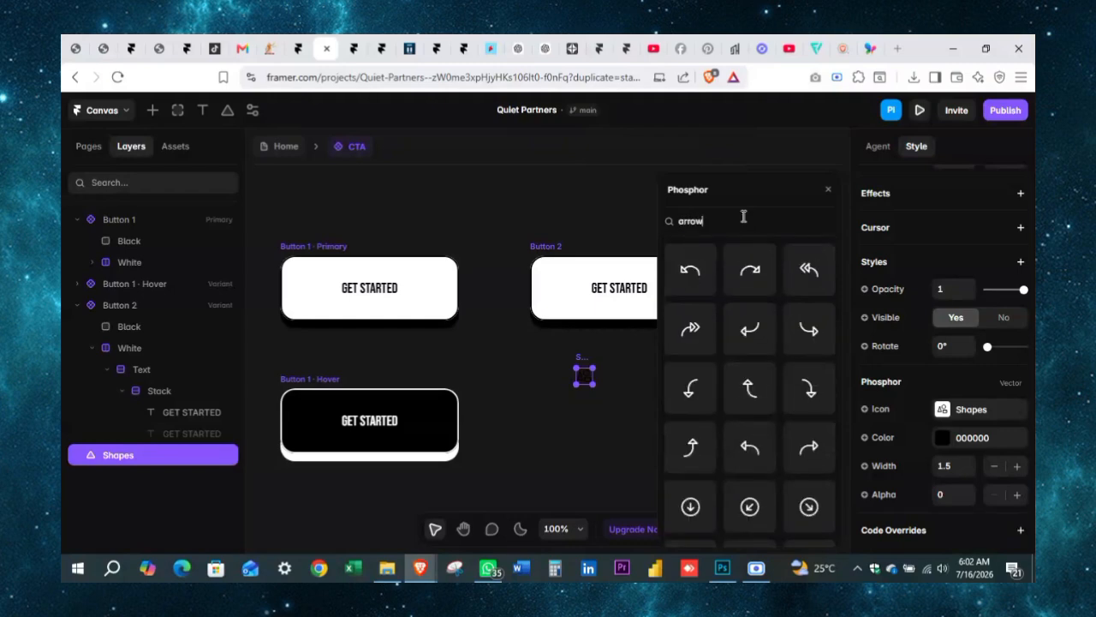
{"action": "scroll", "coordinate": [745, 386], "scroll_direction": "down", "scroll_amount": 10}
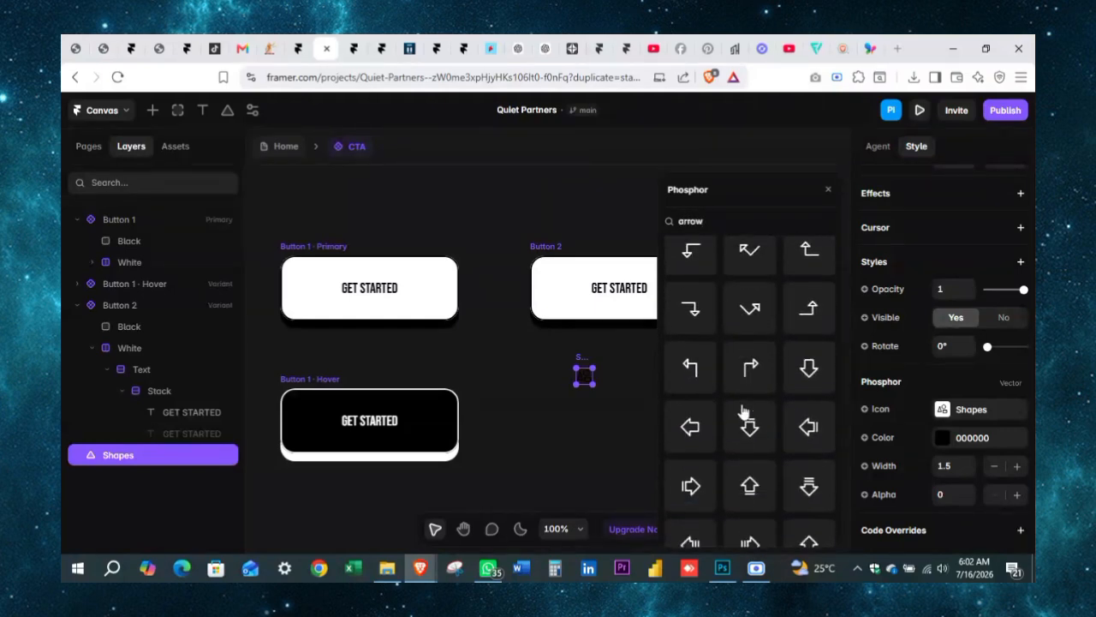
{"action": "scroll", "coordinate": [743, 422], "scroll_direction": "down", "scroll_amount": 6}
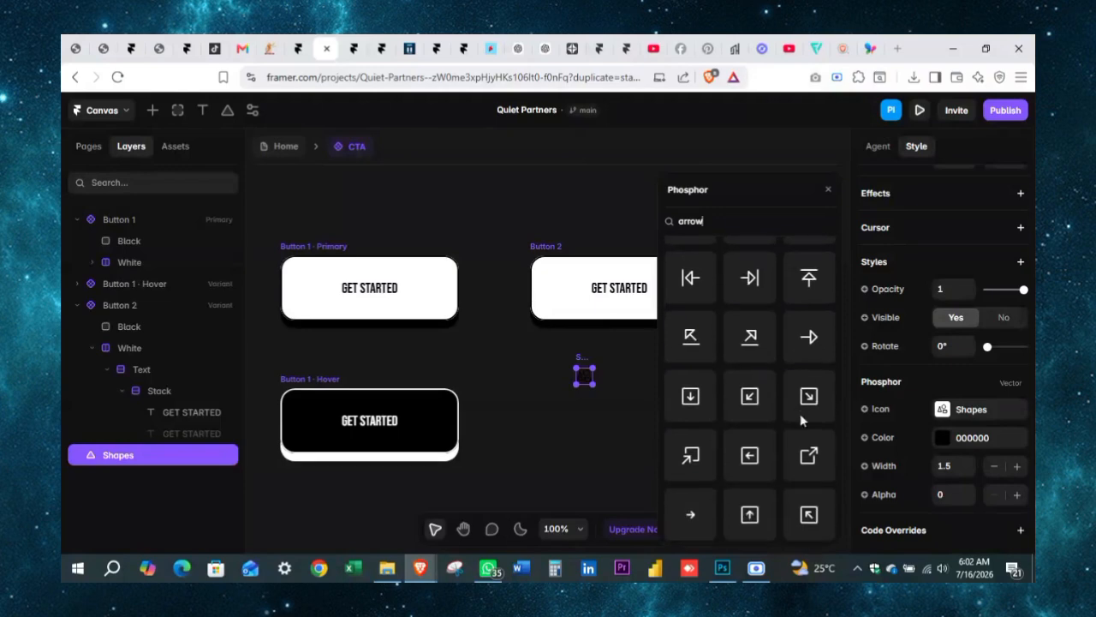
{"action": "scroll", "coordinate": [803, 424], "scroll_direction": "down", "scroll_amount": 4}
{"action": "scroll", "coordinate": [803, 426], "scroll_direction": "up", "scroll_amount": 3}
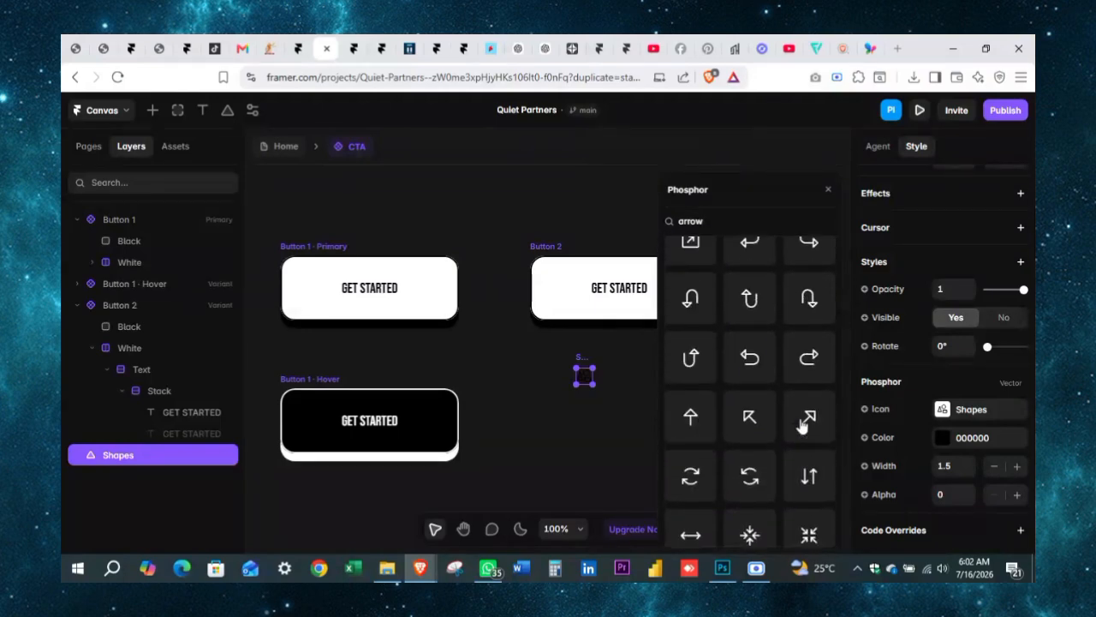
{"action": "scroll", "coordinate": [803, 425], "scroll_direction": "down", "scroll_amount": 8}
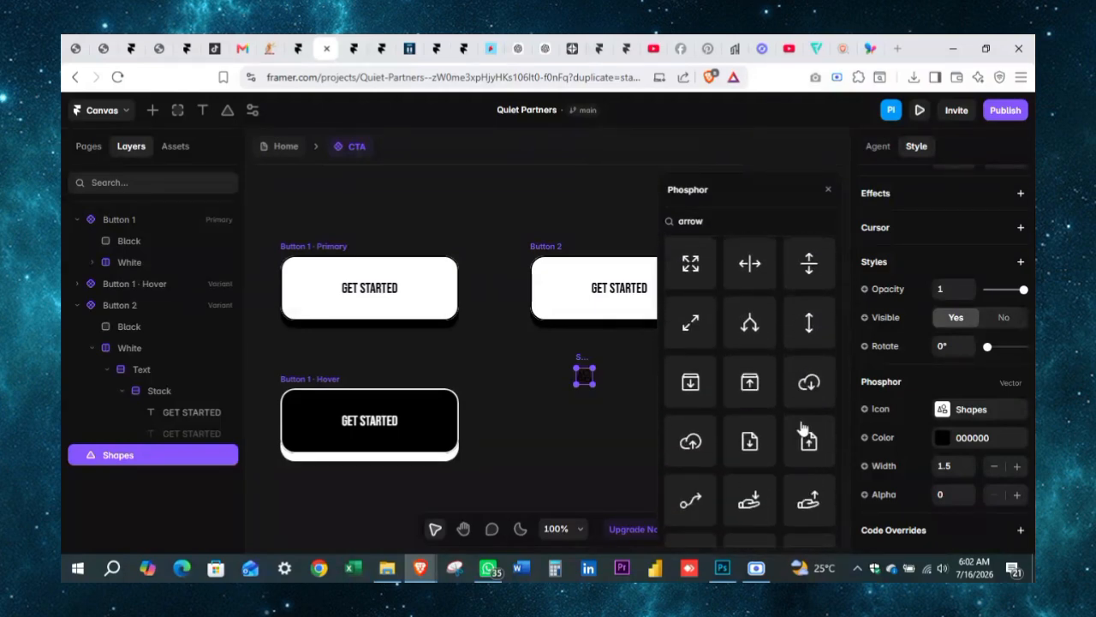
{"action": "scroll", "coordinate": [803, 425], "scroll_direction": "up", "scroll_amount": 10}
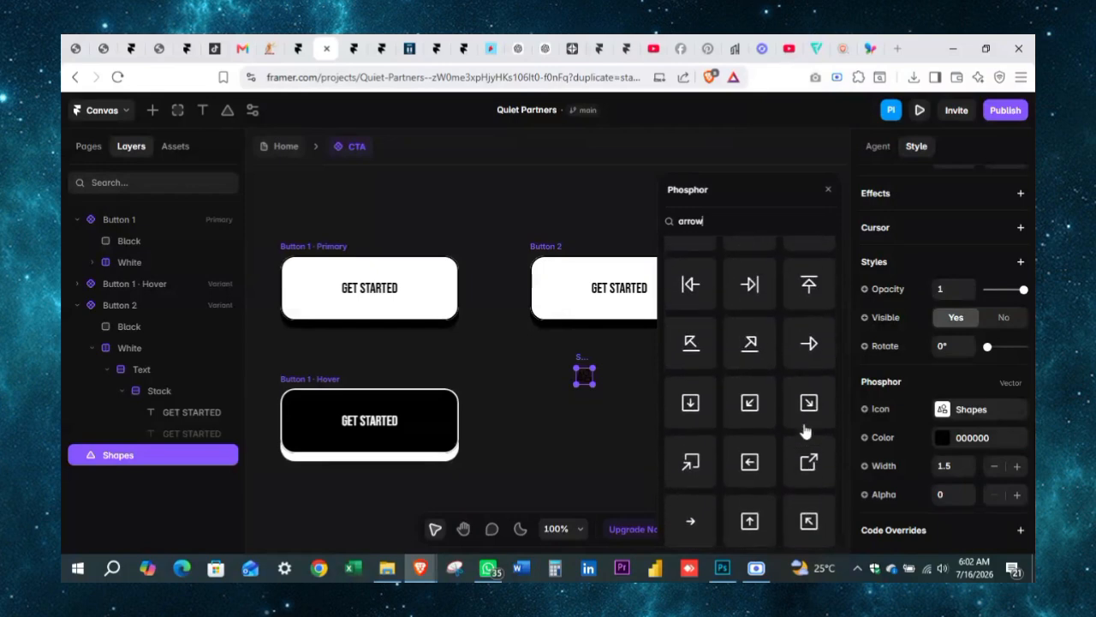
{"action": "left_click", "coordinate": [811, 375]}
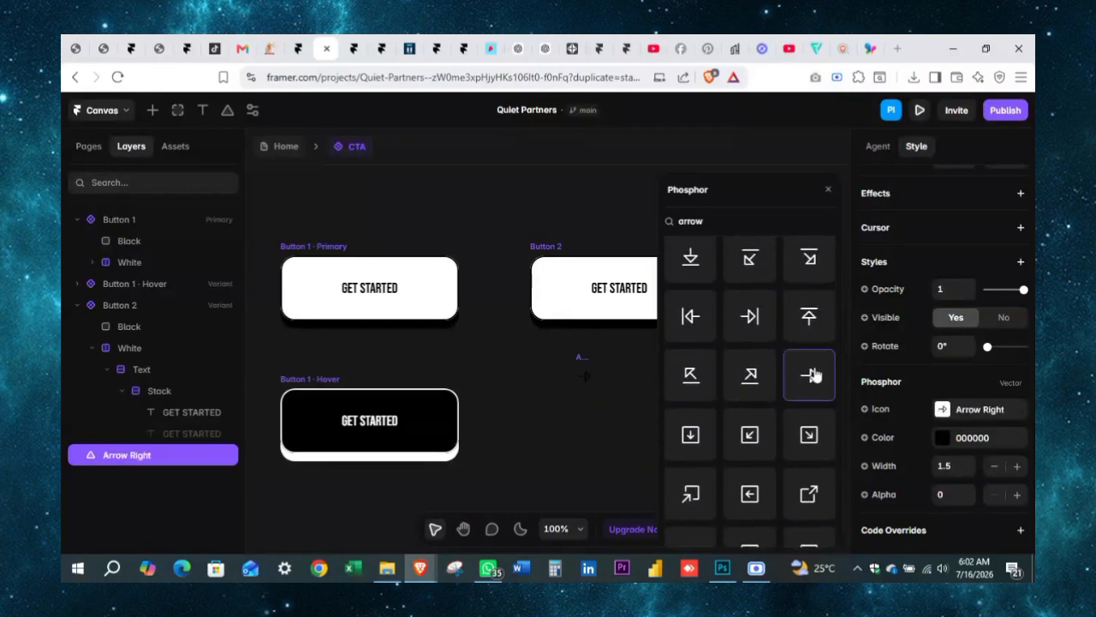
{"action": "left_click", "coordinate": [827, 188]}
Set the arrow icon's size to 30 by 30 and move it into Button 2's inner Stack after the GET STARTED text.
{"action": "scroll", "coordinate": [1023, 290], "scroll_direction": "up", "scroll_amount": 3}
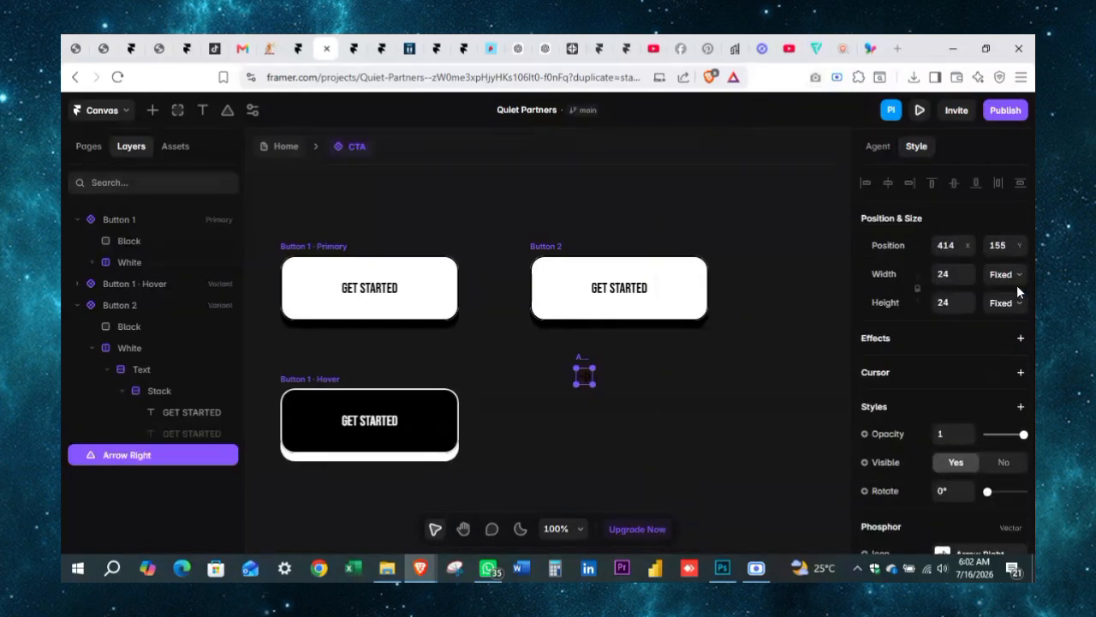
{"action": "left_click", "coordinate": [954, 275]}
{"action": "key", "text": "Return"}
{"action": "left_click", "coordinate": [682, 417]}
{"action": "left_click", "coordinate": [588, 386]}
{"action": "left_click_drag", "start_coordinate": [110, 457], "coordinate": [181, 419]}
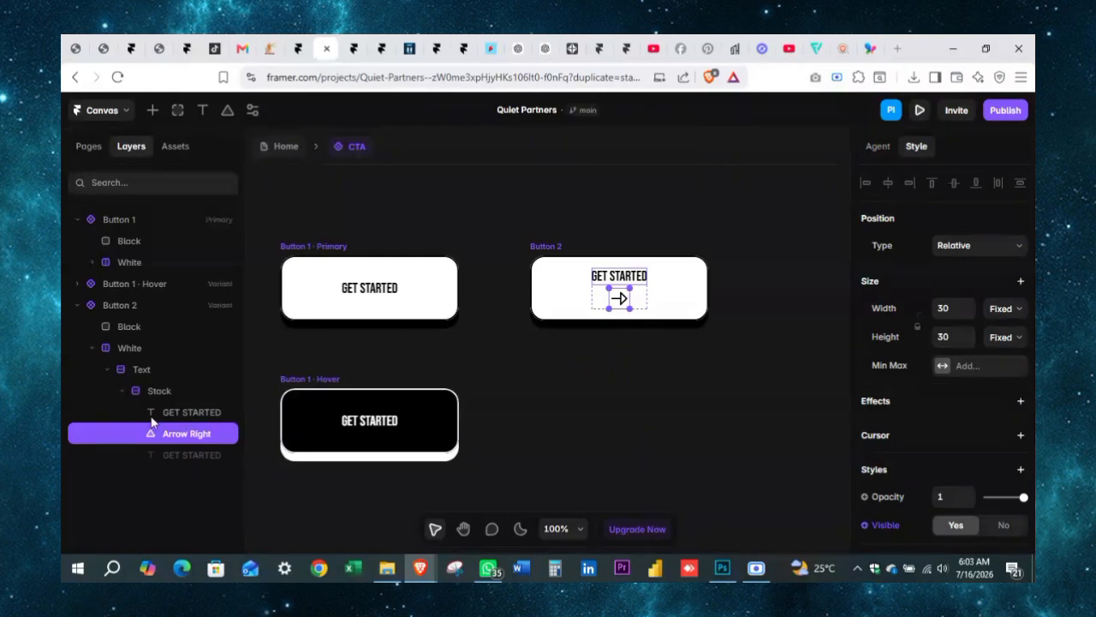
Set the direction of Button 2's inner Stack to horizontal so the arrow sits beside the text.
{"action": "left_click", "coordinate": [174, 391]}
{"action": "scroll", "coordinate": [942, 385], "scroll_direction": "down", "scroll_amount": 3}
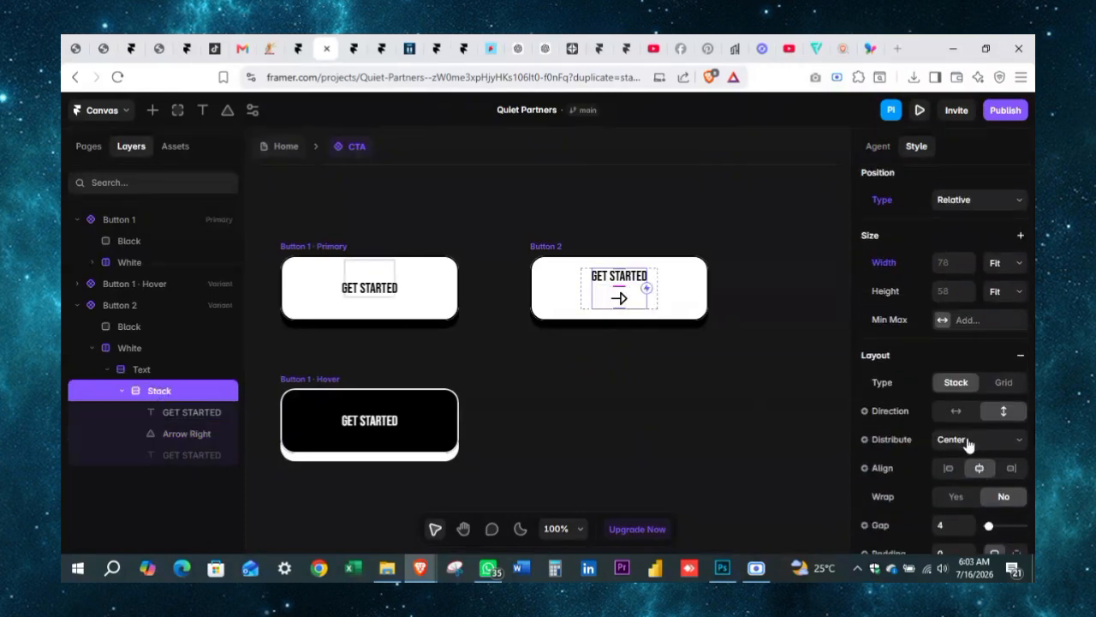
{"action": "left_click", "coordinate": [955, 410]}
{"action": "left_click", "coordinate": [728, 391]}
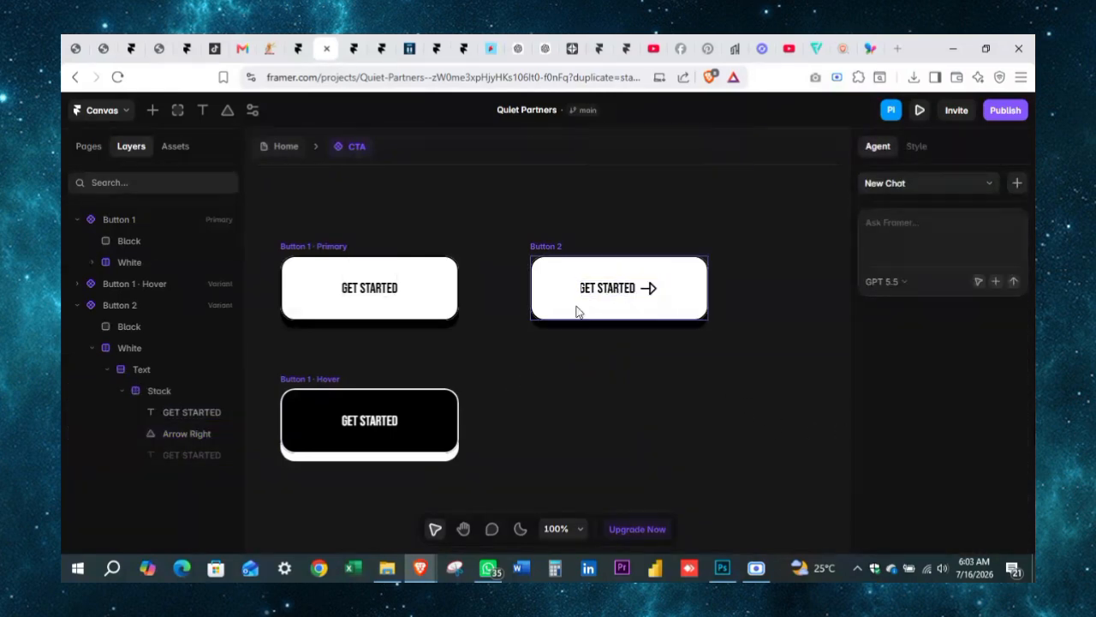
Set the width of Button 2's Text layer to Fit.
{"action": "left_click", "coordinate": [634, 291]}
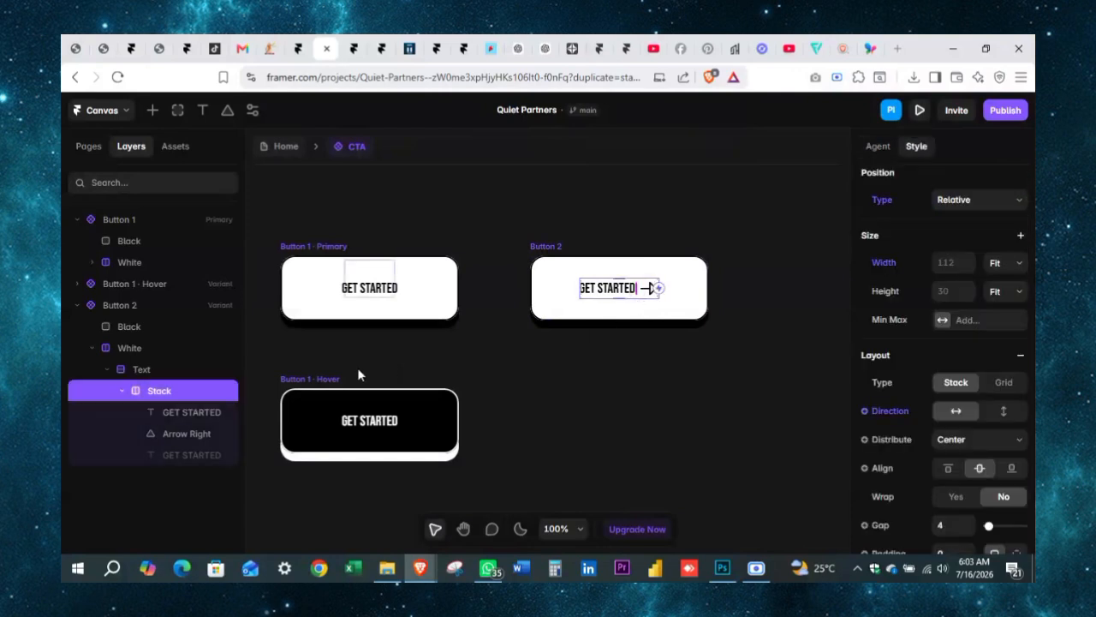
{"action": "left_click", "coordinate": [161, 369]}
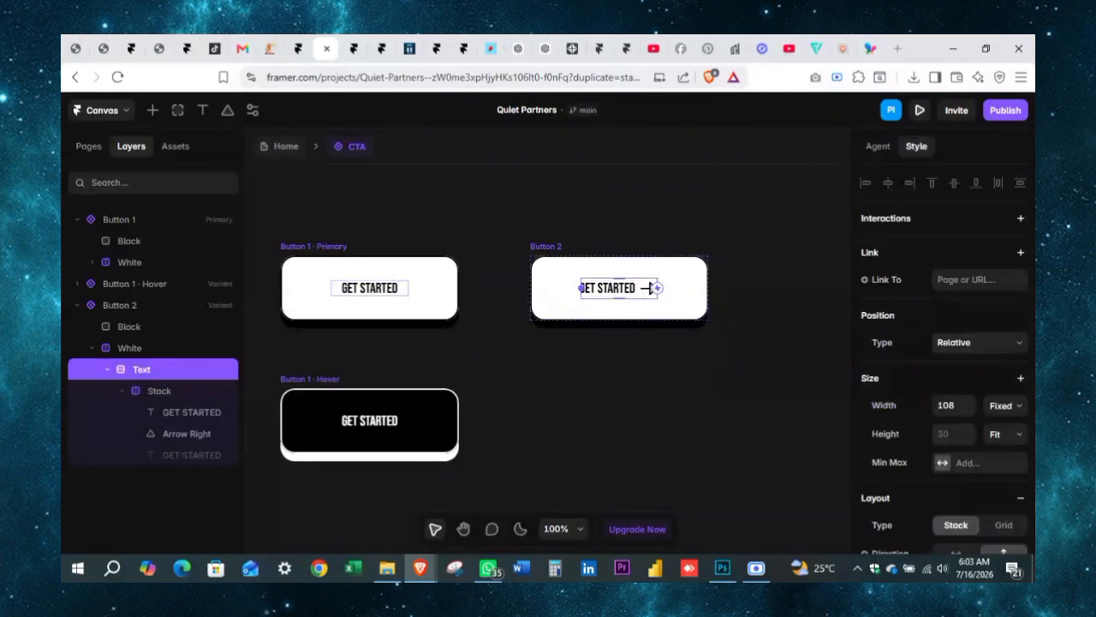
{"action": "scroll", "coordinate": [942, 360], "scroll_direction": "down", "scroll_amount": 2}
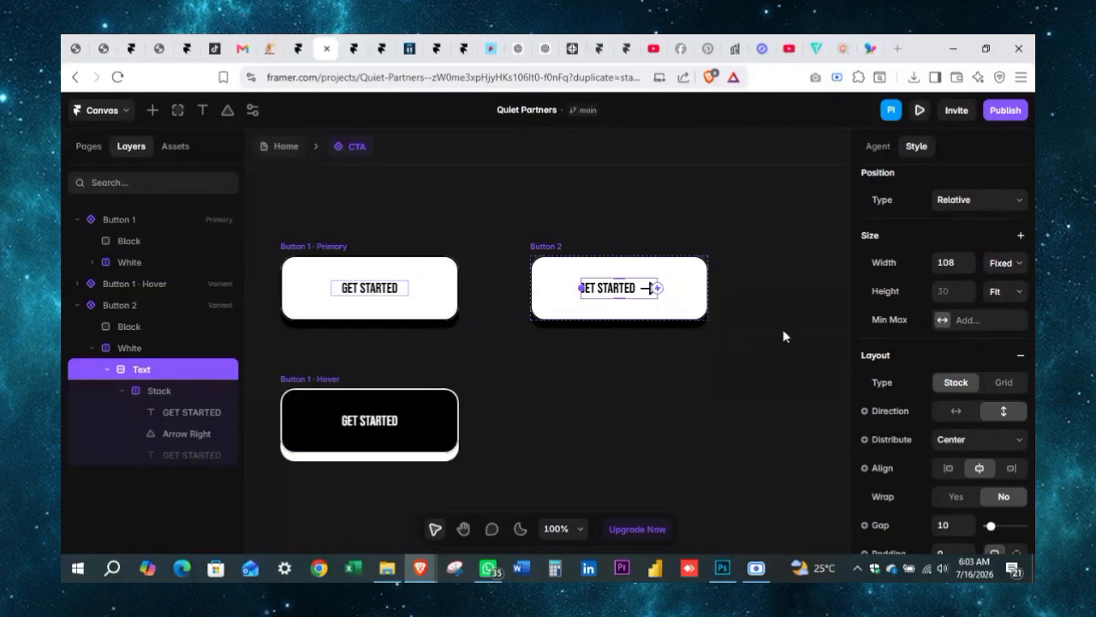
{"action": "left_click", "coordinate": [1019, 264]}
{"action": "left_click", "coordinate": [1004, 336]}
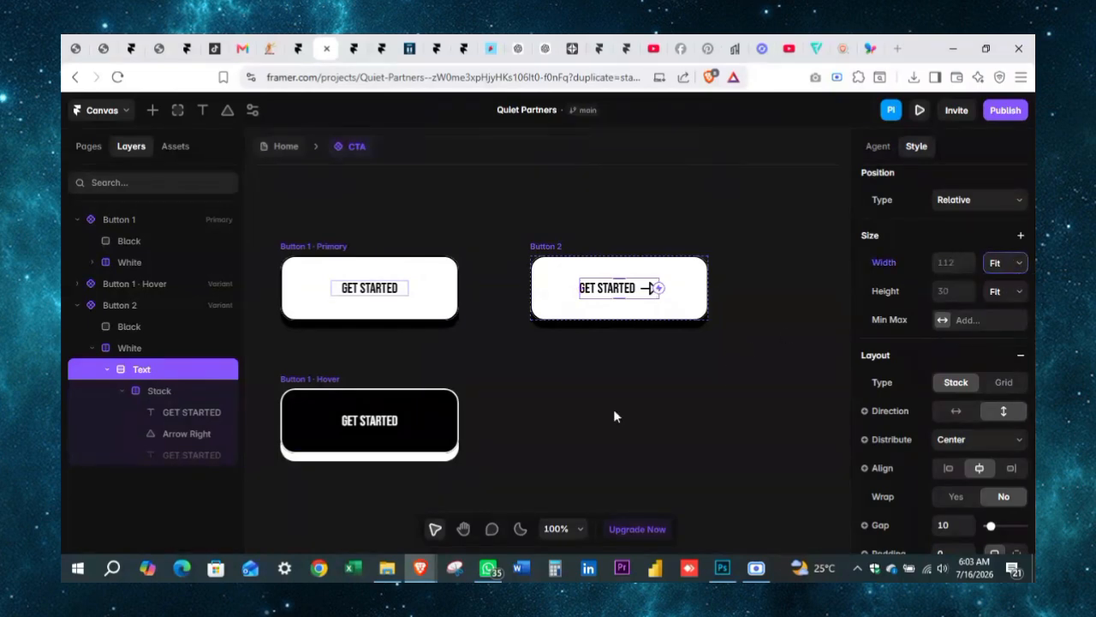
{"action": "left_click", "coordinate": [645, 322]}
{"action": "left_click", "coordinate": [638, 289]}
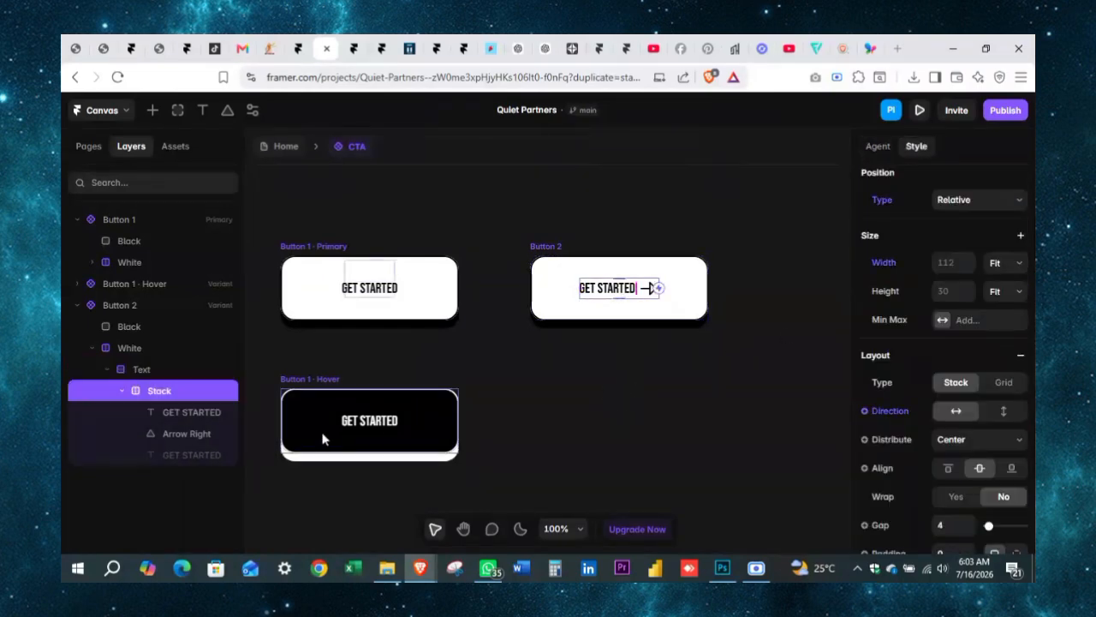
{"action": "left_click", "coordinate": [608, 377]}
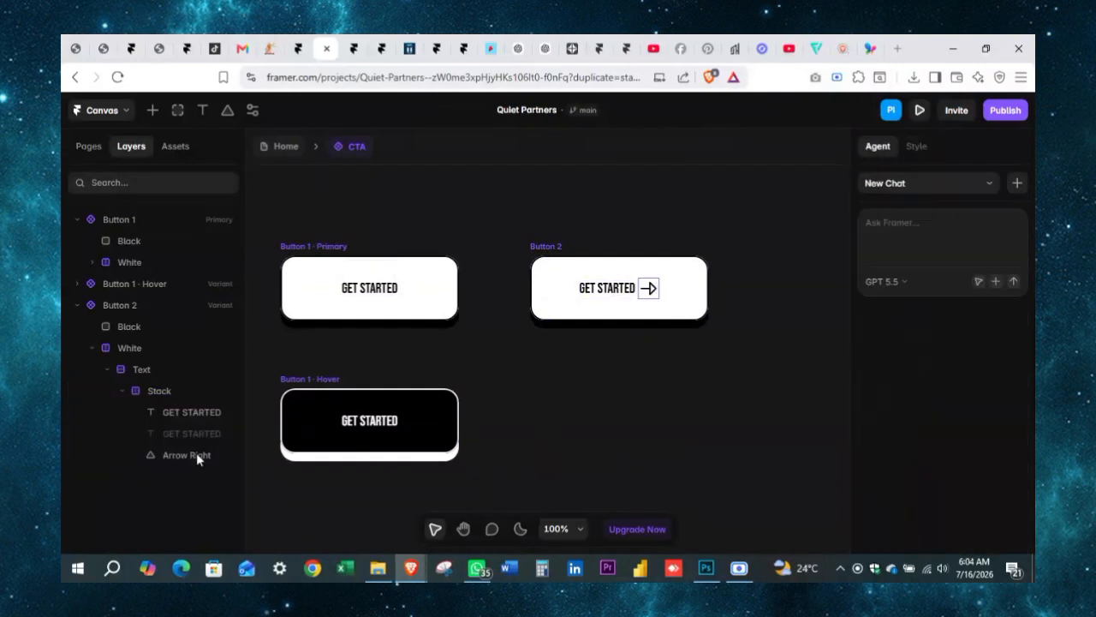
Duplicate the Arrow Right icon in Button 2's inner Stack.
{"action": "left_click", "coordinate": [197, 458]}
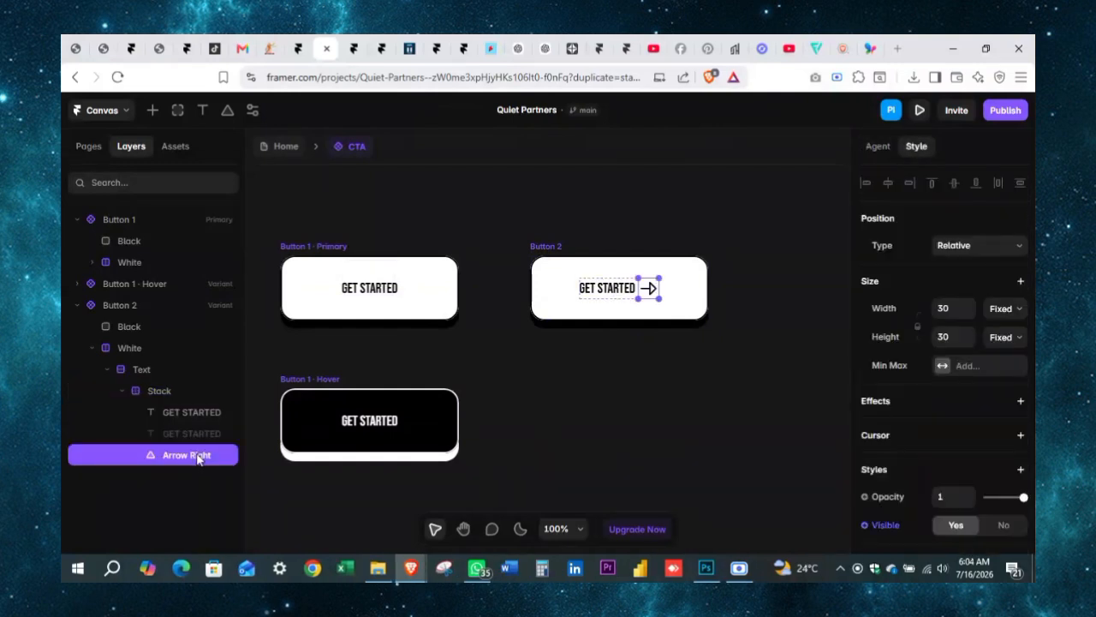
{"action": "left_click", "coordinate": [511, 449]}
{"action": "left_click", "coordinate": [166, 460]}
{"action": "key", "text": "ctrl+d"}
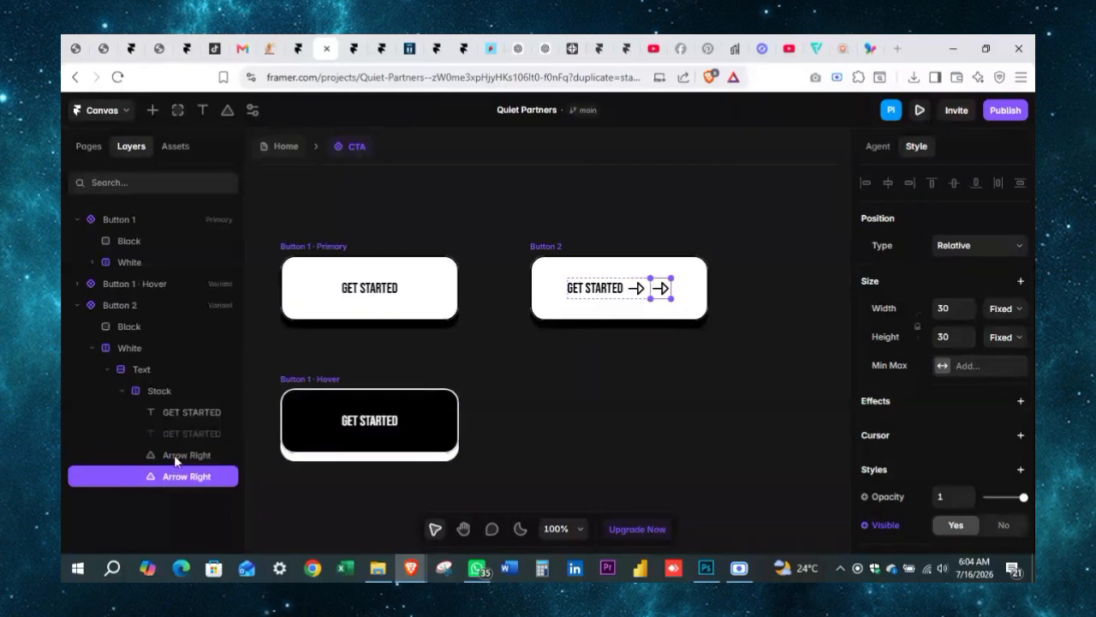
Wrap both Arrow Right icons in Button 2 in a Stack and set its width to Fit.
{"action": "left_click", "coordinate": [173, 505]}
{"action": "left_click", "coordinate": [196, 477]}
{"action": "left_click", "coordinate": [196, 458], "text": "shift"}
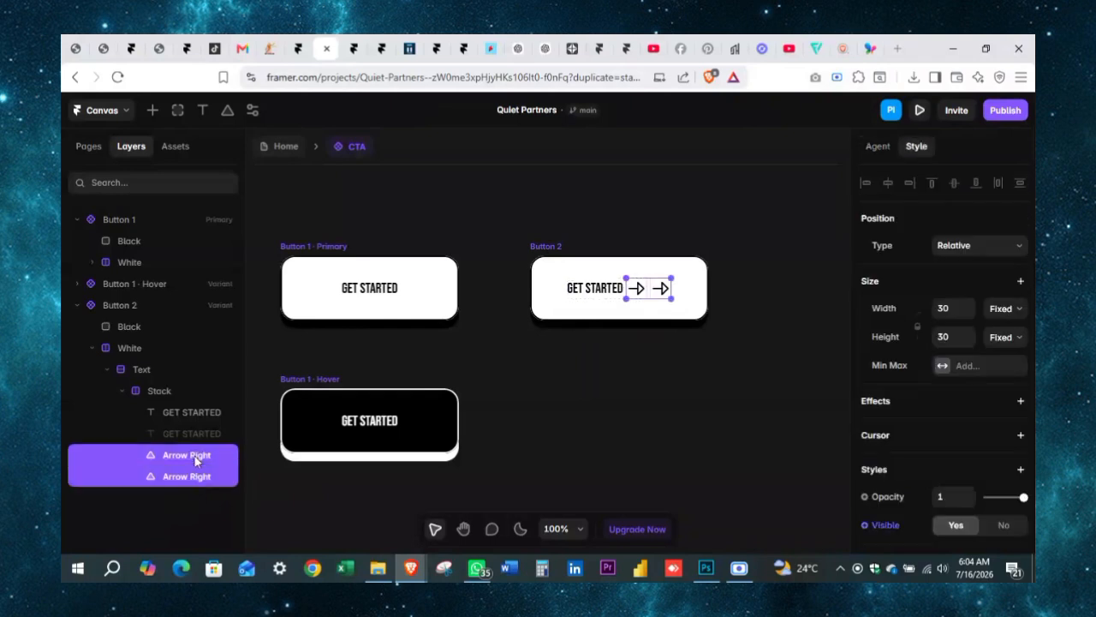
{"action": "key", "text": "ctrl+Return"}
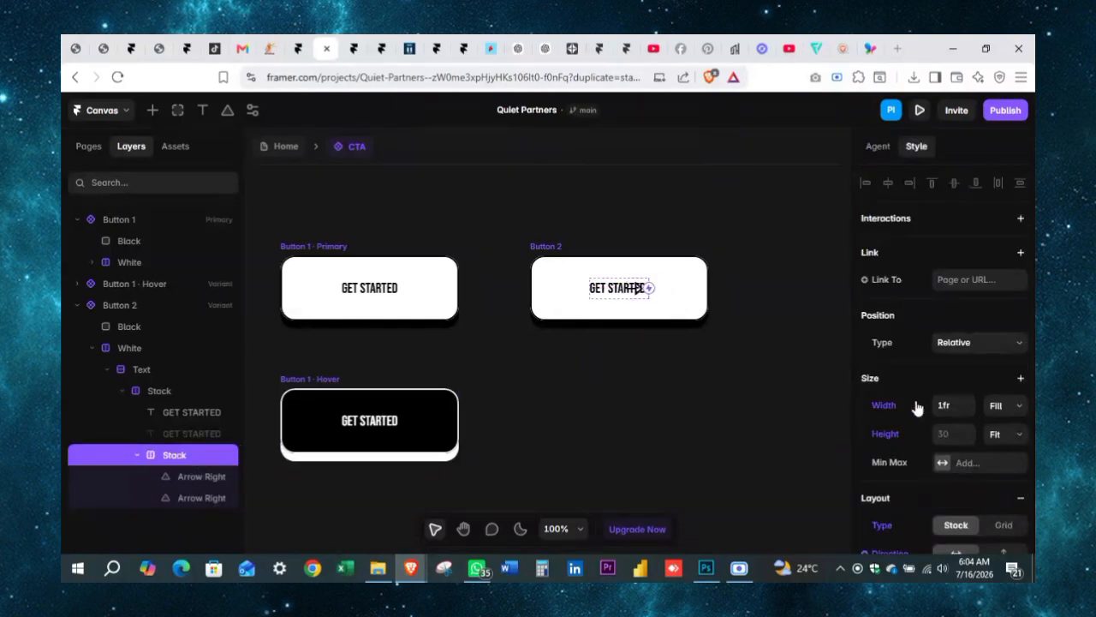
{"action": "left_click", "coordinate": [1016, 414]}
{"action": "left_click", "coordinate": [1006, 477]}
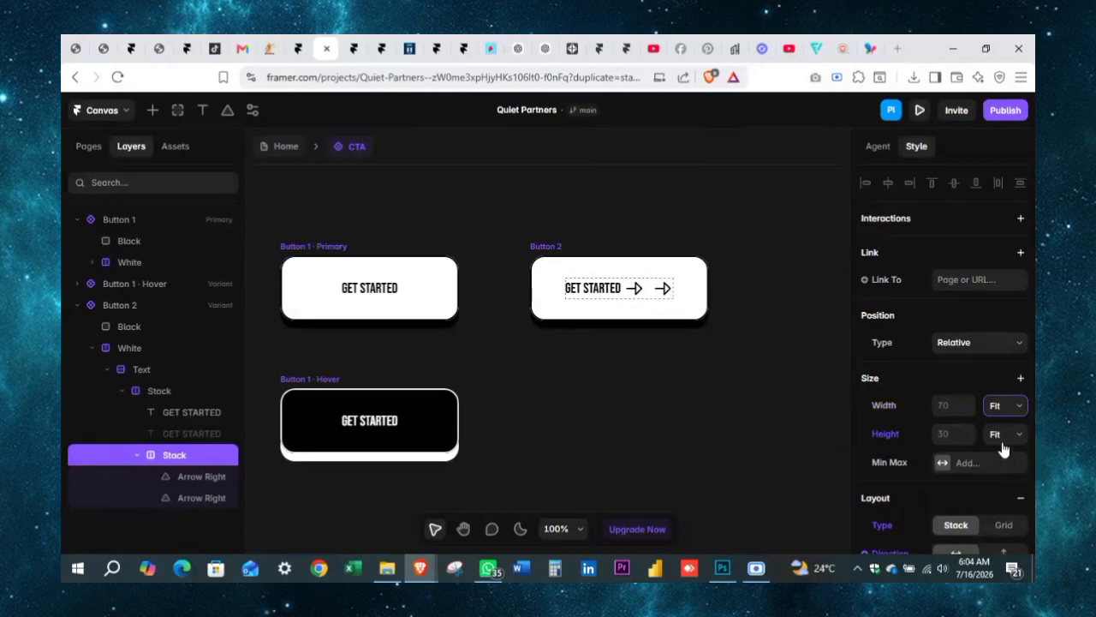
Wrap the two Arrow Right icons in another nested Stack and set that Stack's width to Fit.
{"action": "left_click", "coordinate": [177, 481]}
{"action": "left_click", "coordinate": [199, 496], "text": "shift"}
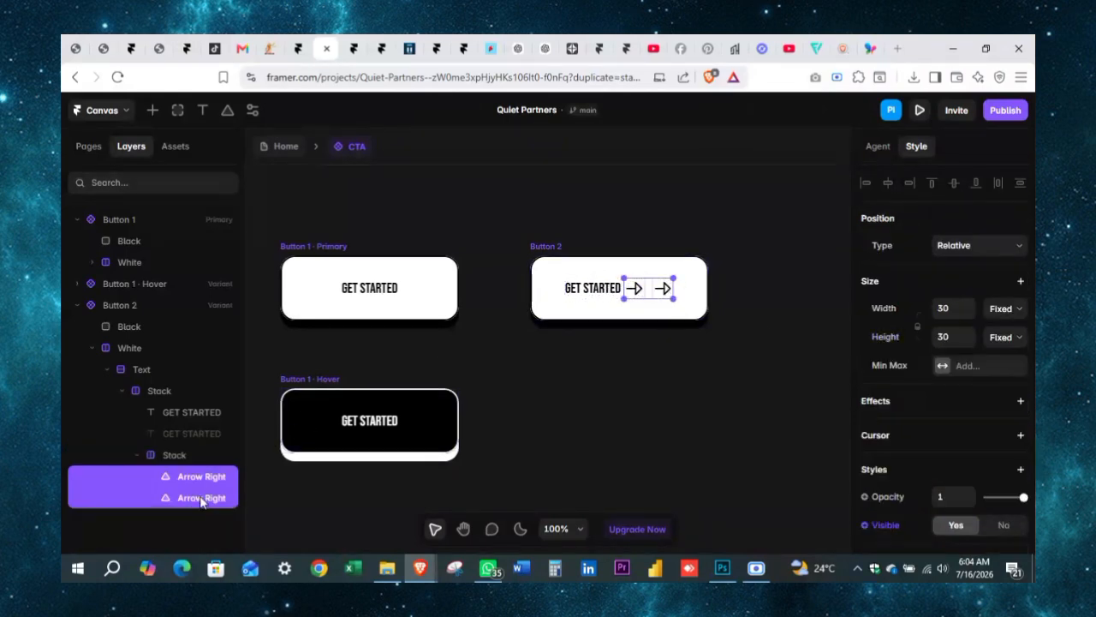
{"action": "key", "text": "ctrl+Return"}
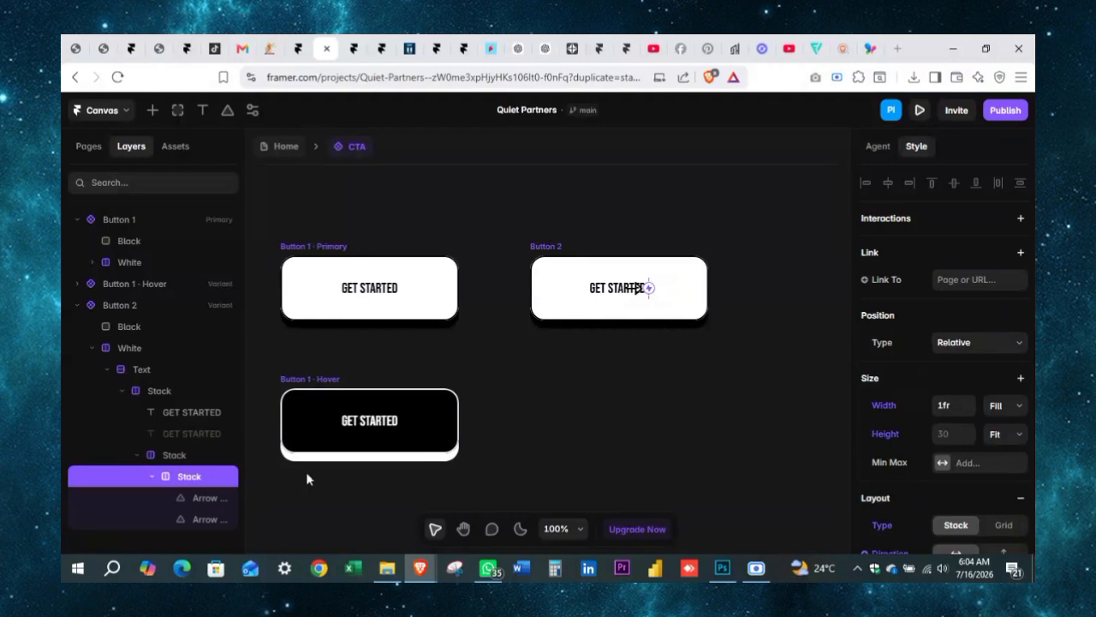
{"action": "left_click", "coordinate": [1009, 406]}
{"action": "left_click", "coordinate": [1012, 475]}
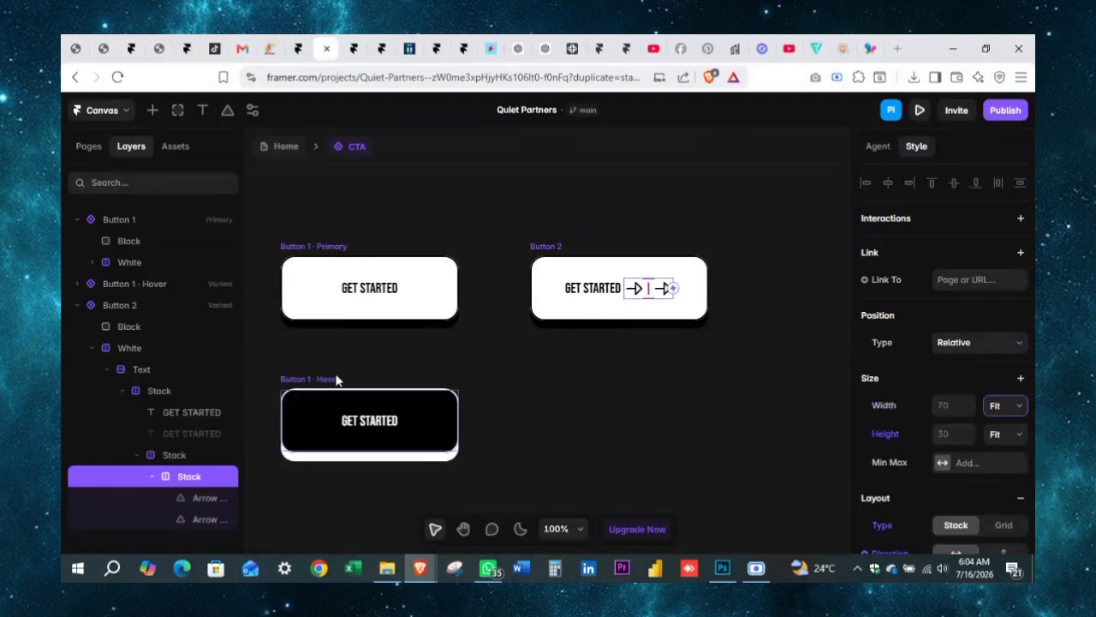
Collapse the innermost arrow Stack in the layer tree and choose Relative as its position type.
{"action": "left_click", "coordinate": [186, 457]}
{"action": "left_click", "coordinate": [184, 477]}
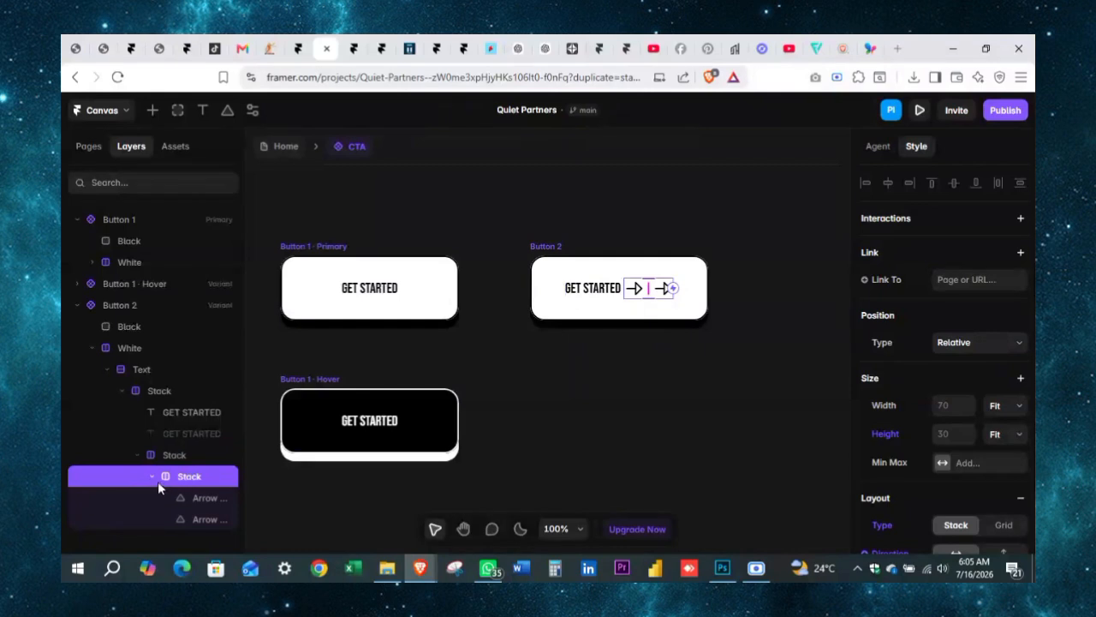
{"action": "left_click", "coordinate": [154, 477]}
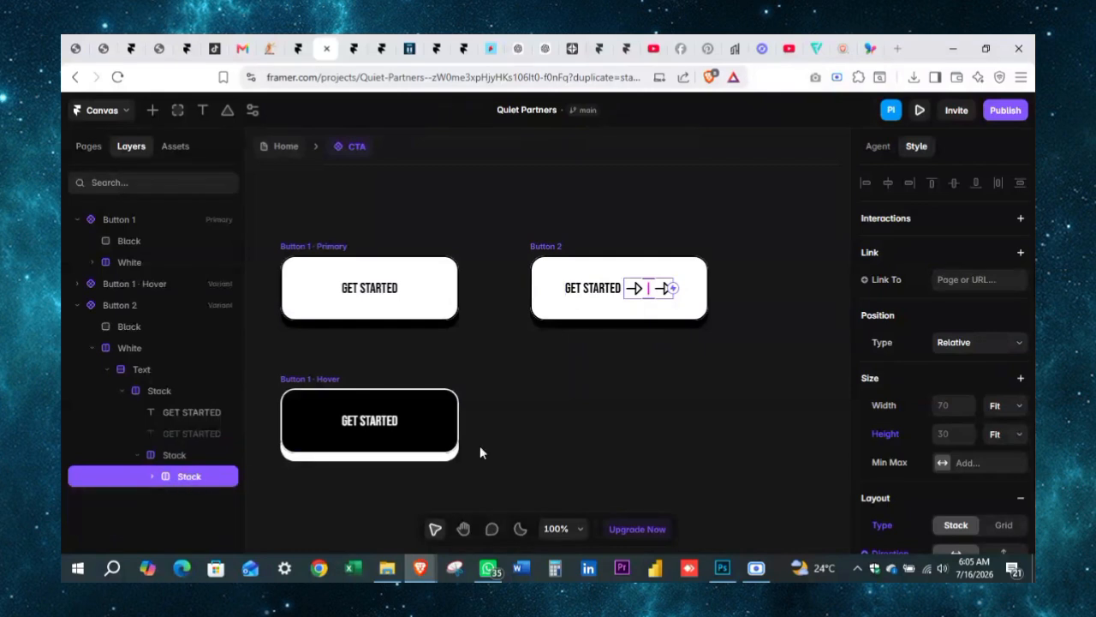
{"action": "left_click", "coordinate": [1005, 343]}
{"action": "left_click", "coordinate": [955, 360]}
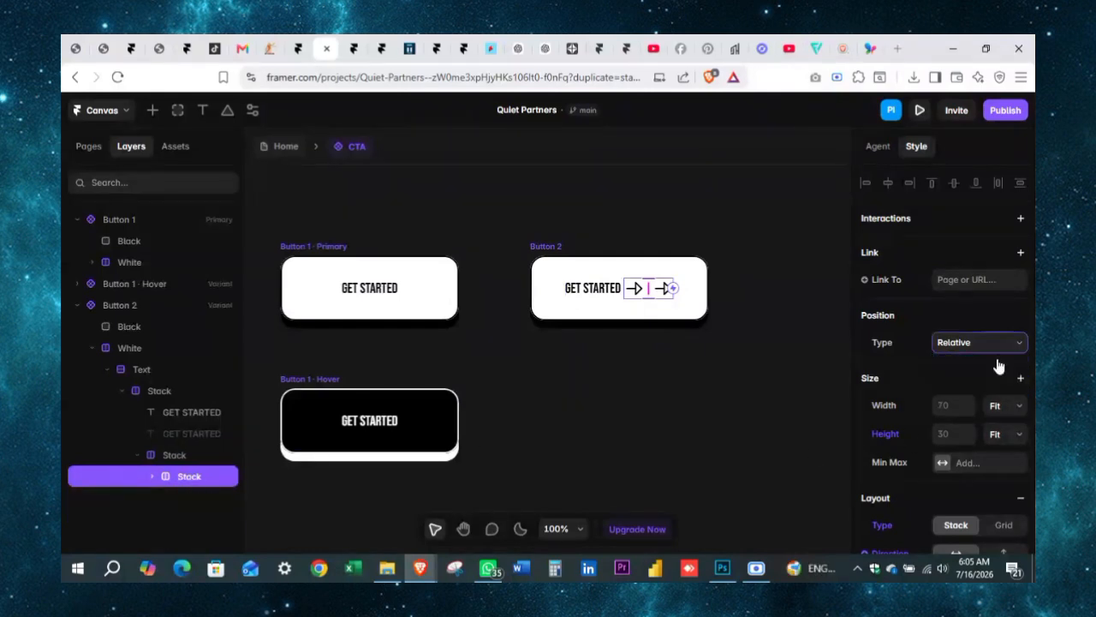
Switch the outer arrow Stack in Button 2 to a Fixed width that fits a single arrow icon.
{"action": "left_click", "coordinate": [198, 453]}
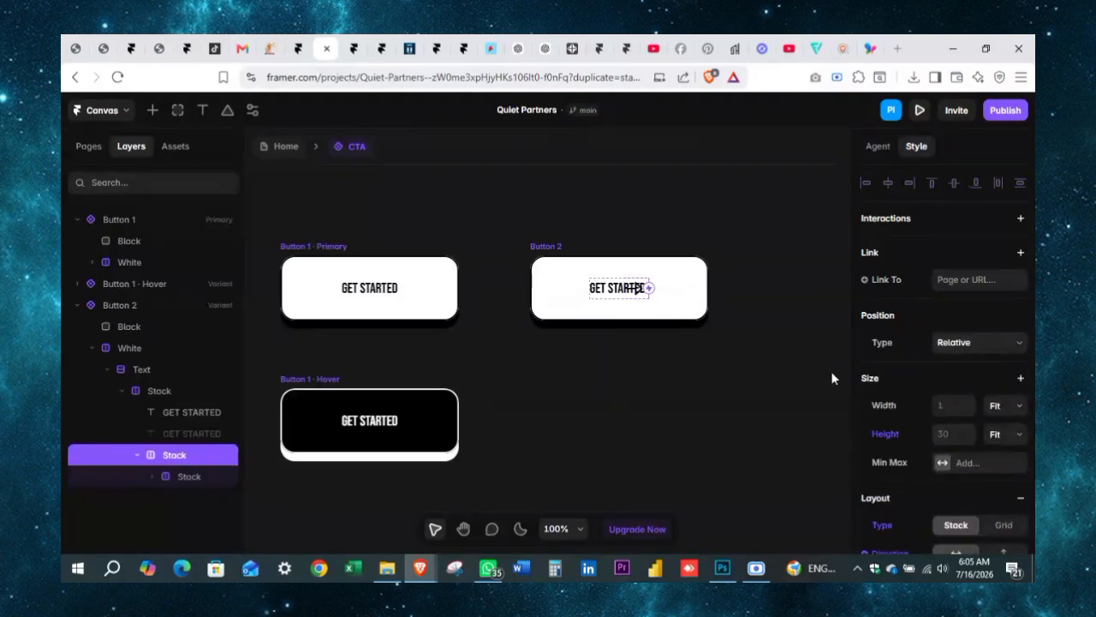
{"action": "left_click", "coordinate": [999, 409]}
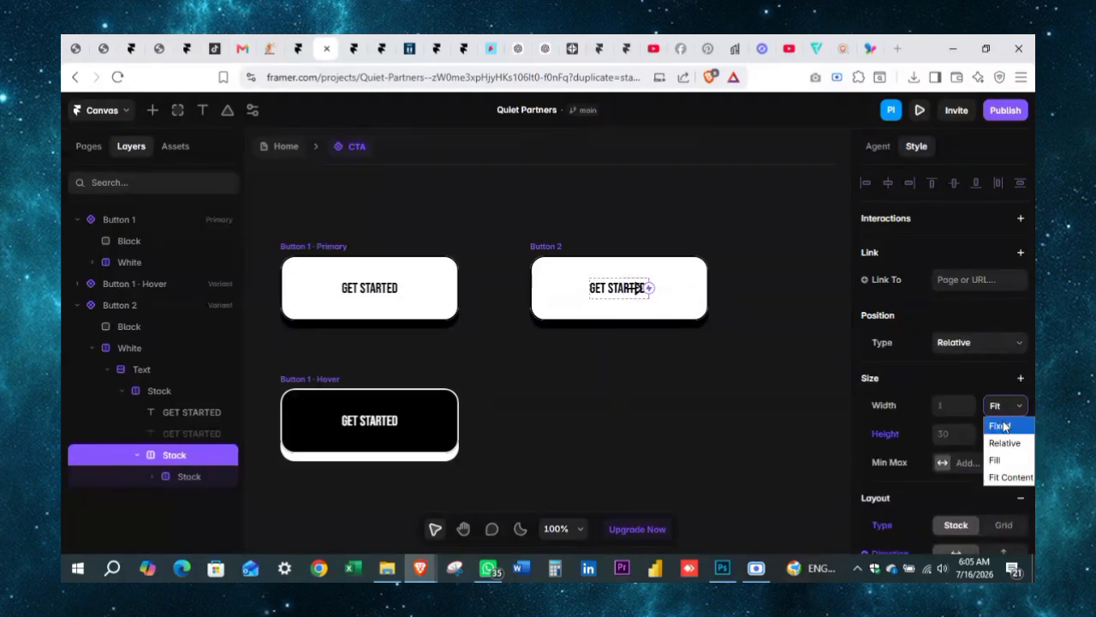
{"action": "left_click", "coordinate": [999, 419]}
{"action": "mouse_move", "coordinate": [968, 403]}
{"action": "left_mouse_down"}
{"action": "mouse_move", "coordinate": [969, 378]}
{"action": "mouse_move", "coordinate": [969, 410]}
{"action": "left_mouse_up"}
{"action": "left_click", "coordinate": [951, 409]}
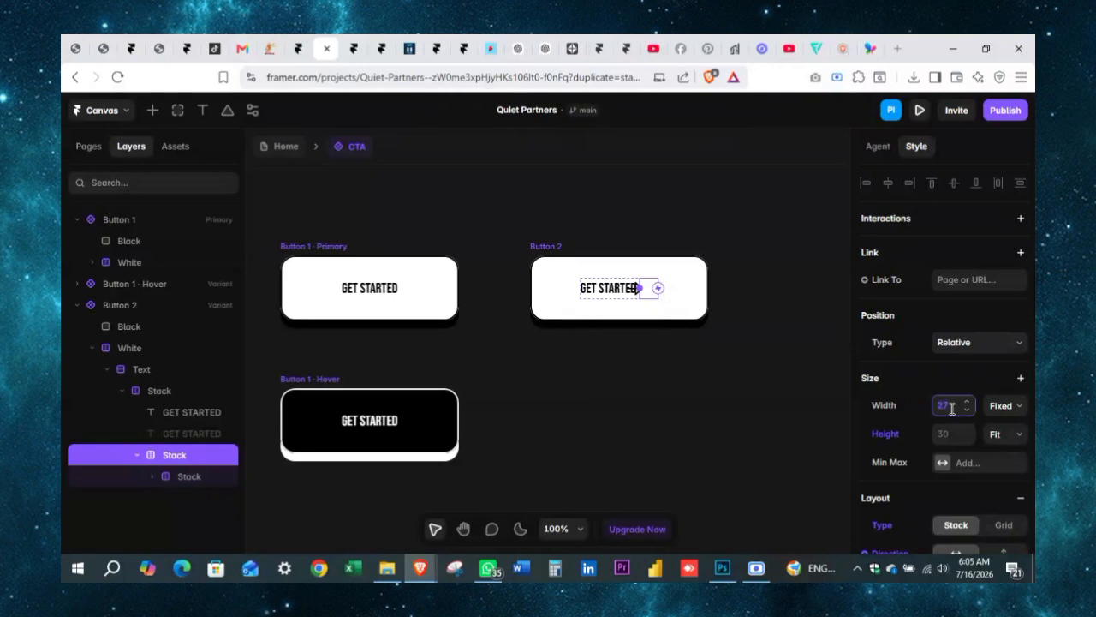
Set the inner arrow Stack's position type to Absolute and its left offset to 0.
{"action": "left_click", "coordinate": [183, 477]}
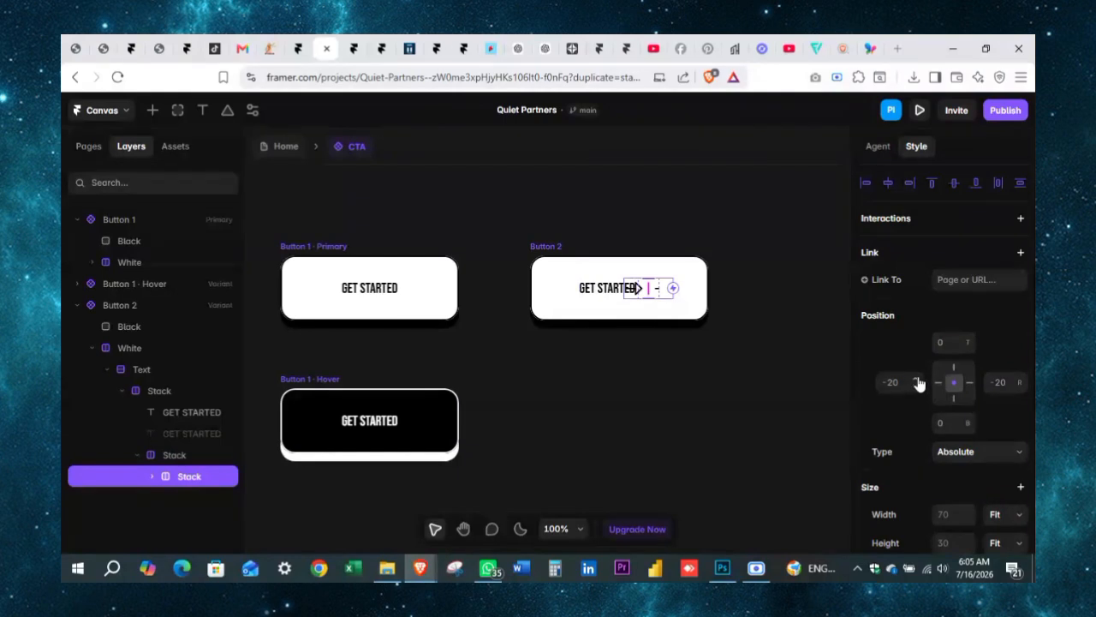
{"action": "mouse_move", "coordinate": [918, 383]}
{"action": "left_mouse_down"}
{"action": "mouse_move", "coordinate": [918, 353]}
{"action": "mouse_move", "coordinate": [917, 364]}
{"action": "left_mouse_up"}
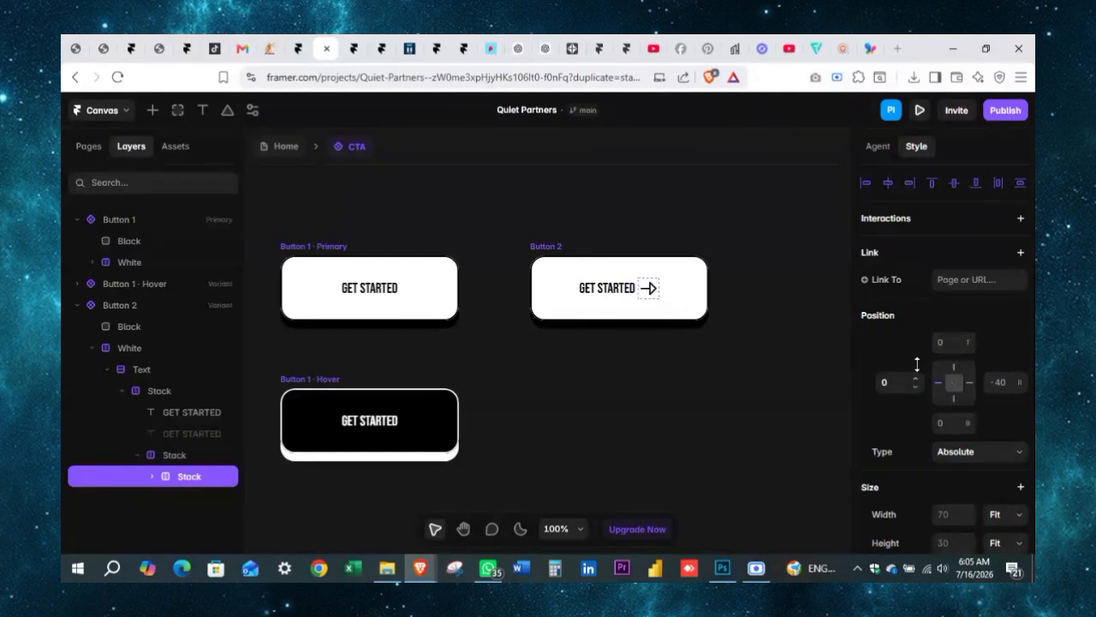
{"action": "left_click", "coordinate": [893, 379]}
{"action": "left_click", "coordinate": [893, 391]}
{"action": "left_click", "coordinate": [939, 383]}
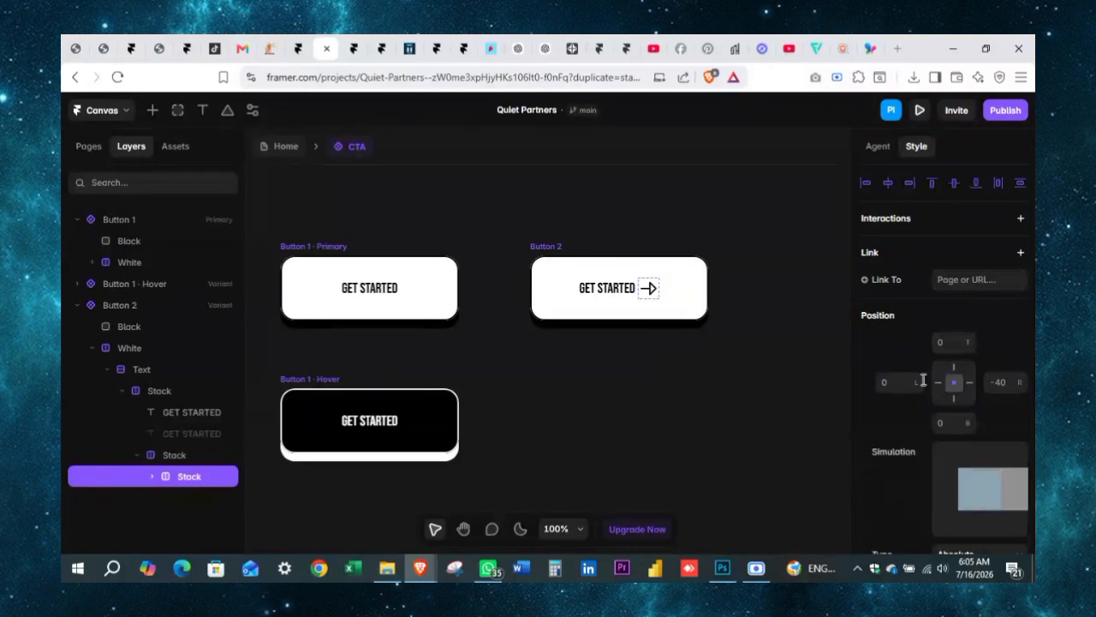
{"action": "left_click", "coordinate": [897, 377]}
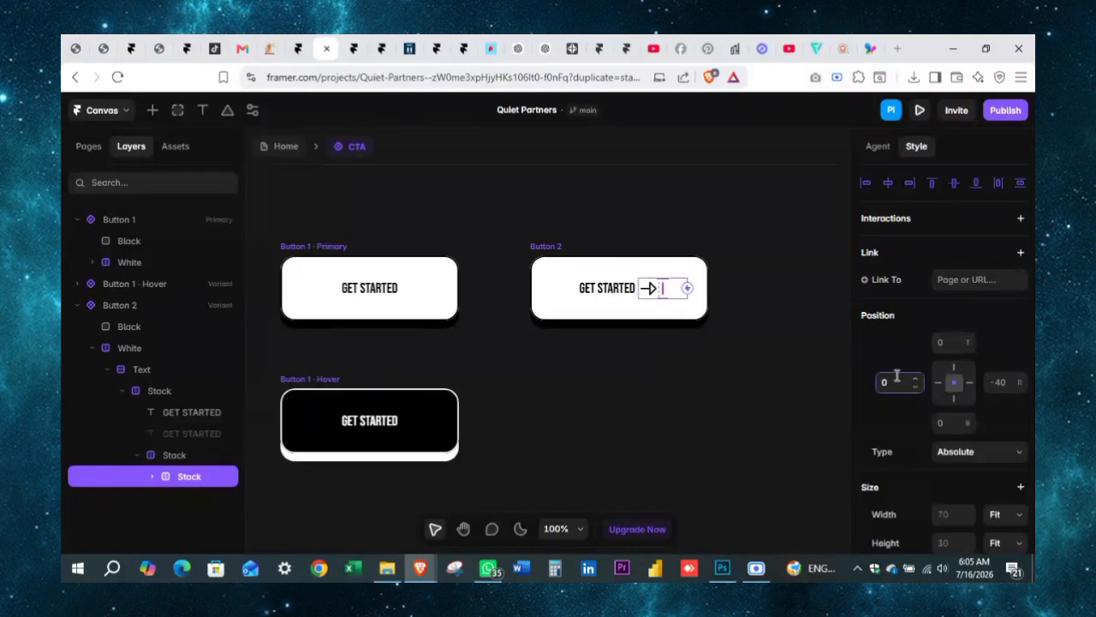
{"action": "left_click", "coordinate": [705, 373]}
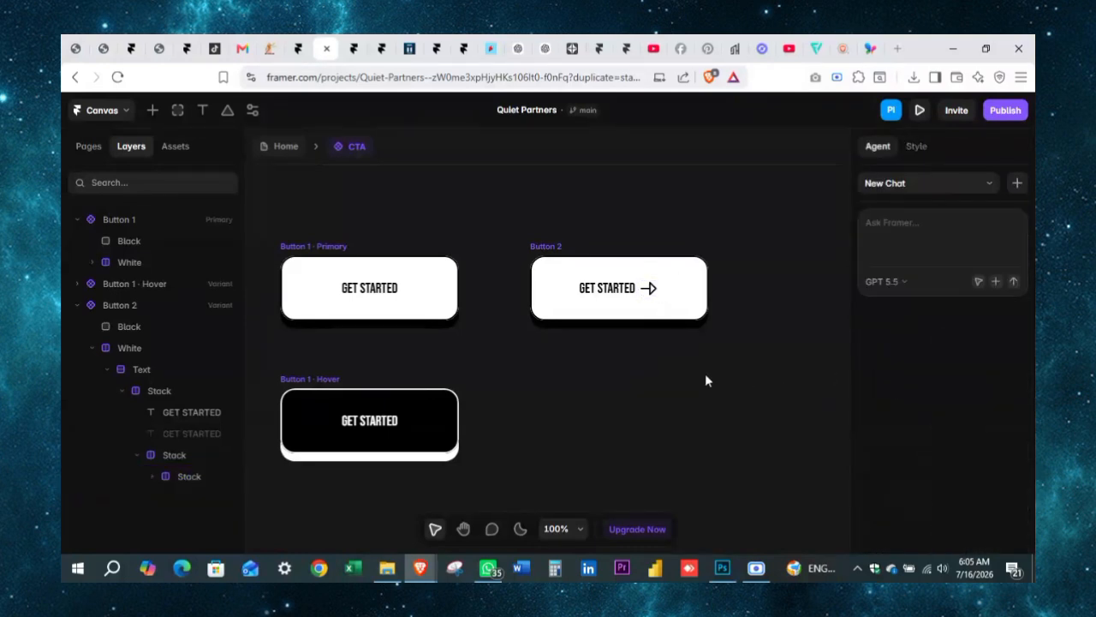
Undo the last left offset change on Button 2's inner arrow Stack.
{"action": "left_click", "coordinate": [552, 253]}
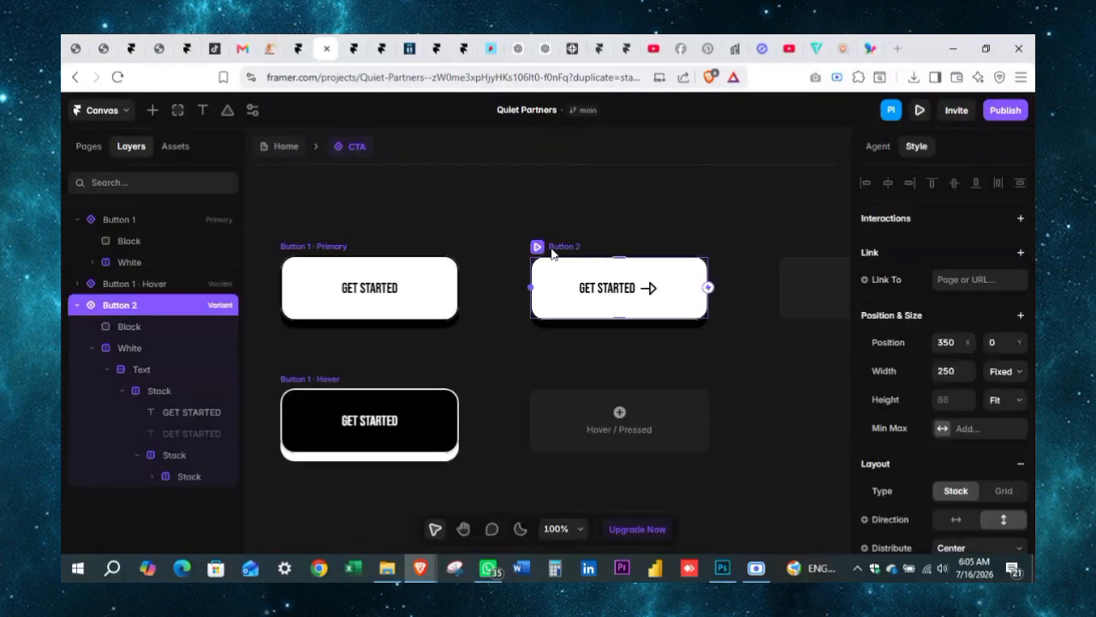
{"action": "left_click", "coordinate": [647, 298]}
{"action": "left_click", "coordinate": [179, 477]}
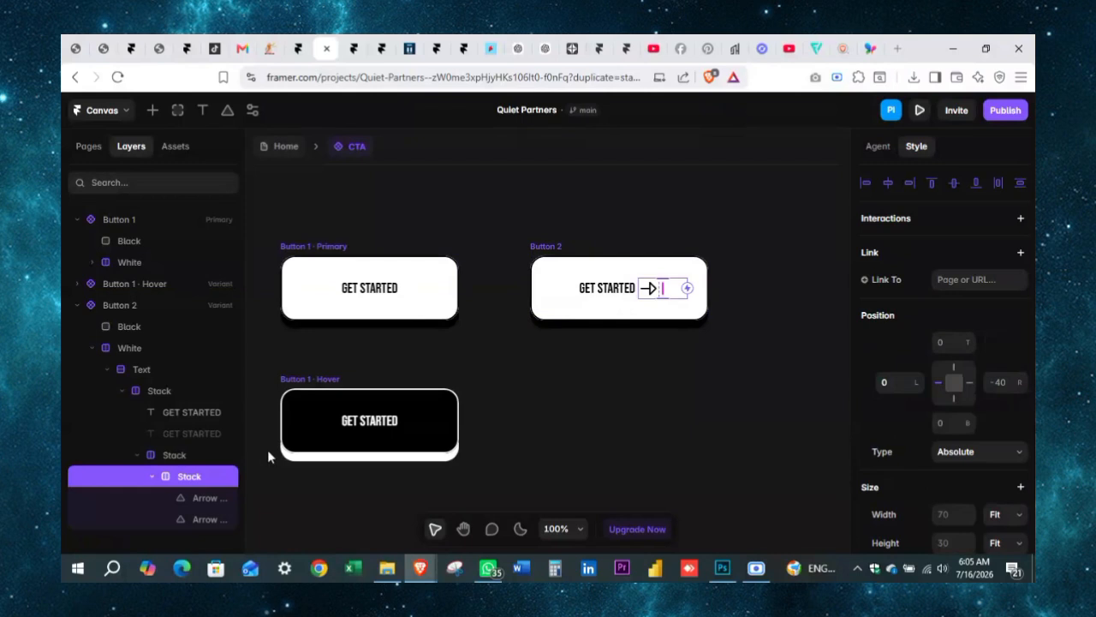
{"action": "key", "text": "ctrl+z"}
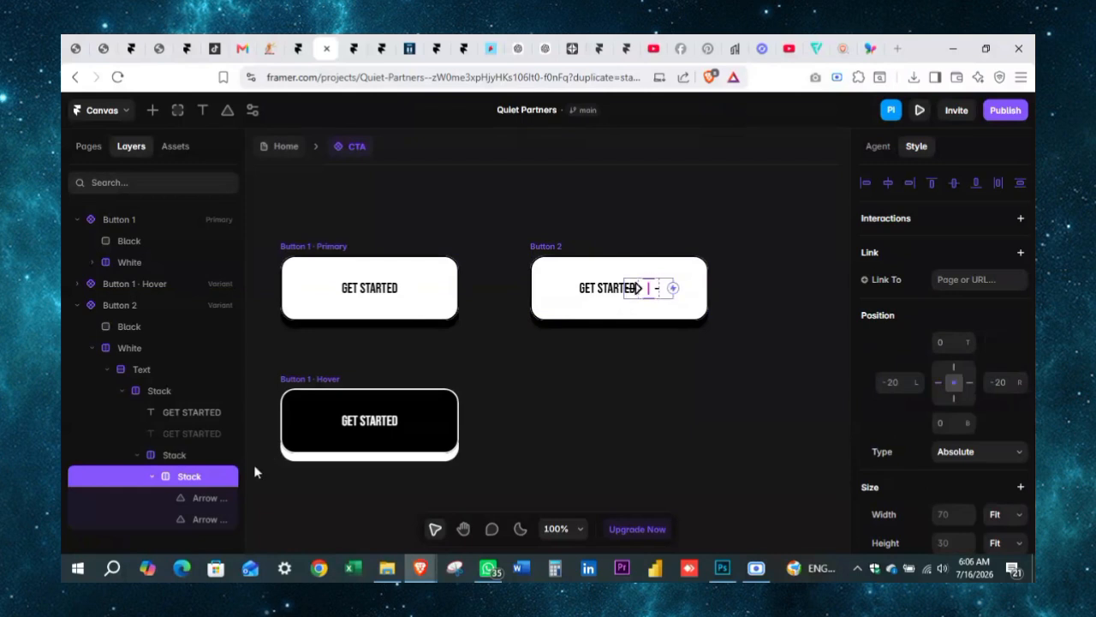
Set the Overflow of Button 2's outer arrow Stack to Clip.
{"action": "left_click", "coordinate": [173, 455]}
{"action": "scroll", "coordinate": [997, 442], "scroll_direction": "down", "scroll_amount": 5}
{"action": "scroll", "coordinate": [999, 451], "scroll_direction": "down", "scroll_amount": 3}
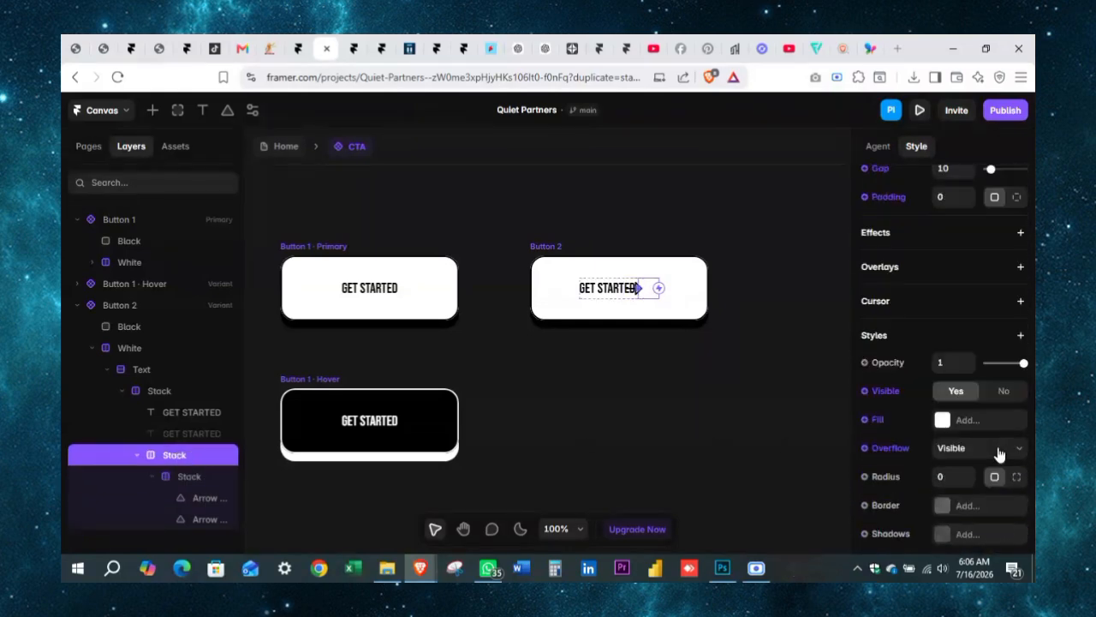
{"action": "left_click", "coordinate": [999, 448]}
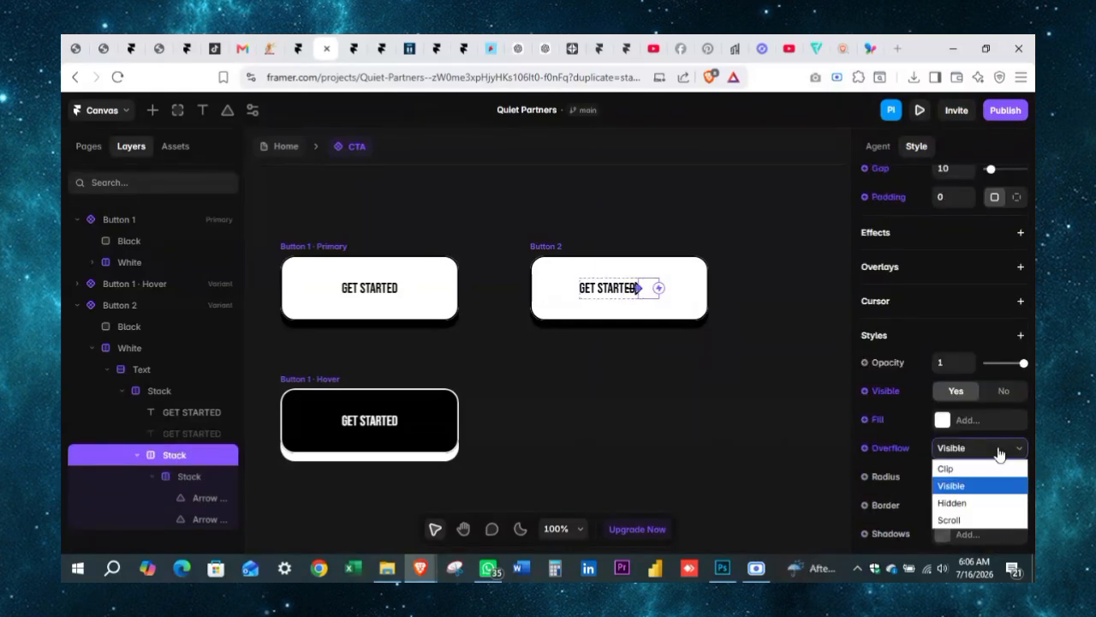
{"action": "left_click", "coordinate": [947, 469]}
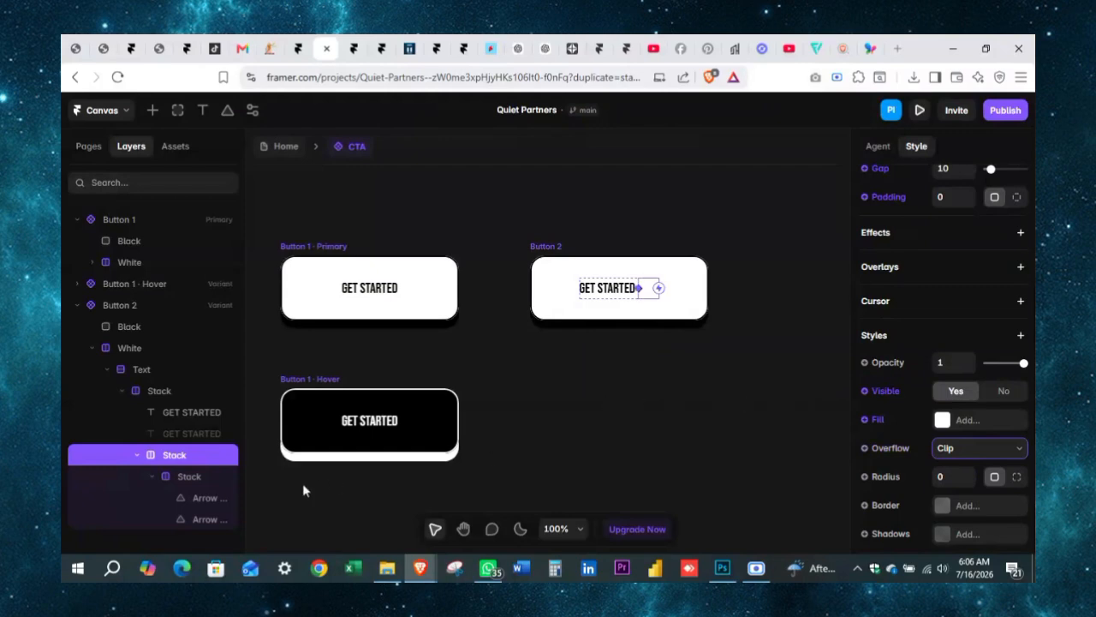
Set the right offset of Button 2's inner arrow Stack to 0.
{"action": "left_click", "coordinate": [200, 478]}
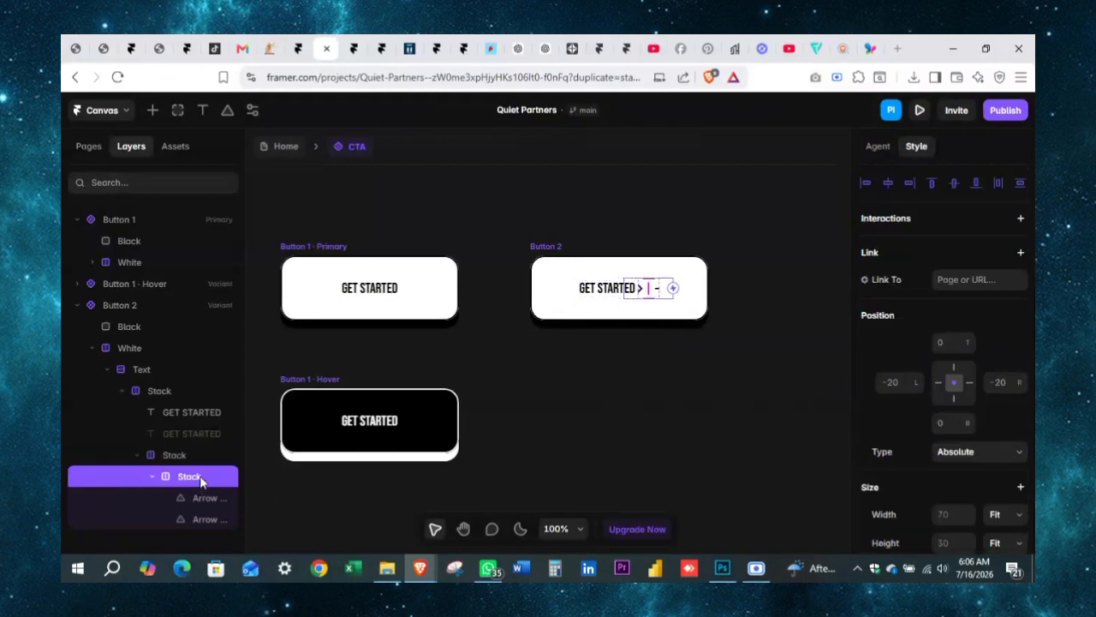
{"action": "scroll", "coordinate": [923, 377], "scroll_direction": "down", "scroll_amount": 2}
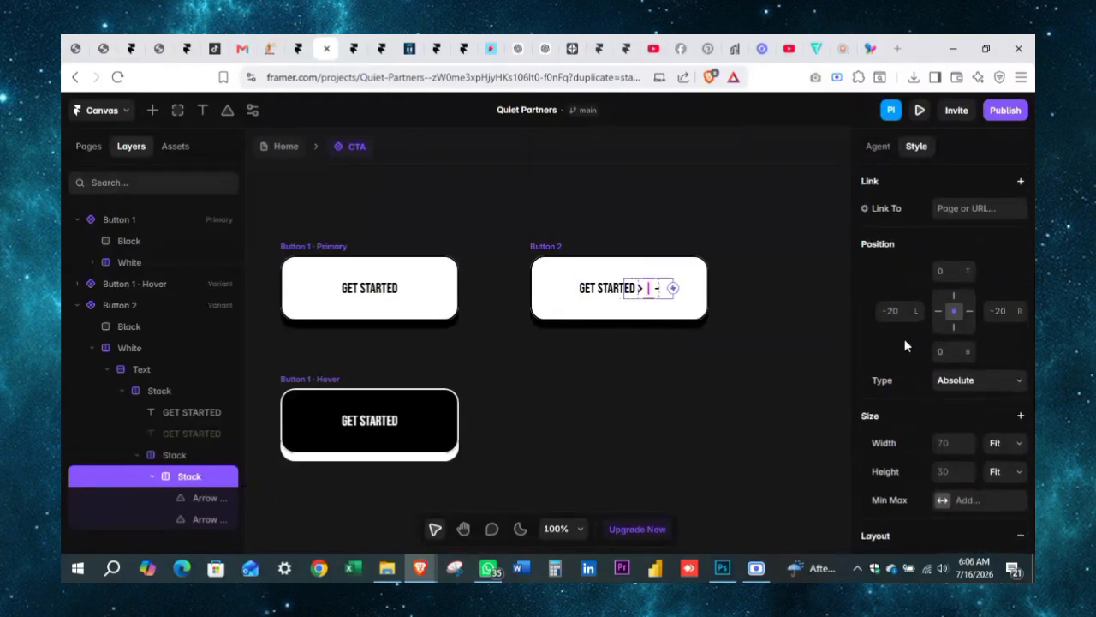
{"action": "left_click", "coordinate": [898, 311]}
{"action": "left_click", "coordinate": [1008, 310]}
{"action": "type", "text": "0"}
{"action": "key", "text": "Return"}
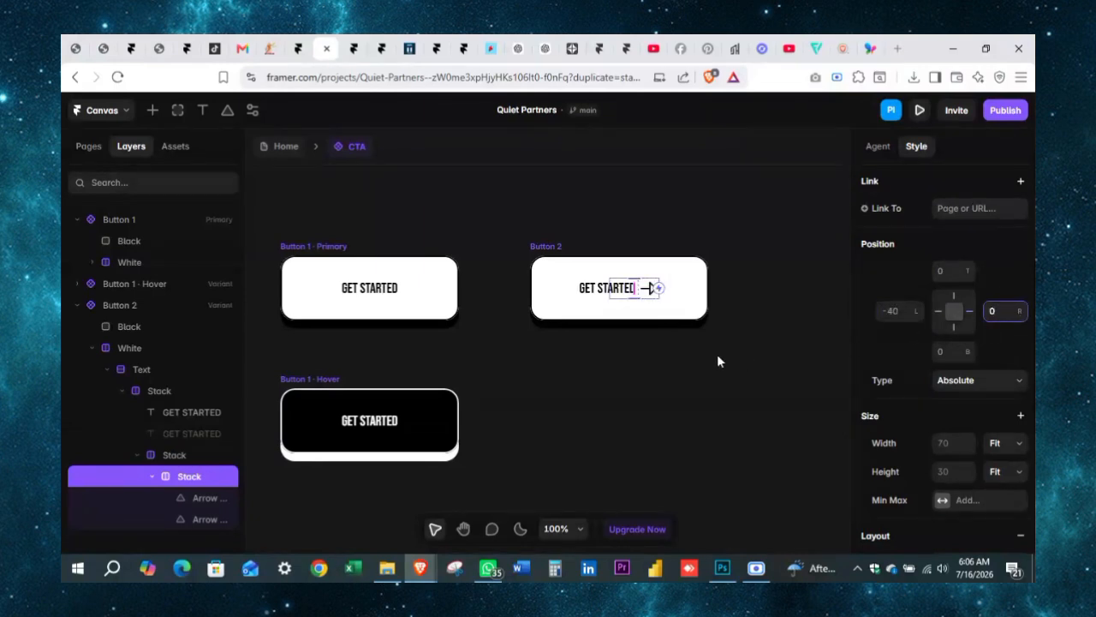
{"action": "left_click", "coordinate": [191, 455]}
{"action": "left_click", "coordinate": [584, 334]}
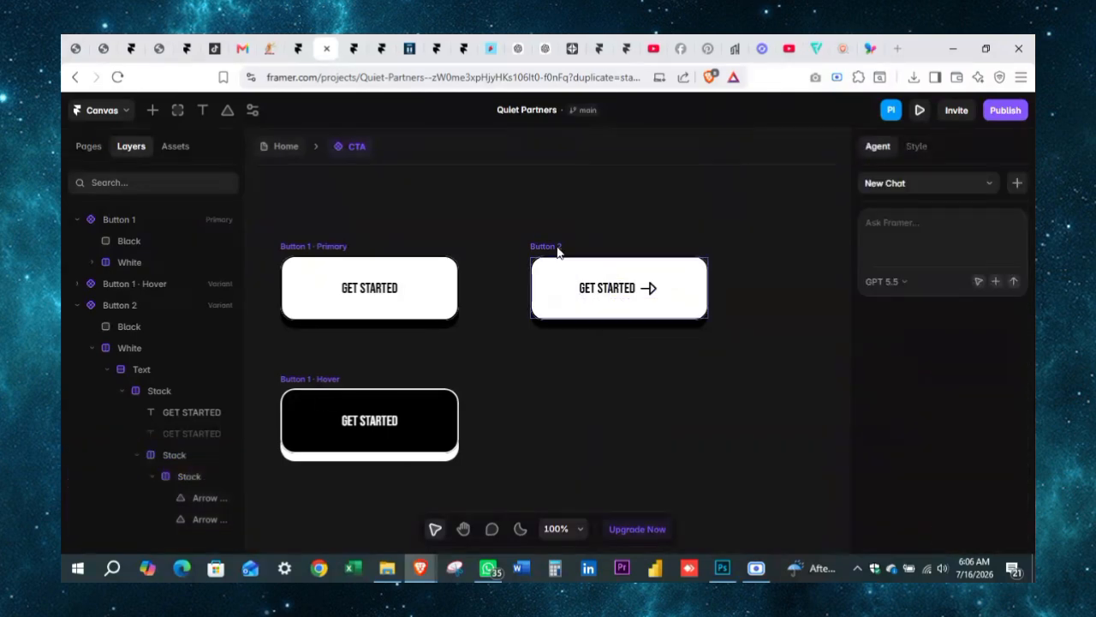
Add a Hover variant to Button 2.
{"action": "left_click", "coordinate": [558, 251]}
{"action": "left_click", "coordinate": [636, 431]}
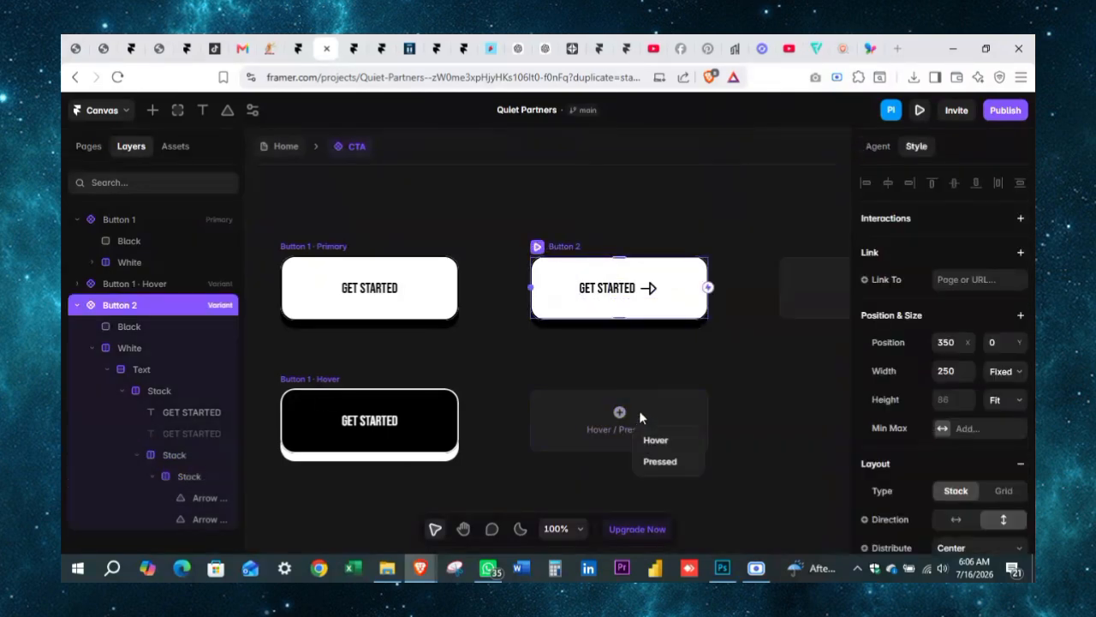
{"action": "left_click", "coordinate": [653, 440]}
{"action": "left_click", "coordinate": [707, 346]}
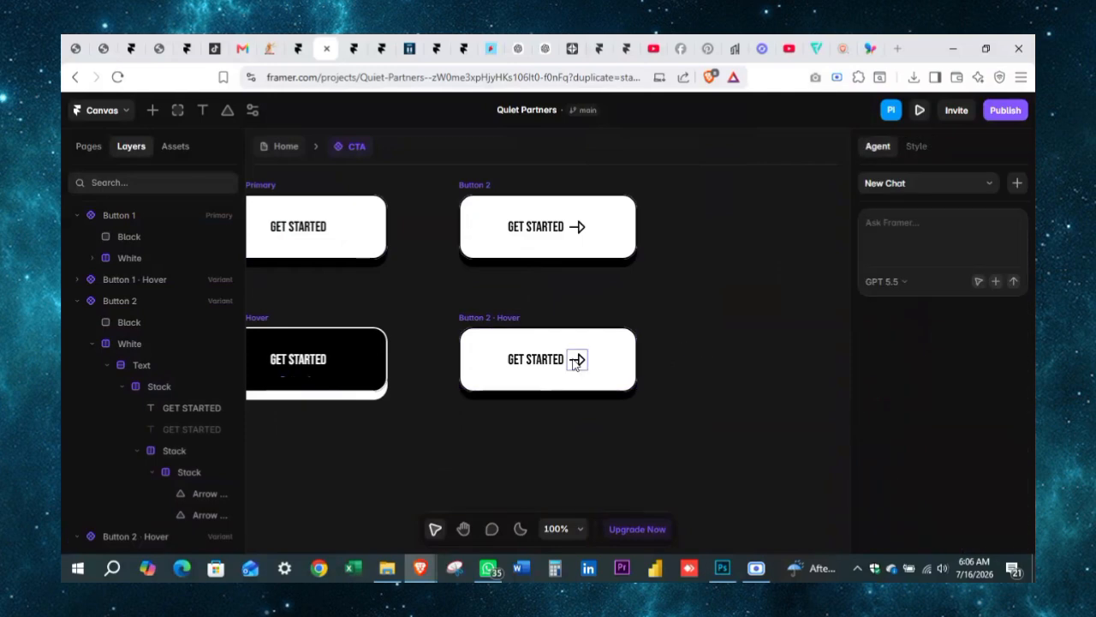
Collapse the innermost arrow Stack in Button 2's Hover variant and set its right offset to -40.
{"action": "left_click", "coordinate": [577, 359]}
{"action": "left_click", "coordinate": [189, 490]}
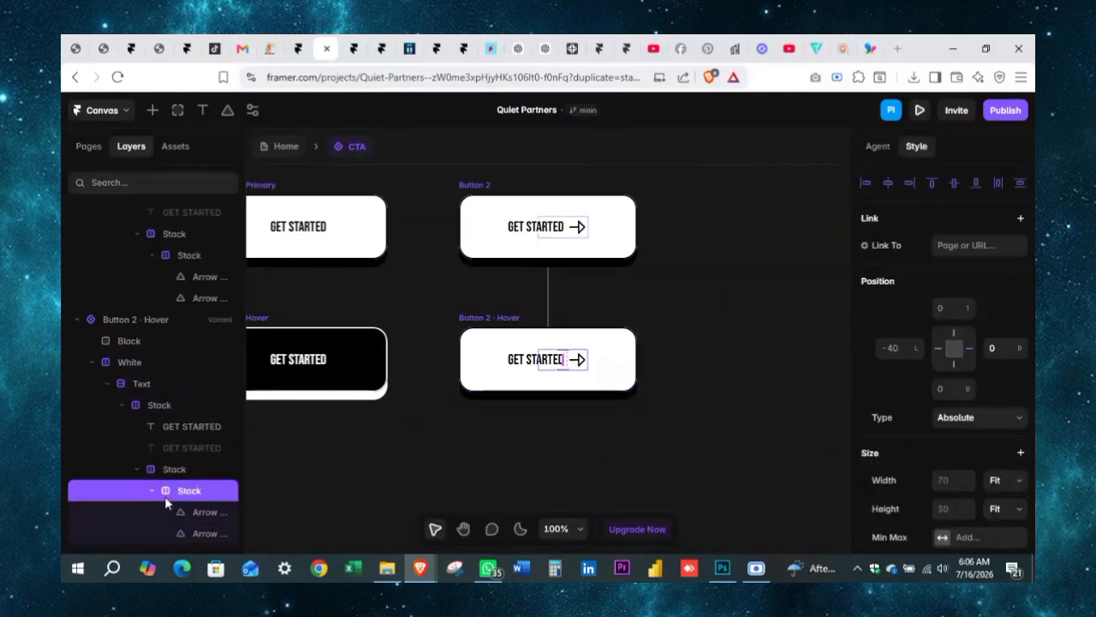
{"action": "left_click", "coordinate": [151, 491]}
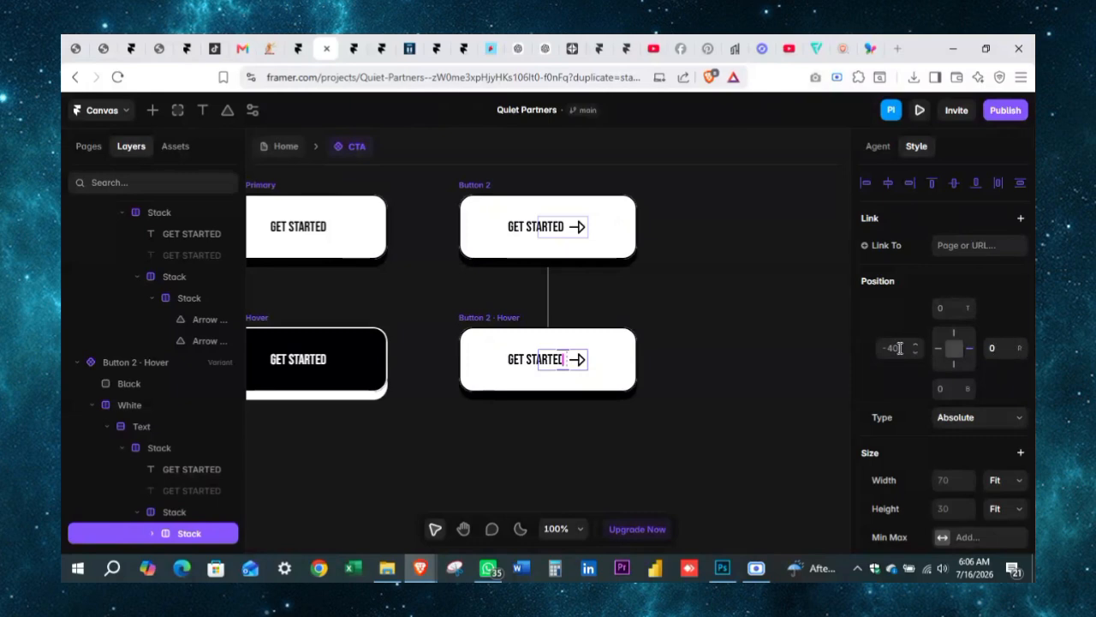
{"action": "left_click", "coordinate": [1000, 343]}
{"action": "type", "text": "-40"}
{"action": "key", "text": "Return"}
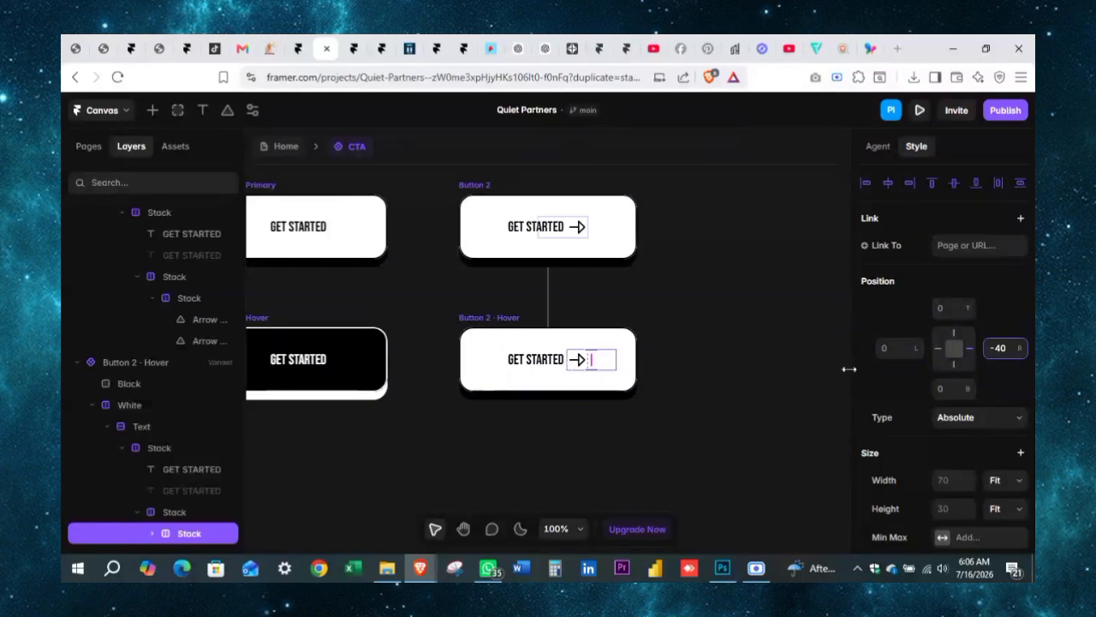
{"action": "left_click", "coordinate": [767, 388]}
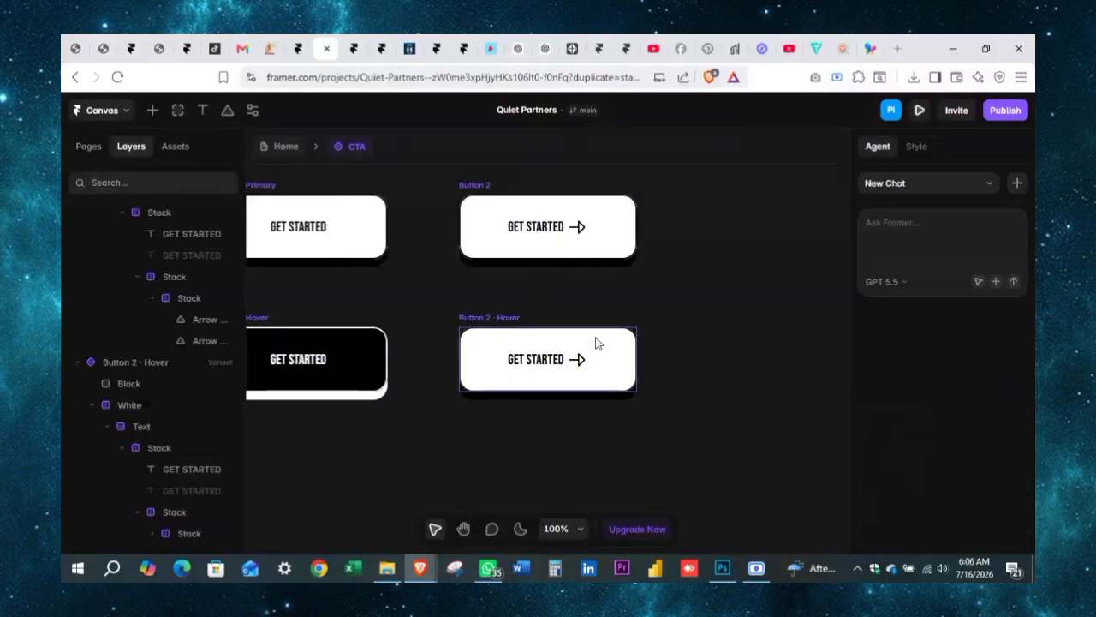
Preview Button 2 to check its hover animation, and return to the component canvas.
{"action": "scroll", "coordinate": [598, 343], "scroll_direction": "up", "scroll_amount": 1}
{"action": "left_click", "coordinate": [480, 208]}
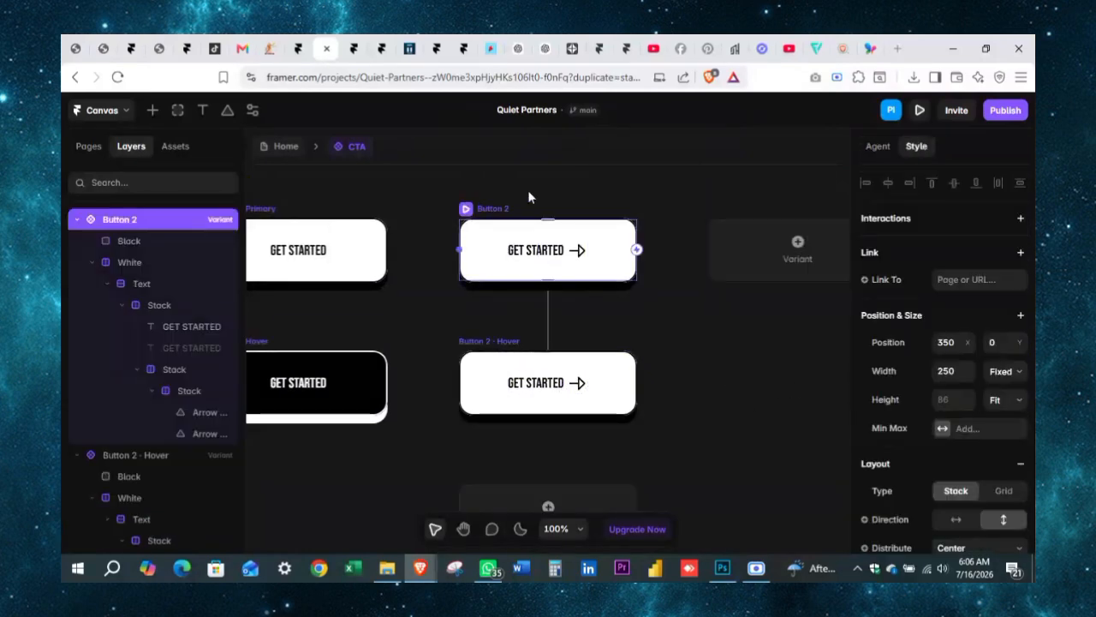
{"action": "left_click", "coordinate": [467, 209]}
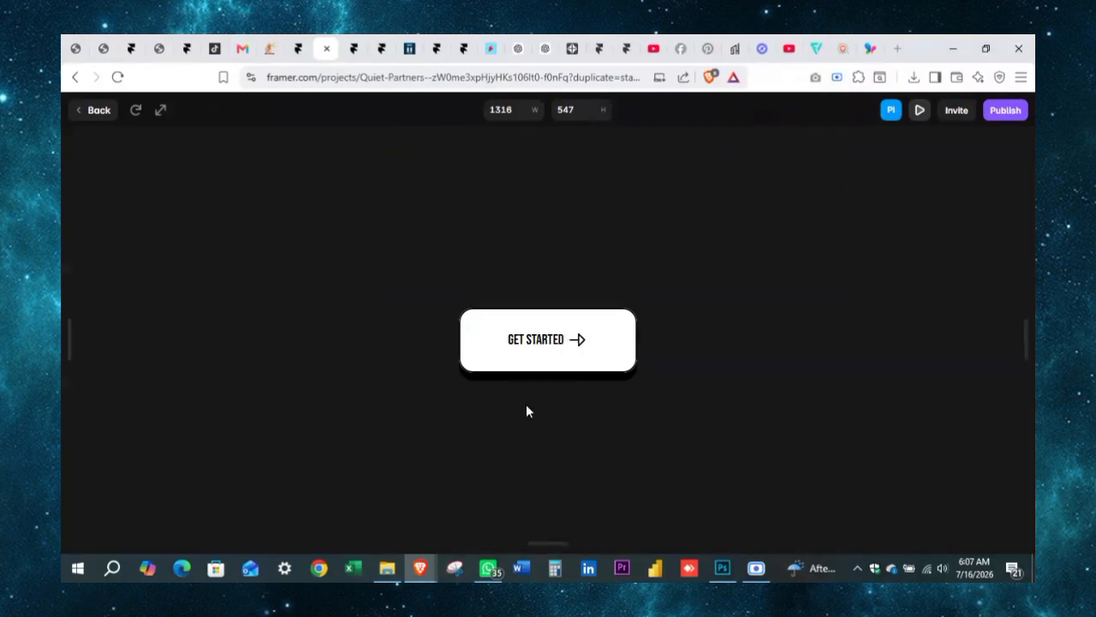
{"action": "left_click", "coordinate": [919, 111]}
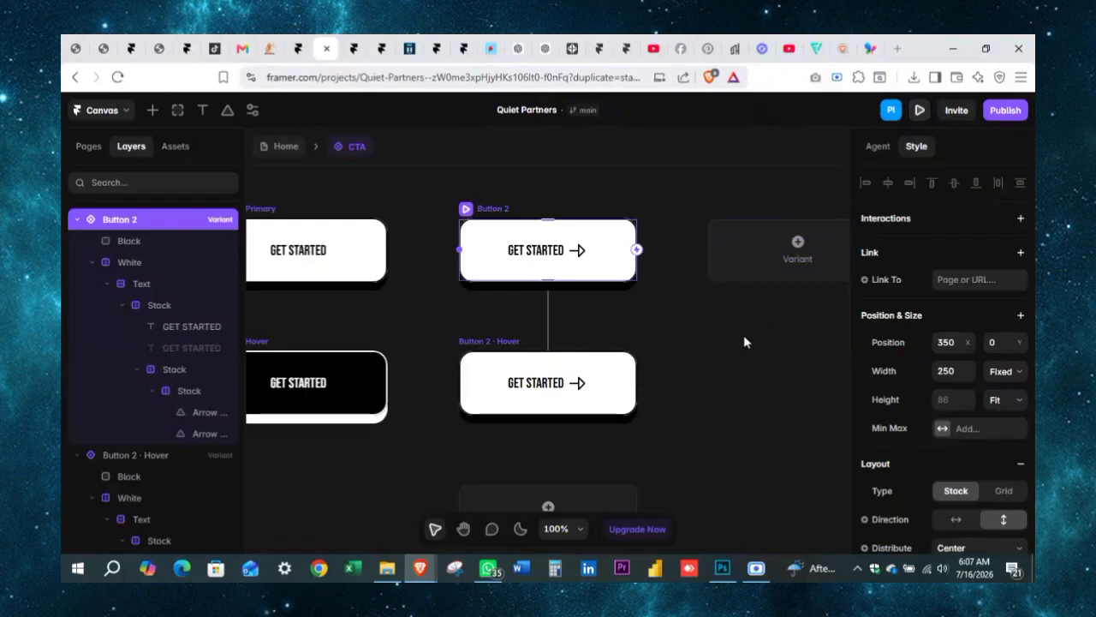
Change the fill of the Black layer in Button 2's Hover variant to blue 0000FF.
{"action": "left_click", "coordinate": [492, 338]}
{"action": "scroll", "coordinate": [157, 478], "scroll_direction": "down", "scroll_amount": 1}
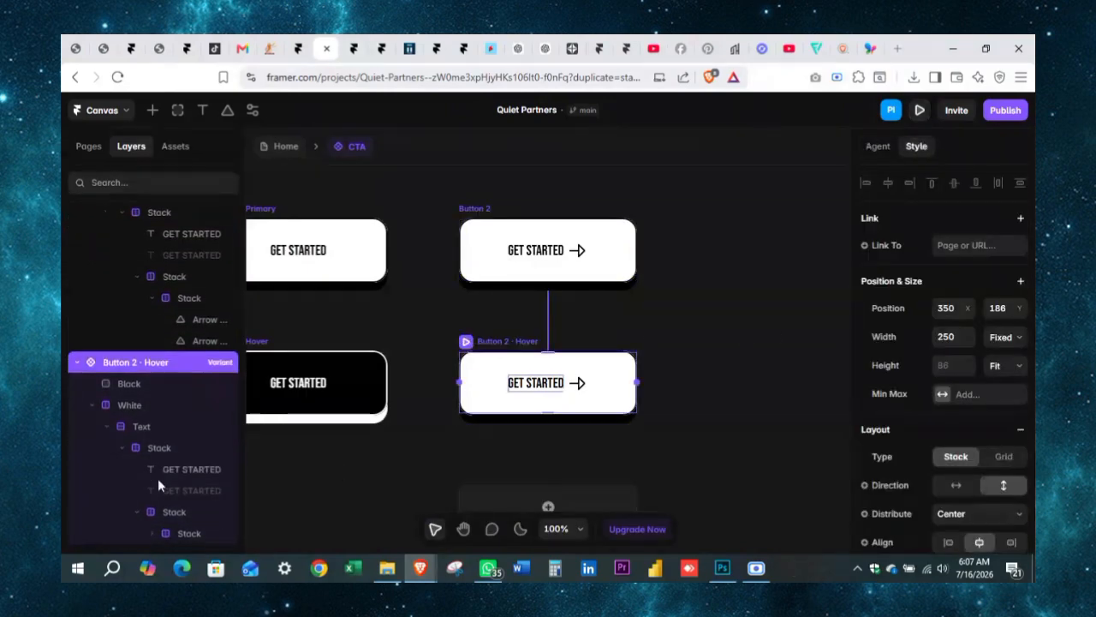
{"action": "left_click", "coordinate": [157, 384]}
{"action": "scroll", "coordinate": [996, 452], "scroll_direction": "down", "scroll_amount": 4}
{"action": "scroll", "coordinate": [996, 452], "scroll_direction": "down", "scroll_amount": 2}
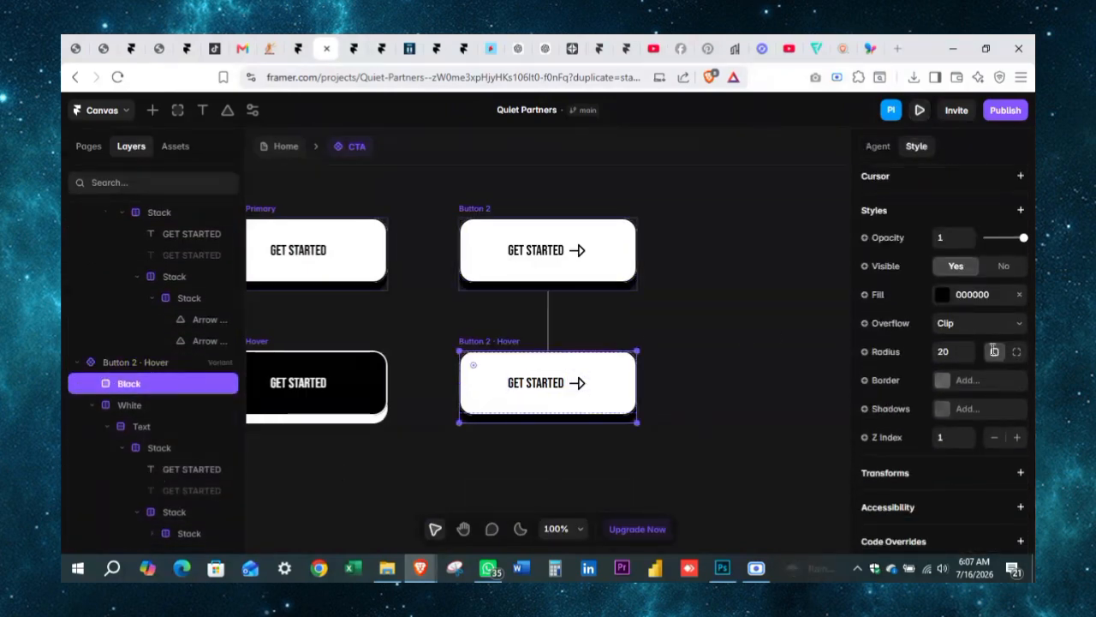
{"action": "left_click", "coordinate": [977, 293]}
{"action": "left_click_drag", "start_coordinate": [765, 440], "coordinate": [778, 440]}
{"action": "left_click_drag", "start_coordinate": [781, 402], "coordinate": [872, 295]}
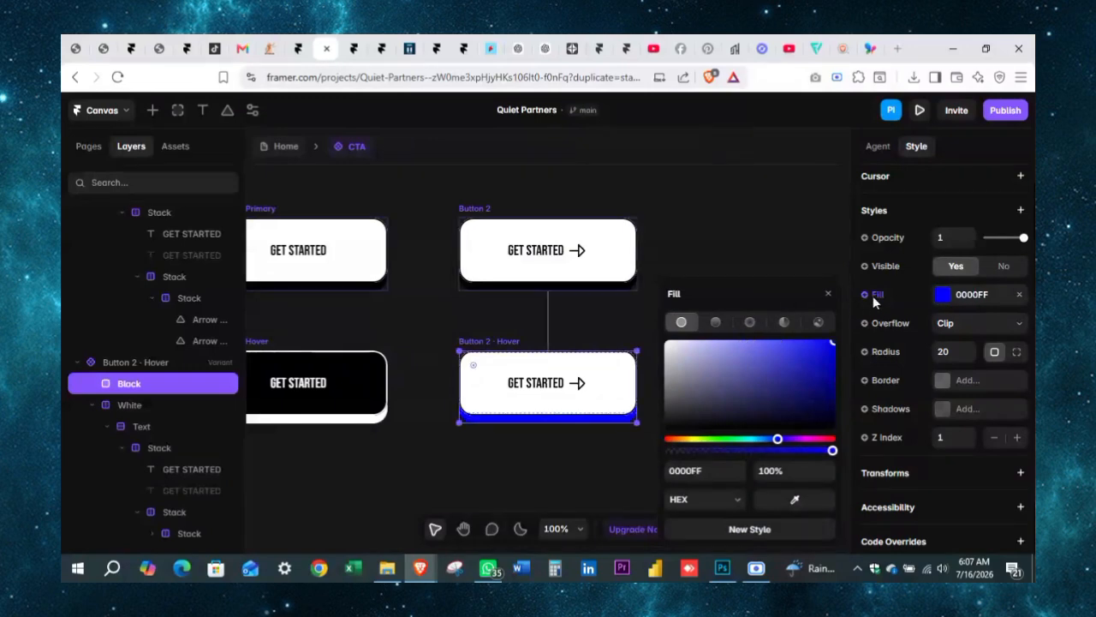
{"action": "left_click", "coordinate": [827, 293]}
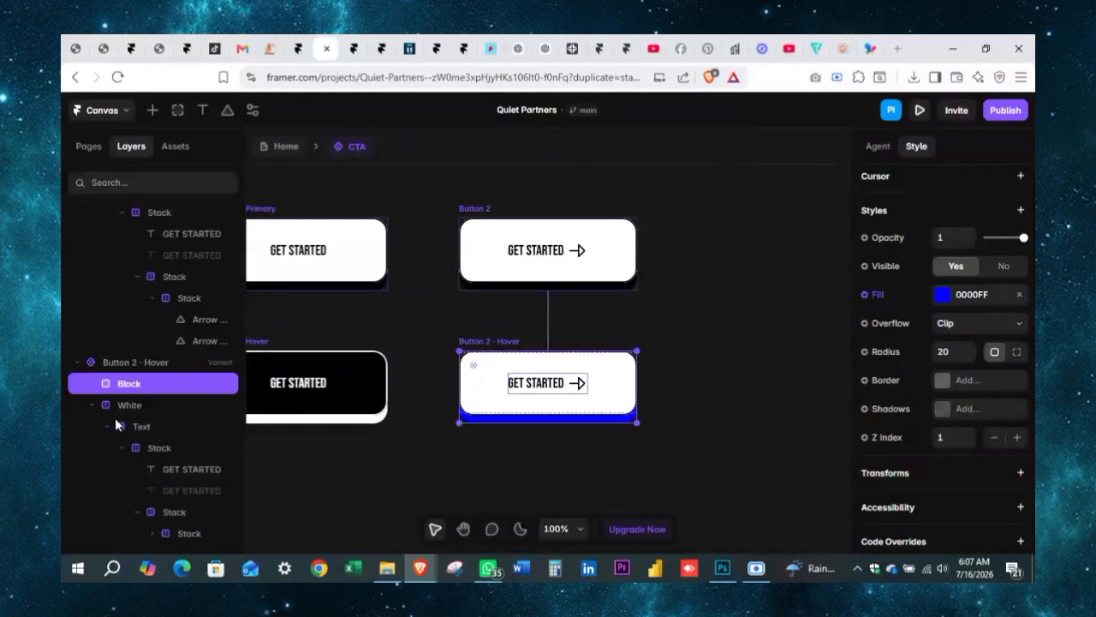
{"action": "left_click", "coordinate": [553, 454]}
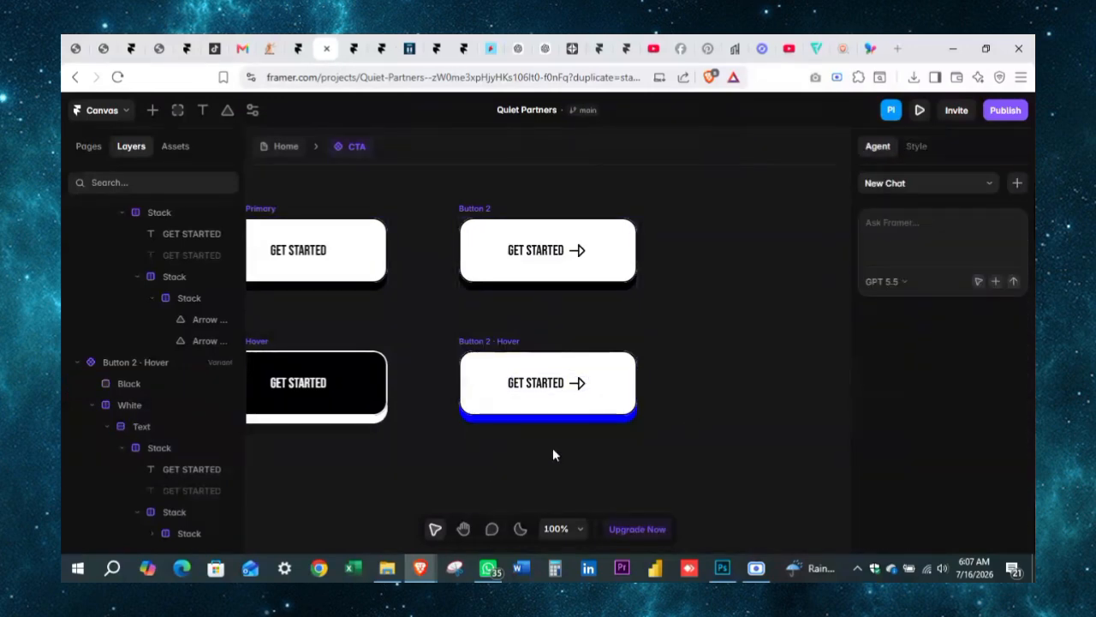
Change the border colour of the White layer in Button 2's Hover variant to the blue sampled from the layer beneath it.
{"action": "left_click", "coordinate": [614, 419]}
{"action": "left_click", "coordinate": [504, 407]}
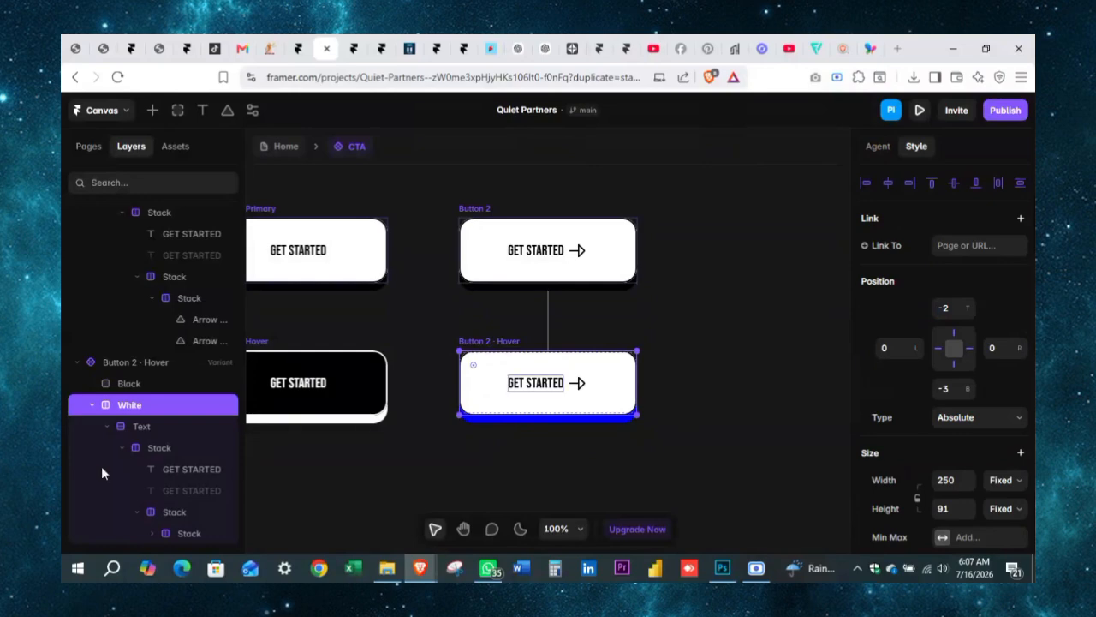
{"action": "scroll", "coordinate": [1013, 398], "scroll_direction": "down", "scroll_amount": 6}
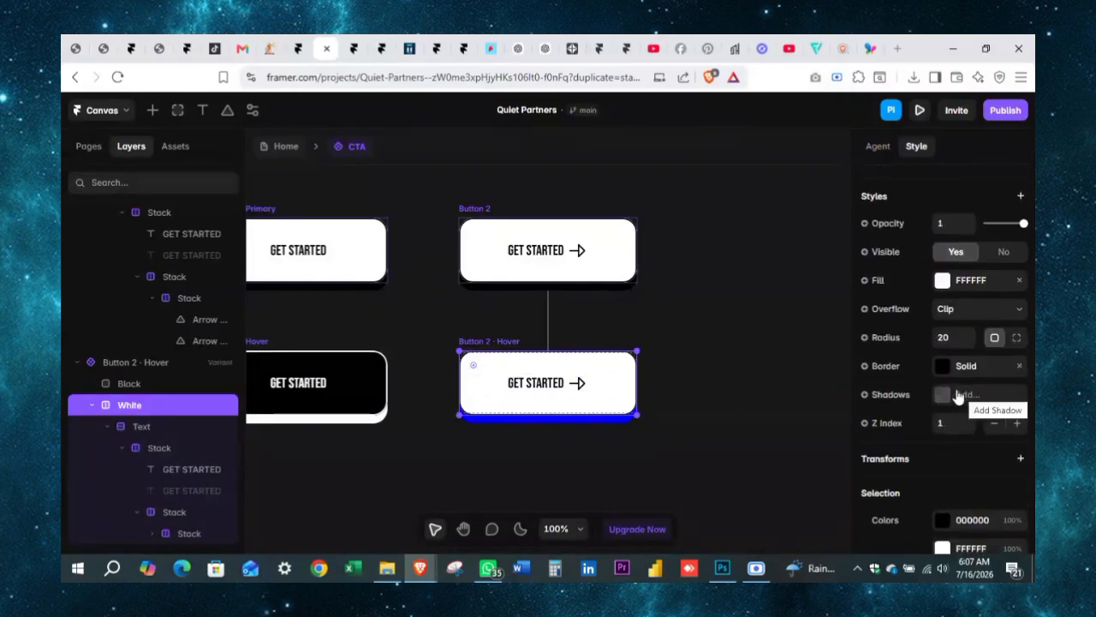
{"action": "left_click", "coordinate": [942, 366]}
{"action": "left_click", "coordinate": [942, 366]}
{"action": "left_click", "coordinate": [942, 365]}
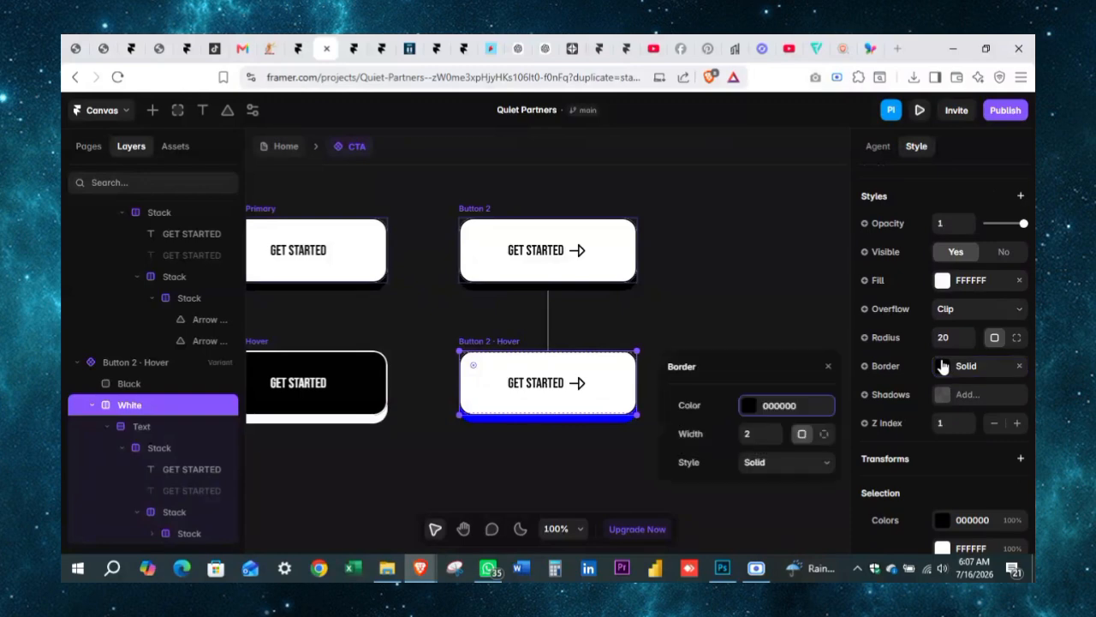
{"action": "left_click", "coordinate": [781, 410]}
{"action": "left_click", "coordinate": [795, 497]}
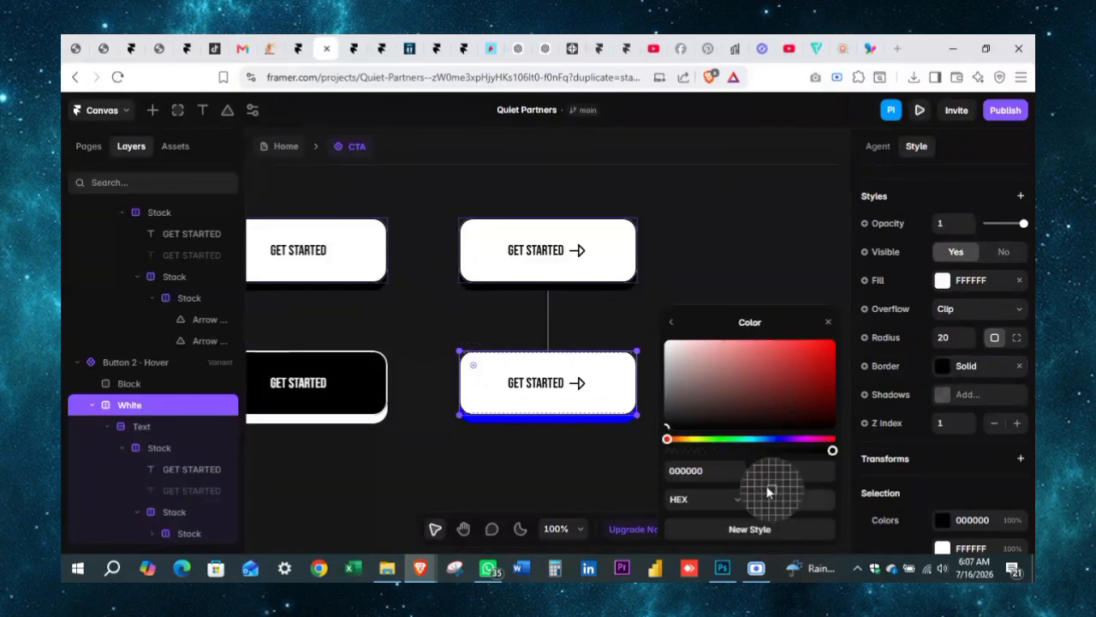
{"action": "left_click", "coordinate": [572, 426]}
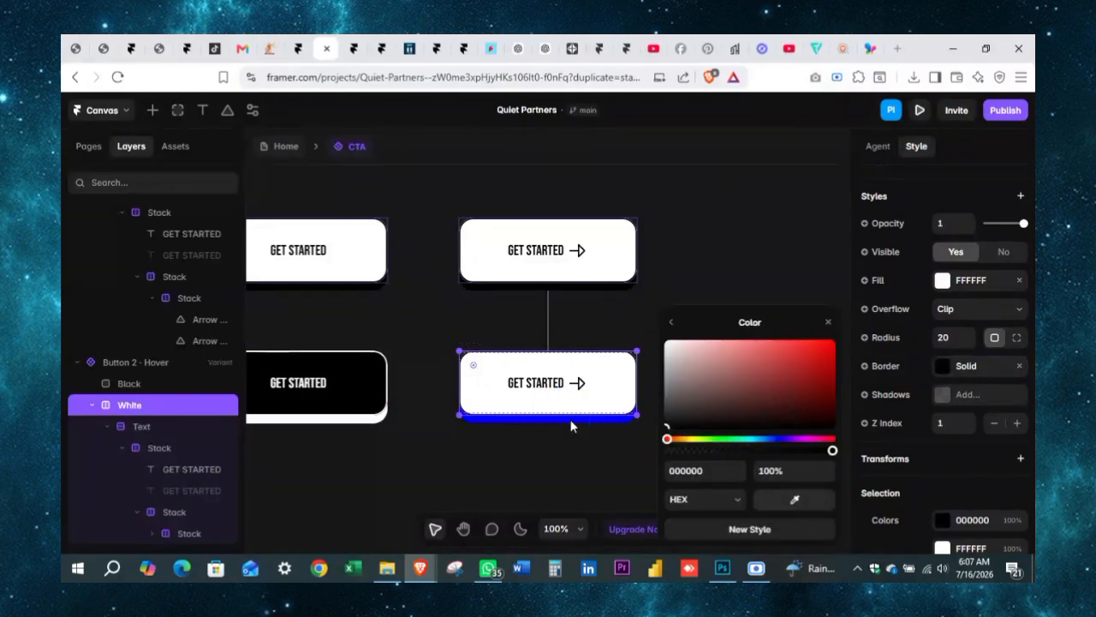
{"action": "left_click", "coordinate": [827, 322]}
{"action": "left_click", "coordinate": [758, 309]}
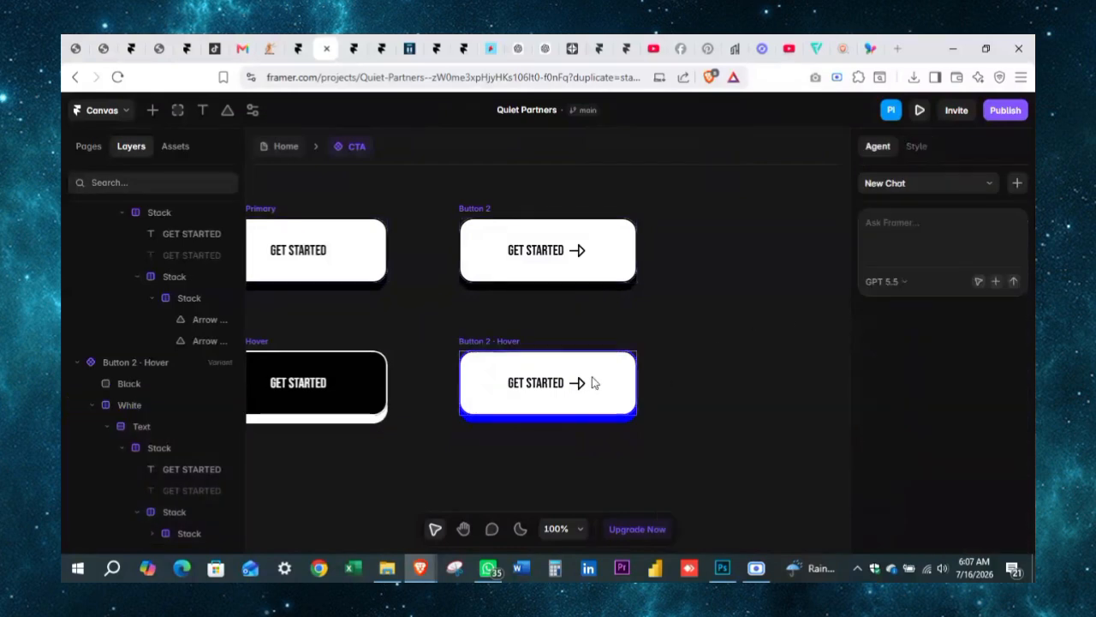
Preview Button 2 to check the blue border on hover, and return to the component canvas.
{"action": "left_click", "coordinate": [475, 212]}
{"action": "left_click", "coordinate": [466, 209]}
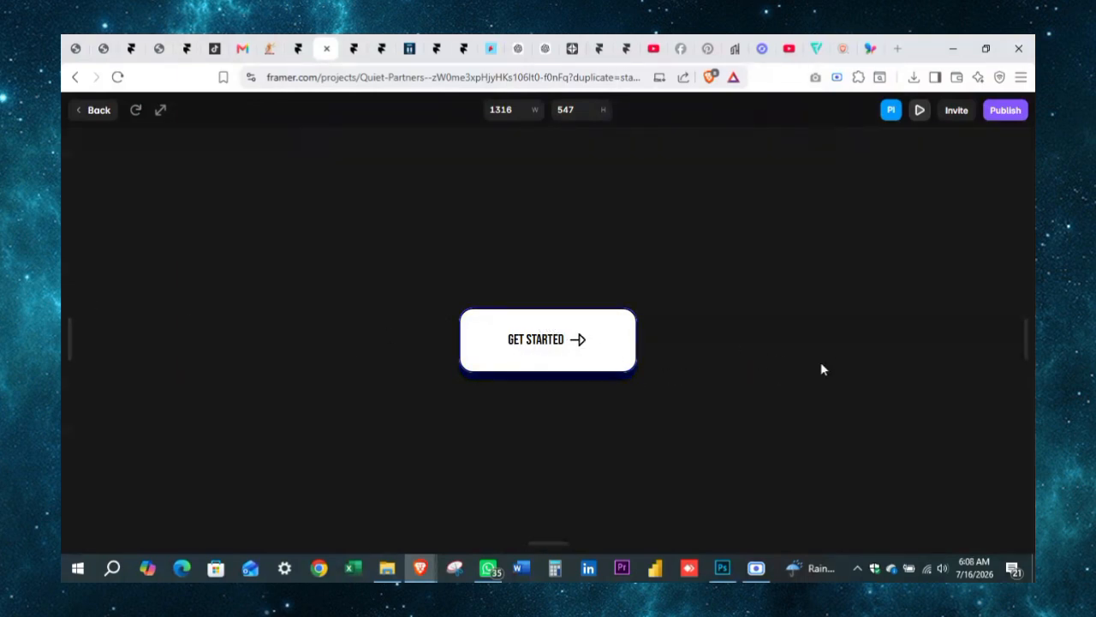
{"action": "left_click", "coordinate": [922, 115]}
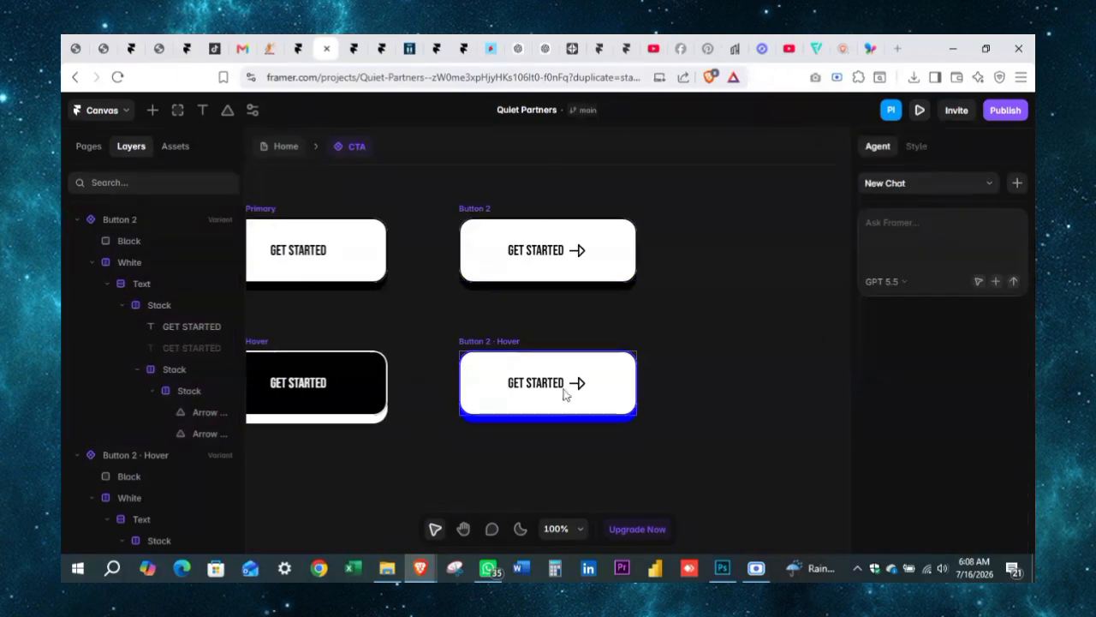
Change the arrow icon's colour in Button 2's Hover variant to 0000FF, sampled from the button's blue base.
{"action": "left_click", "coordinate": [578, 387]}
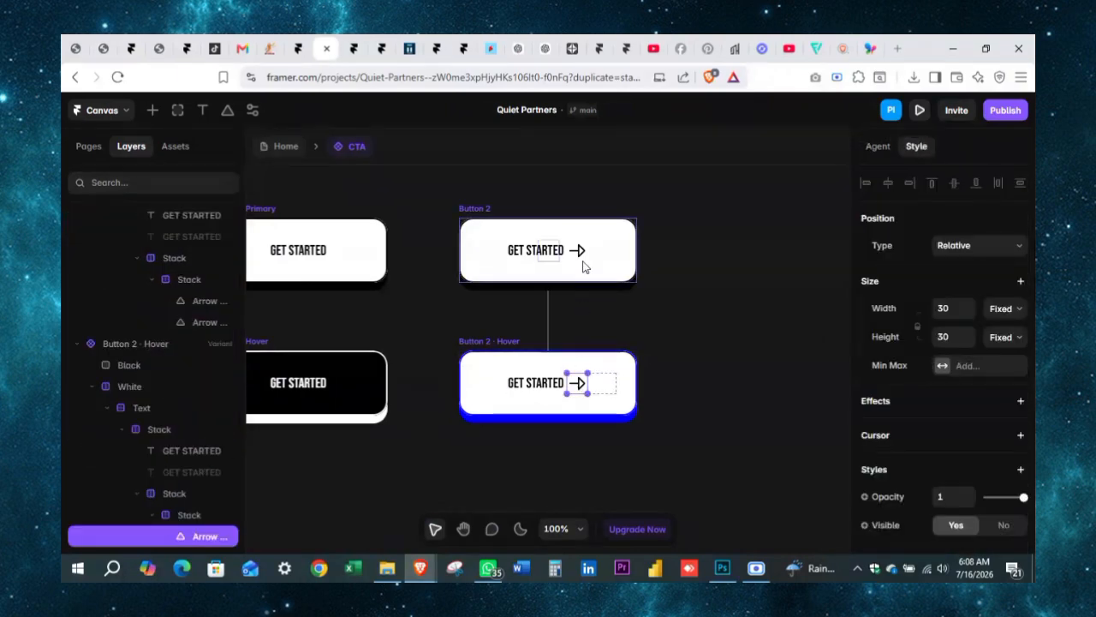
{"action": "left_click", "coordinate": [584, 259]}
{"action": "left_click", "coordinate": [577, 382]}
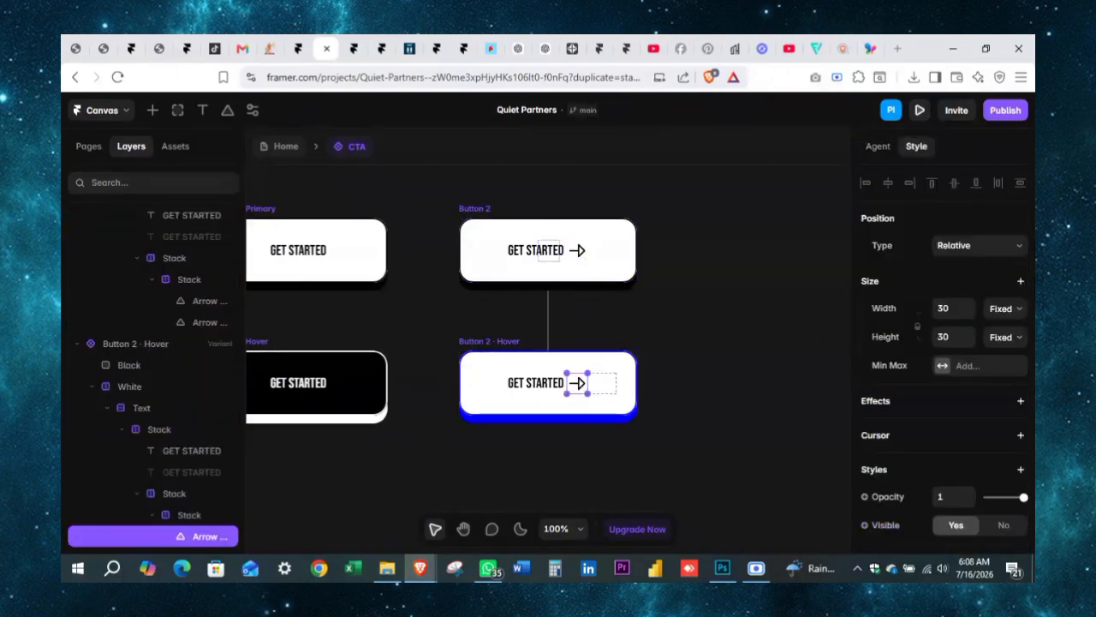
{"action": "scroll", "coordinate": [942, 360], "scroll_direction": "down", "scroll_amount": 4}
{"action": "left_click", "coordinate": [976, 436]}
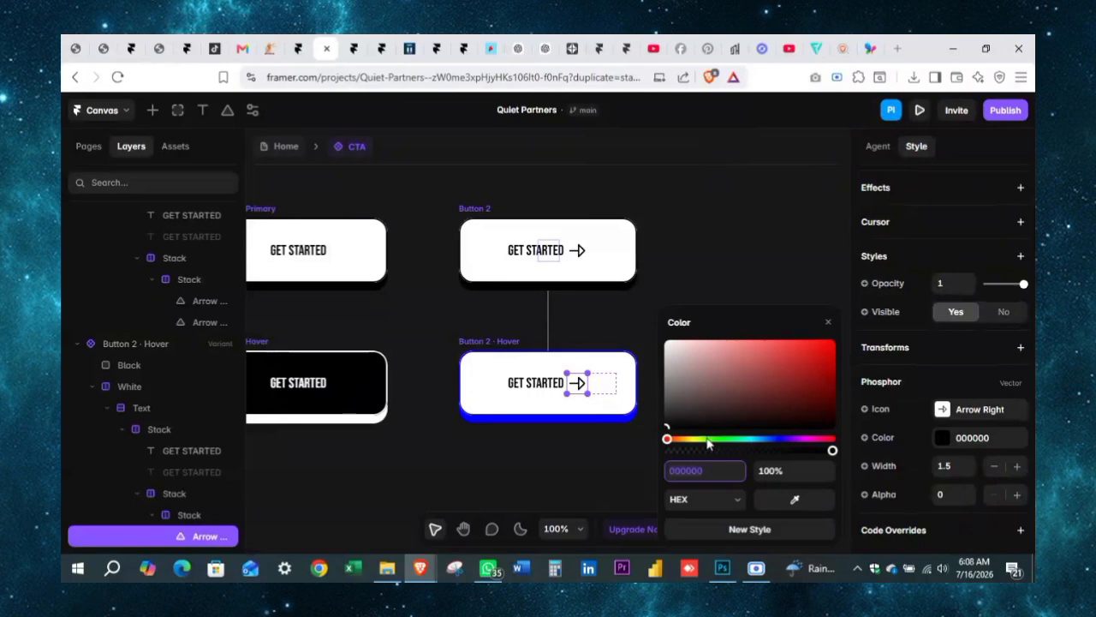
{"action": "left_click", "coordinate": [795, 499]}
{"action": "left_click", "coordinate": [610, 418]}
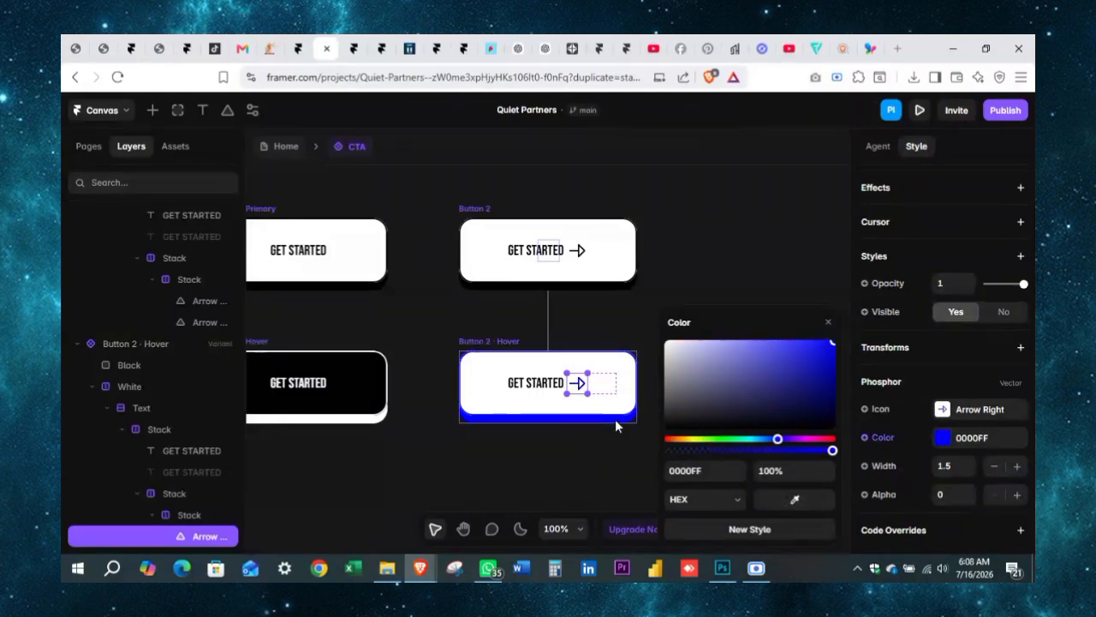
{"action": "left_click", "coordinate": [828, 323]}
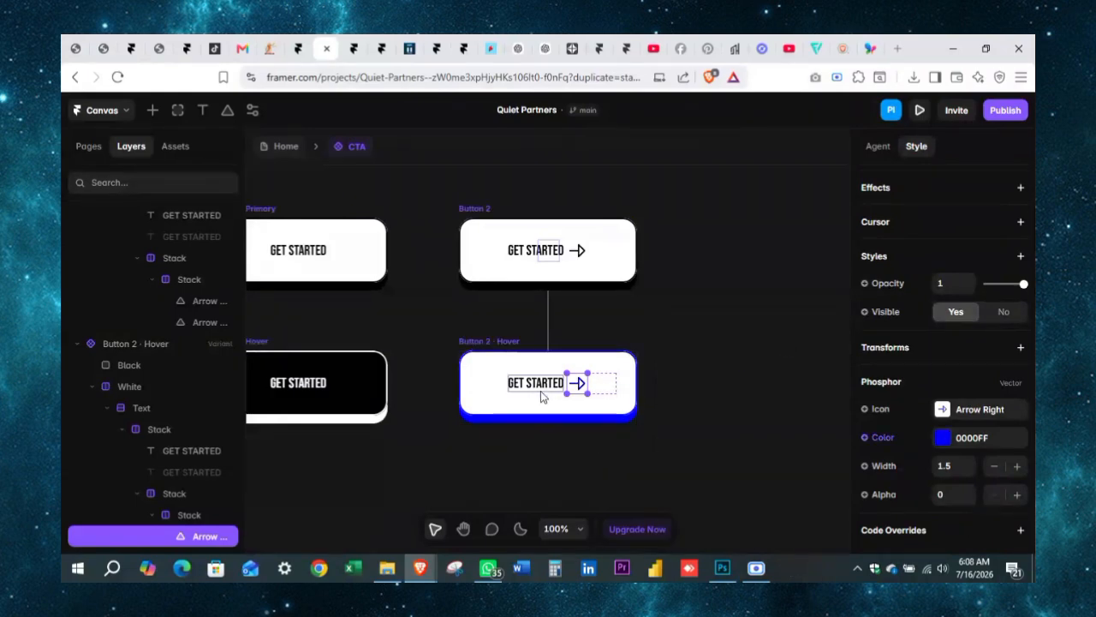
Change the GET STARTED text colour in Button 2's Hover variant to the blue sampled from the button's base.
{"action": "left_click", "coordinate": [541, 391]}
{"action": "scroll", "coordinate": [942, 385], "scroll_direction": "down", "scroll_amount": 5}
{"action": "left_click", "coordinate": [972, 434]}
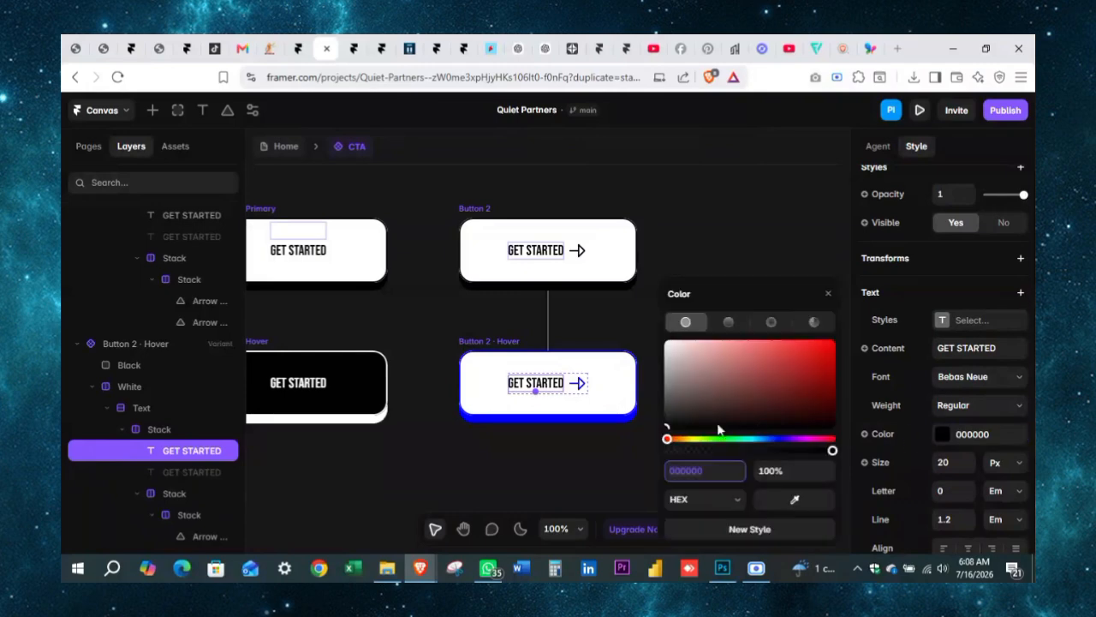
{"action": "left_click", "coordinate": [795, 500]}
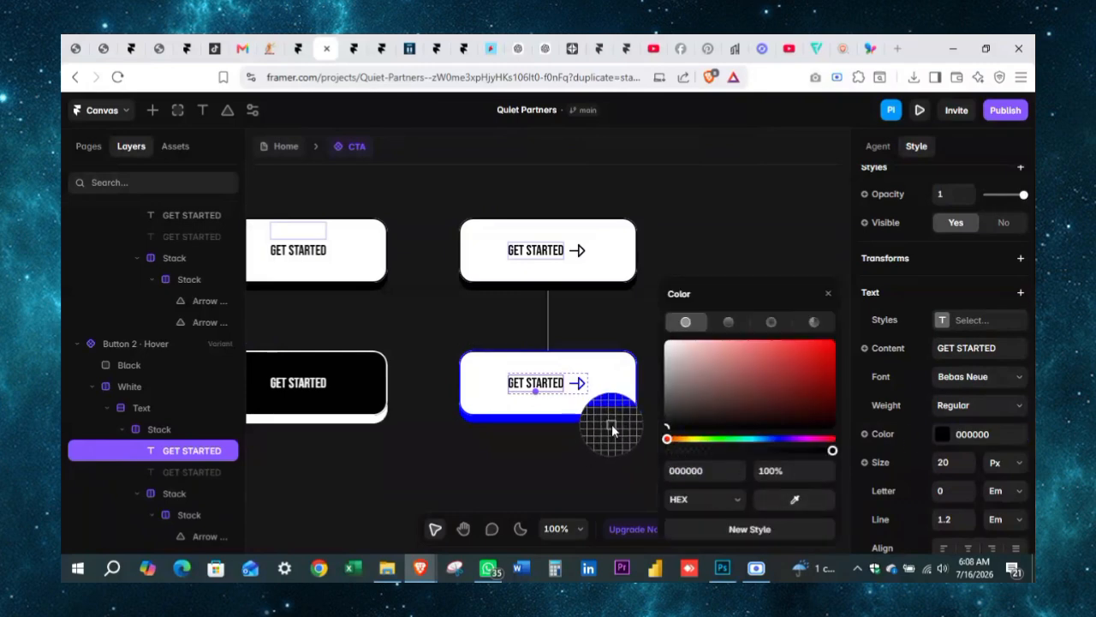
{"action": "left_click", "coordinate": [611, 431]}
{"action": "left_click", "coordinate": [801, 505]}
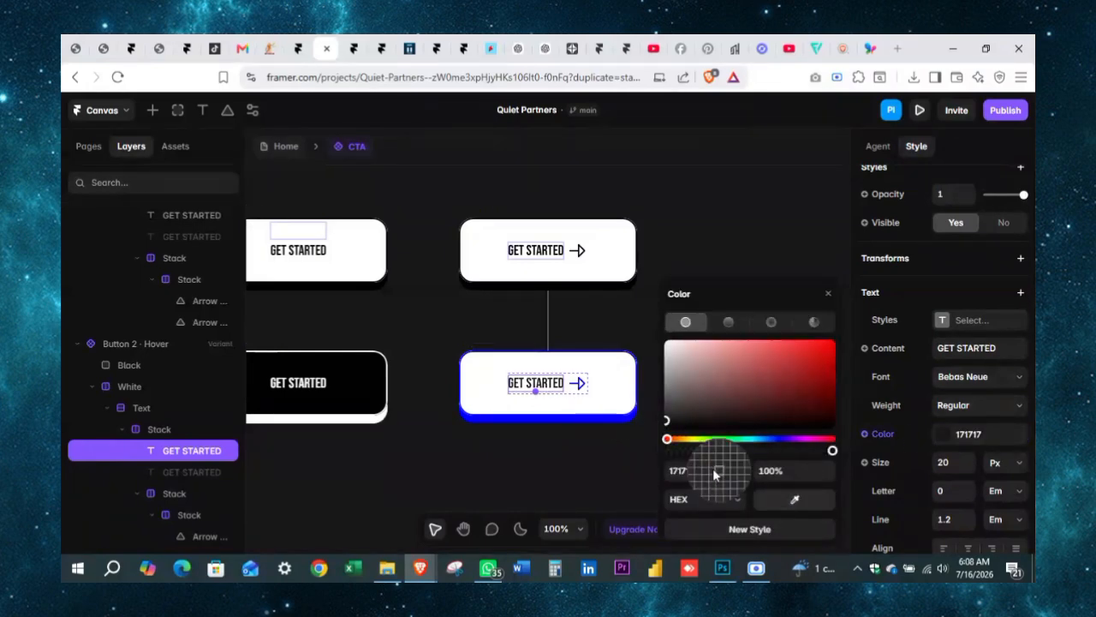
{"action": "left_click", "coordinate": [621, 422]}
{"action": "left_click", "coordinate": [714, 237]}
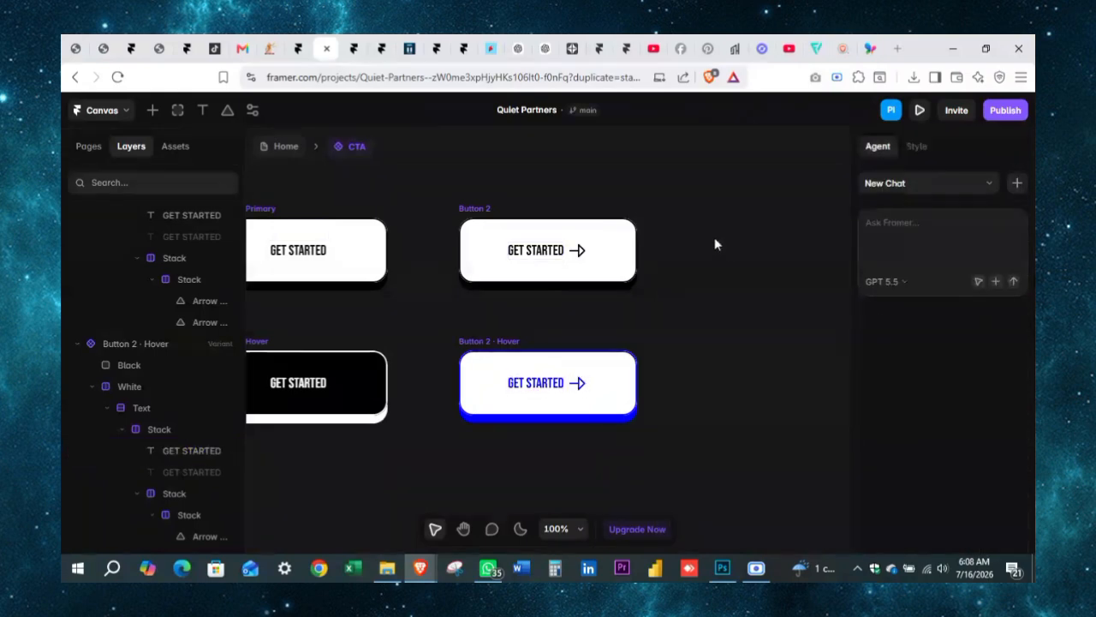
Preview Button 2 to check the blue text and arrow on hover, and return to the component canvas.
{"action": "left_click", "coordinate": [516, 225]}
{"action": "left_click", "coordinate": [476, 208]}
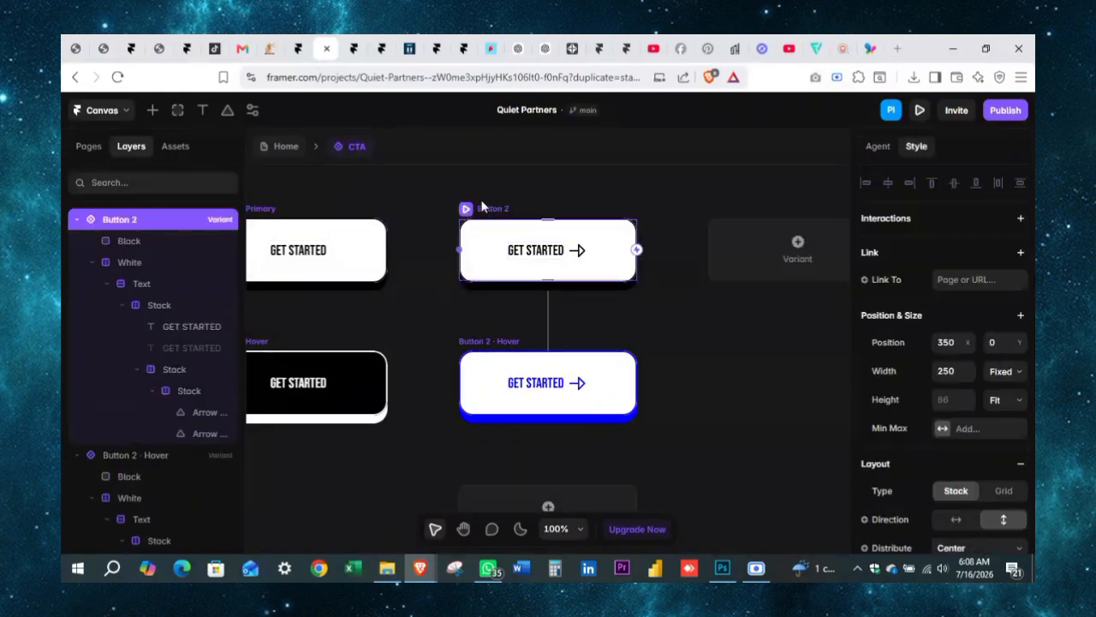
{"action": "left_click", "coordinate": [466, 209]}
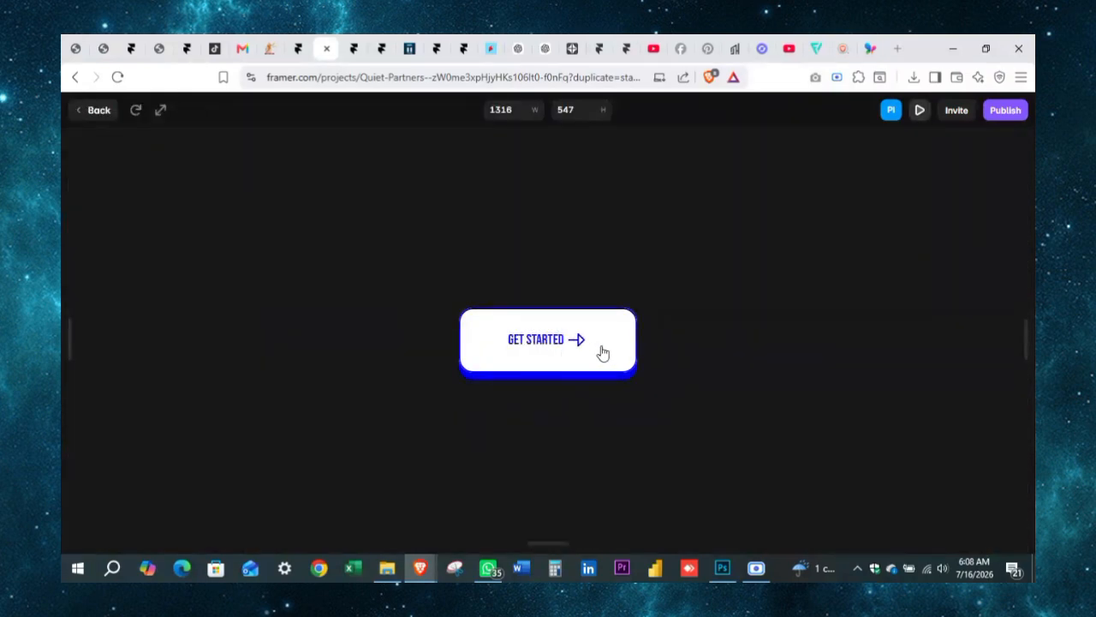
{"action": "left_click", "coordinate": [921, 118]}
{"action": "left_click", "coordinate": [680, 278]}
Go back to the Home page and duplicate the CTA button on the Desktop frame.
{"action": "left_click", "coordinate": [288, 149]}
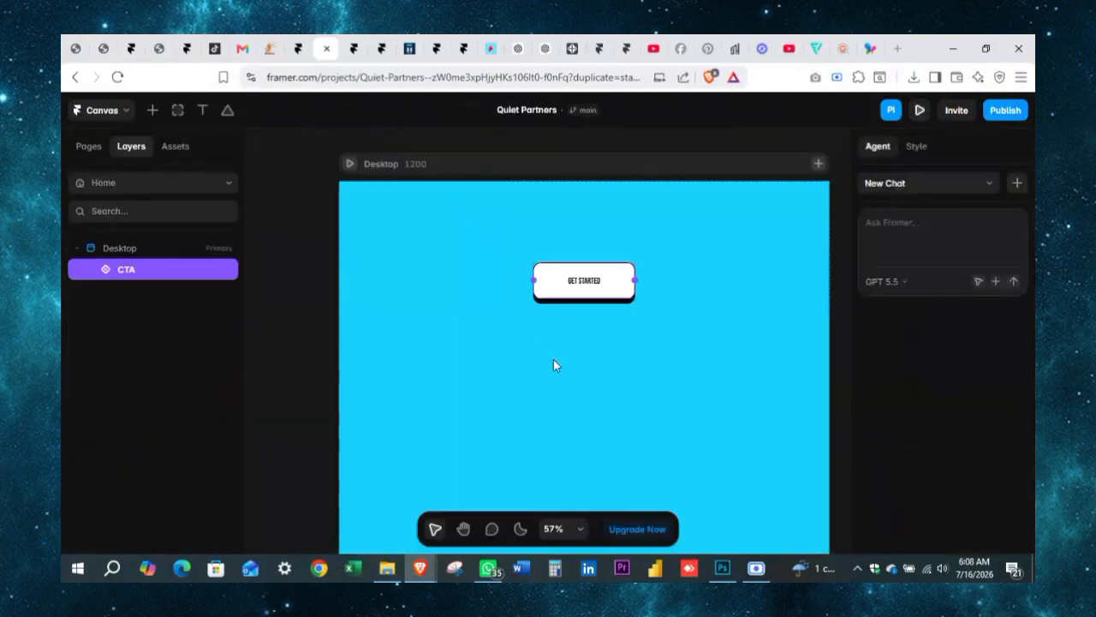
{"action": "left_click", "coordinate": [615, 294]}
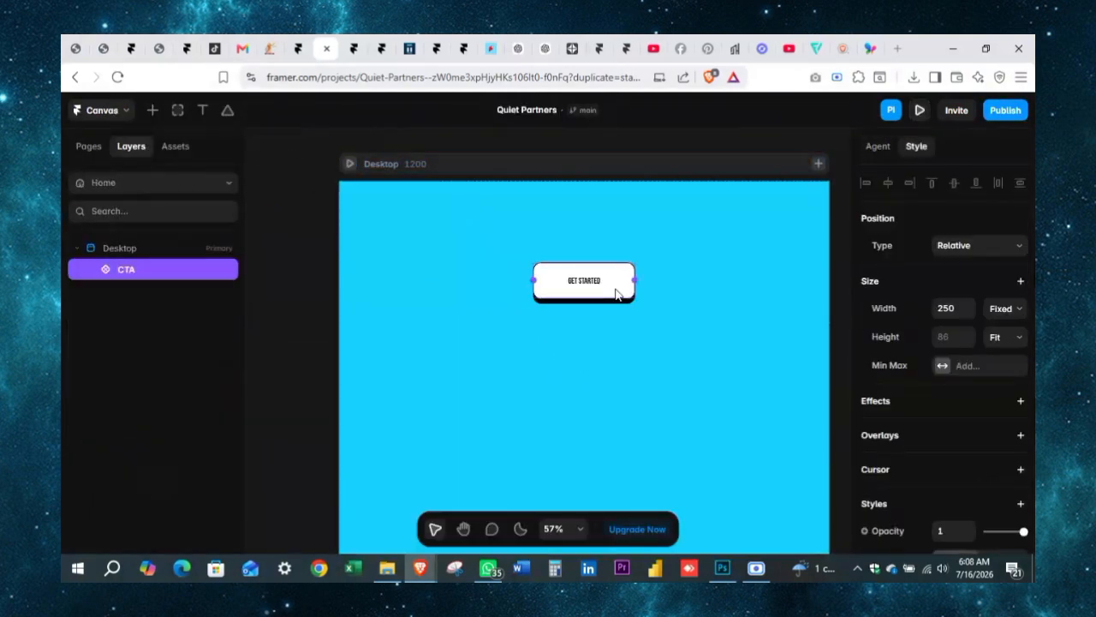
{"action": "key", "text": "ctrl+d"}
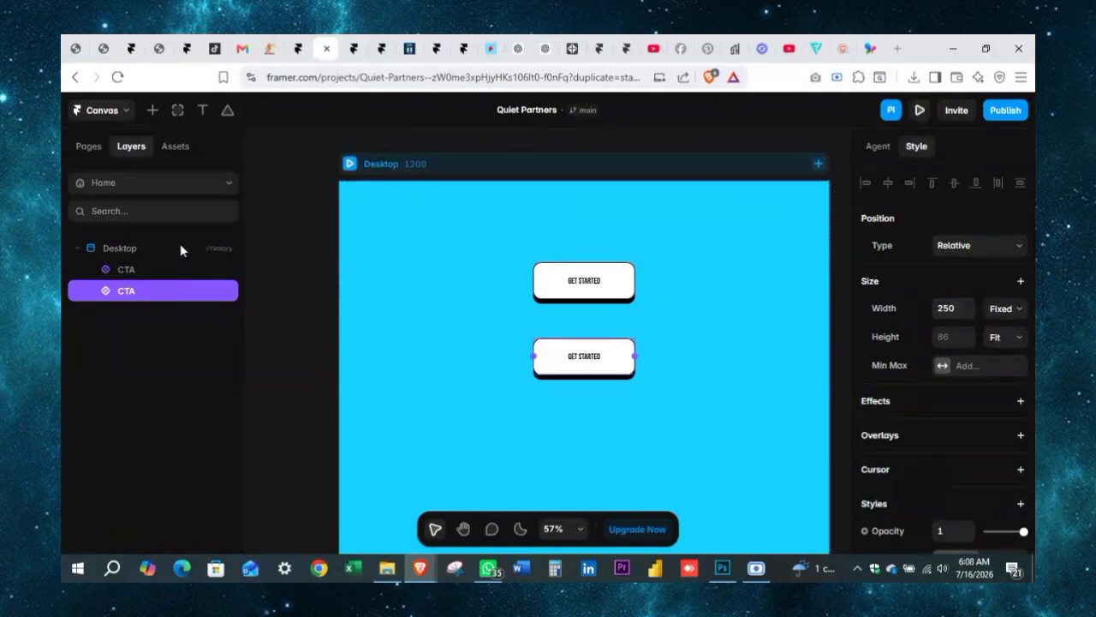
Wrap the two CTA buttons in a Stack with Fit Content height and a horizontal direction.
{"action": "left_click", "coordinate": [153, 274], "text": "shift"}
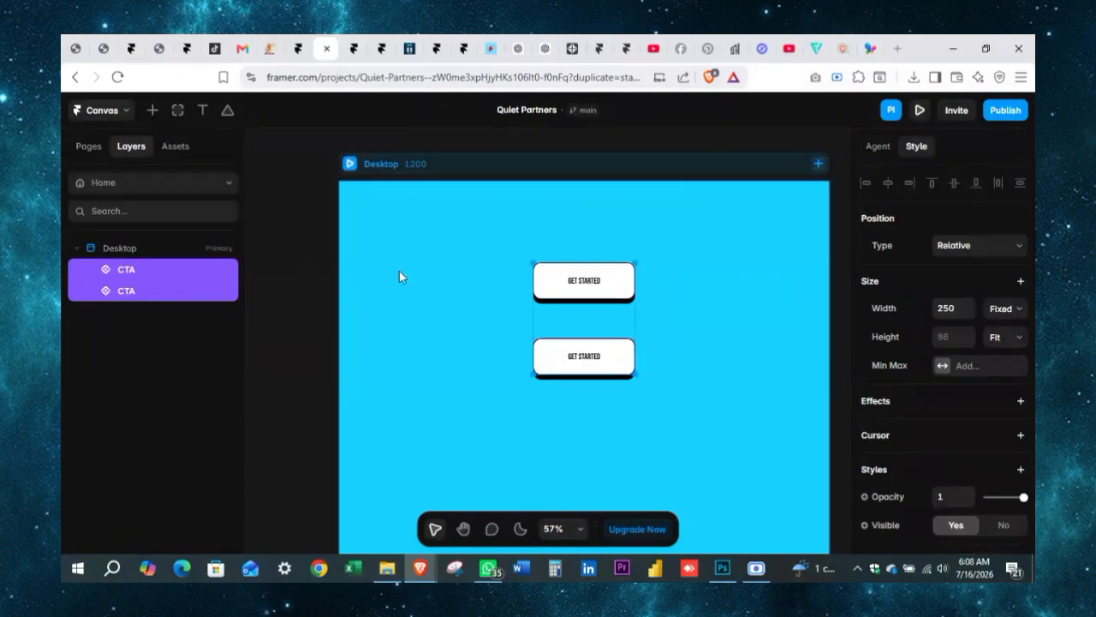
{"action": "key", "text": "shift+a"}
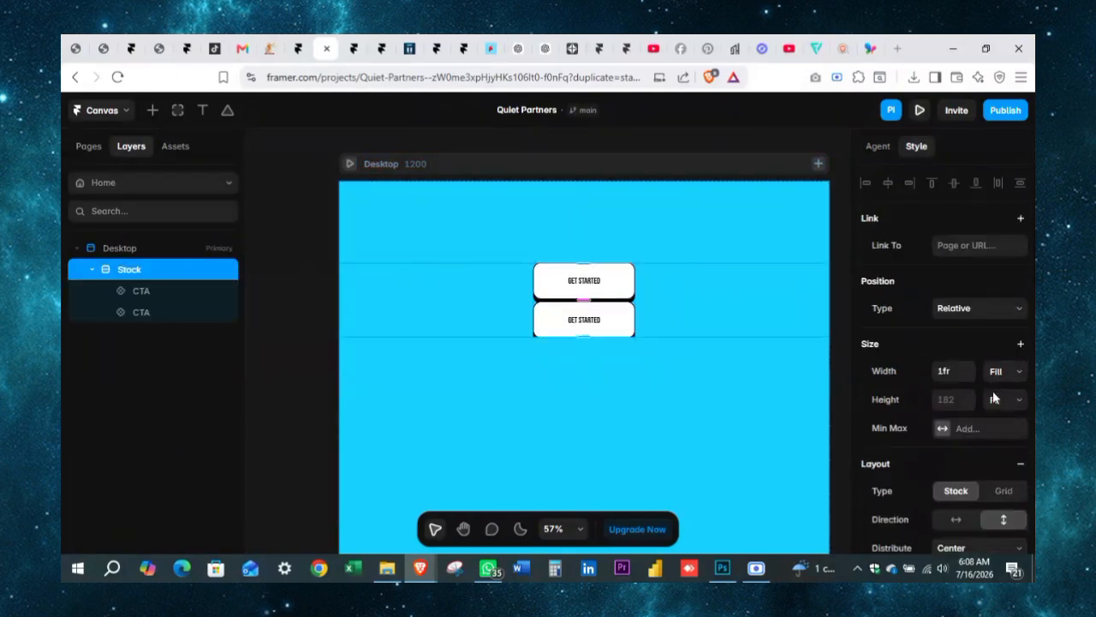
{"action": "scroll", "coordinate": [994, 396], "scroll_direction": "down", "scroll_amount": 4}
{"action": "scroll", "coordinate": [998, 342], "scroll_direction": "up", "scroll_amount": 3}
{"action": "left_click", "coordinate": [1000, 328]}
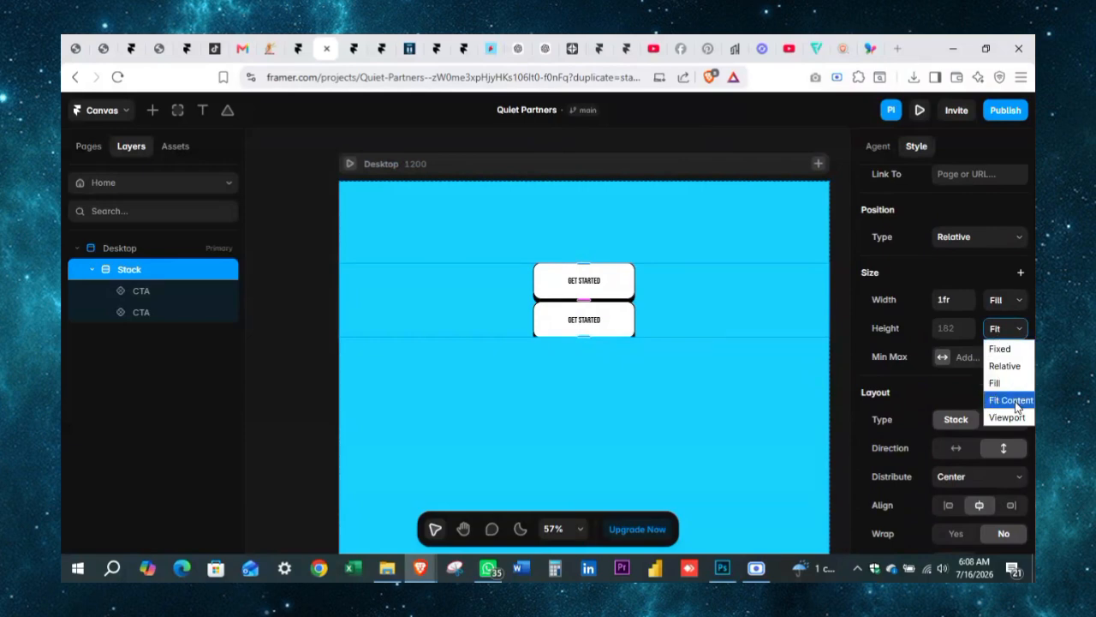
{"action": "left_click", "coordinate": [1016, 400]}
{"action": "scroll", "coordinate": [959, 451], "scroll_direction": "down", "scroll_amount": 4}
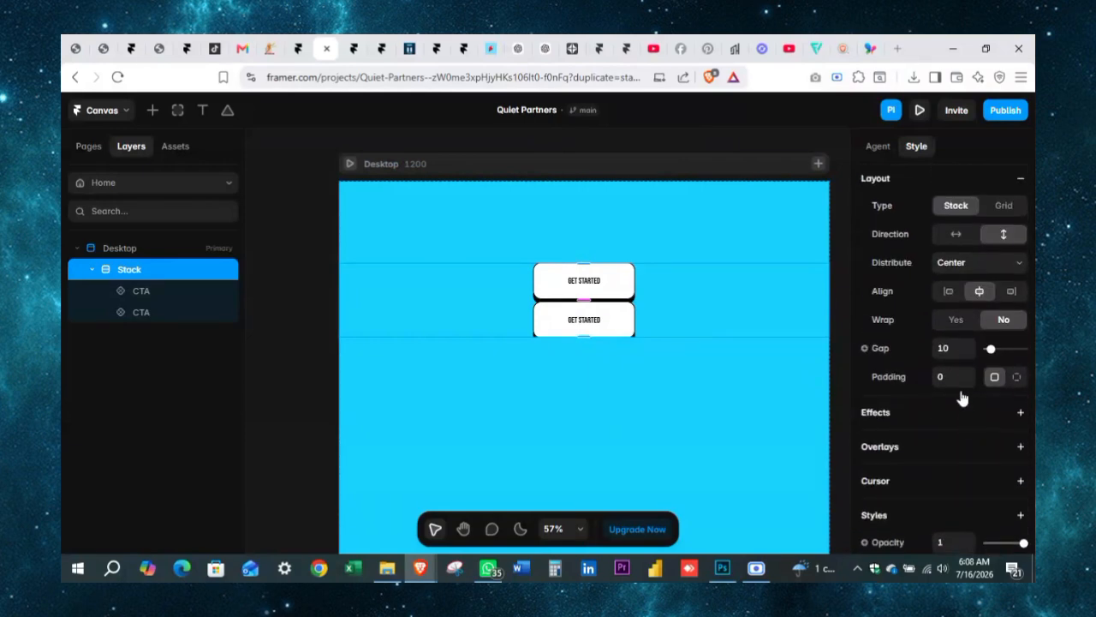
{"action": "left_click", "coordinate": [956, 236]}
{"action": "left_click", "coordinate": [674, 341]}
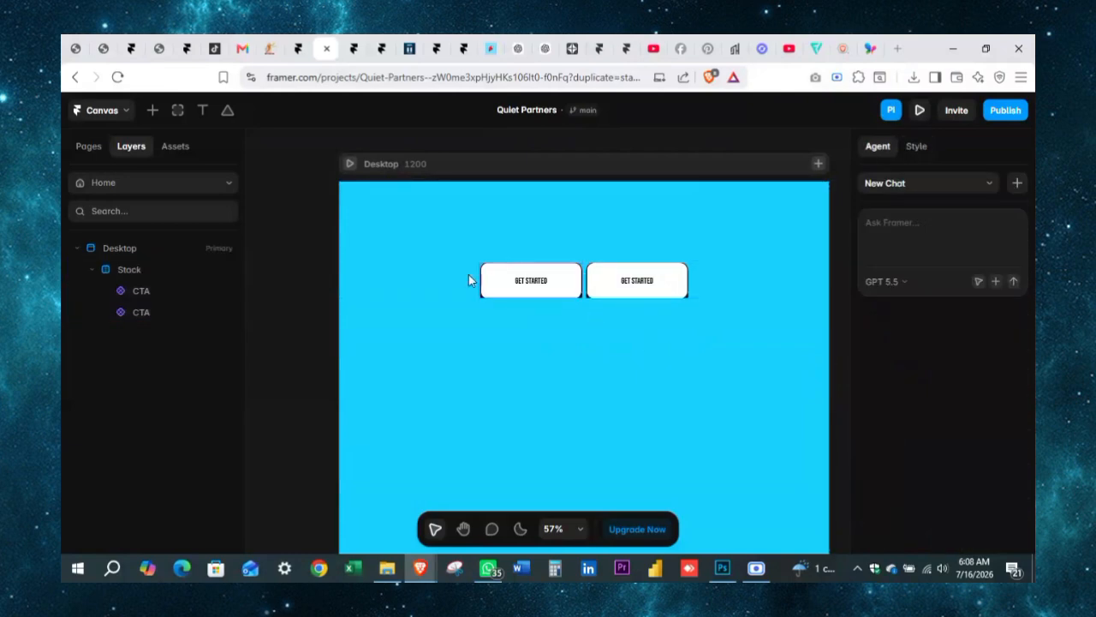
Set the button Stack's width to Fit Content and its overflow to Visible.
{"action": "left_click", "coordinate": [593, 293]}
{"action": "scroll", "coordinate": [919, 294], "scroll_direction": "up", "scroll_amount": 3}
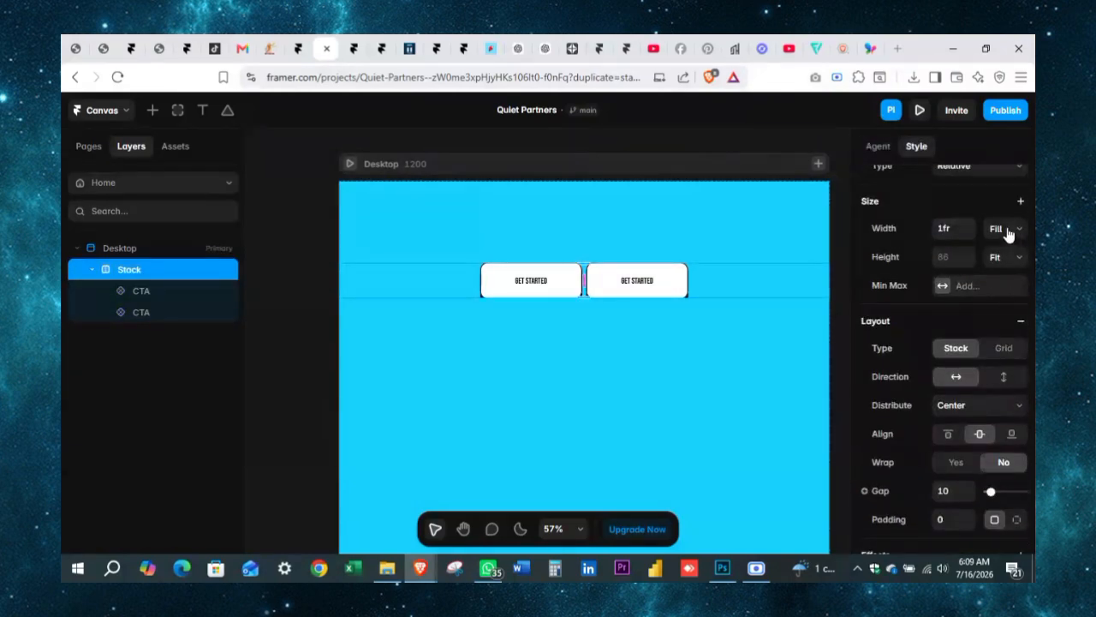
{"action": "left_click", "coordinate": [1004, 227]}
{"action": "left_click", "coordinate": [993, 299]}
{"action": "scroll", "coordinate": [942, 360], "scroll_direction": "down", "scroll_amount": 6}
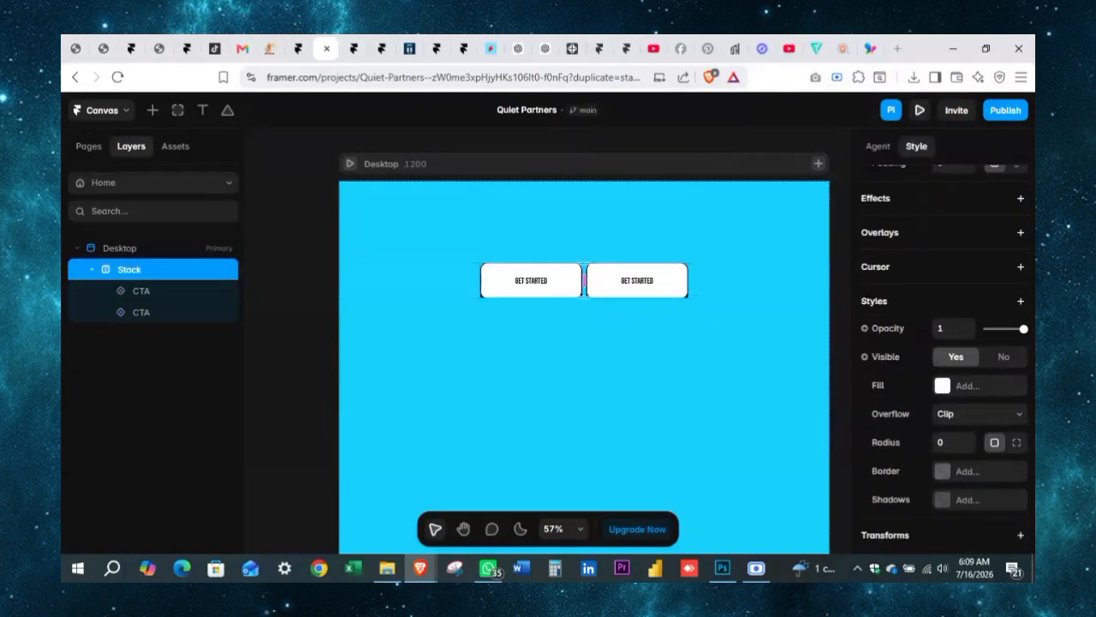
{"action": "left_click", "coordinate": [968, 420]}
{"action": "left_click", "coordinate": [959, 454]}
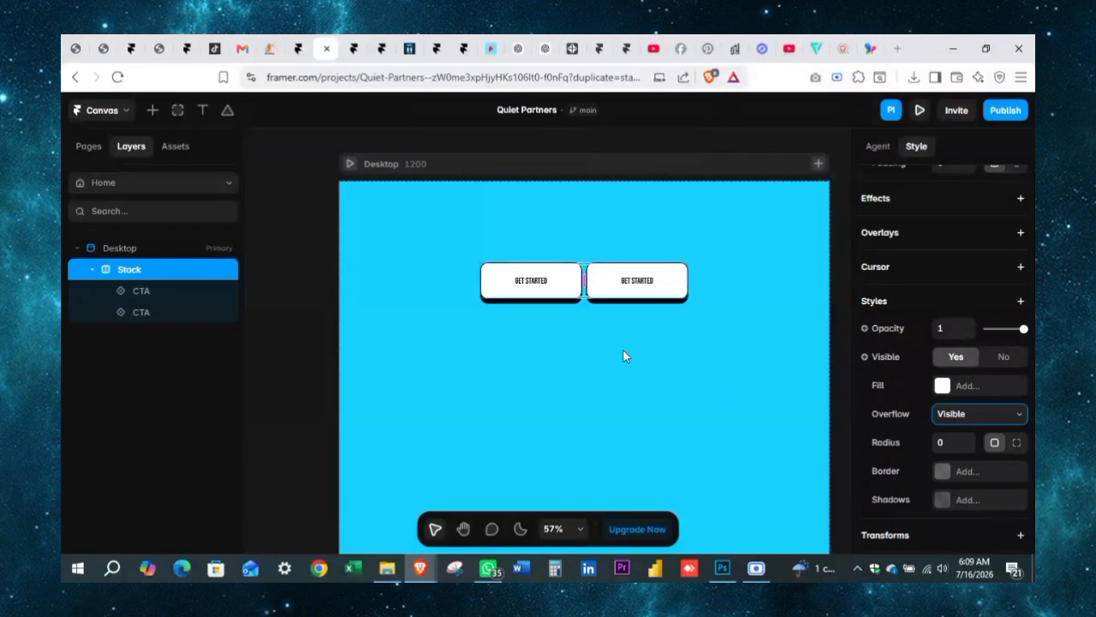
{"action": "left_click", "coordinate": [622, 357]}
Switch the second CTA instance in the Stack to the Button 2 variant.
{"action": "left_click", "coordinate": [597, 297]}
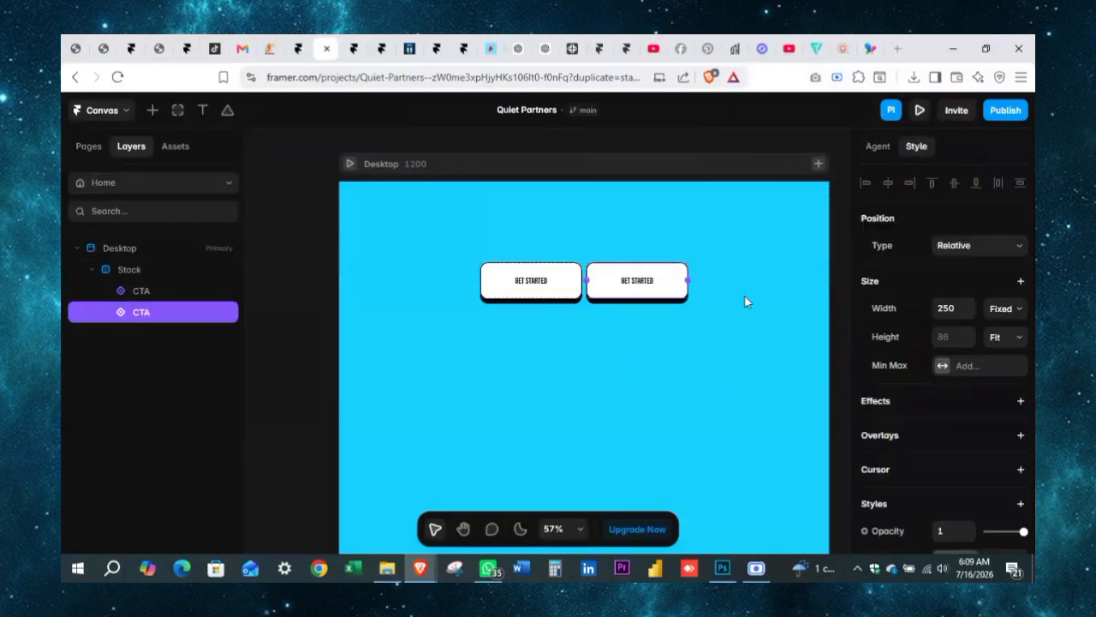
{"action": "scroll", "coordinate": [1015, 360], "scroll_direction": "down", "scroll_amount": 4}
{"action": "left_click", "coordinate": [989, 402]}
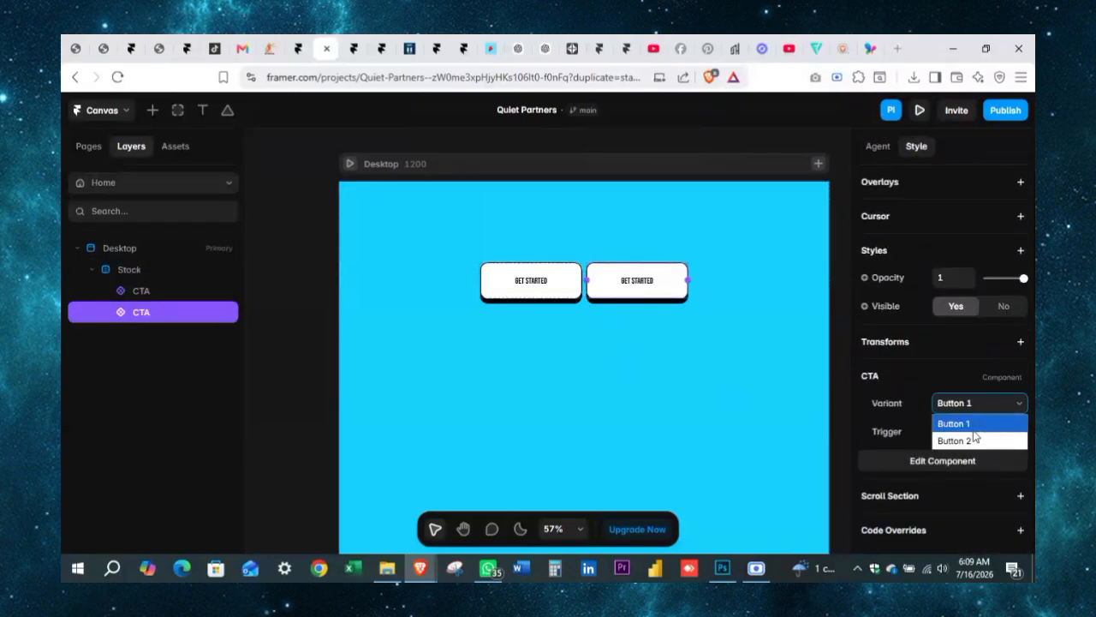
{"action": "left_click", "coordinate": [956, 437]}
{"action": "left_click", "coordinate": [619, 395]}
{"action": "scroll", "coordinate": [580, 246], "scroll_direction": "up", "scroll_amount": 2}
{"action": "scroll", "coordinate": [508, 415], "scroll_direction": "down", "scroll_amount": 2}
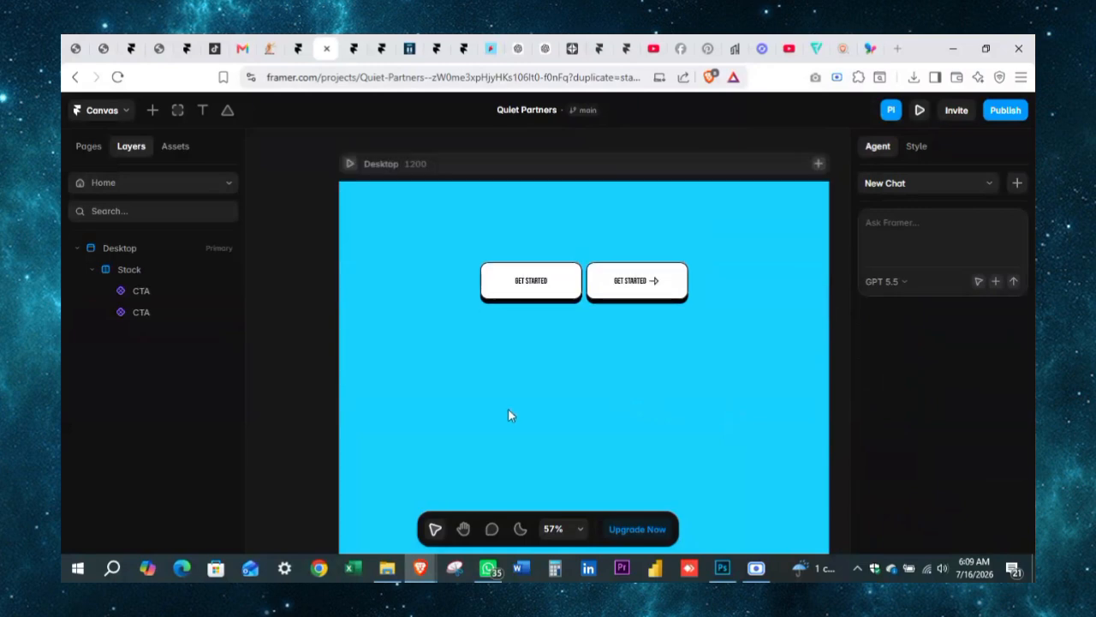
Switch to Photoshop and select the full INTERACTIVE CTA heading text in the reference design.
{"action": "left_click", "coordinate": [722, 568]}
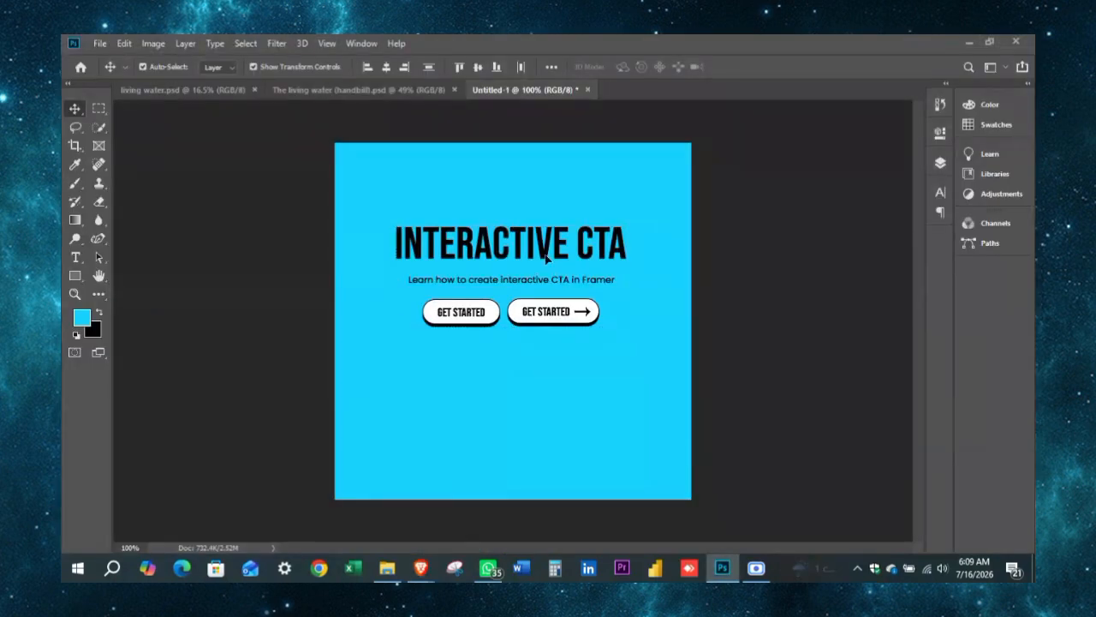
{"action": "double_click", "coordinate": [599, 248]}
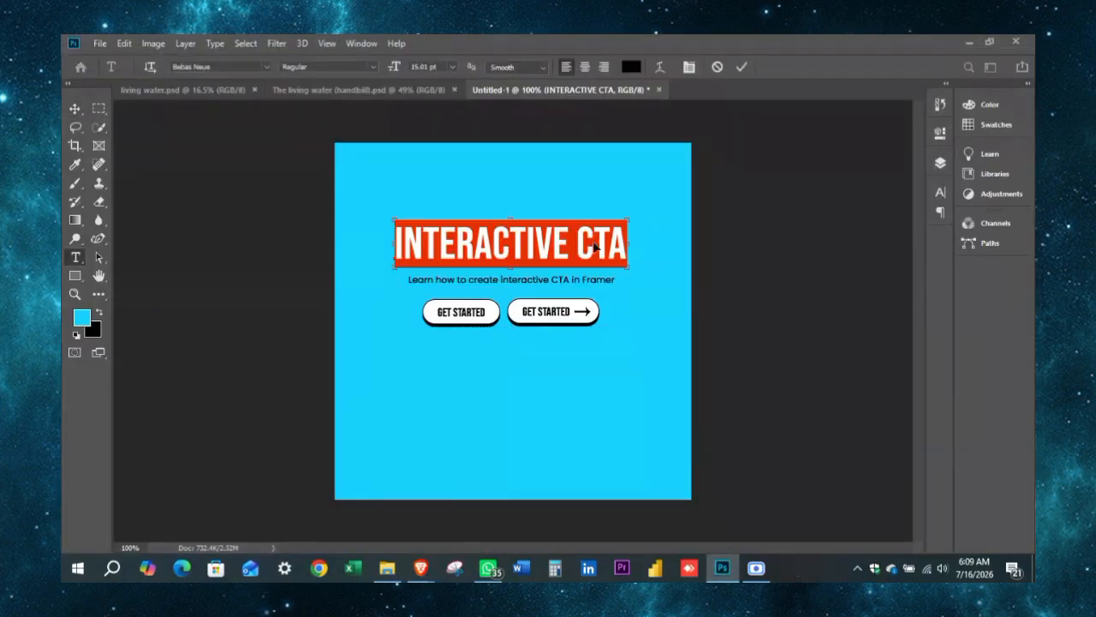
{"action": "left_click", "coordinate": [722, 568]}
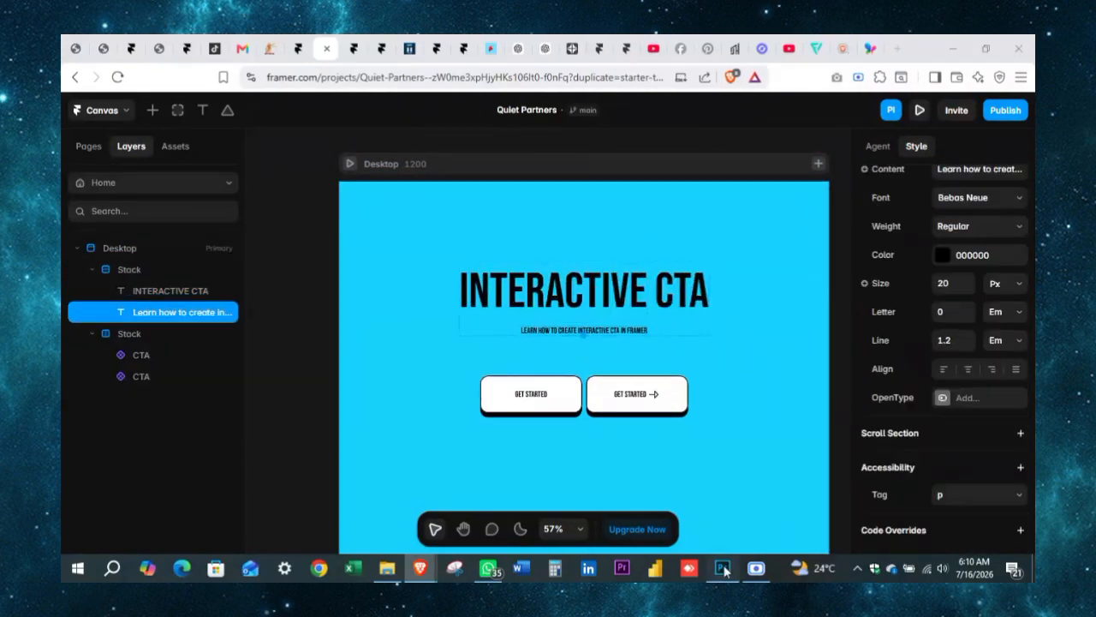